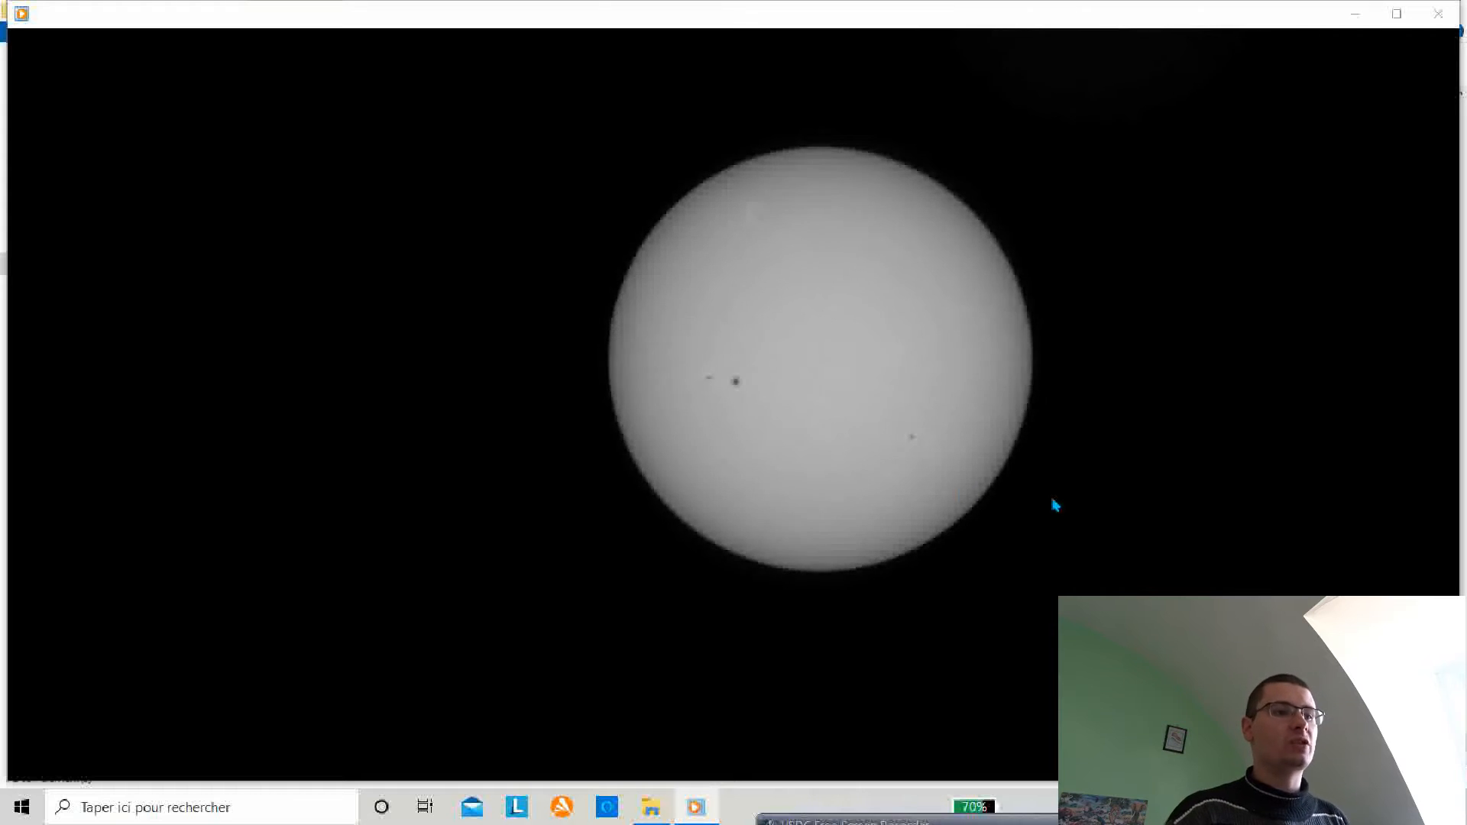
# Step: Stop the solar video playback, close the video player and minimise the file browser
pyautogui.moveTo(714, 745)
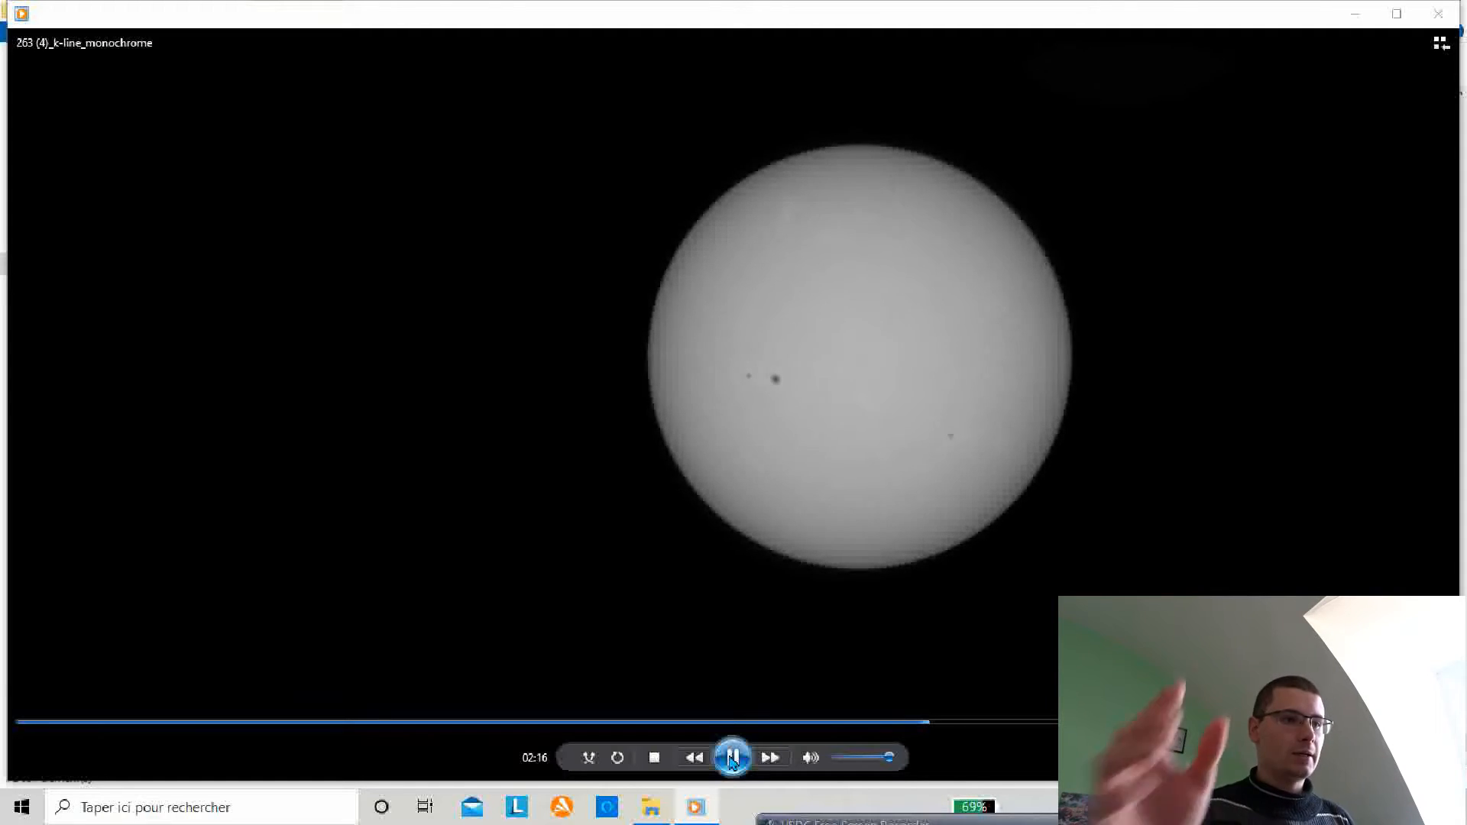
pyautogui.click(732, 758)
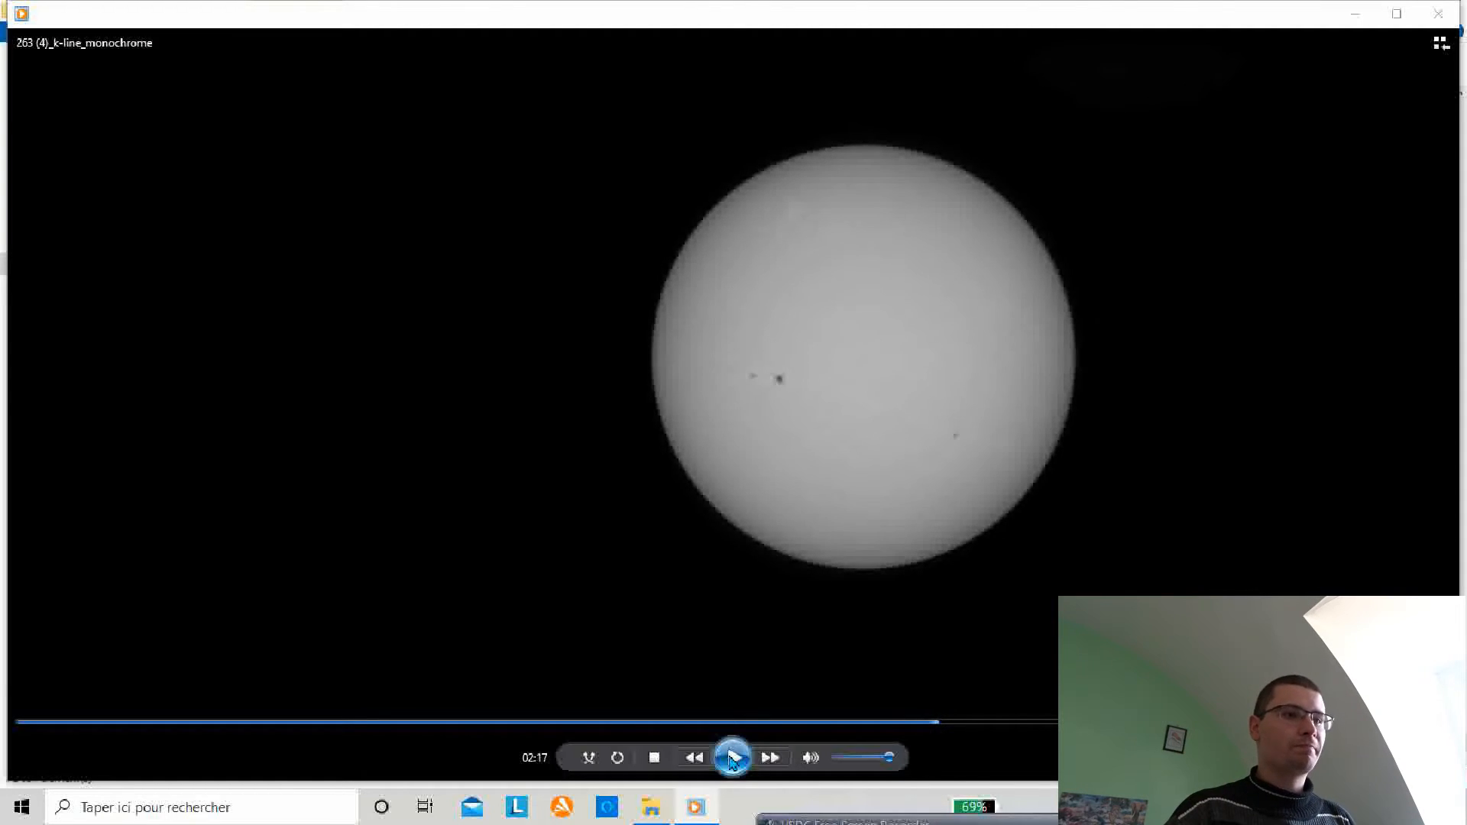
pyautogui.click(1440, 17)
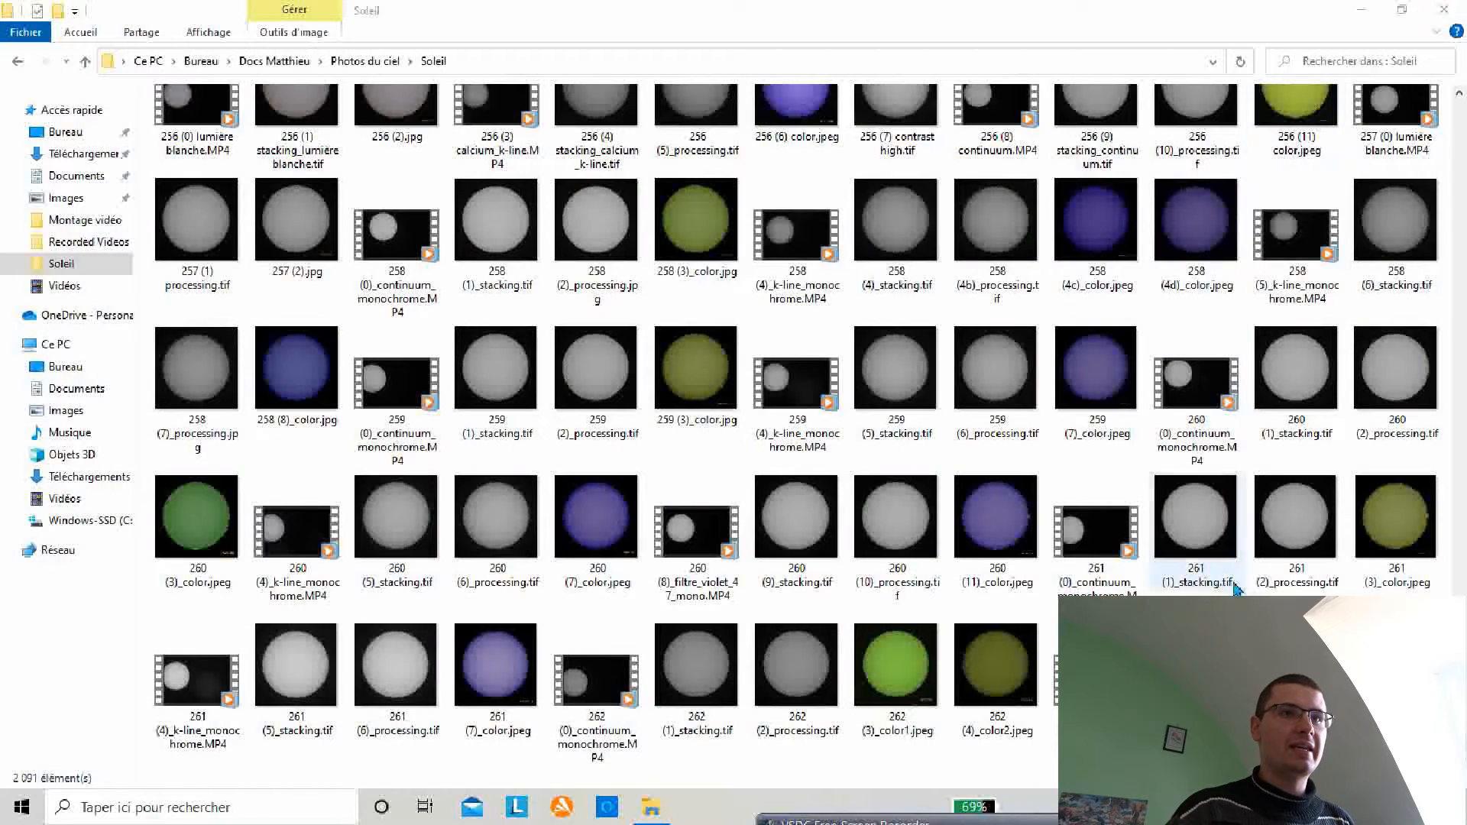
pyautogui.click(1361, 10)
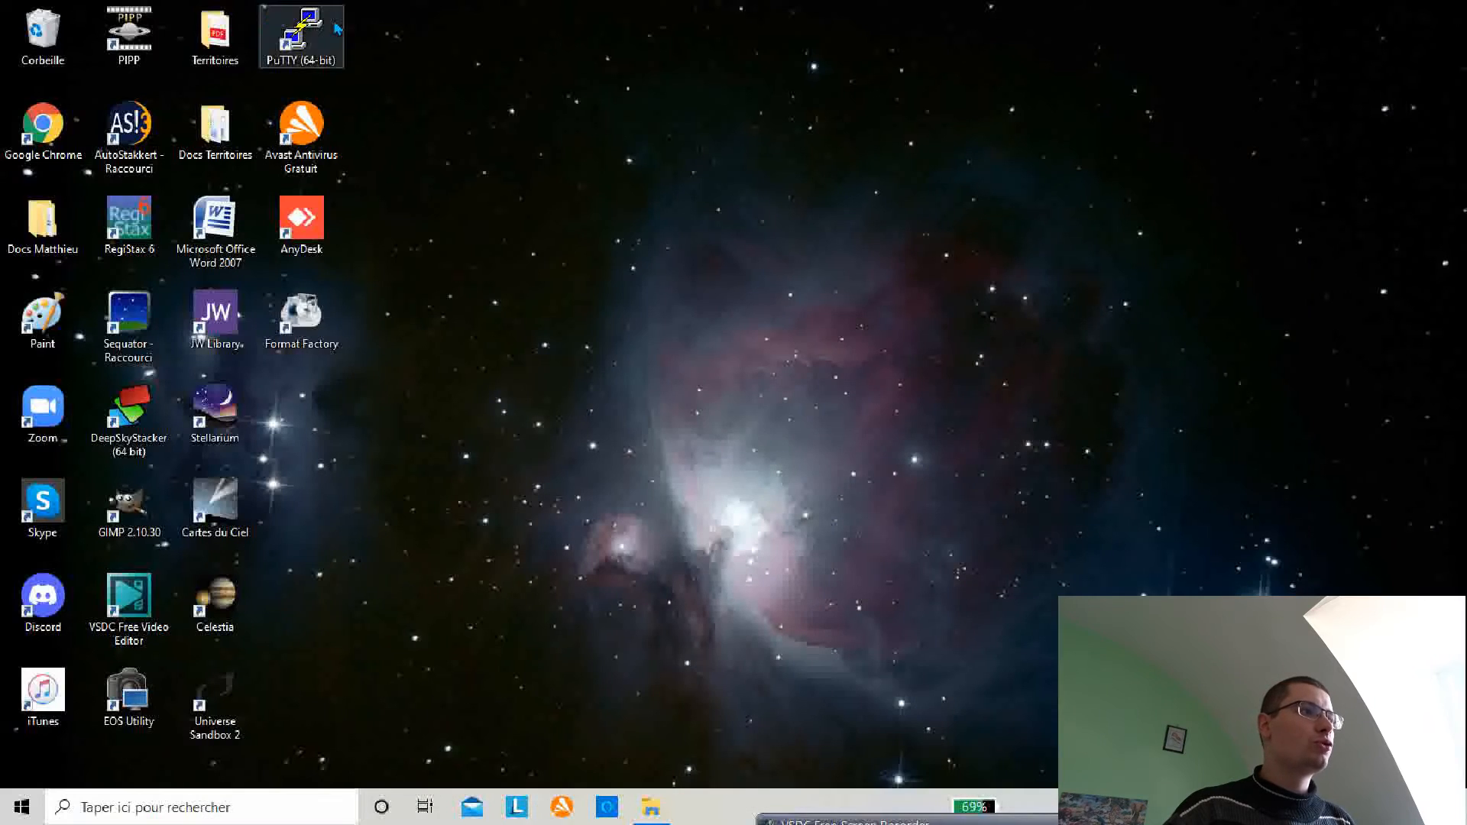
# Step: Launch PIPP from the desktop shortcut
pyautogui.click(151, 33)
pyautogui.doubleClick(151, 32)
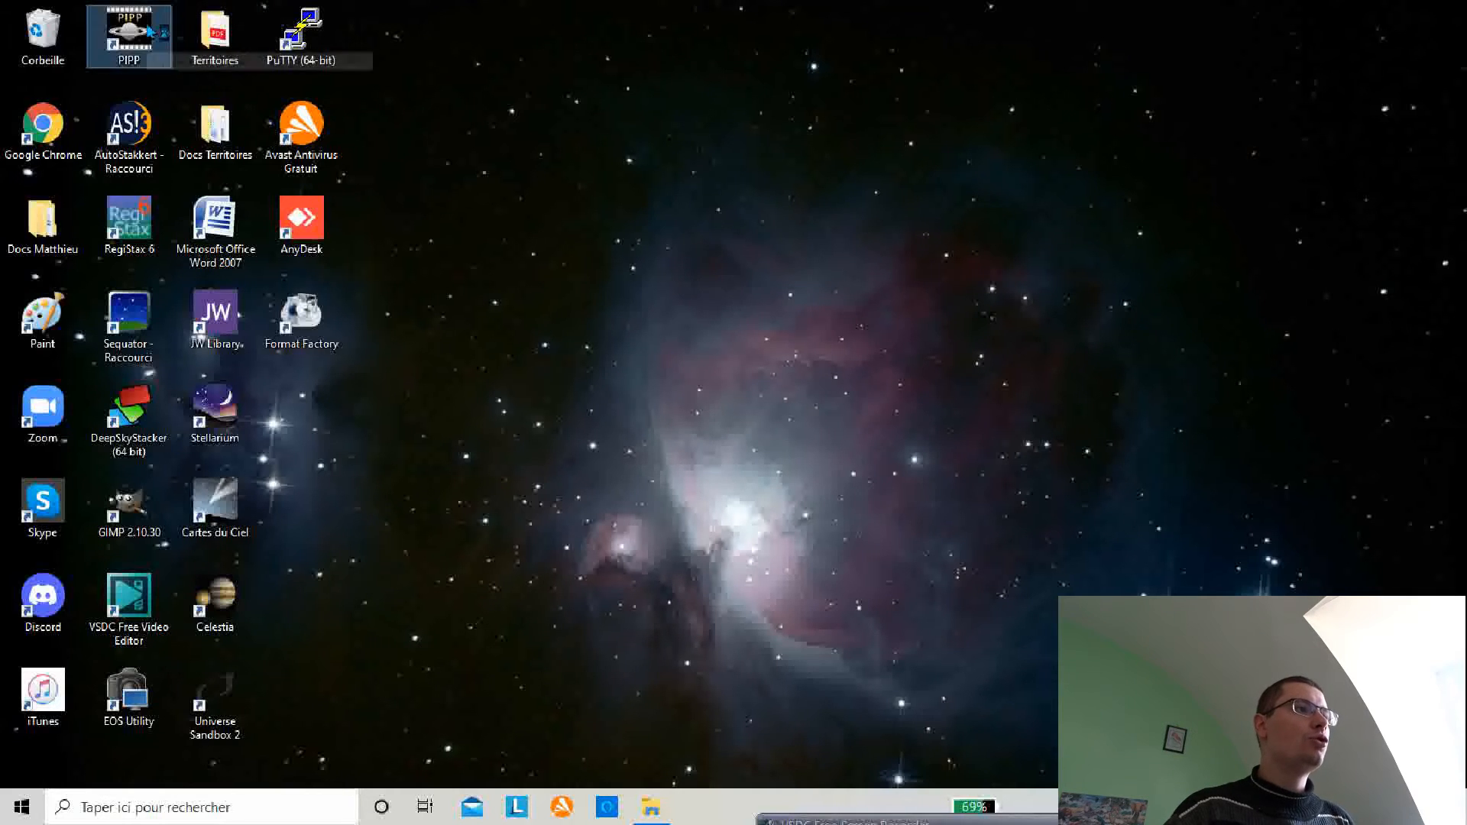
pyautogui.click(830, 109)
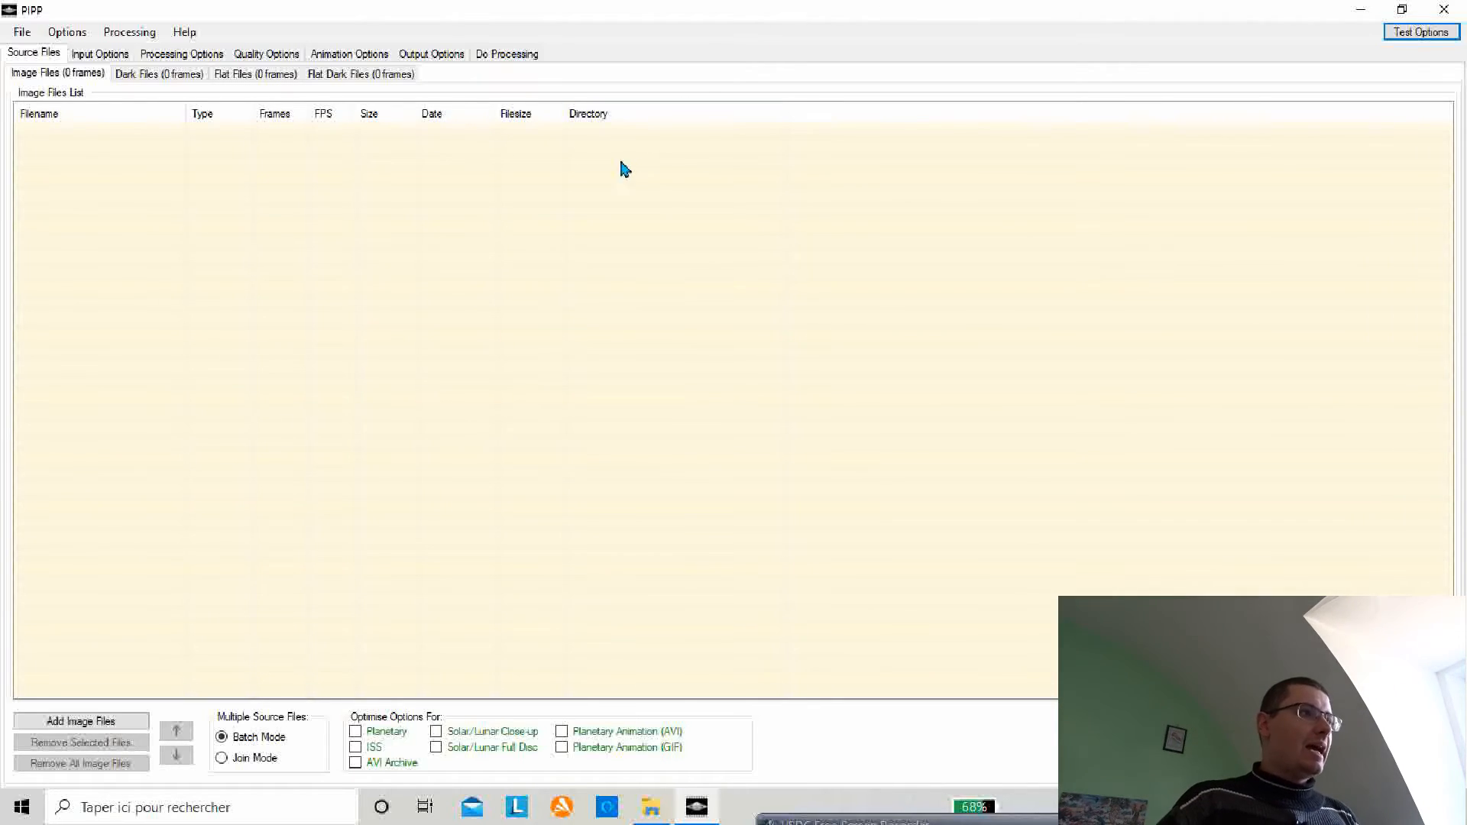
# Step: Add the video 263 (4)_k-line_monochrome.MP4 as a source image file and close the output frame preview
pyautogui.click(80, 721)
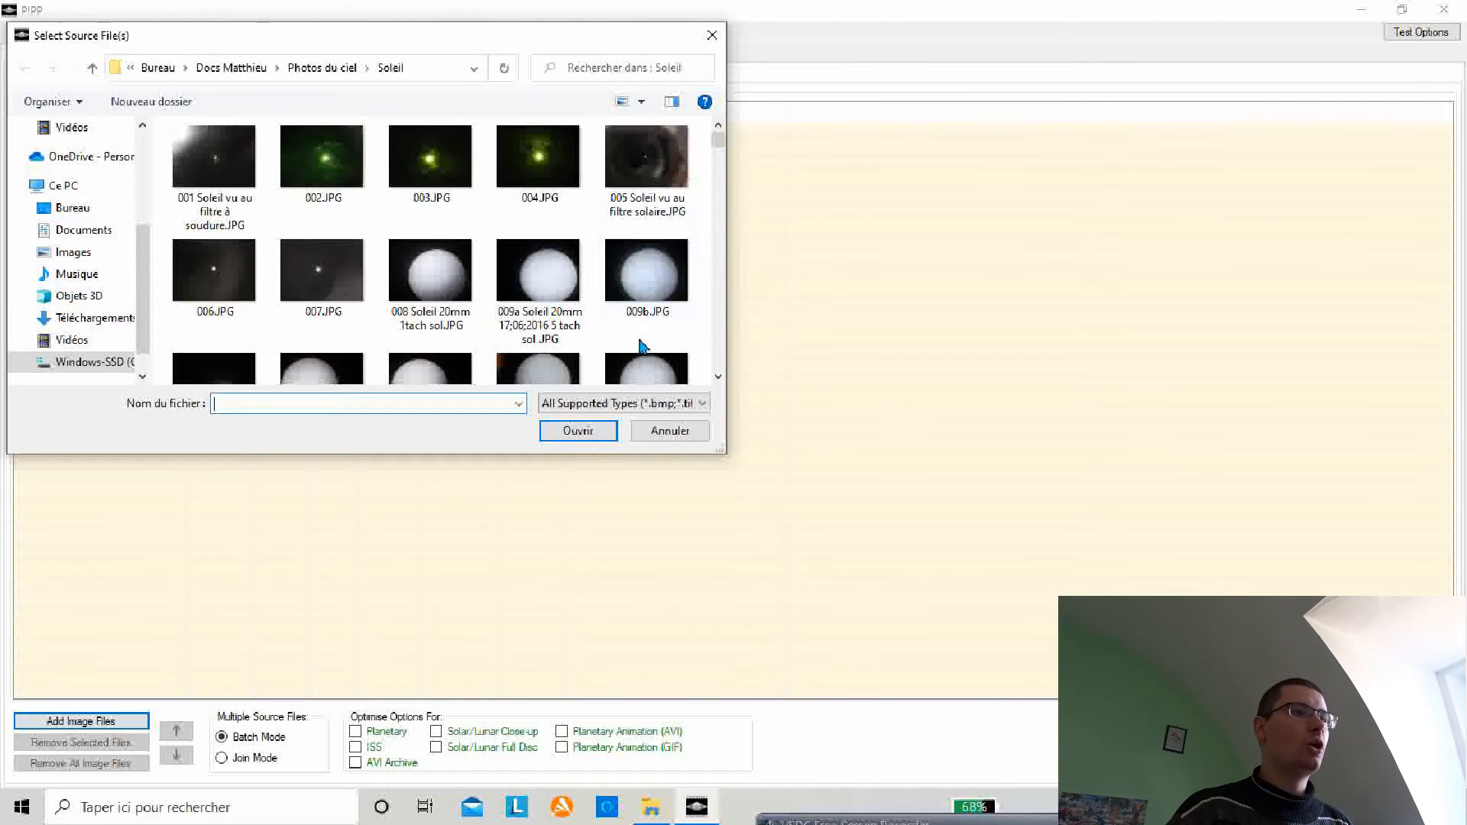
pyautogui.moveTo(718, 141); pyautogui.dragTo(717, 372)
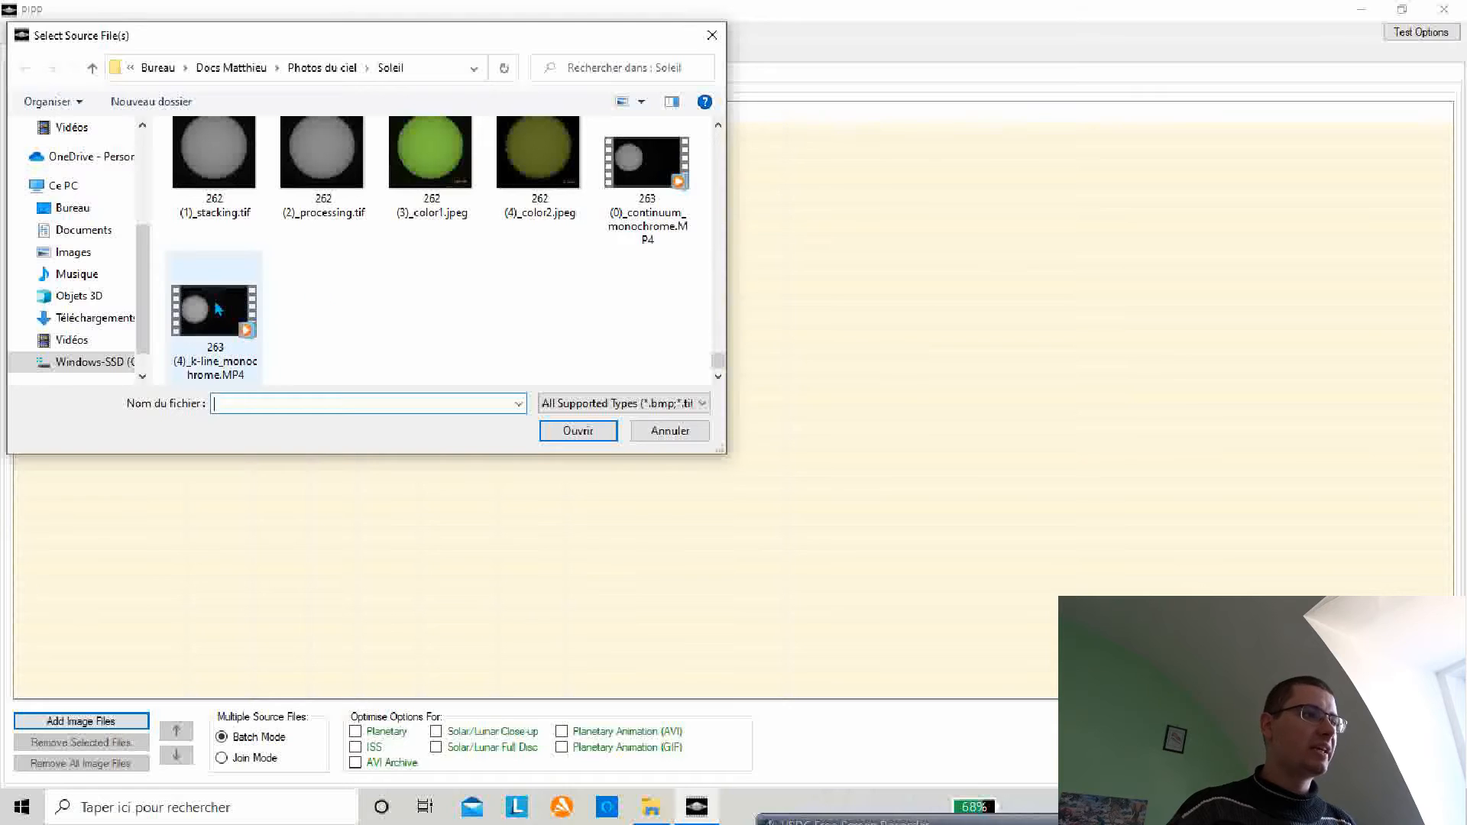
pyautogui.click(219, 309)
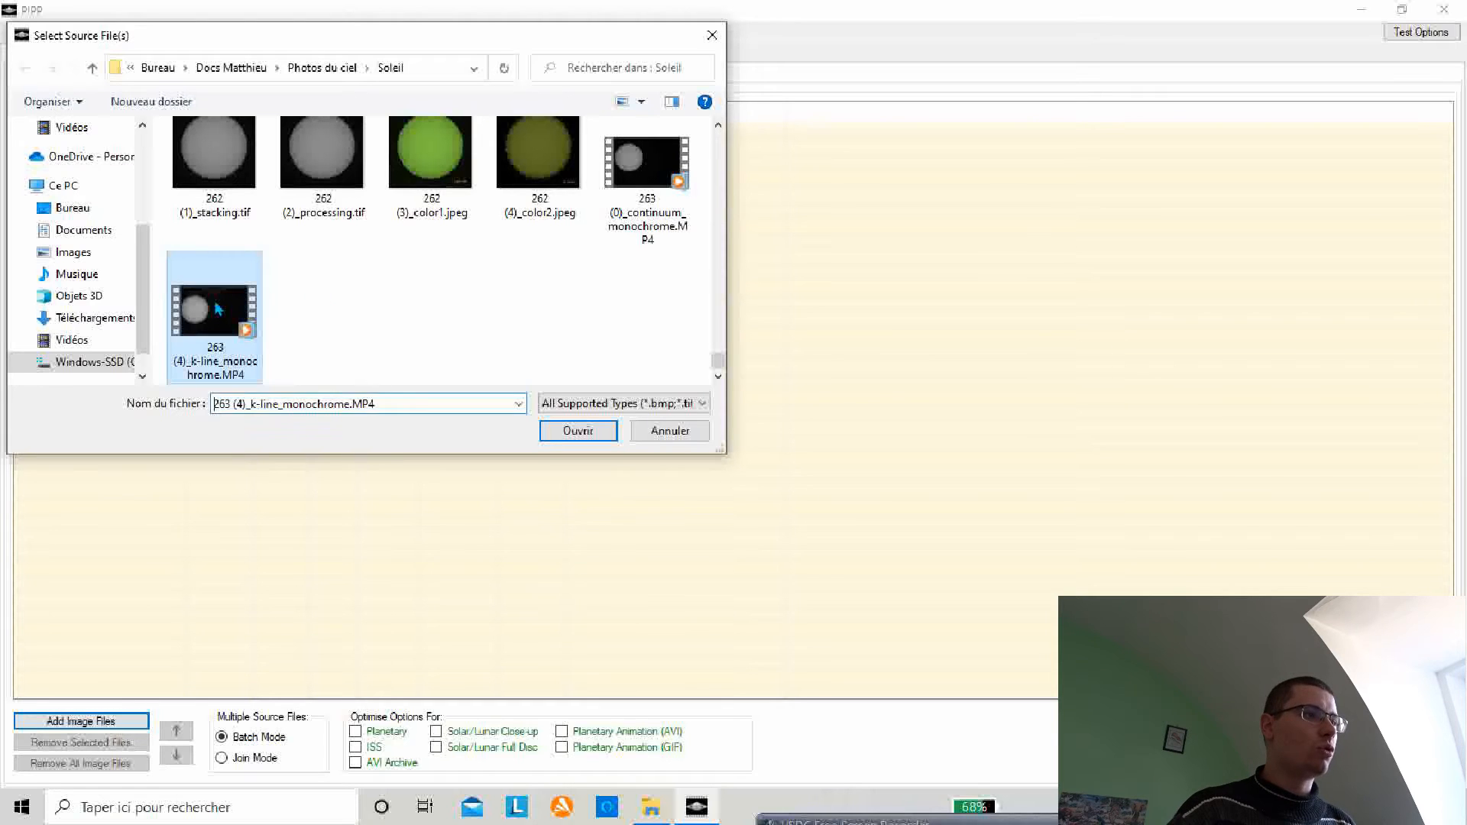
pyautogui.click(577, 431)
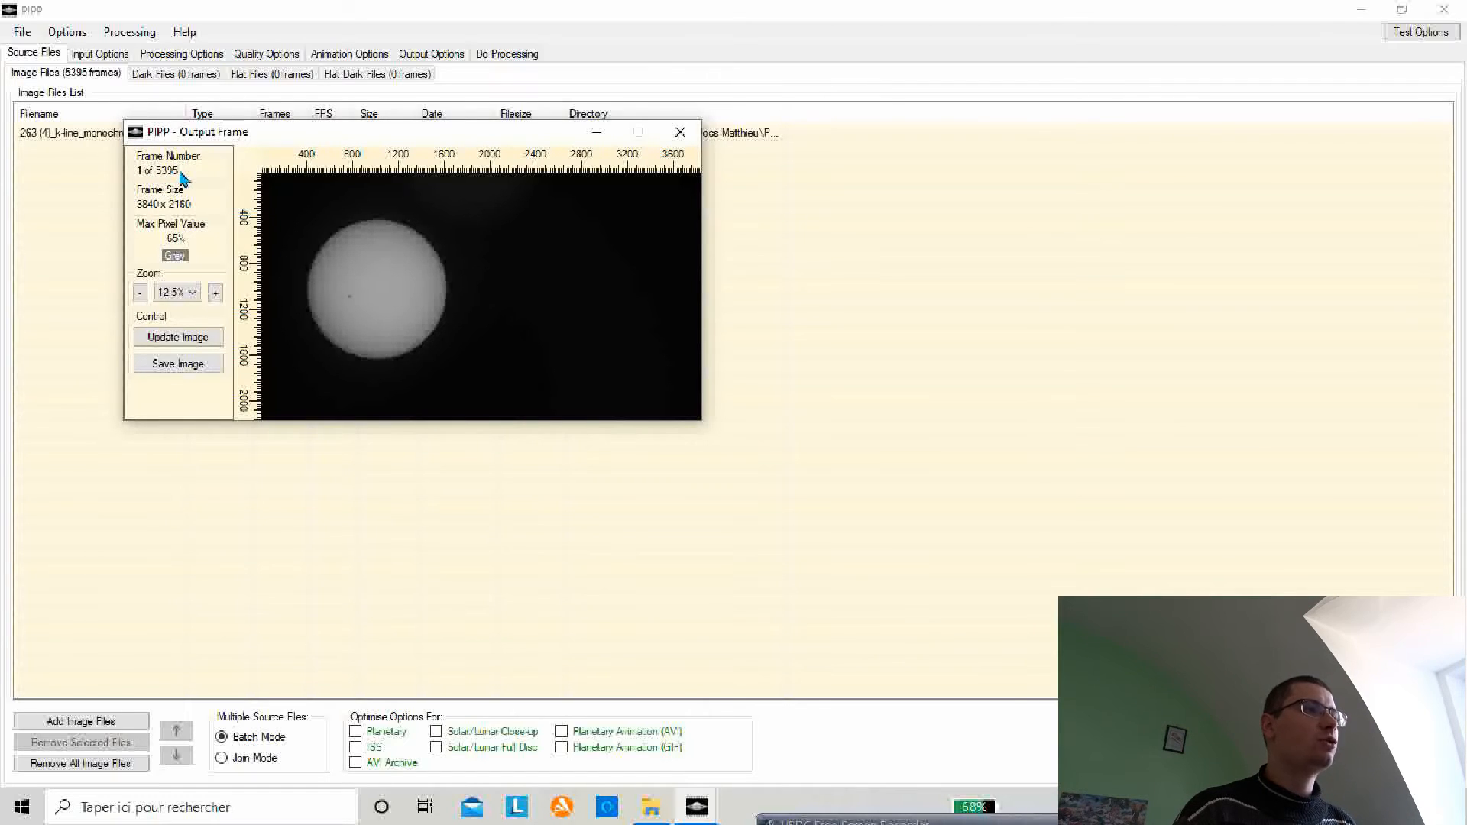
pyautogui.moveTo(229, 142); pyautogui.dragTo(721, 250)
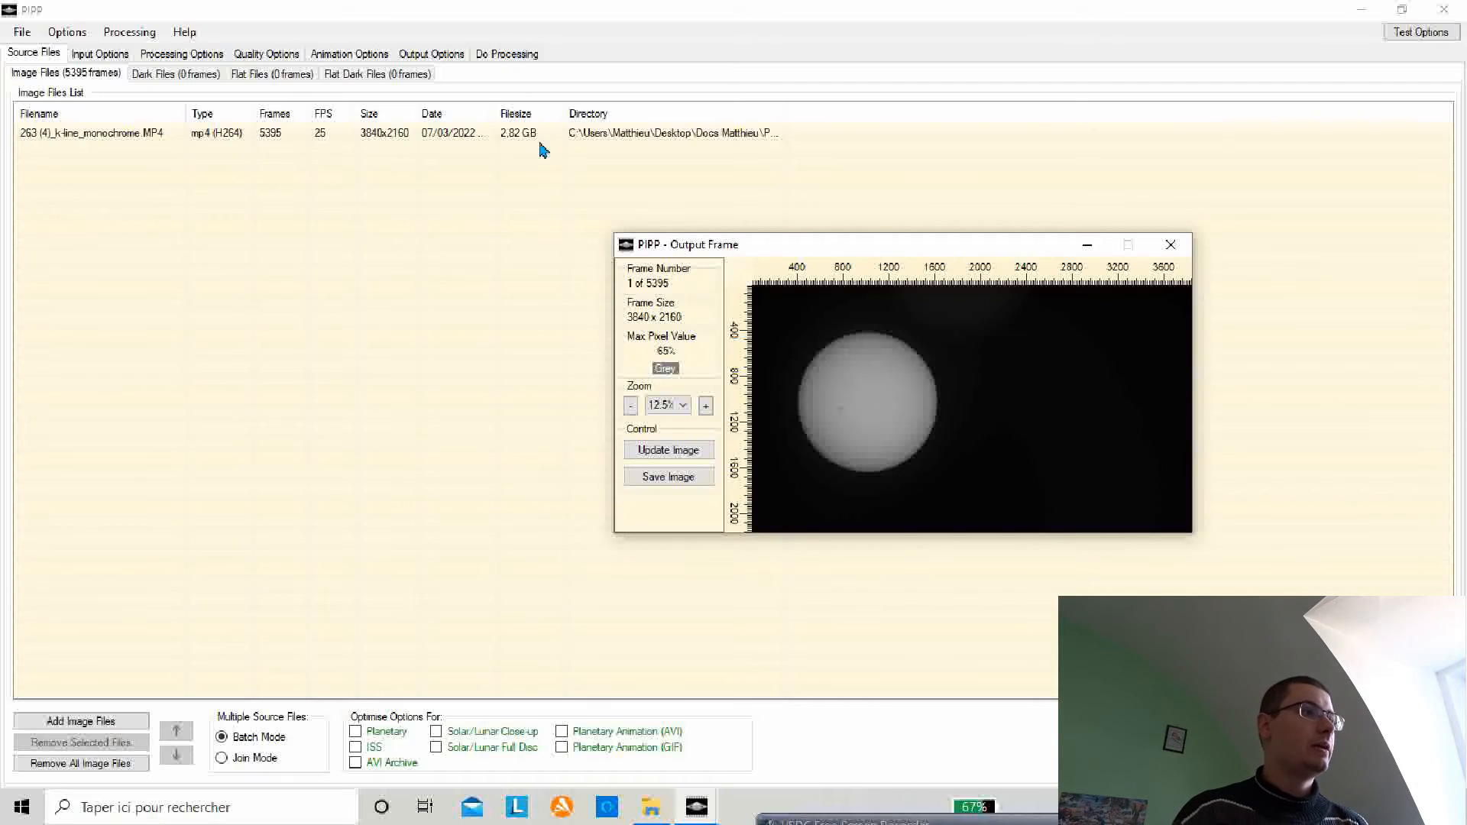
pyautogui.click(1182, 249)
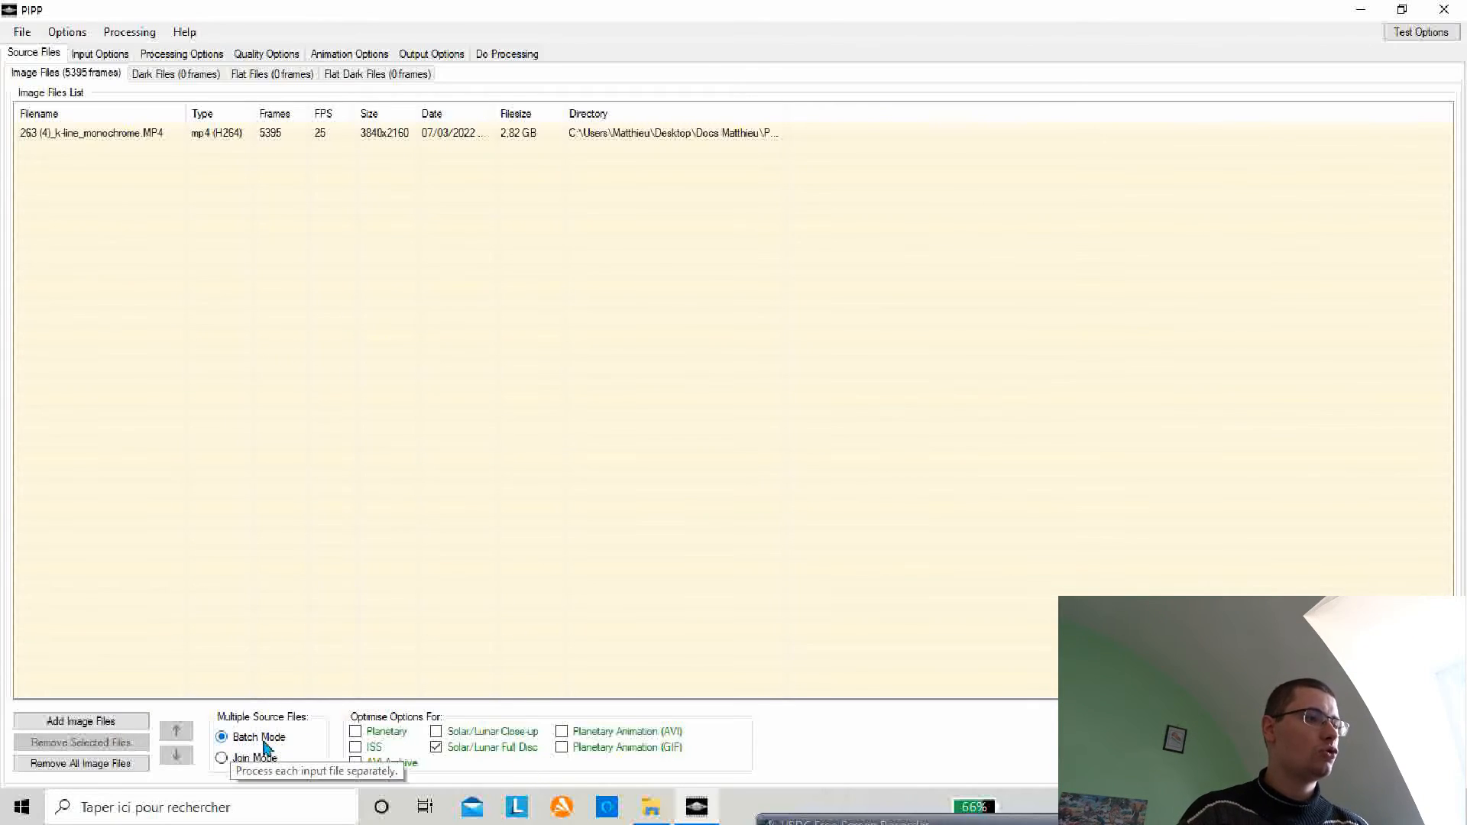
# Step: Enable Limit Frame Range in the input options and set the start frame to 50
pyautogui.click(105, 56)
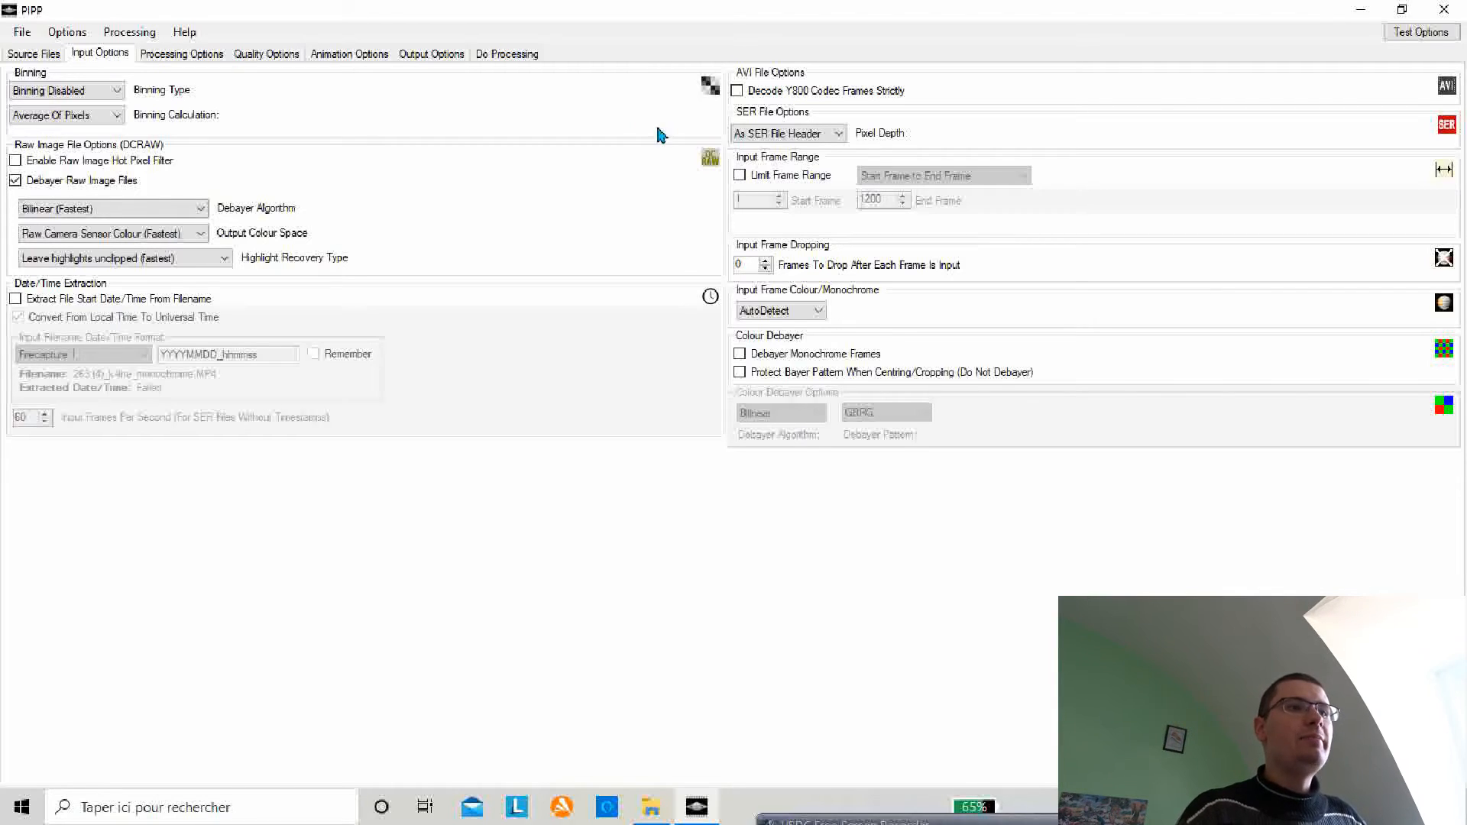
pyautogui.click(740, 179)
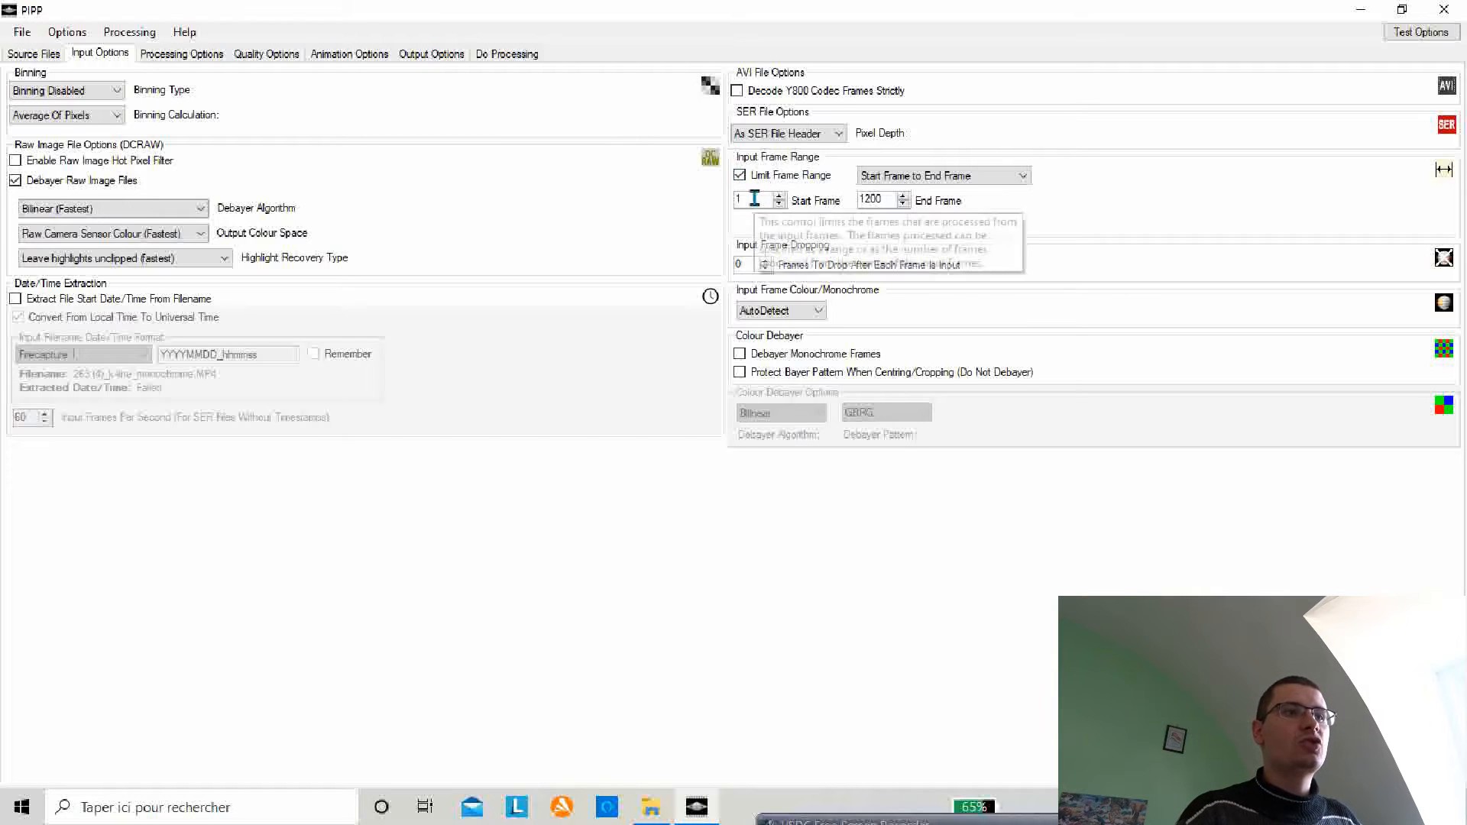
pyautogui.click(764, 203)
pyautogui.press('BackSpace')
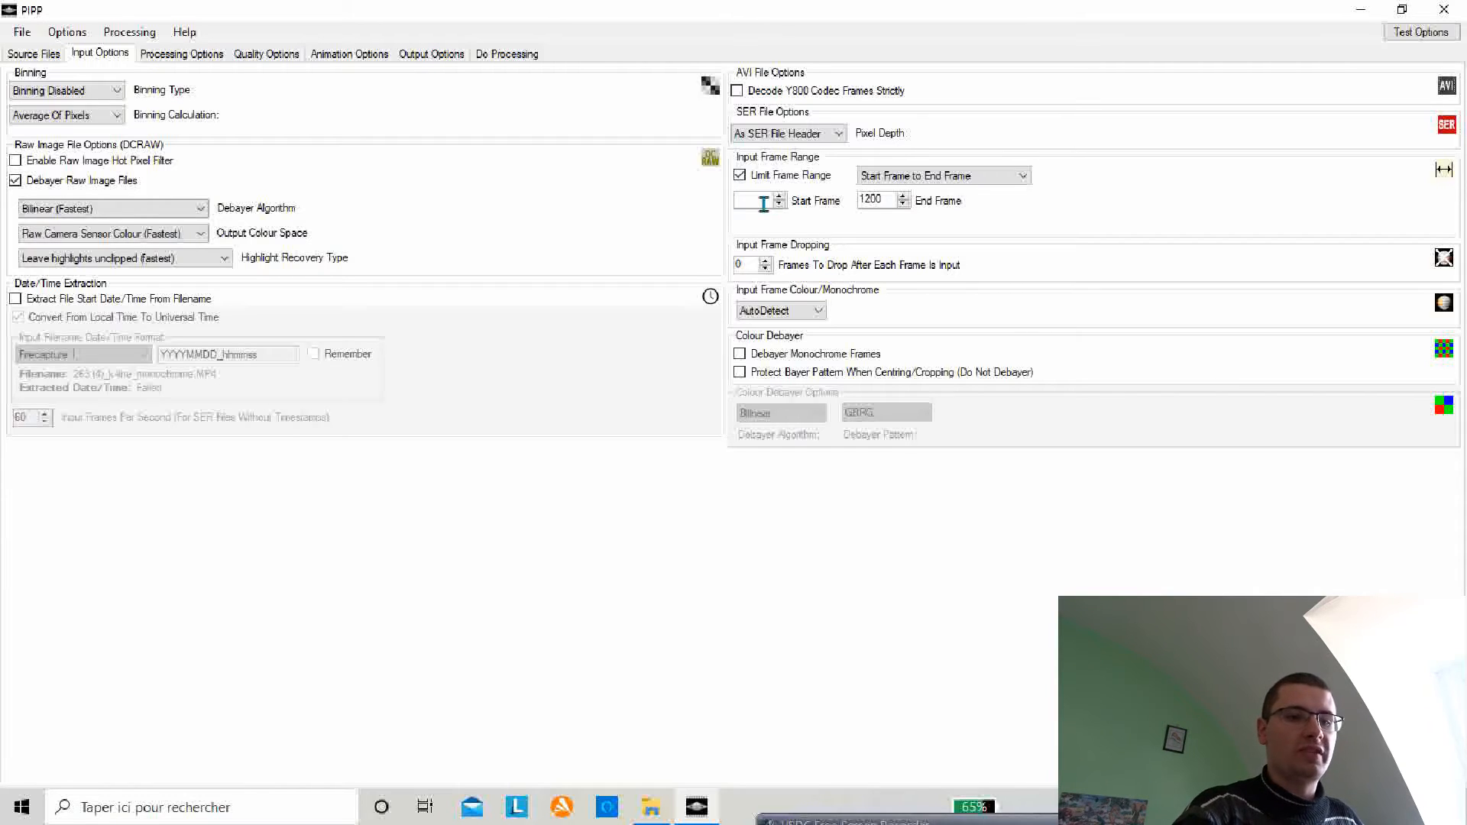
pyautogui.write('50')
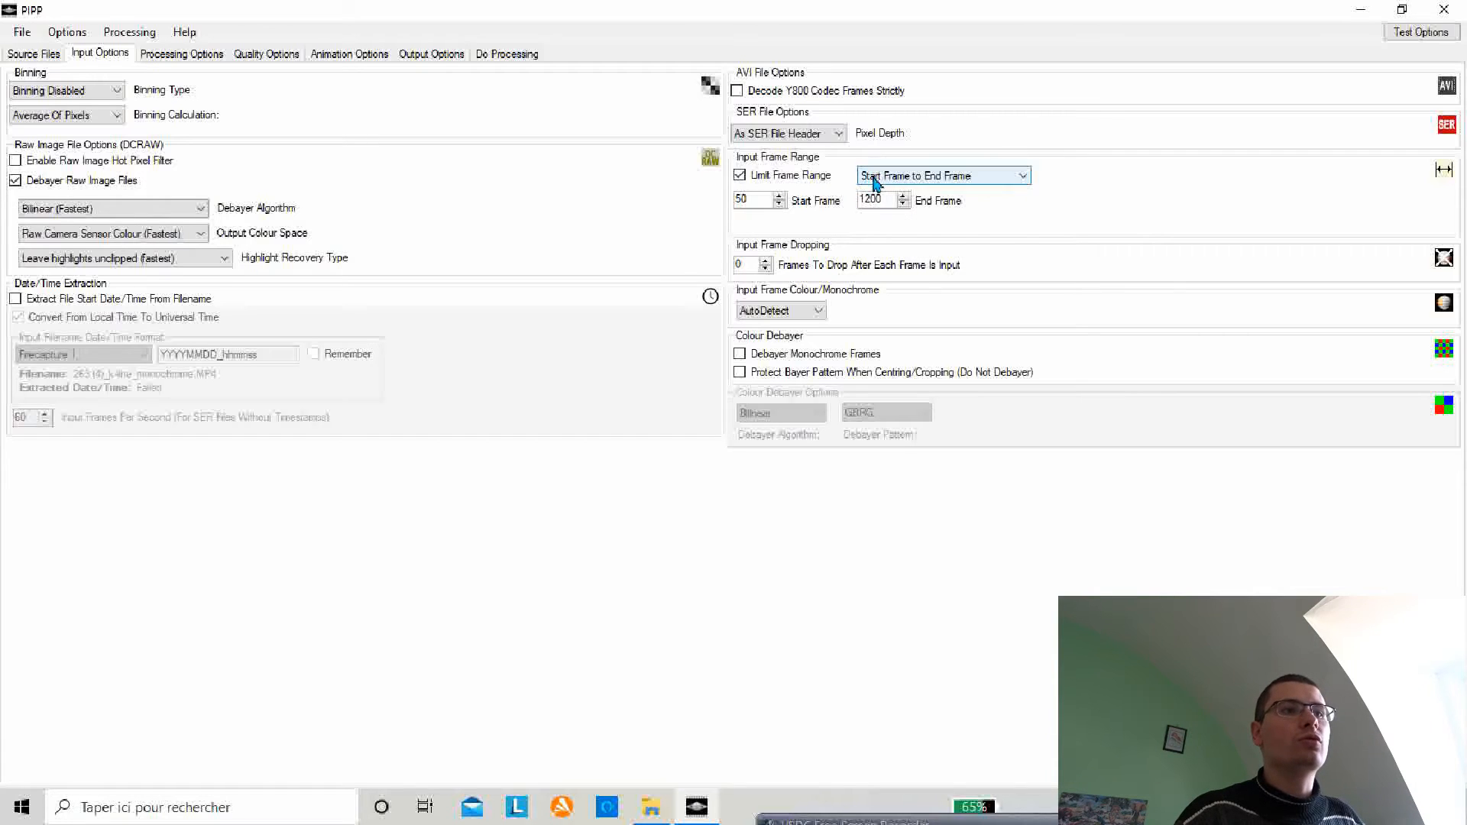
# Step: Keep the Start Frame to End Frame range mode and set the end frame to 5000
pyautogui.click(1022, 177)
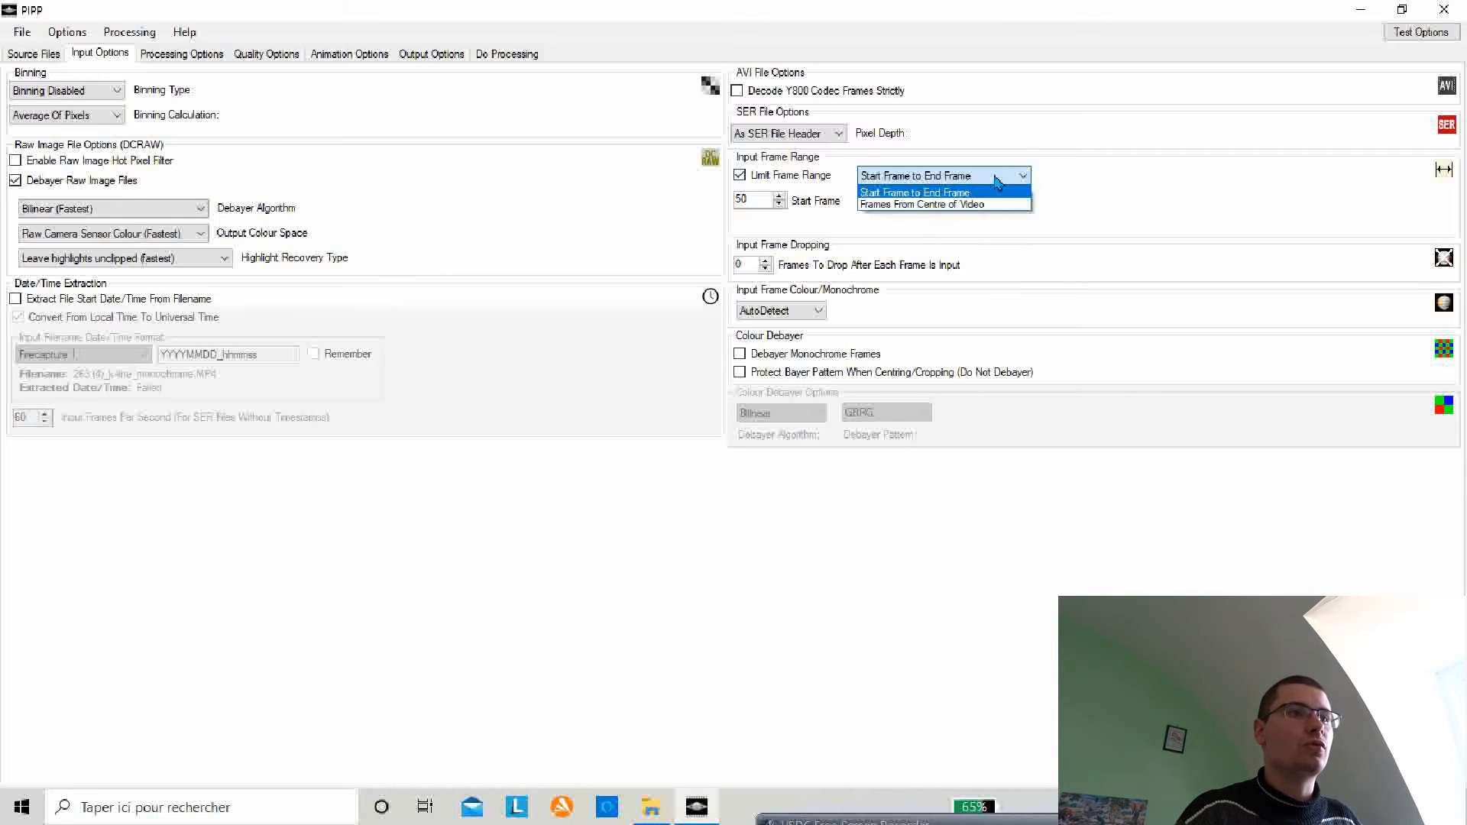
pyautogui.click(993, 192)
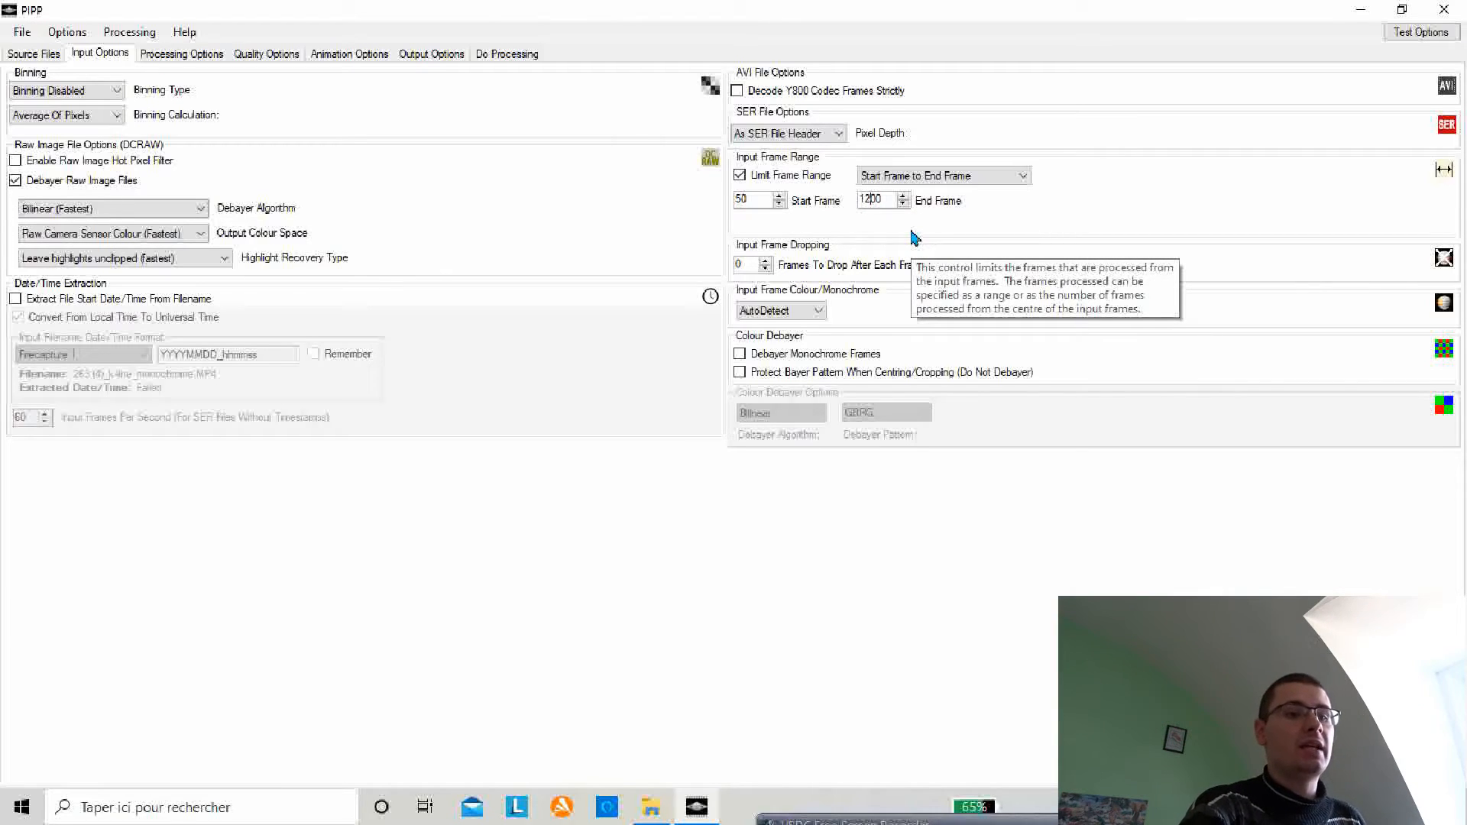
pyautogui.press('BackSpace')
pyautogui.press('BackSpace')
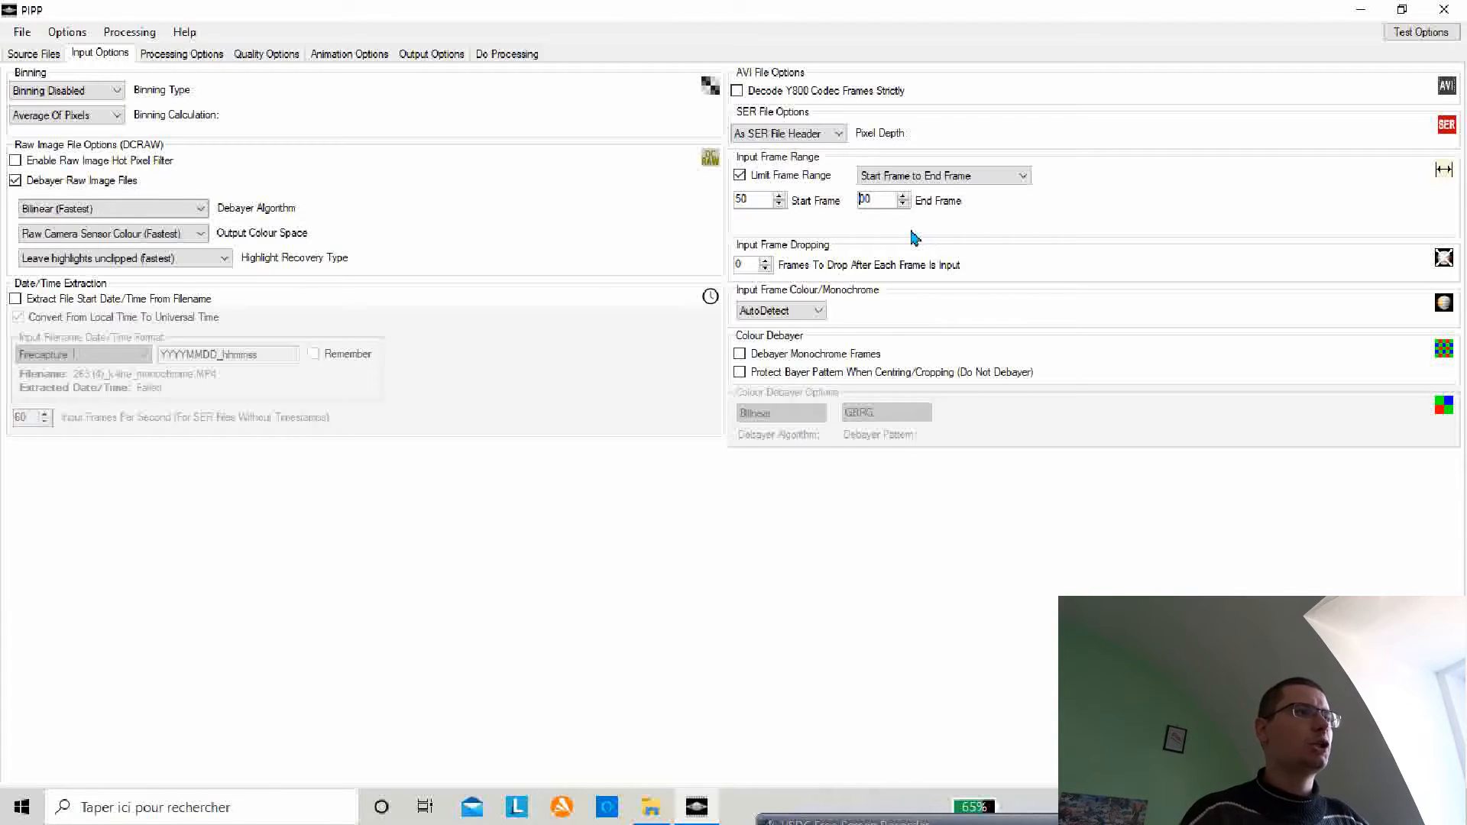
pyautogui.click(36, 53)
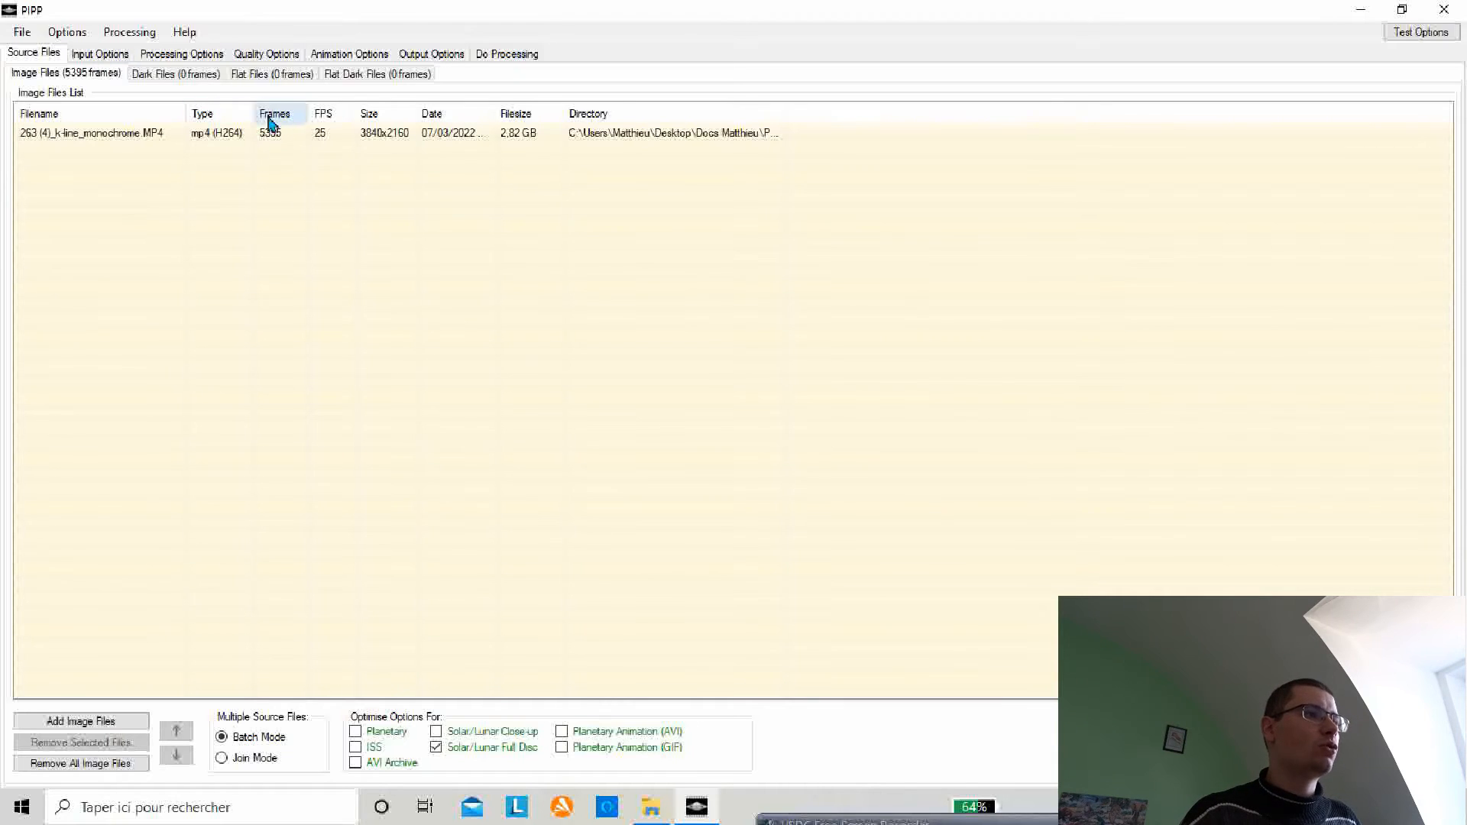
pyautogui.click(107, 55)
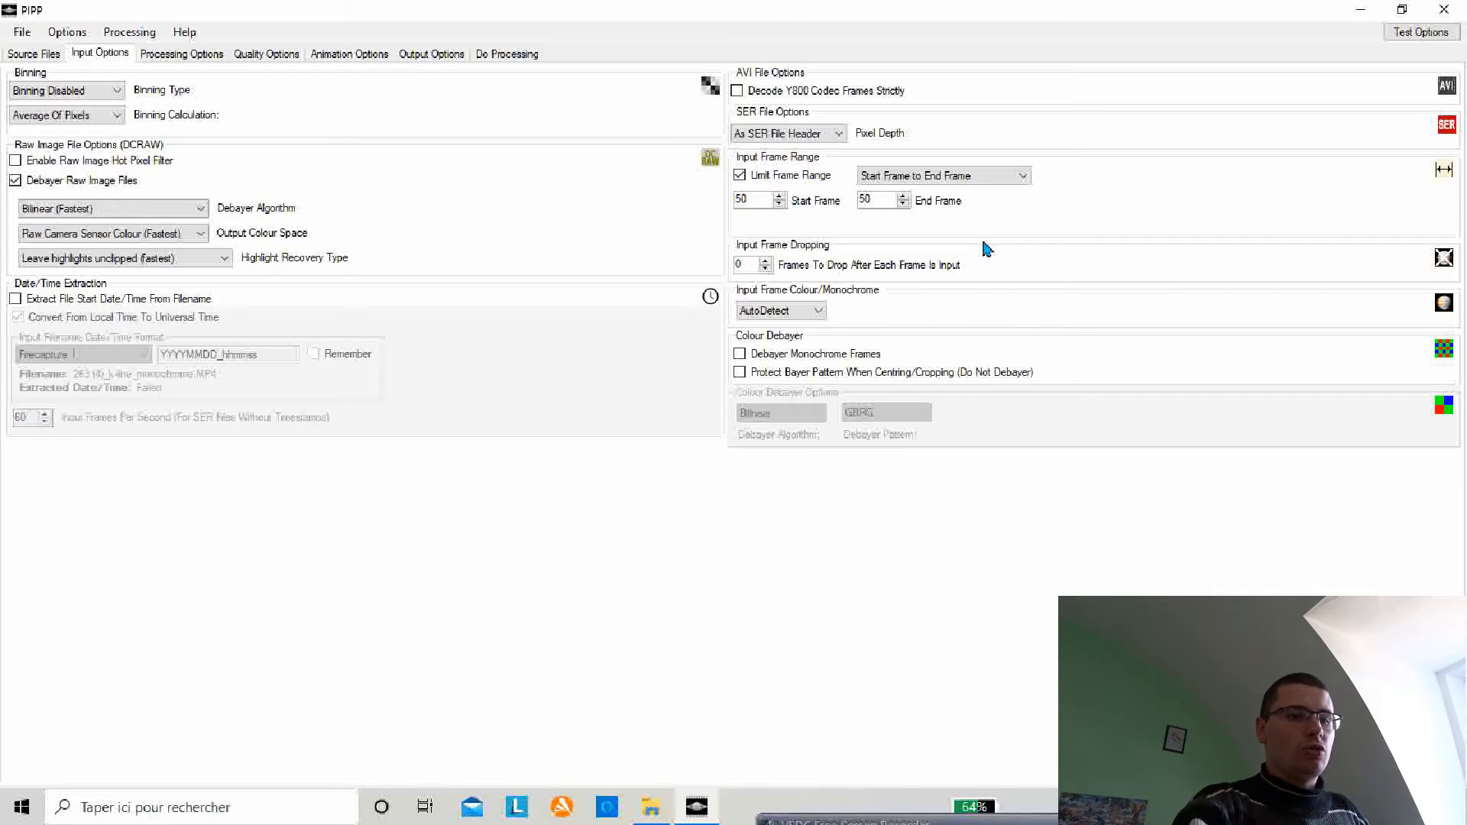
pyautogui.write('0')
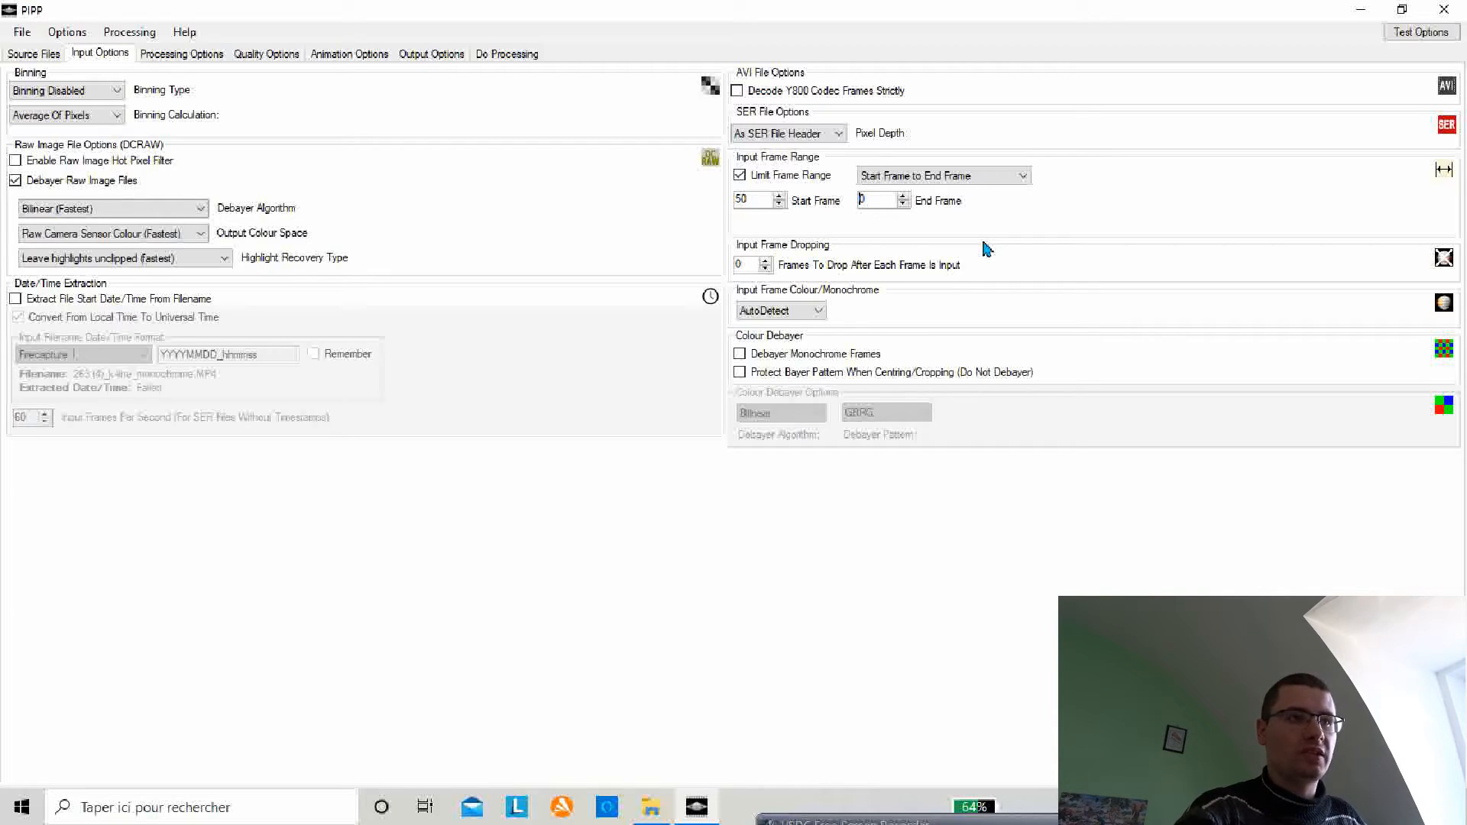
pyautogui.write('5000')
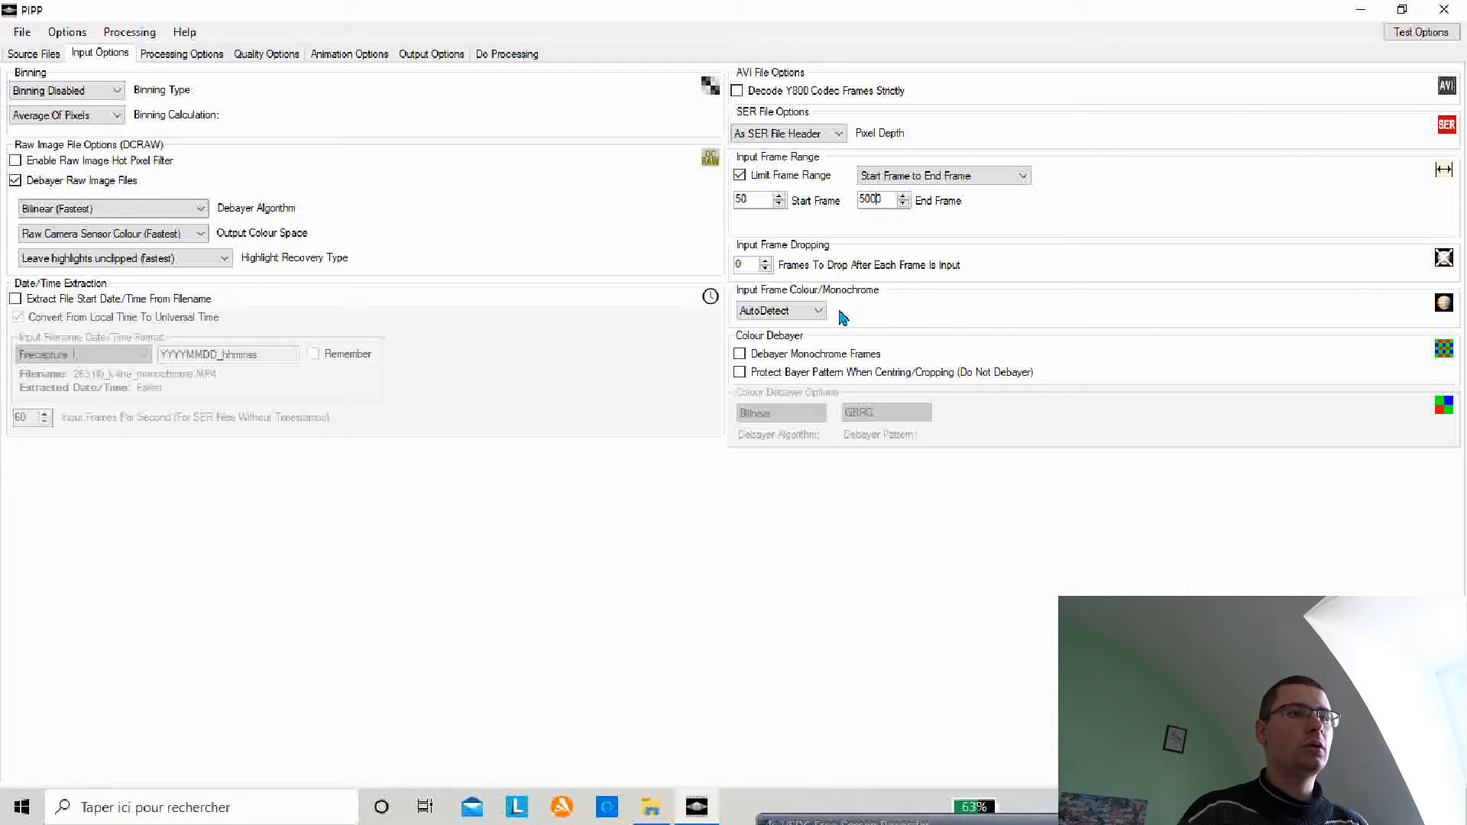
# Step: Set the input frame colour to Monochrome and disable Convert Colour To Monochrome in the processing options
pyautogui.click(815, 311)
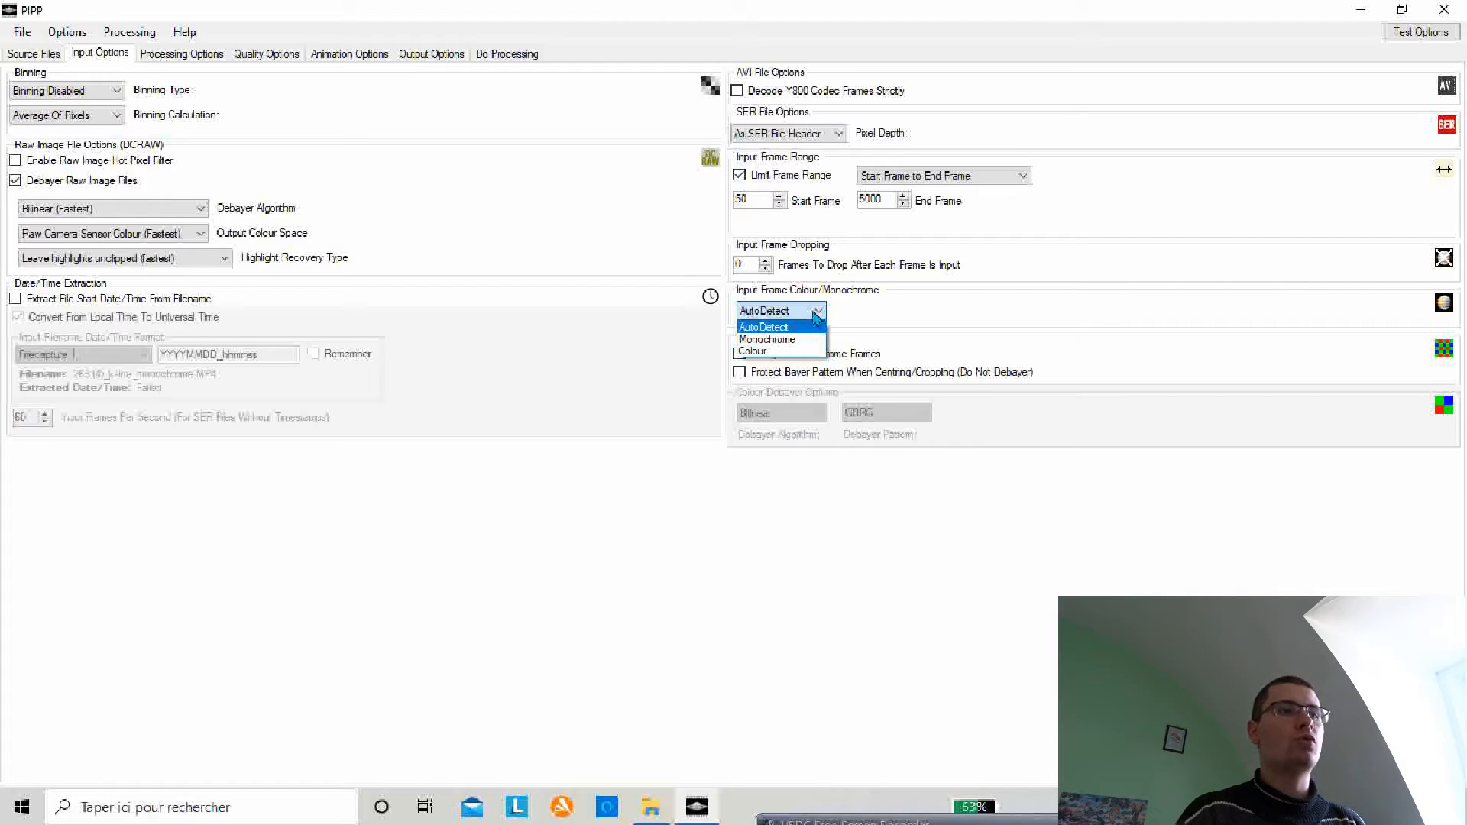
pyautogui.click(773, 341)
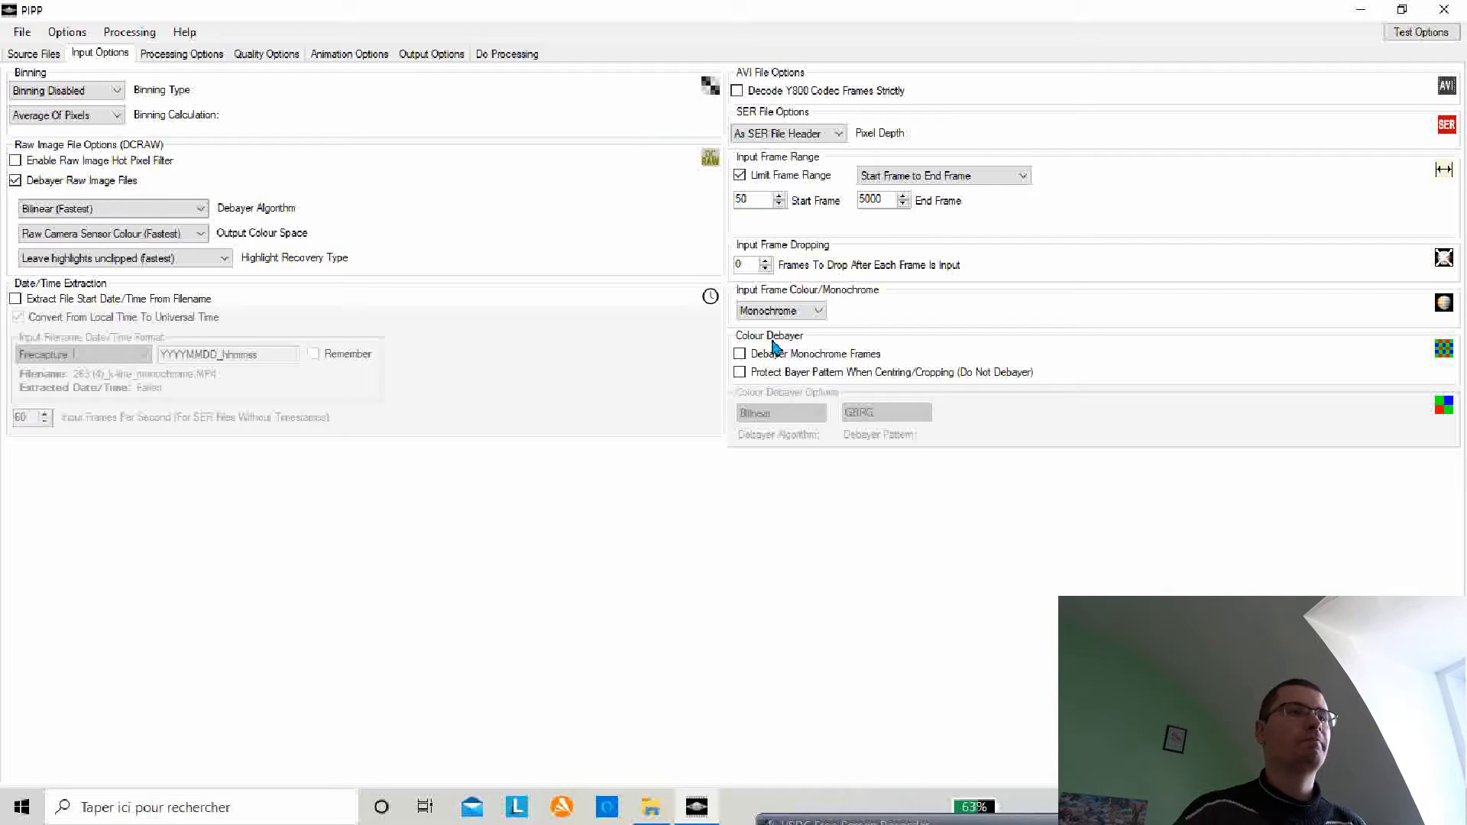
pyautogui.click(170, 55)
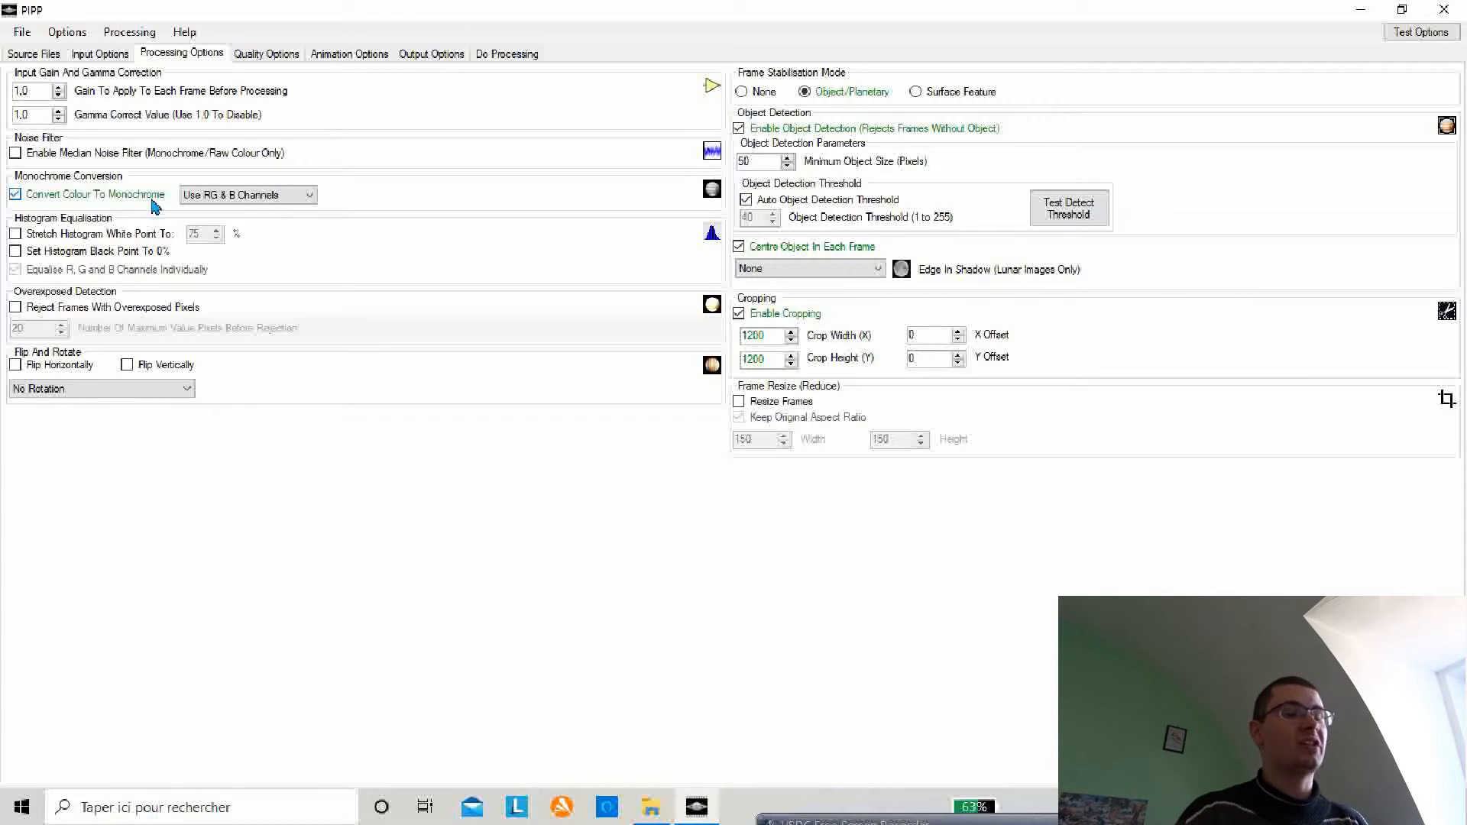
pyautogui.click(16, 195)
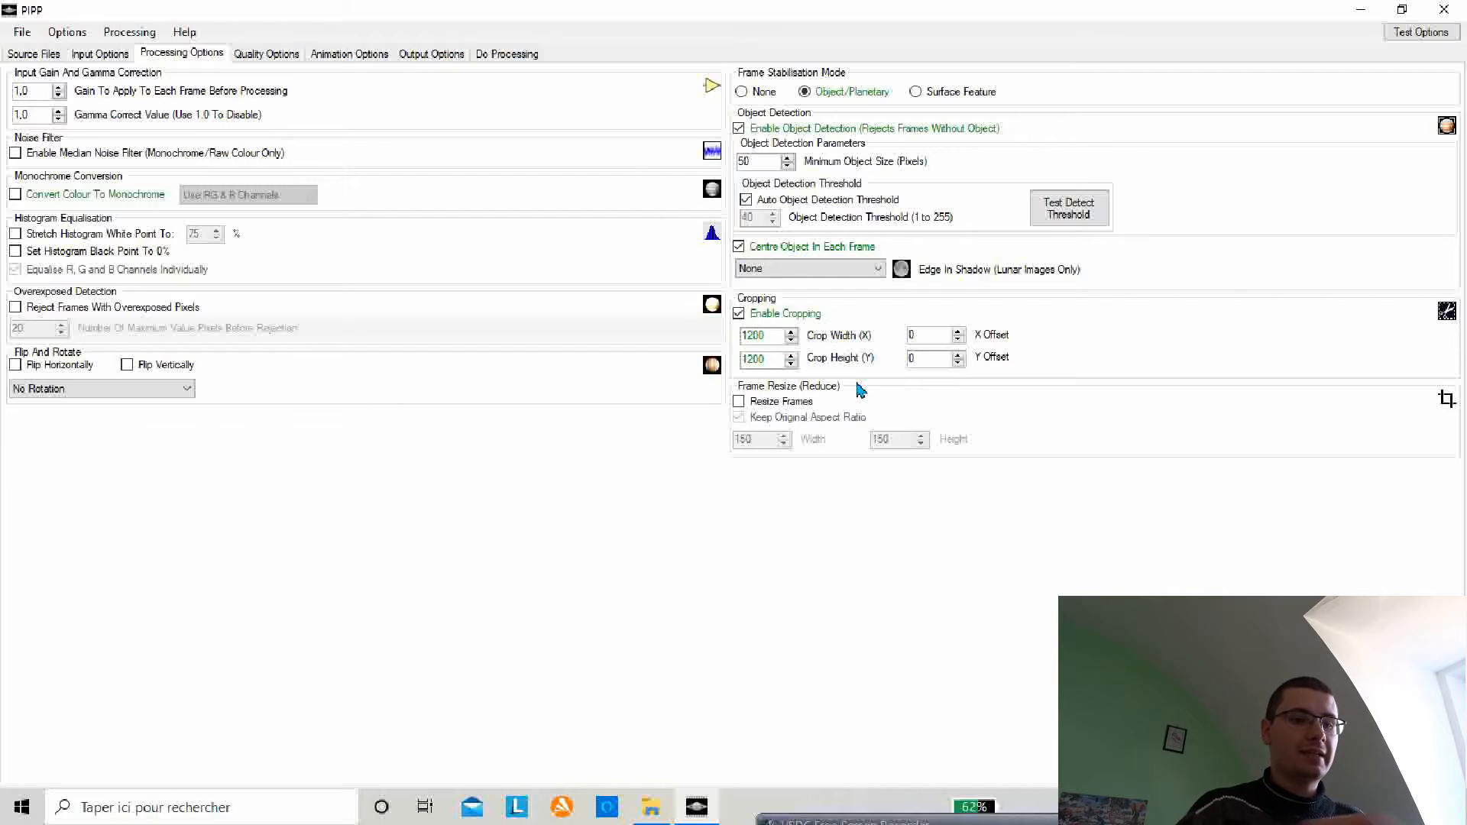
# Step: Set the crop width and crop height to 1500 each
pyautogui.press('BackSpace')
pyautogui.write('5')
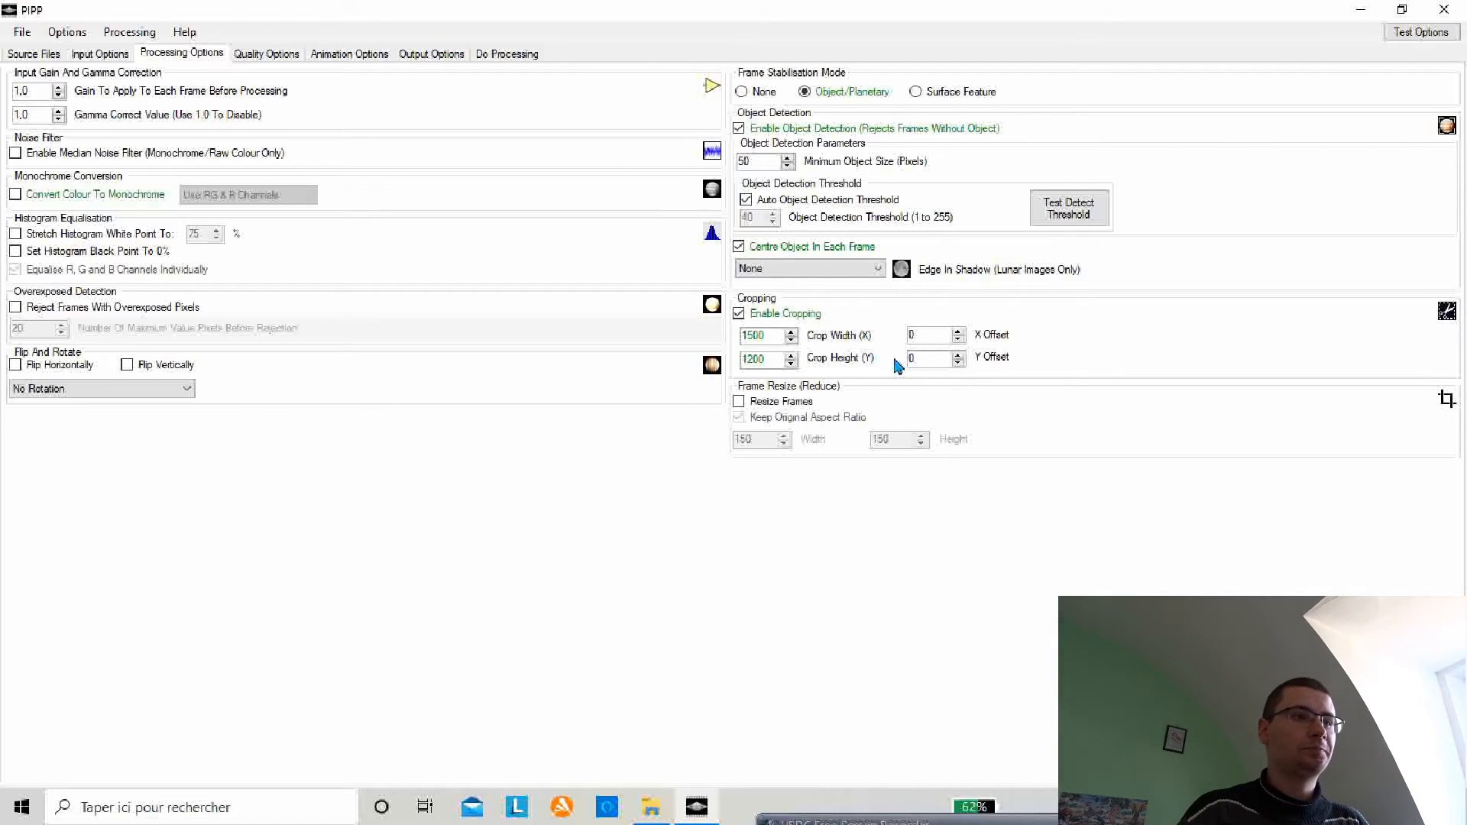
pyautogui.click(754, 358)
pyautogui.press('BackSpace')
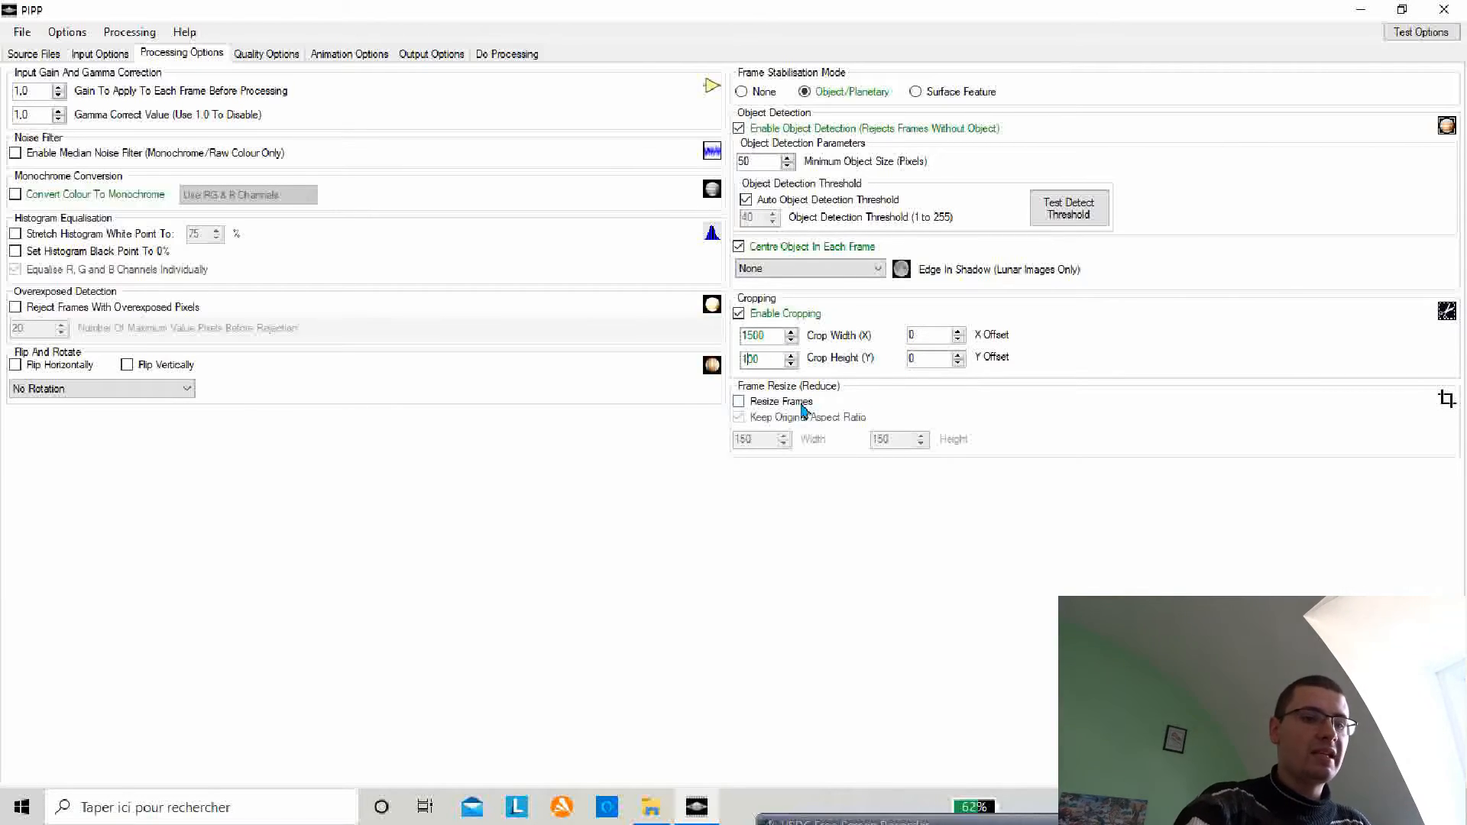
pyautogui.write('5')
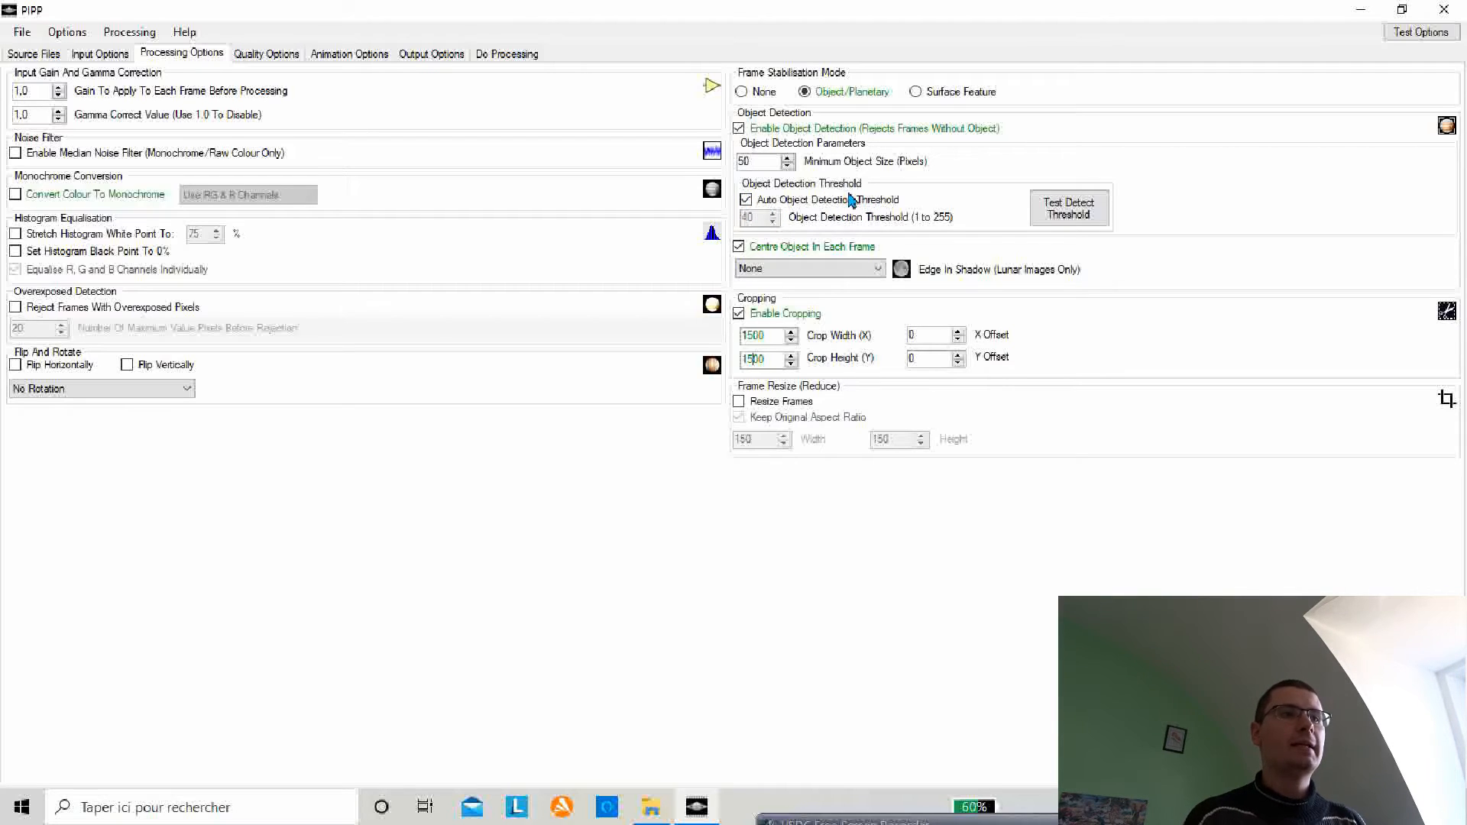
# Step: Test the object detection threshold, then review the quality, animation and output options
pyautogui.click(1071, 212)
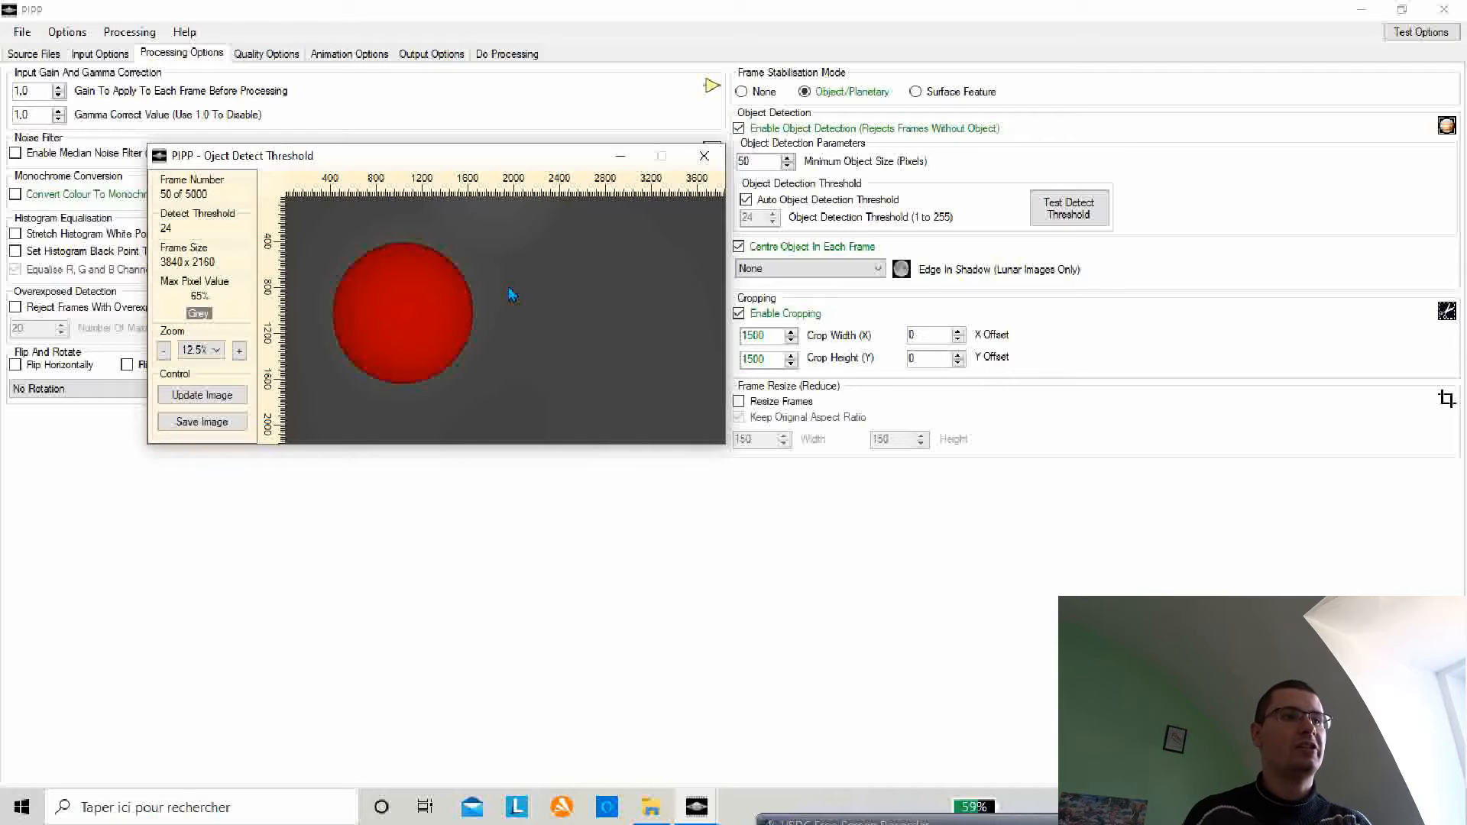
pyautogui.click(703, 156)
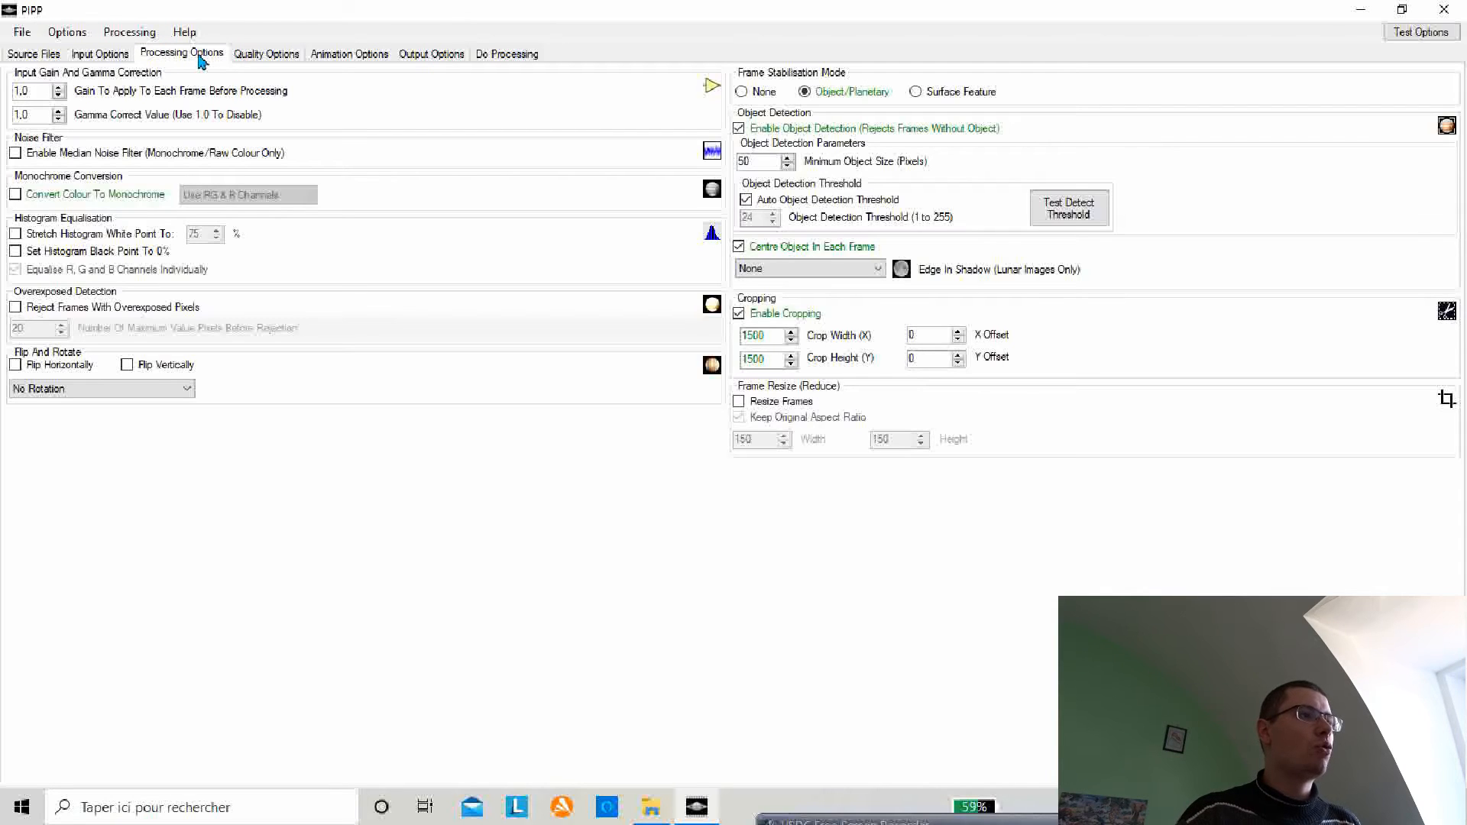
pyautogui.click(251, 55)
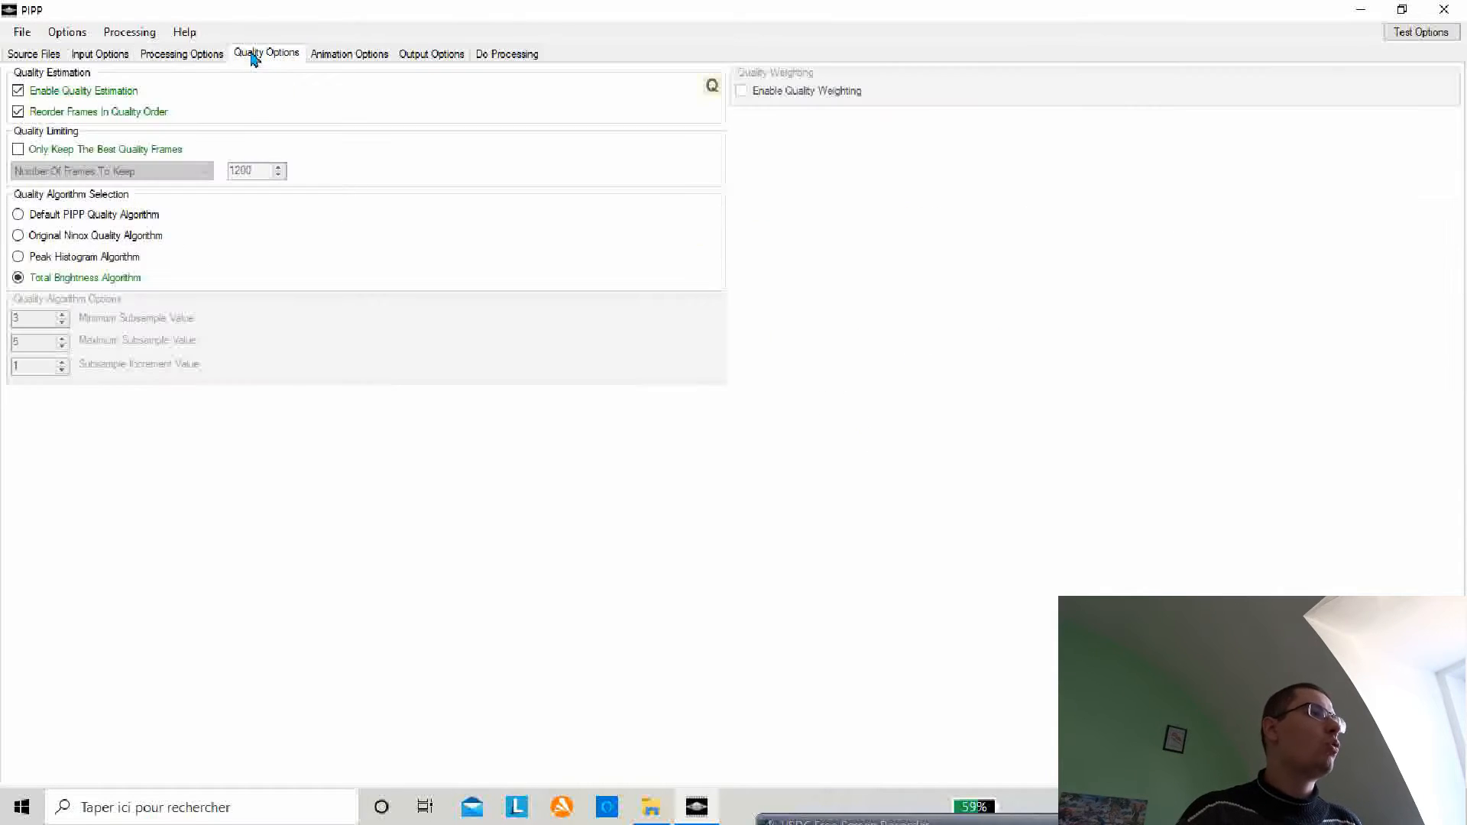
pyautogui.click(347, 55)
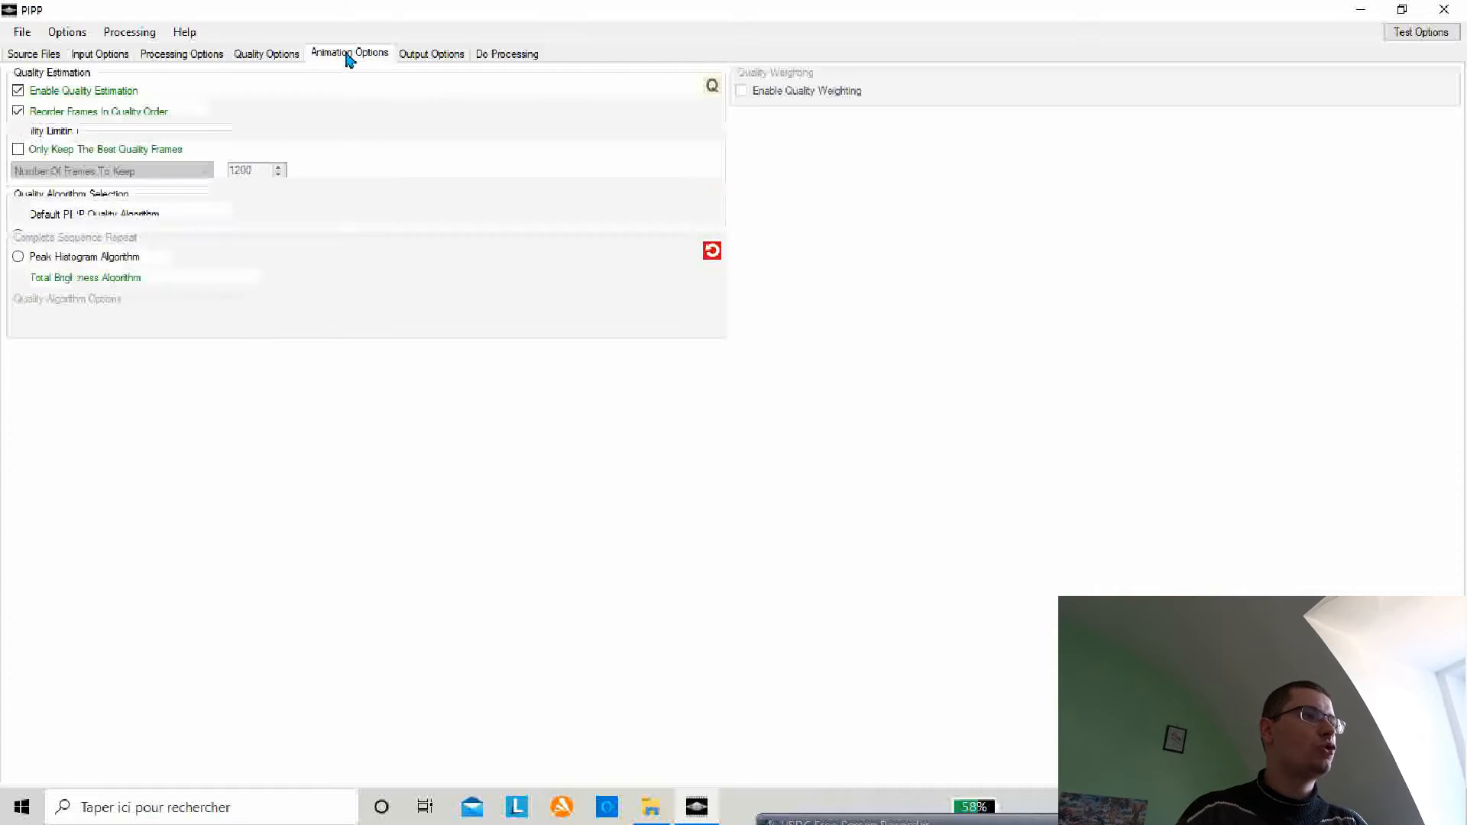
pyautogui.click(427, 61)
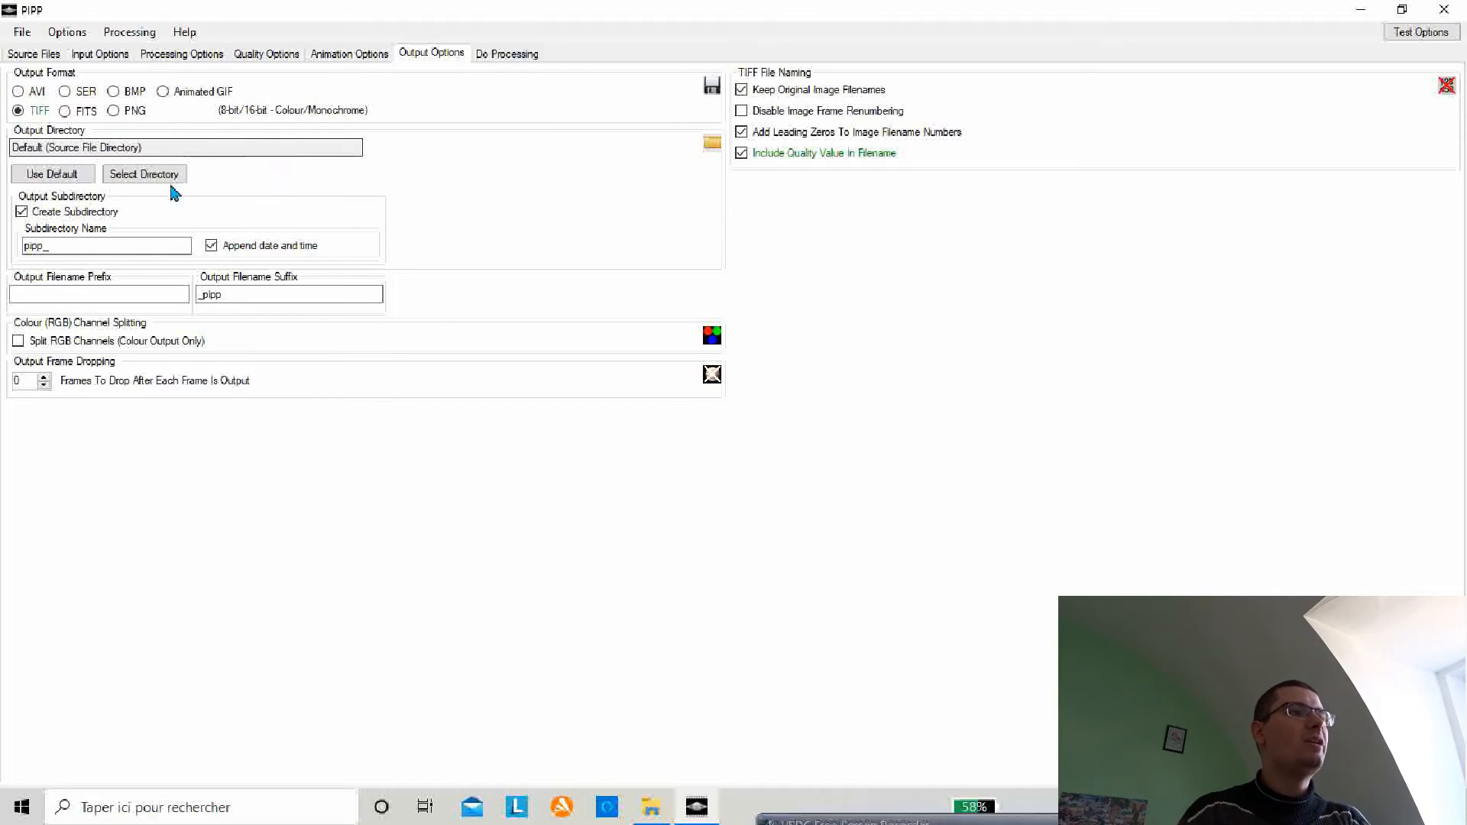
# Step: Set the output format to AVI and start processing the video
pyautogui.click(18, 93)
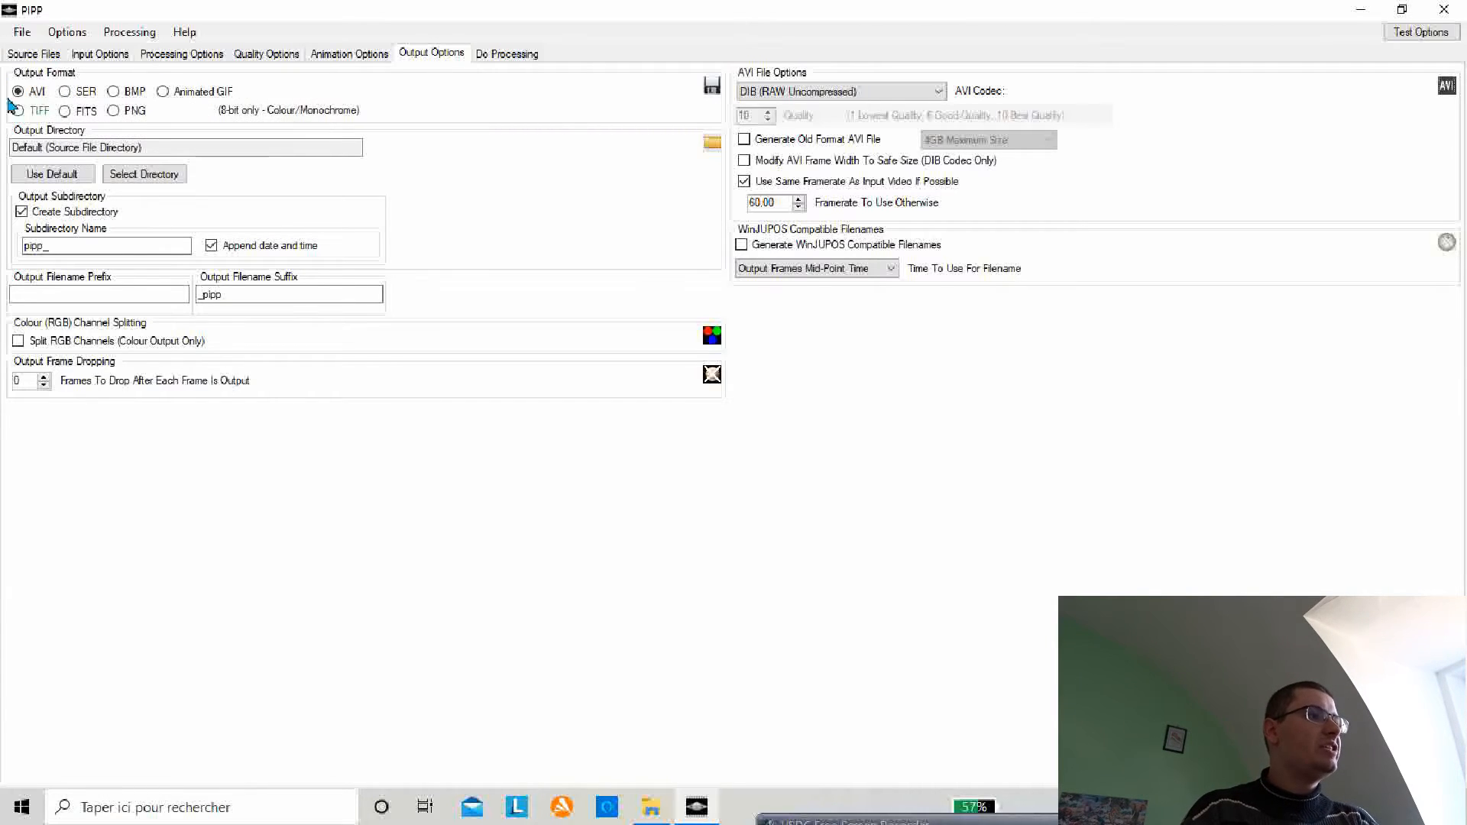
pyautogui.click(493, 58)
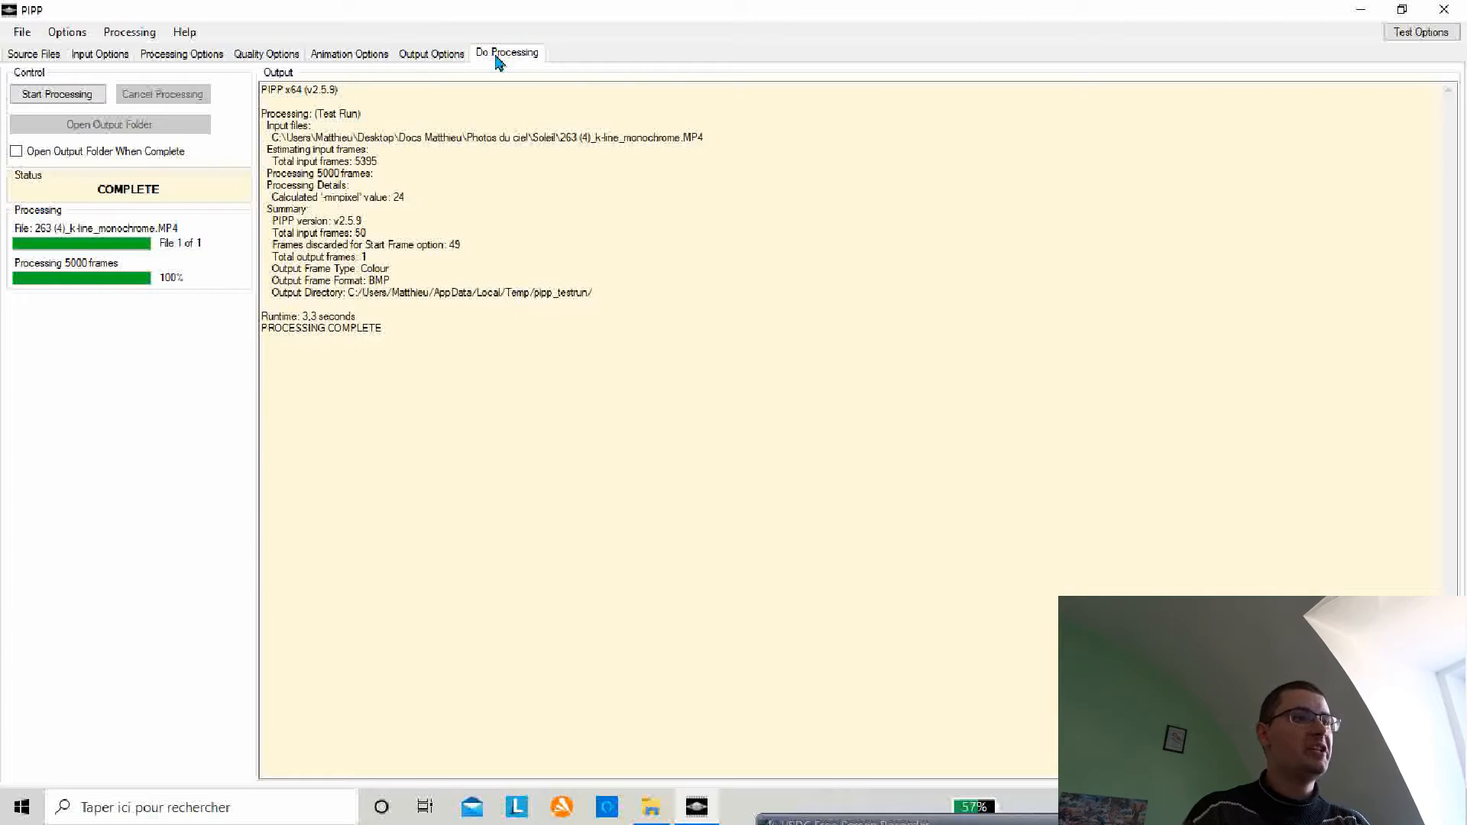
pyautogui.click(50, 94)
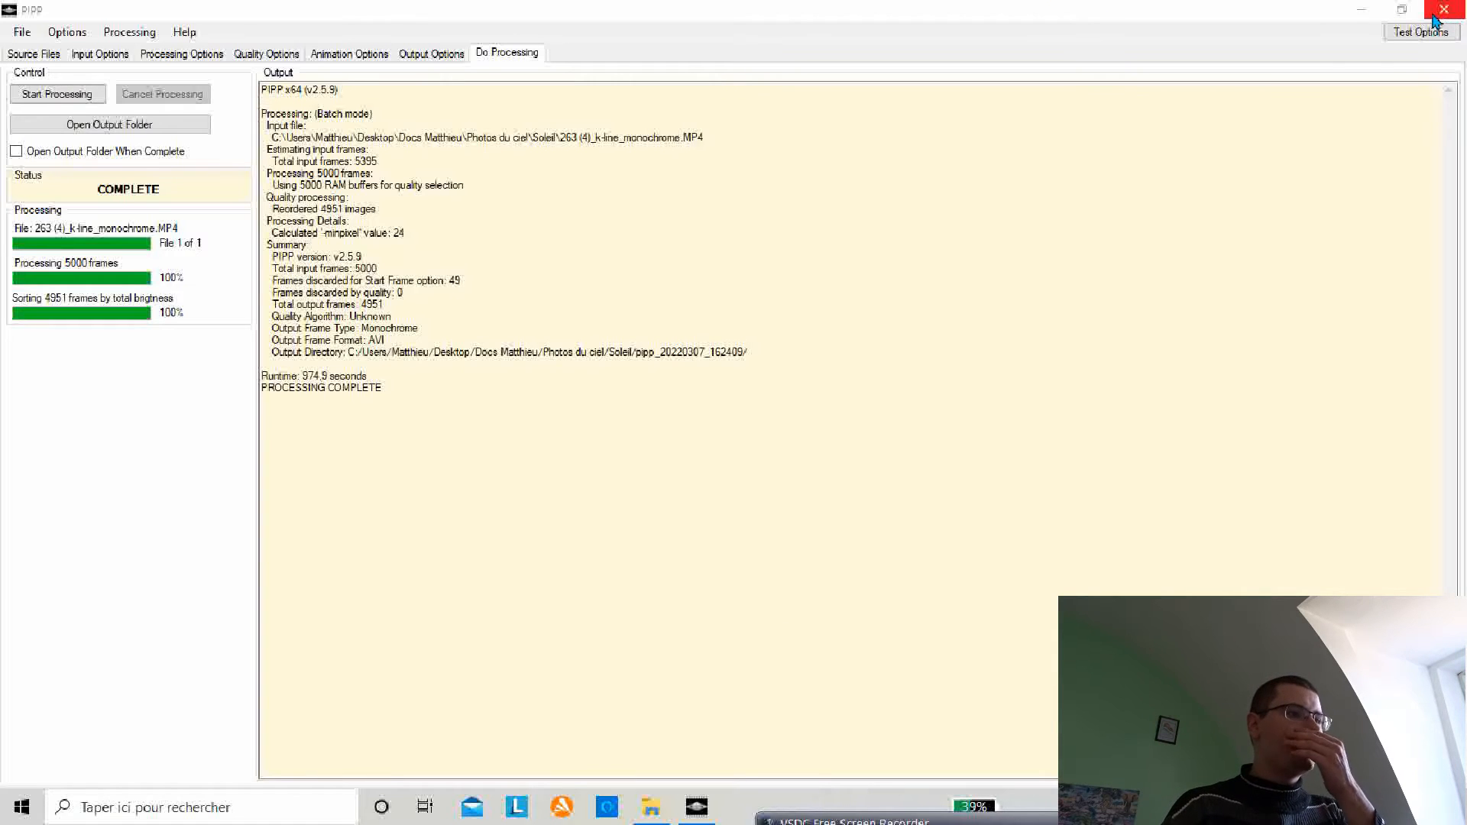
# Step: Open the new pipp_20220307_162409 output folder inside Soleil in File Explorer
pyautogui.click(653, 808)
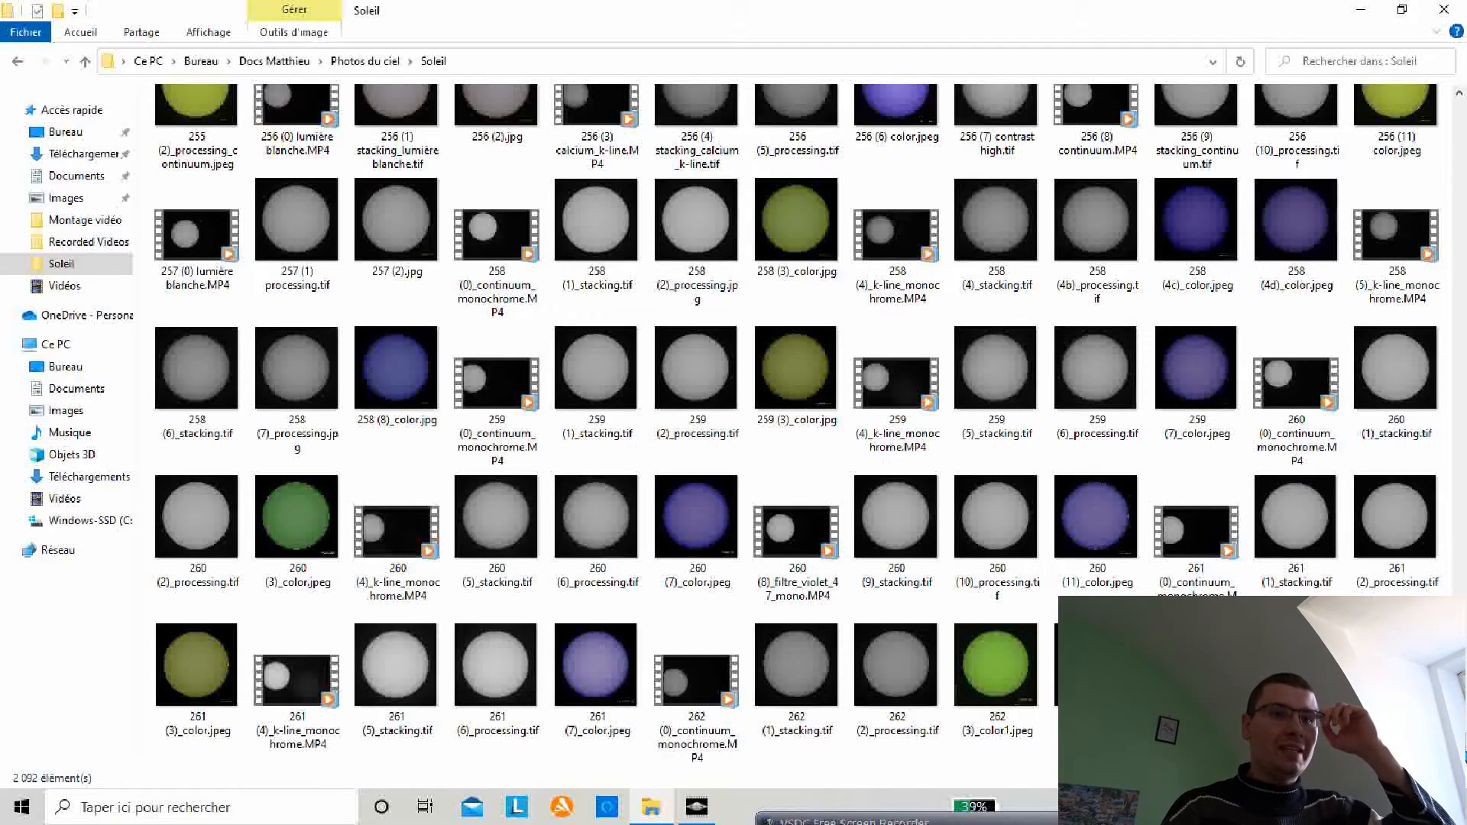
pyautogui.moveTo(1465, 751); pyautogui.dragTo(1463, 106)
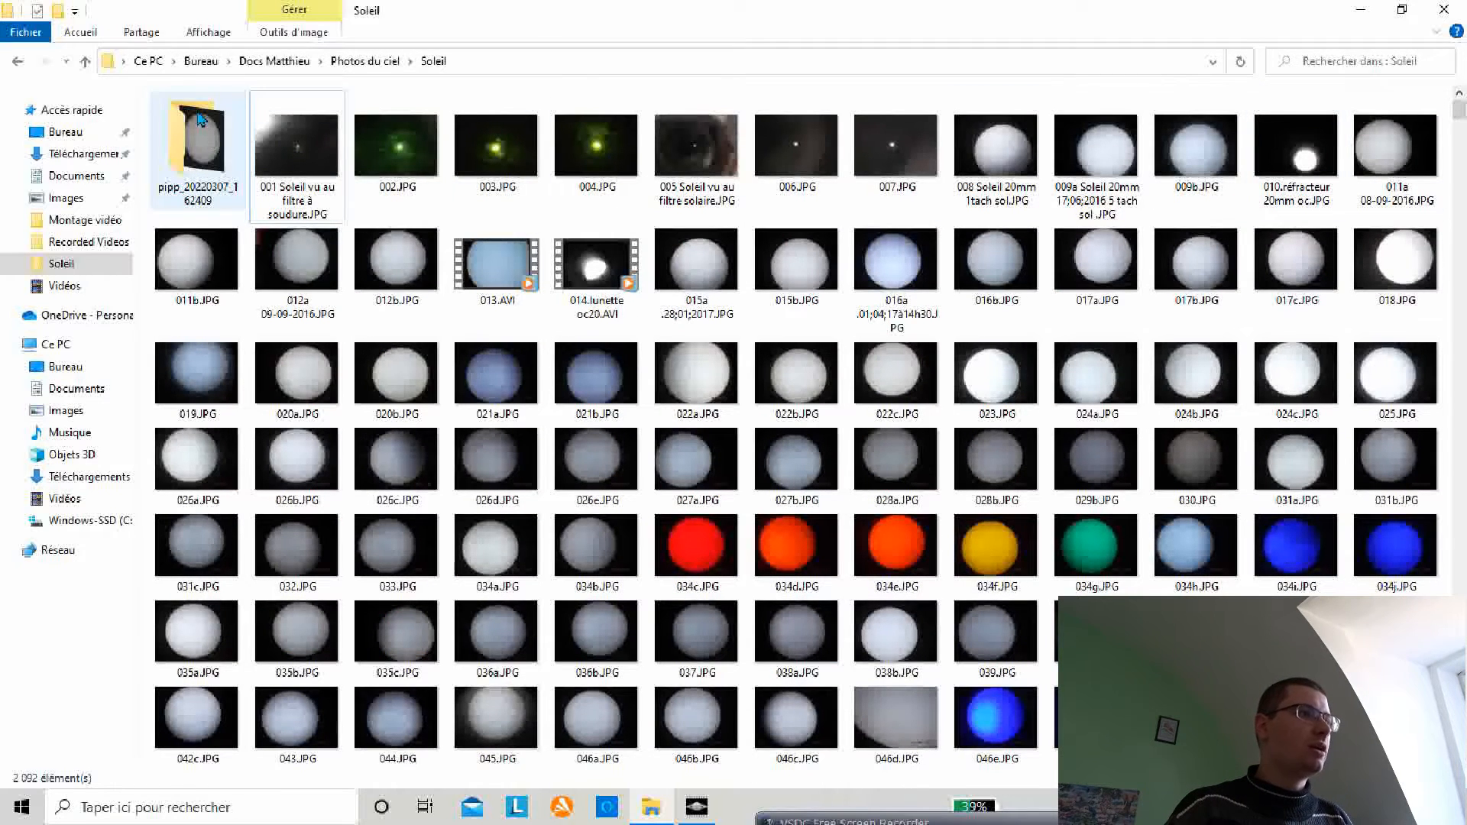
pyautogui.moveTo(200, 128)
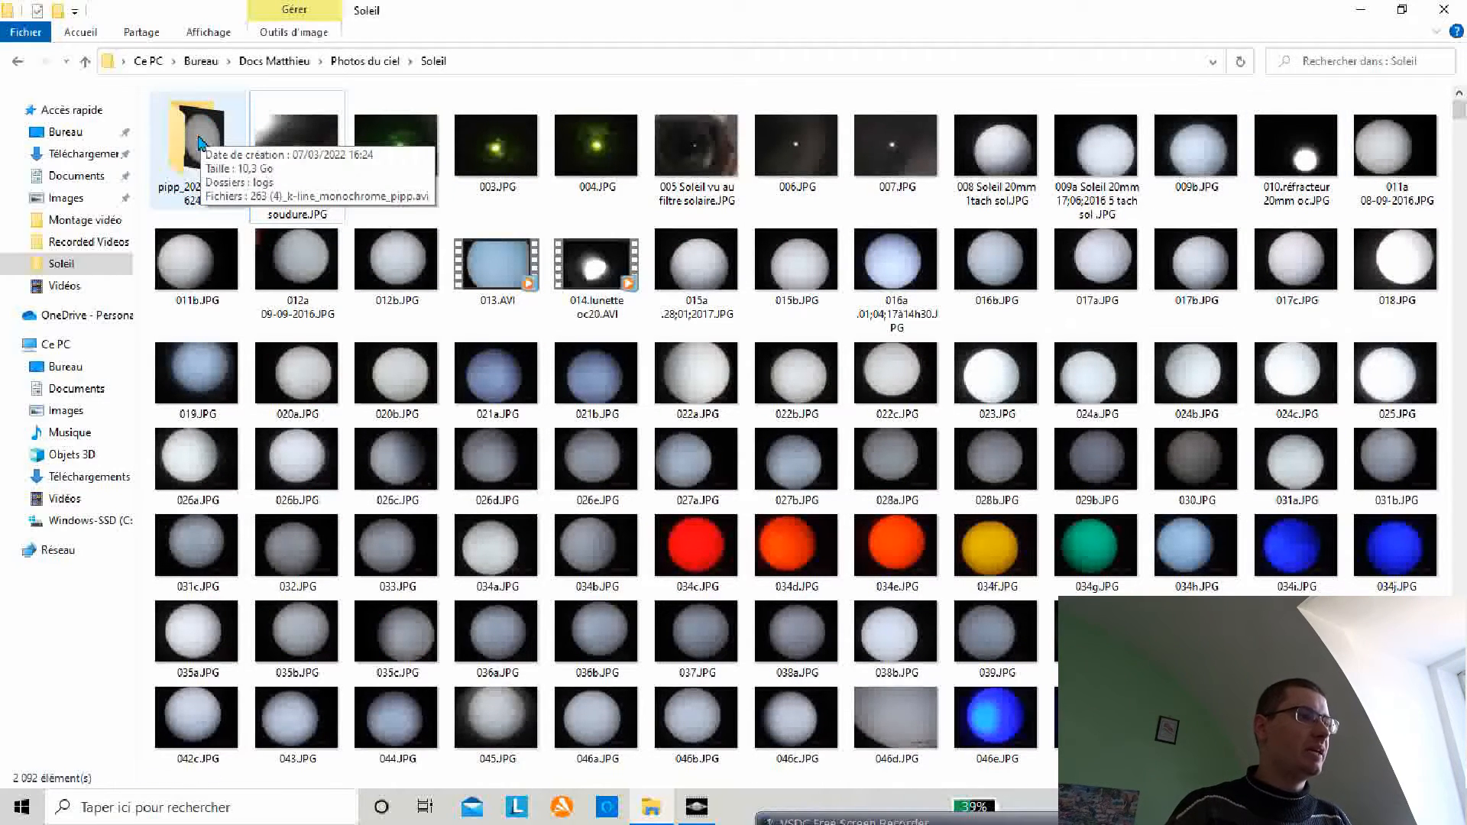
pyautogui.doubleClick(201, 143)
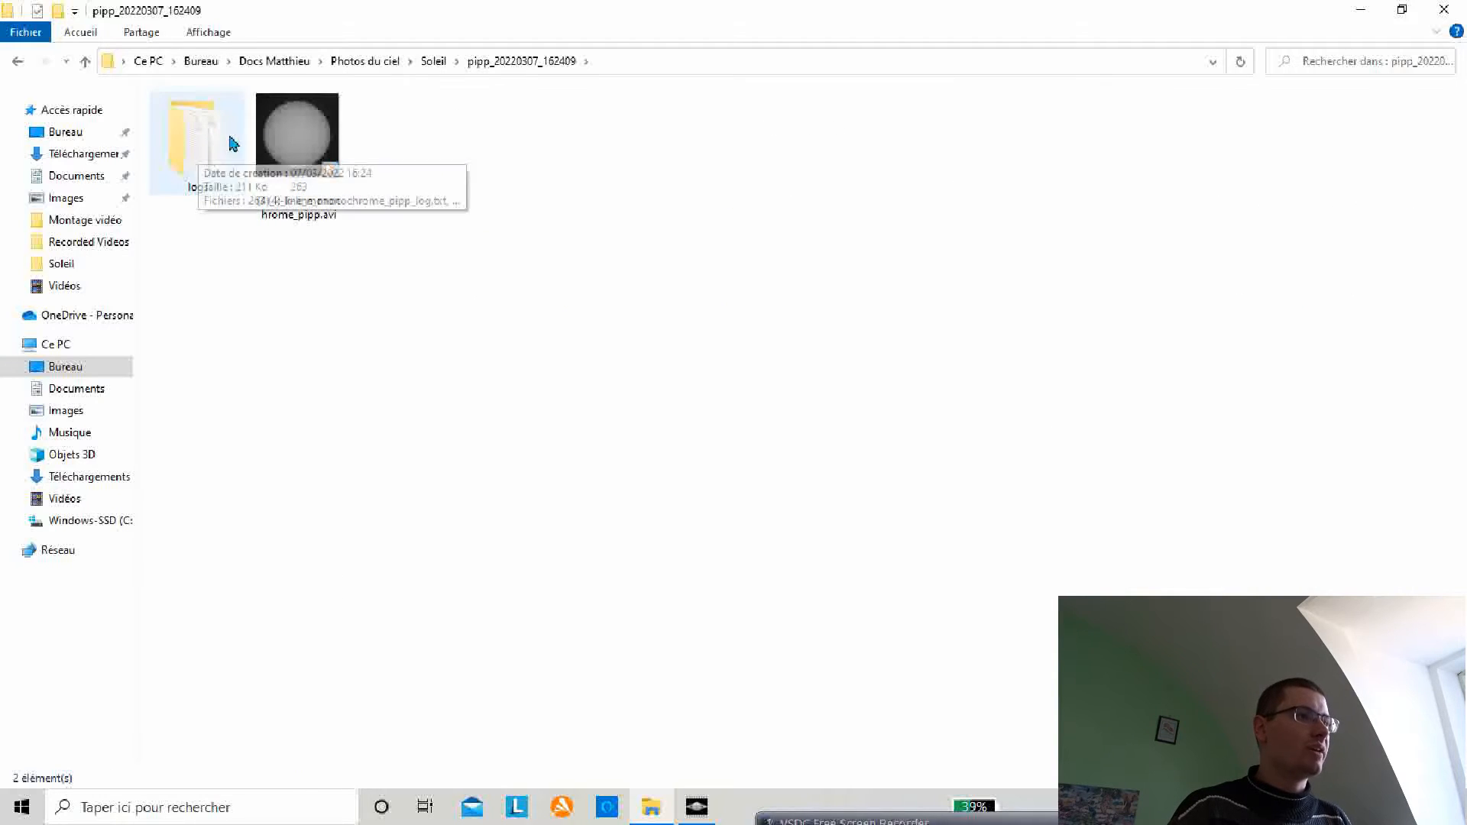
# Step: Play the processed 263 (4)_k-line_monochrome_pipp.avi video, pause it and close the player
pyautogui.moveTo(317, 134)
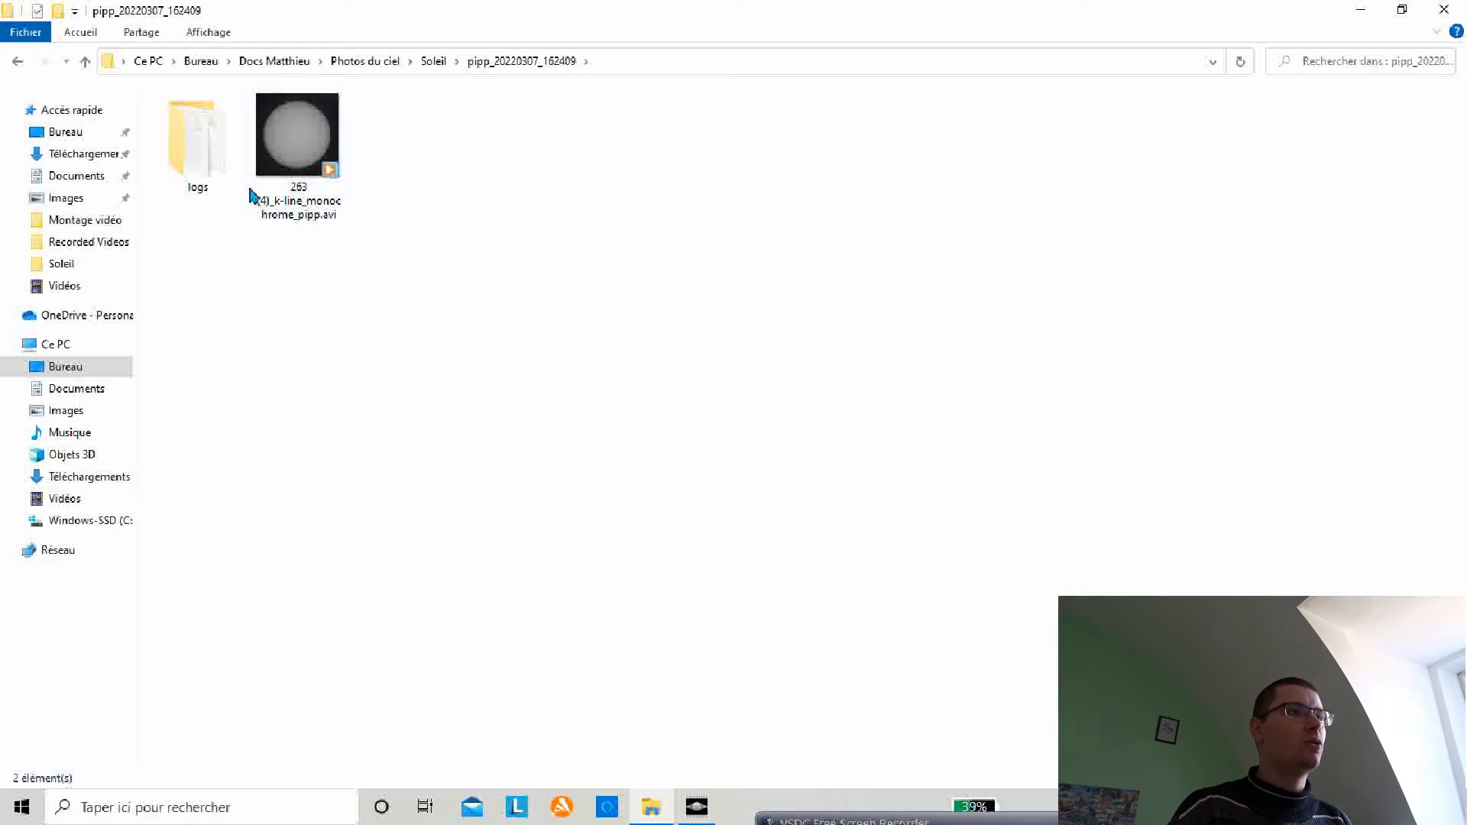
pyautogui.click(292, 144)
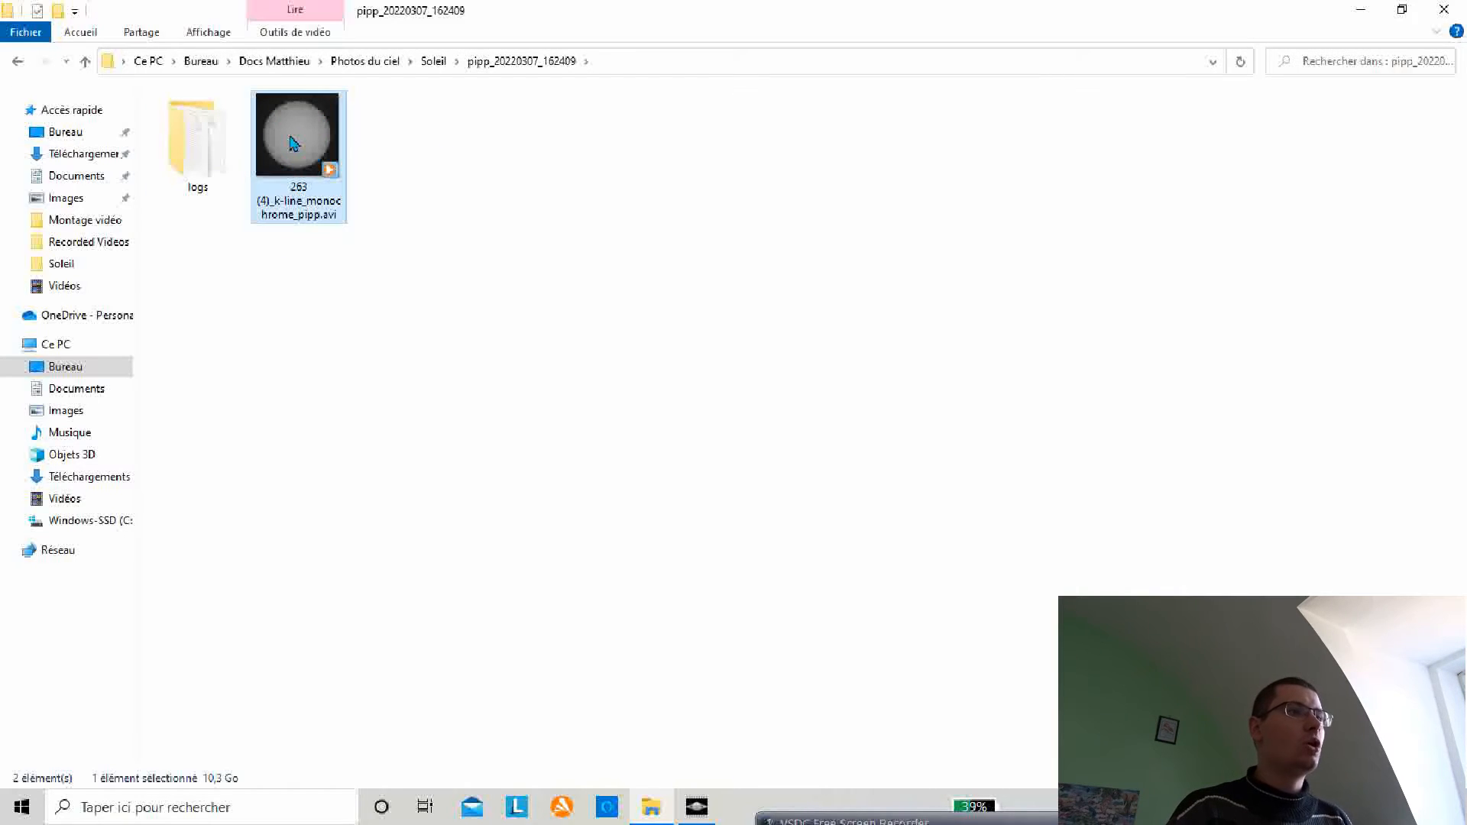
pyautogui.doubleClick(293, 143)
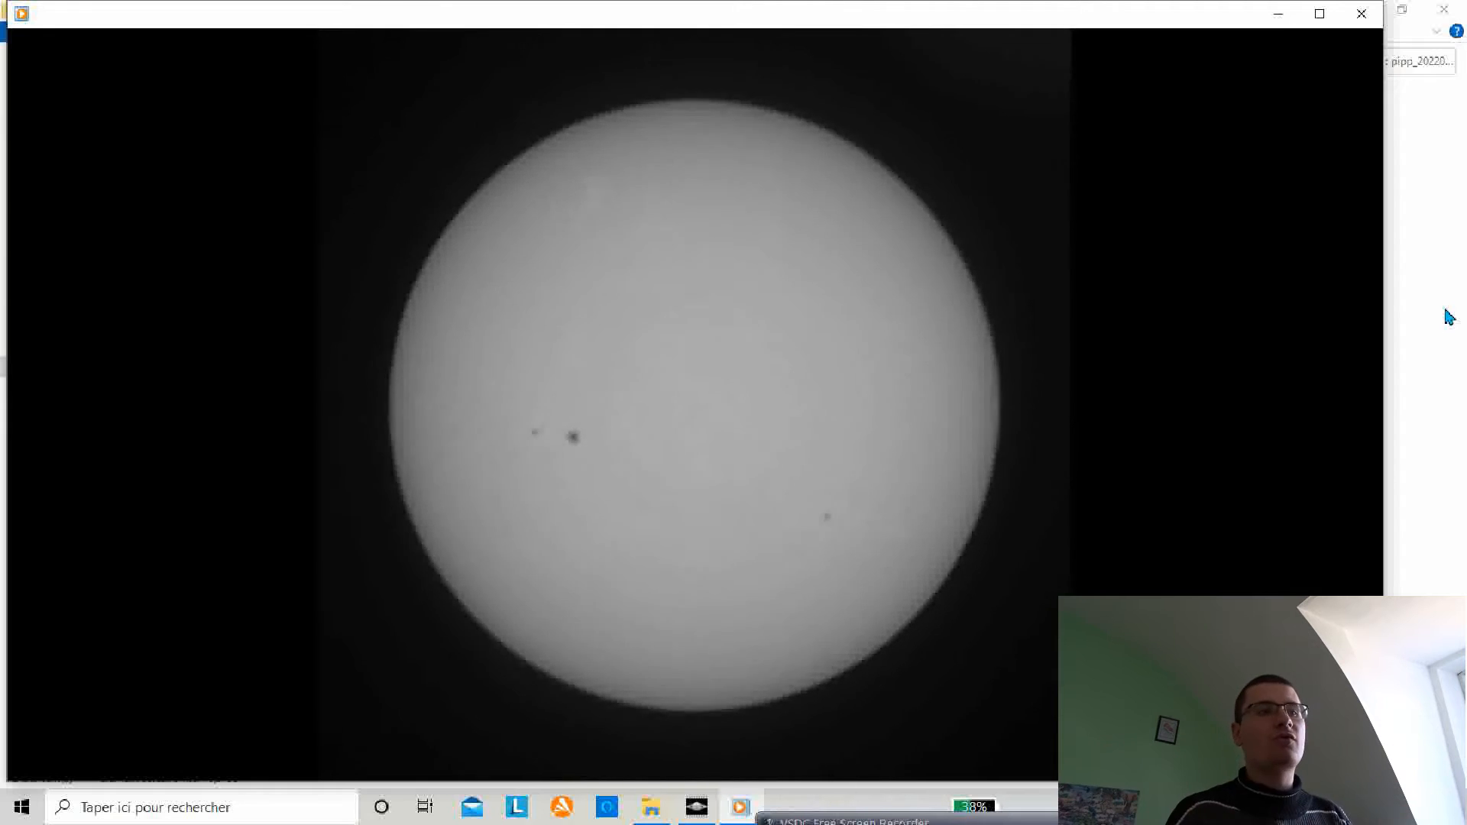
pyautogui.moveTo(1058, 462)
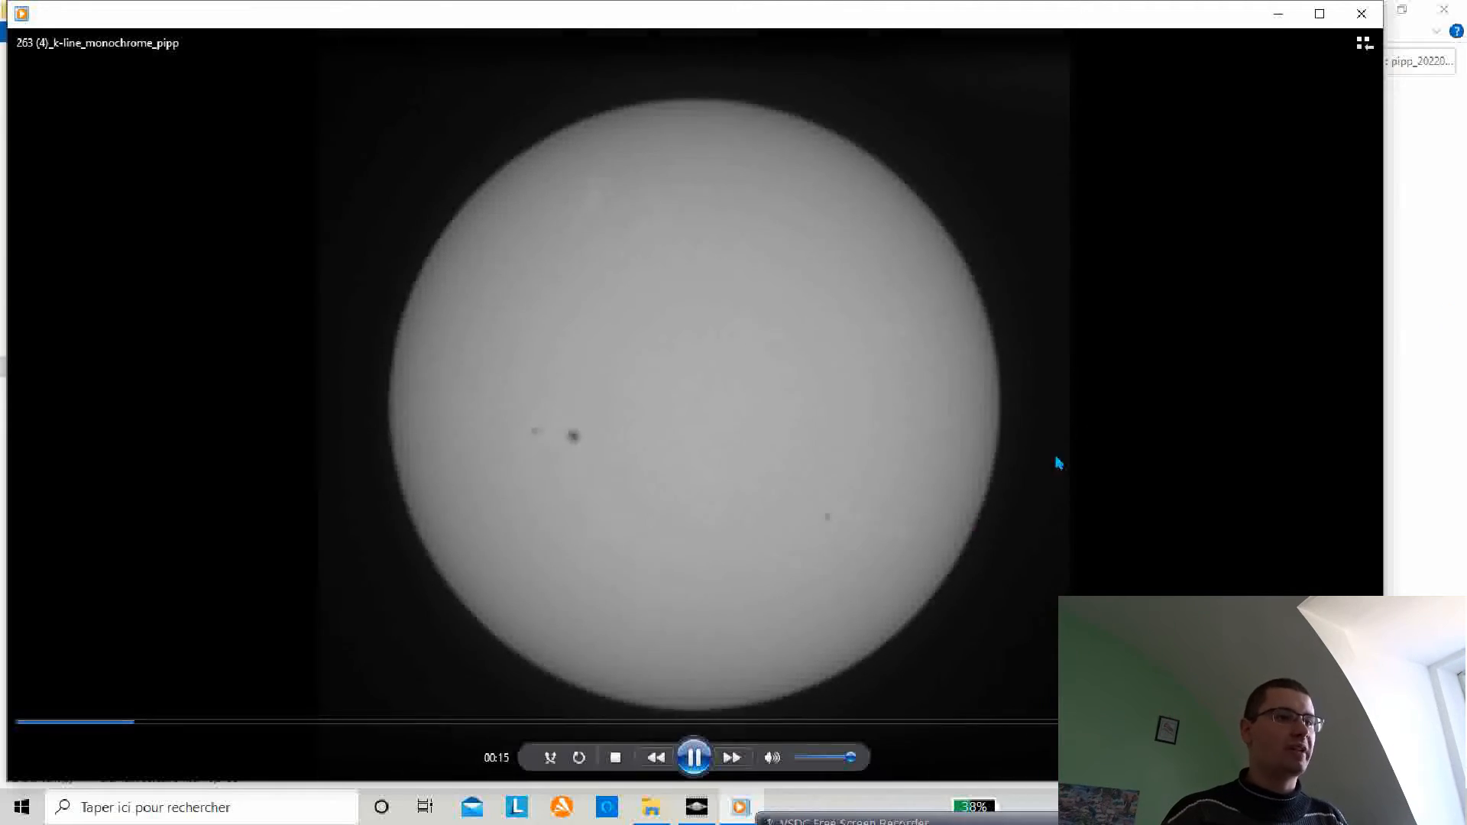
pyautogui.click(708, 752)
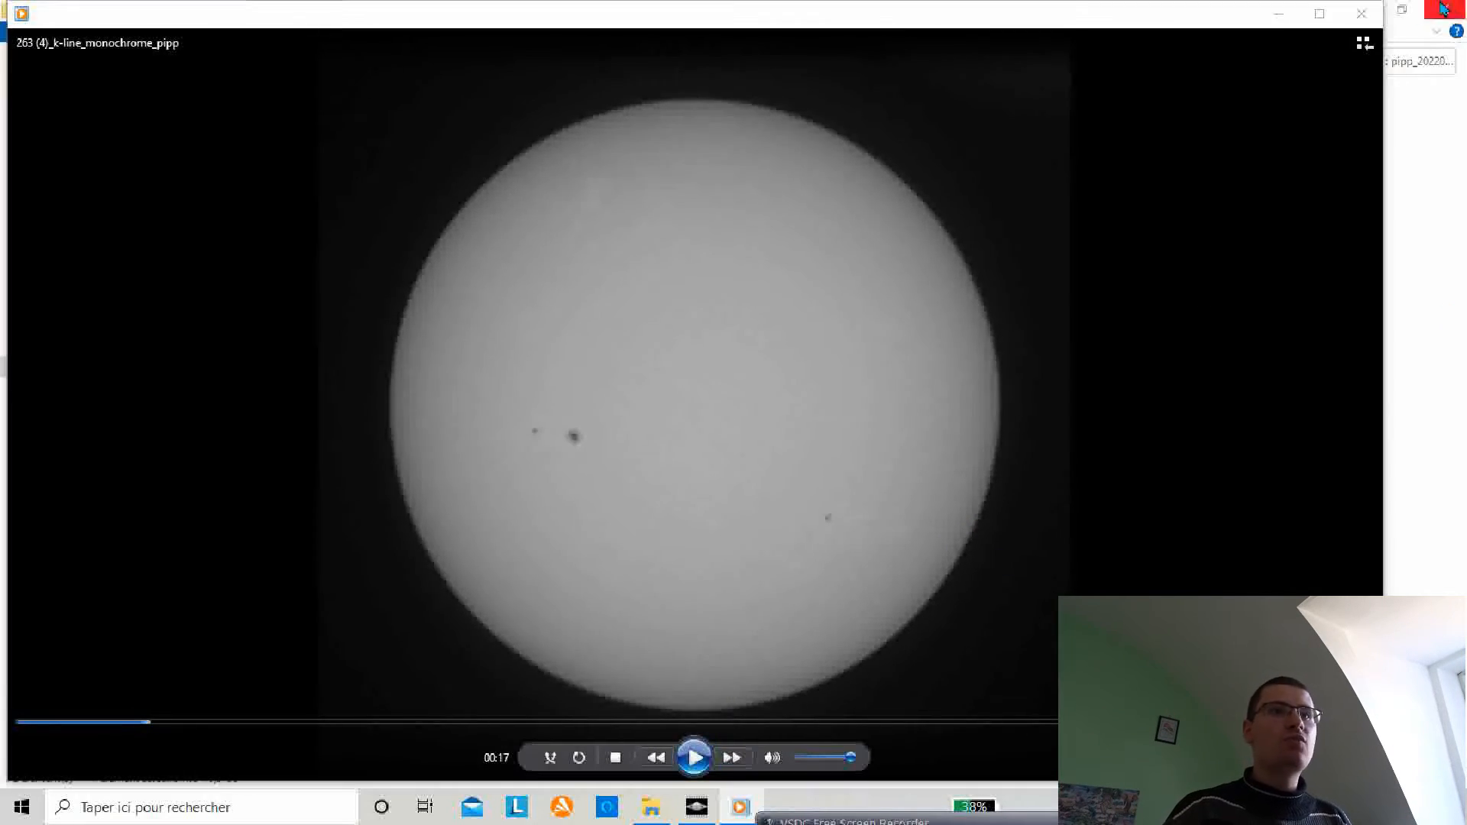
pyautogui.click(1361, 14)
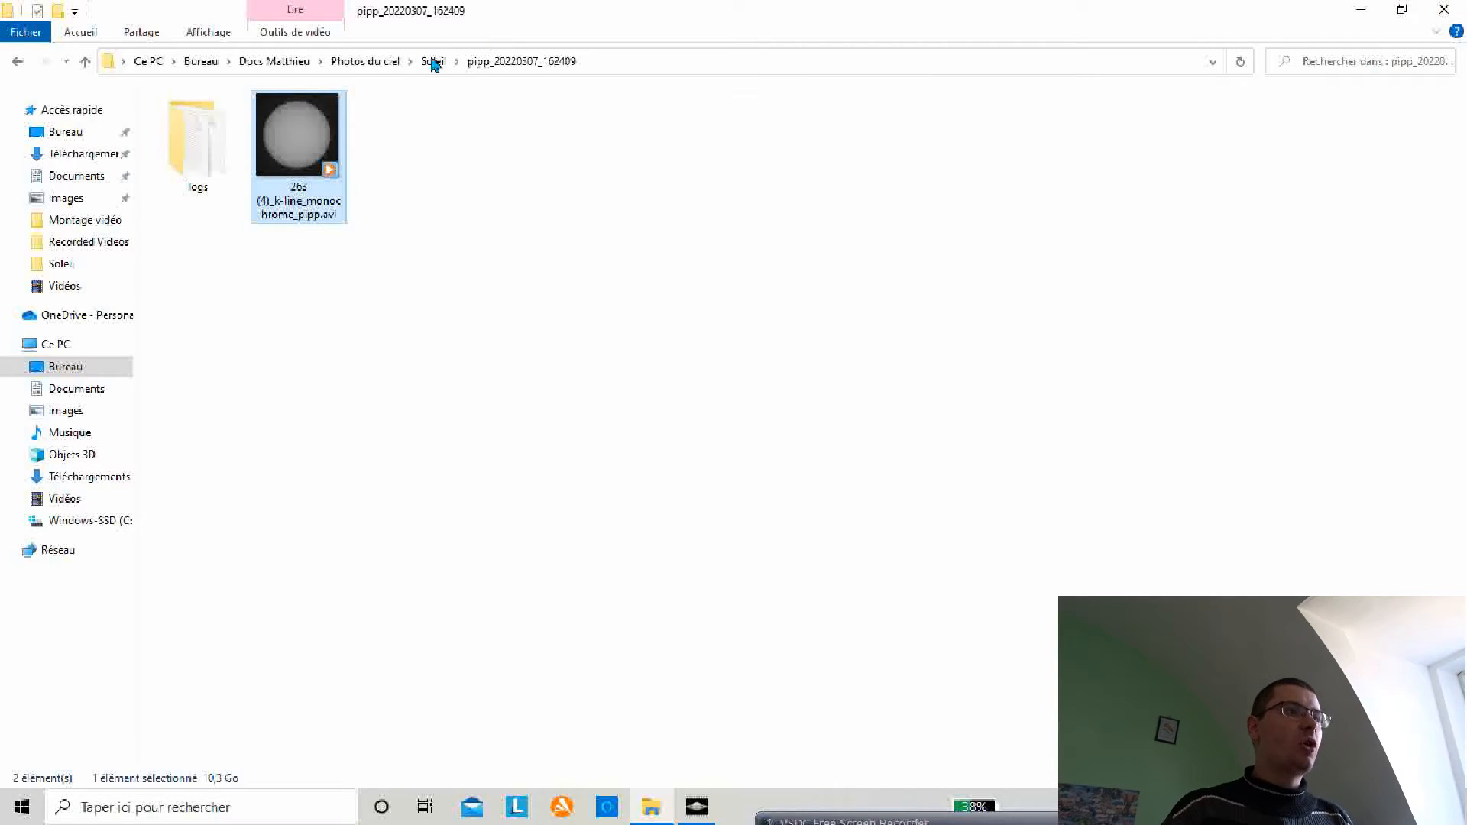
# Step: Return to PIPP, remove all source image files and quit the program
pyautogui.click(1353, 17)
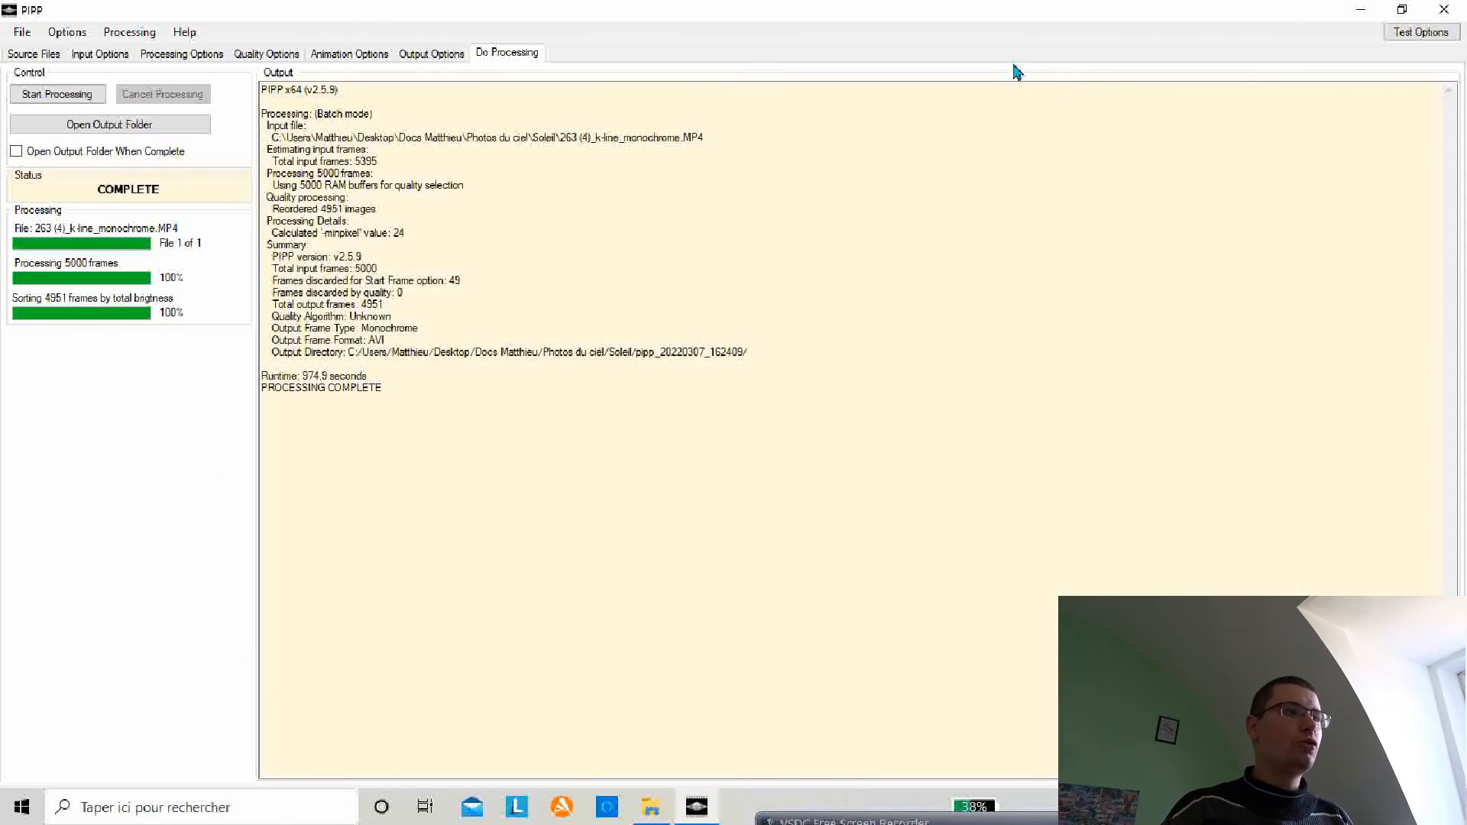
pyautogui.click(40, 55)
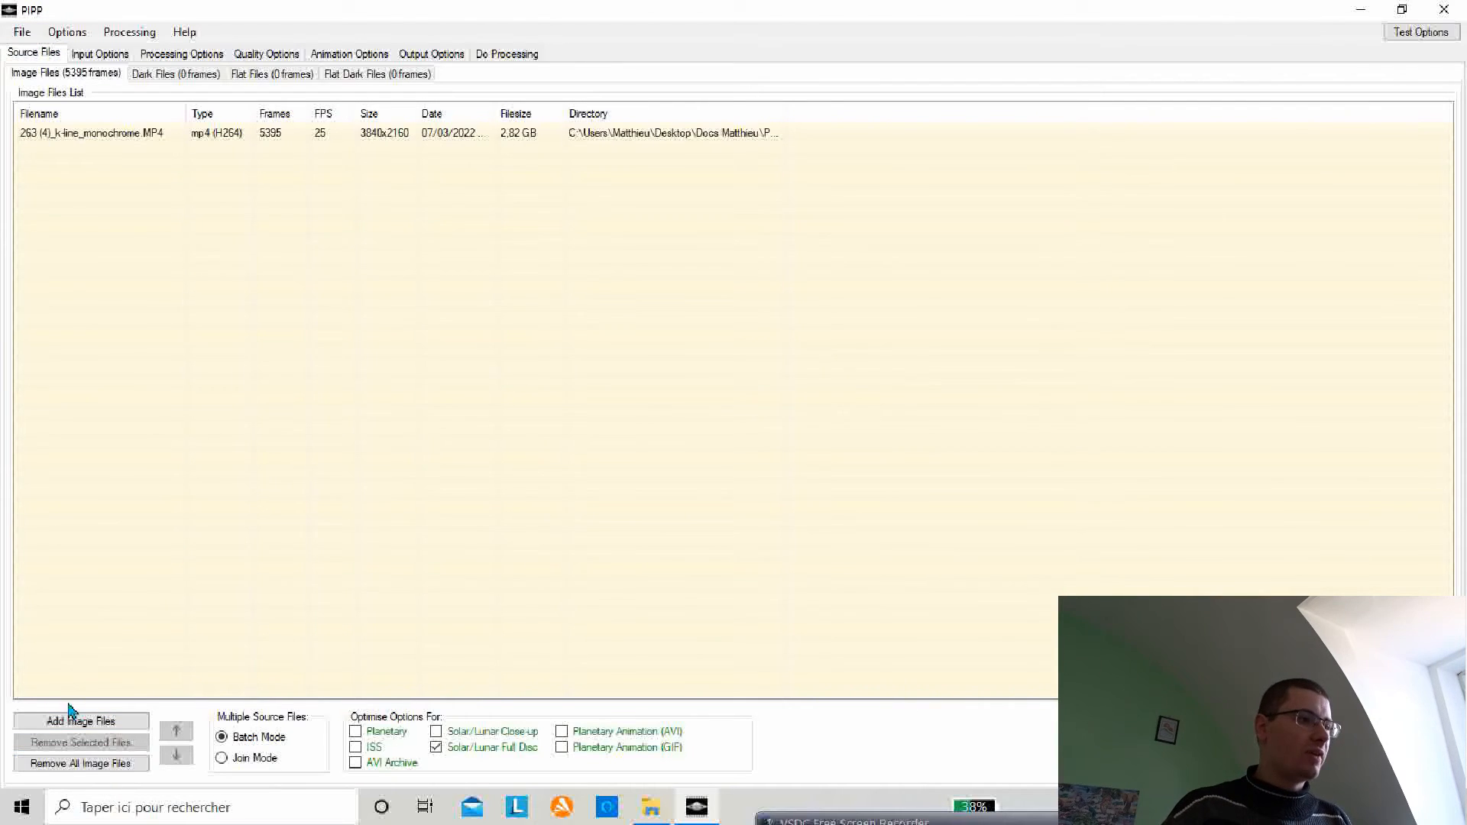
pyautogui.click(88, 764)
pyautogui.click(22, 35)
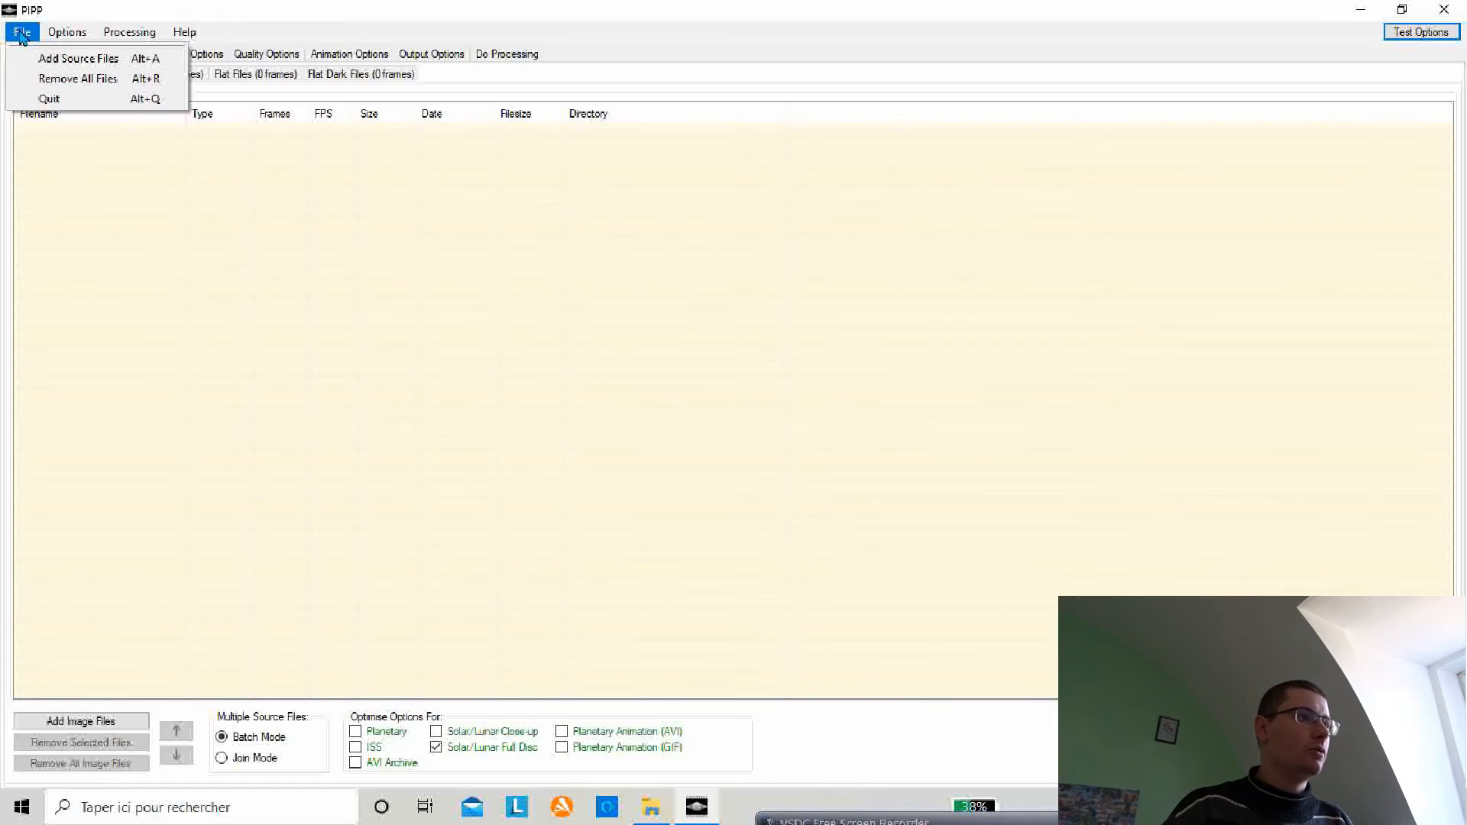
pyautogui.click(79, 106)
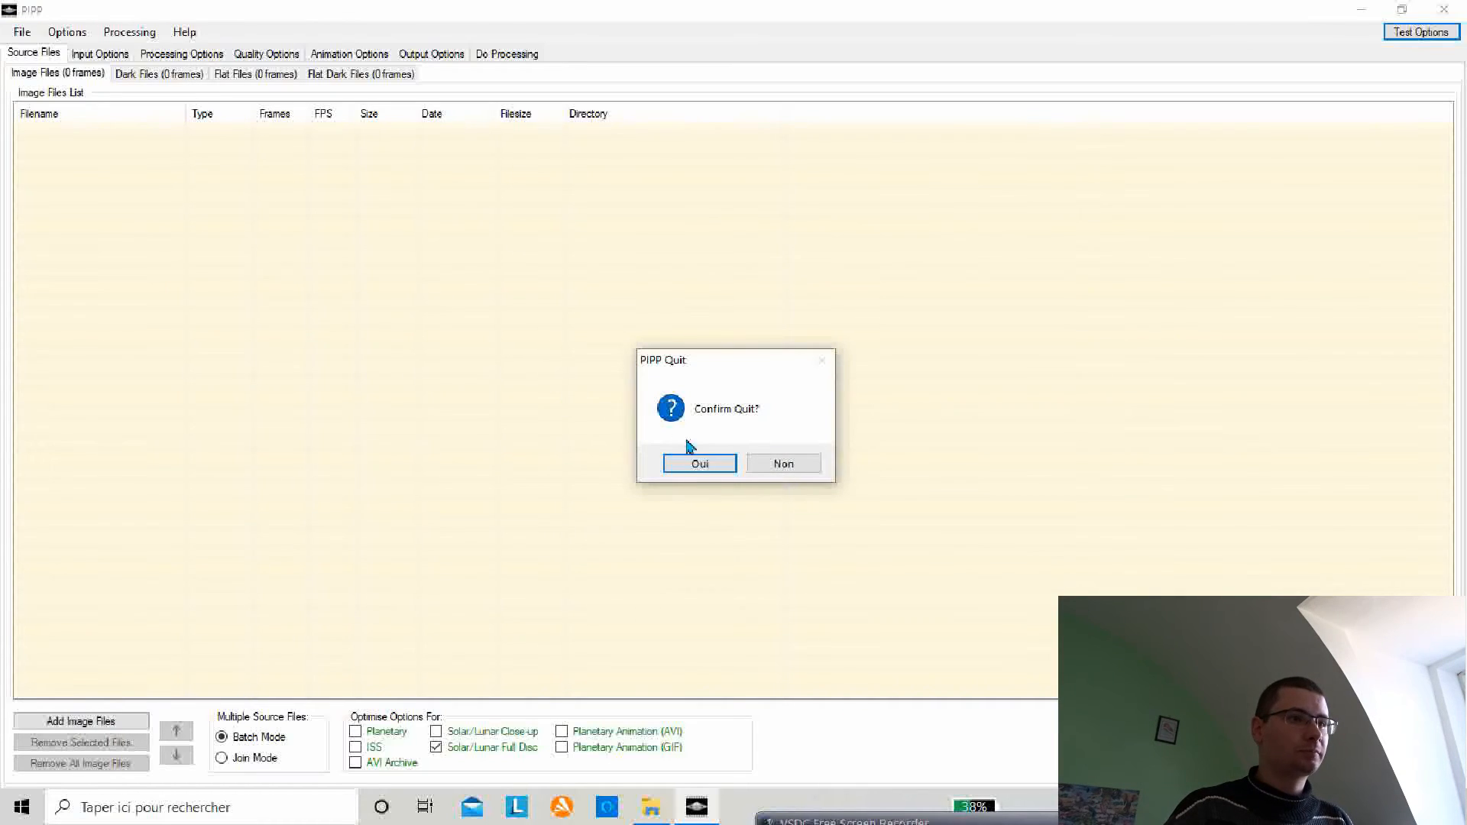
pyautogui.click(726, 468)
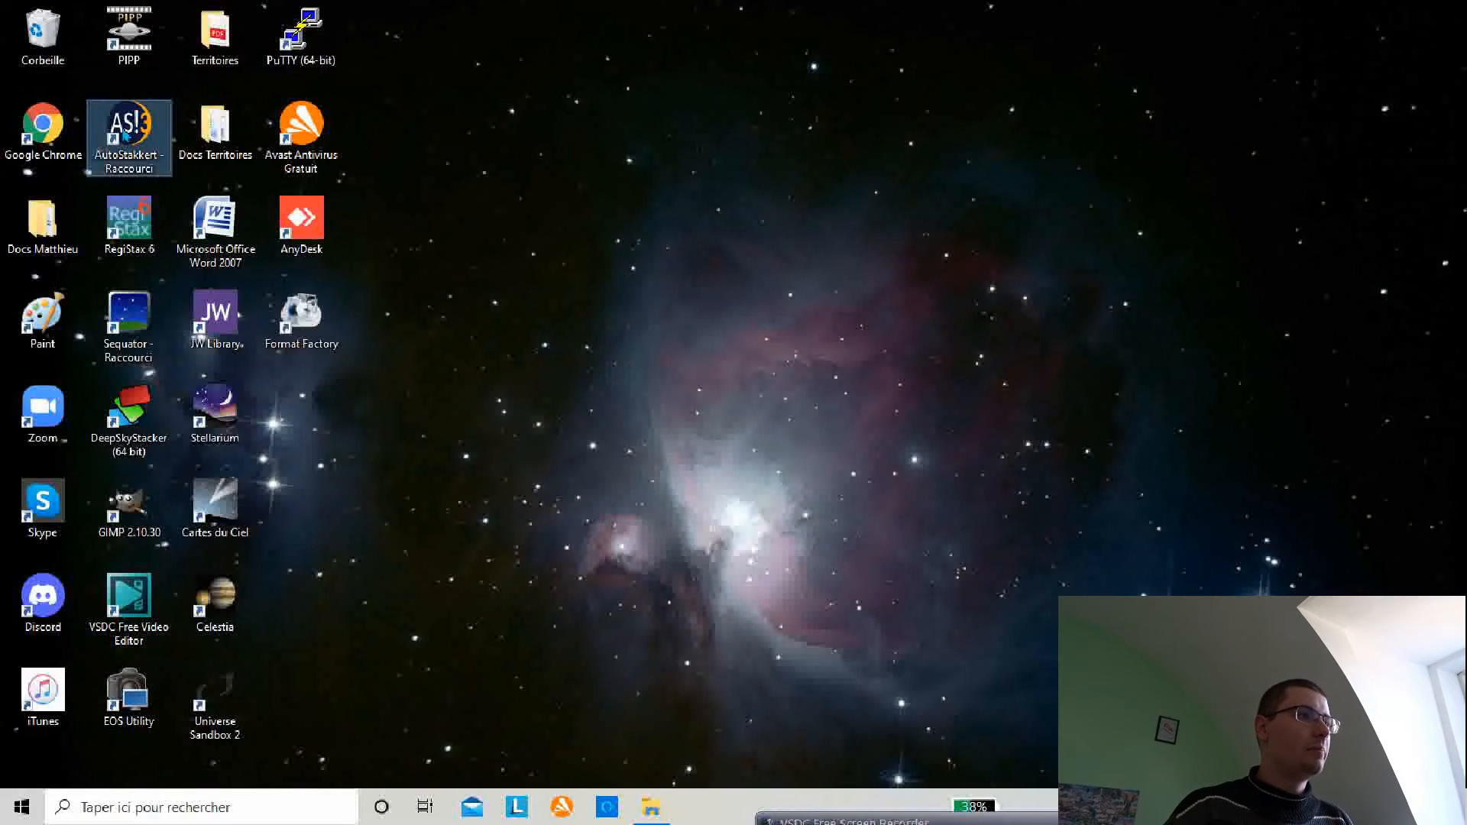
# Step: Launch AutoStakkert and open 263 (4)_k-line_monochrome_pipp.avi from the pipp_20220307_162409 folder under Docs Matthieu > Photos du ciel > Soleil
pyautogui.doubleClick(126, 136)
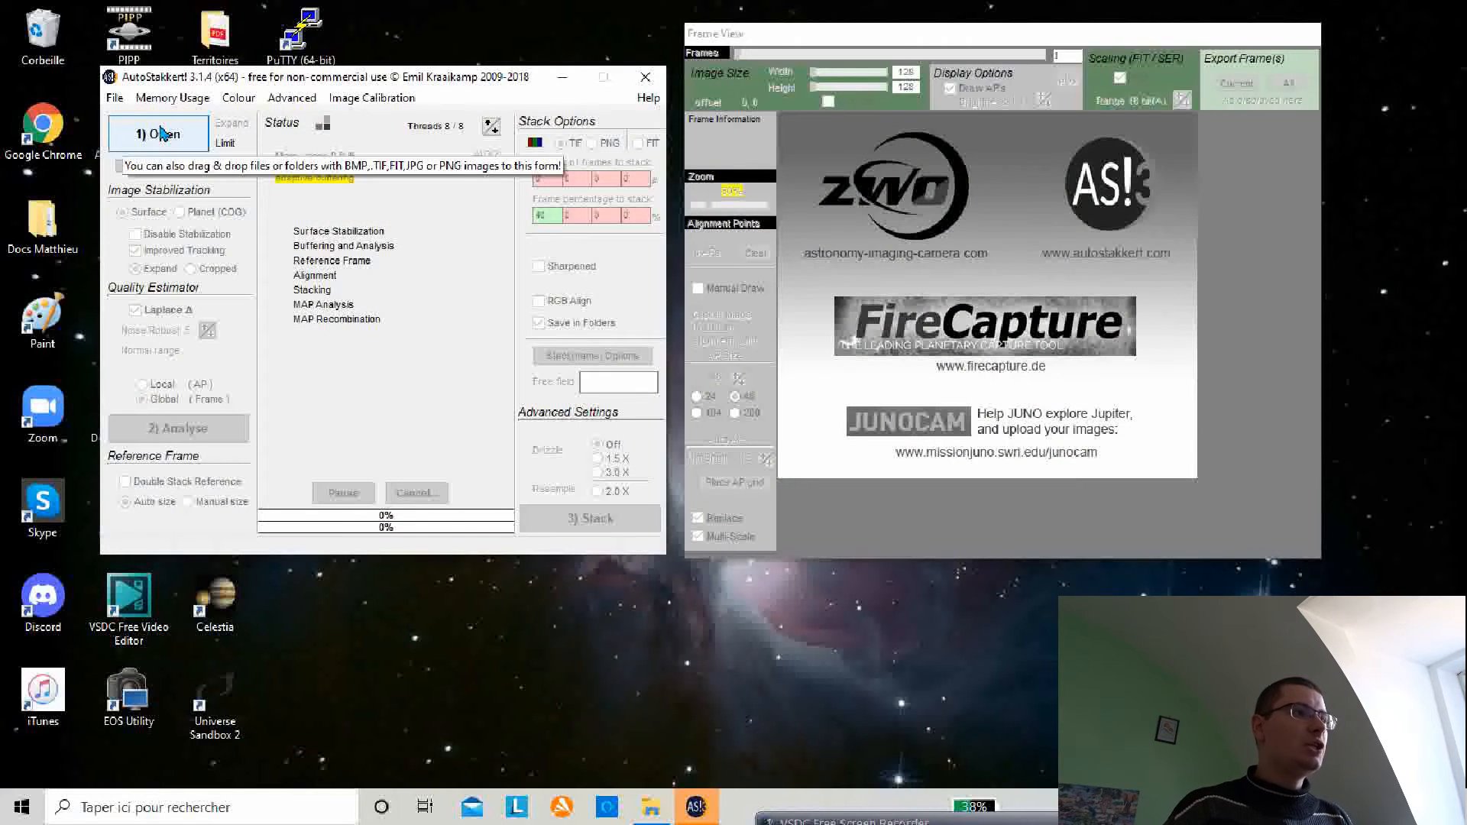
pyautogui.click(162, 133)
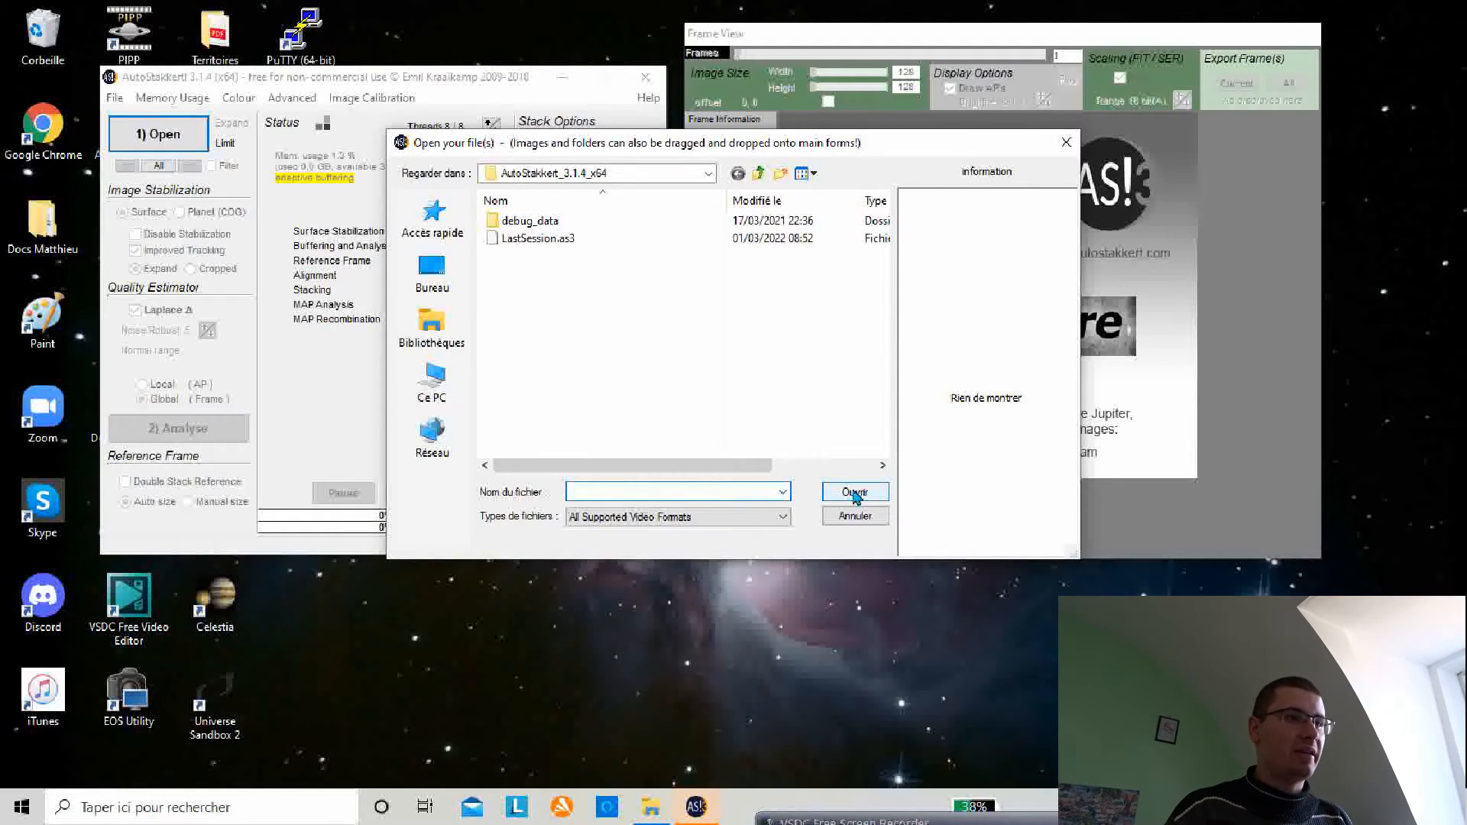
pyautogui.click(708, 174)
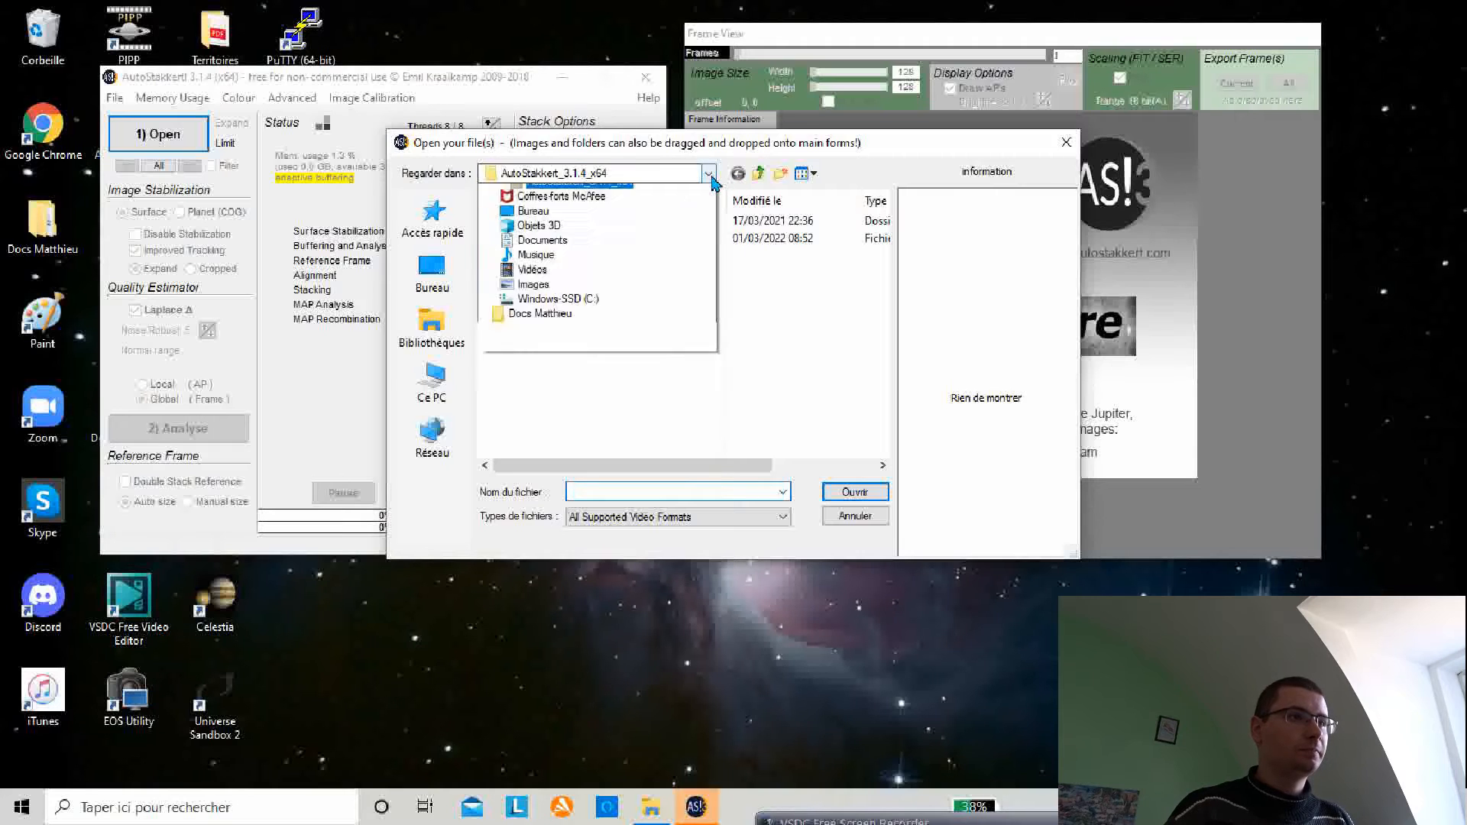
pyautogui.click(539, 441)
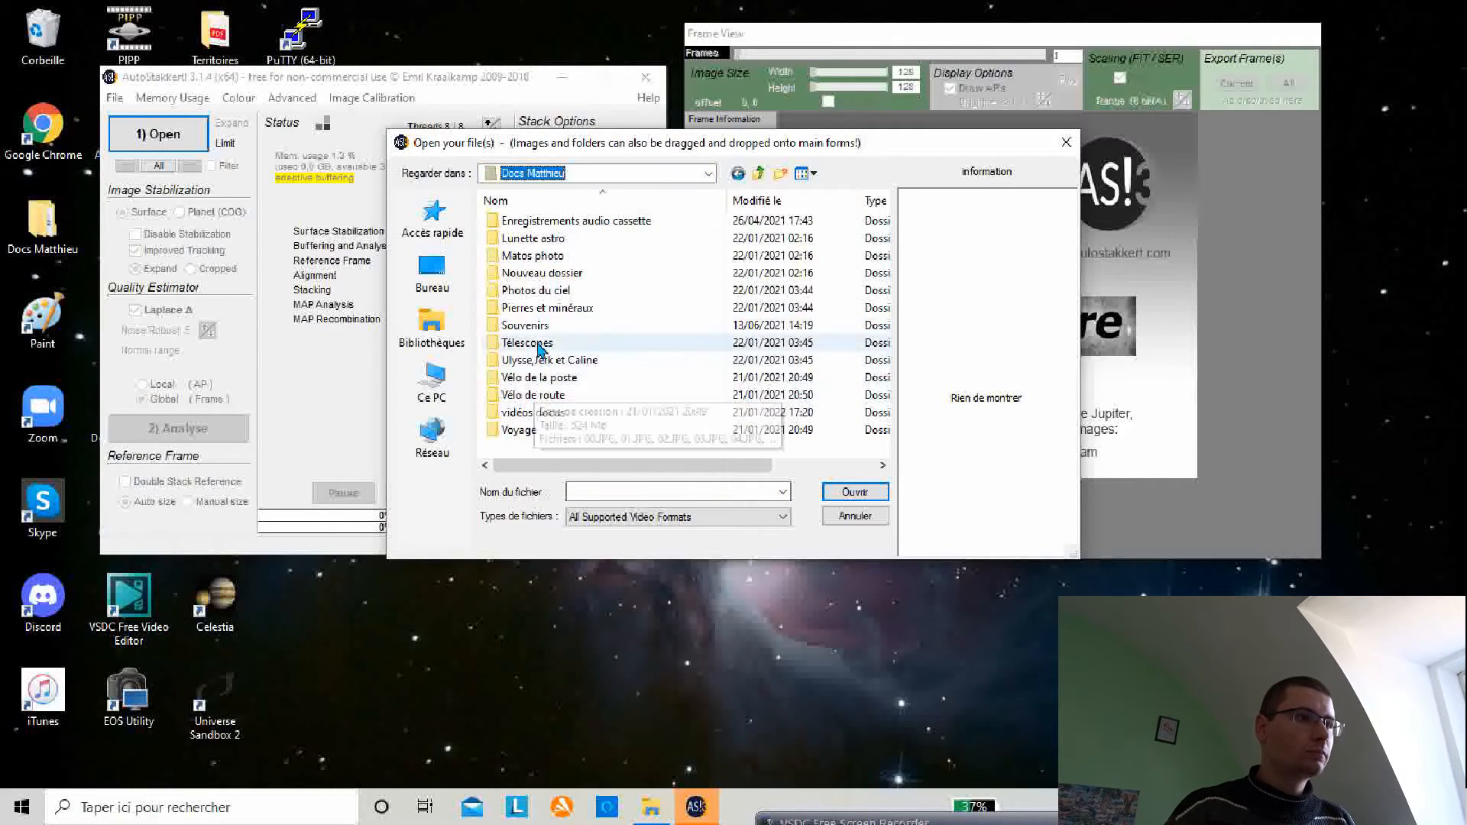
pyautogui.doubleClick(540, 290)
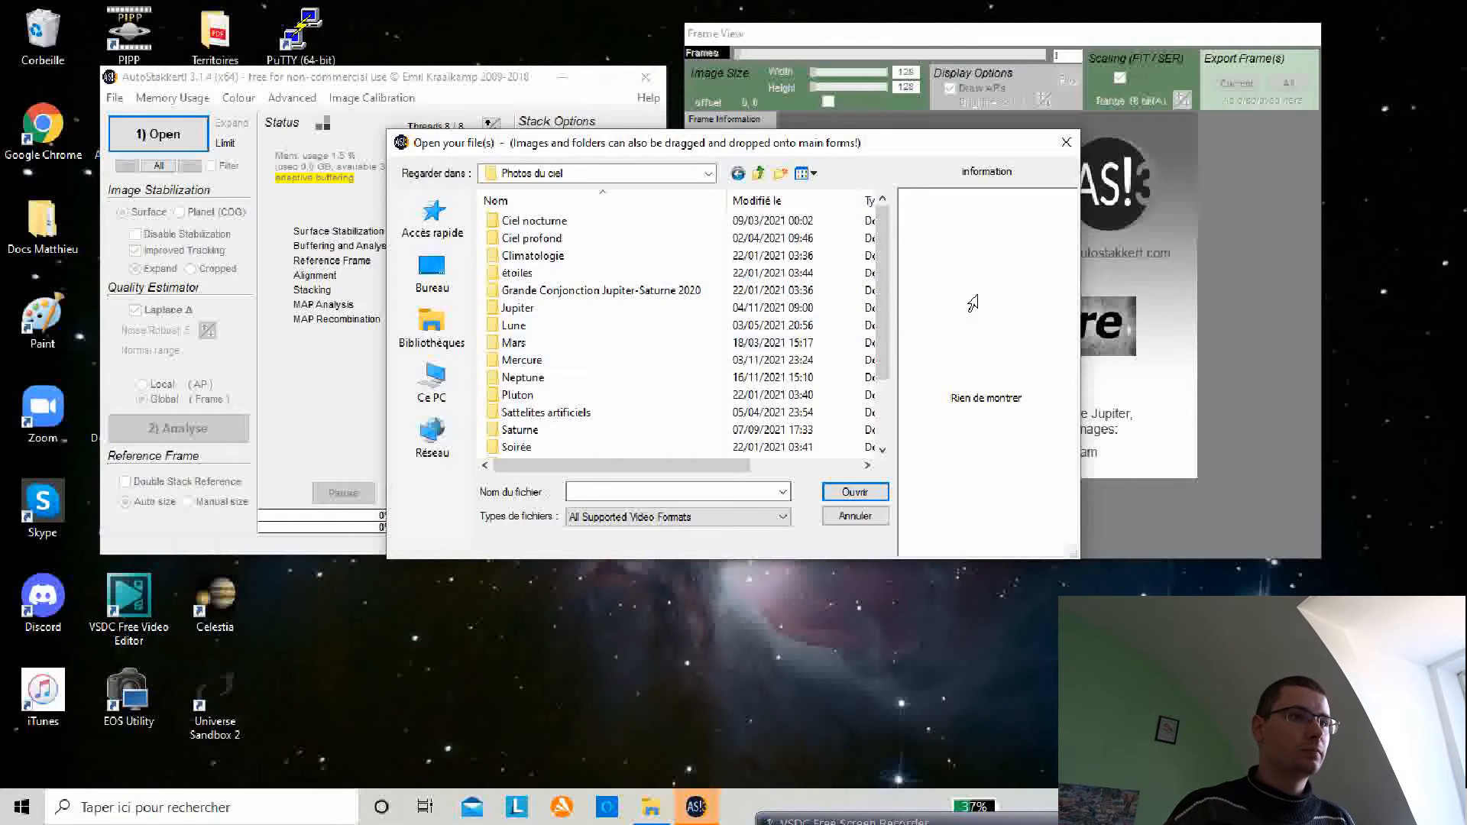
pyautogui.moveTo(884, 297); pyautogui.dragTo(884, 359)
pyautogui.doubleClick(536, 379)
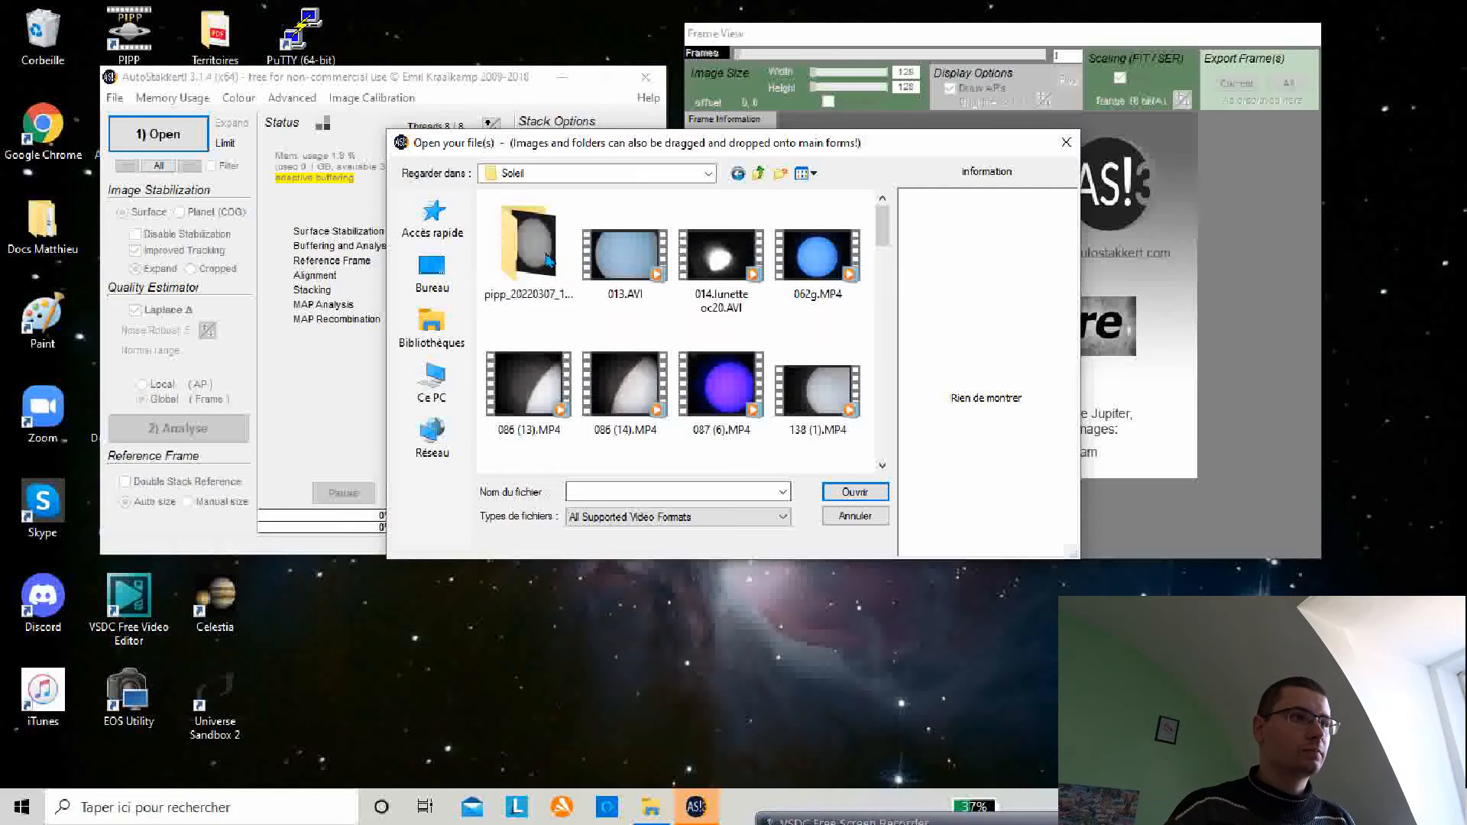
pyautogui.doubleClick(530, 245)
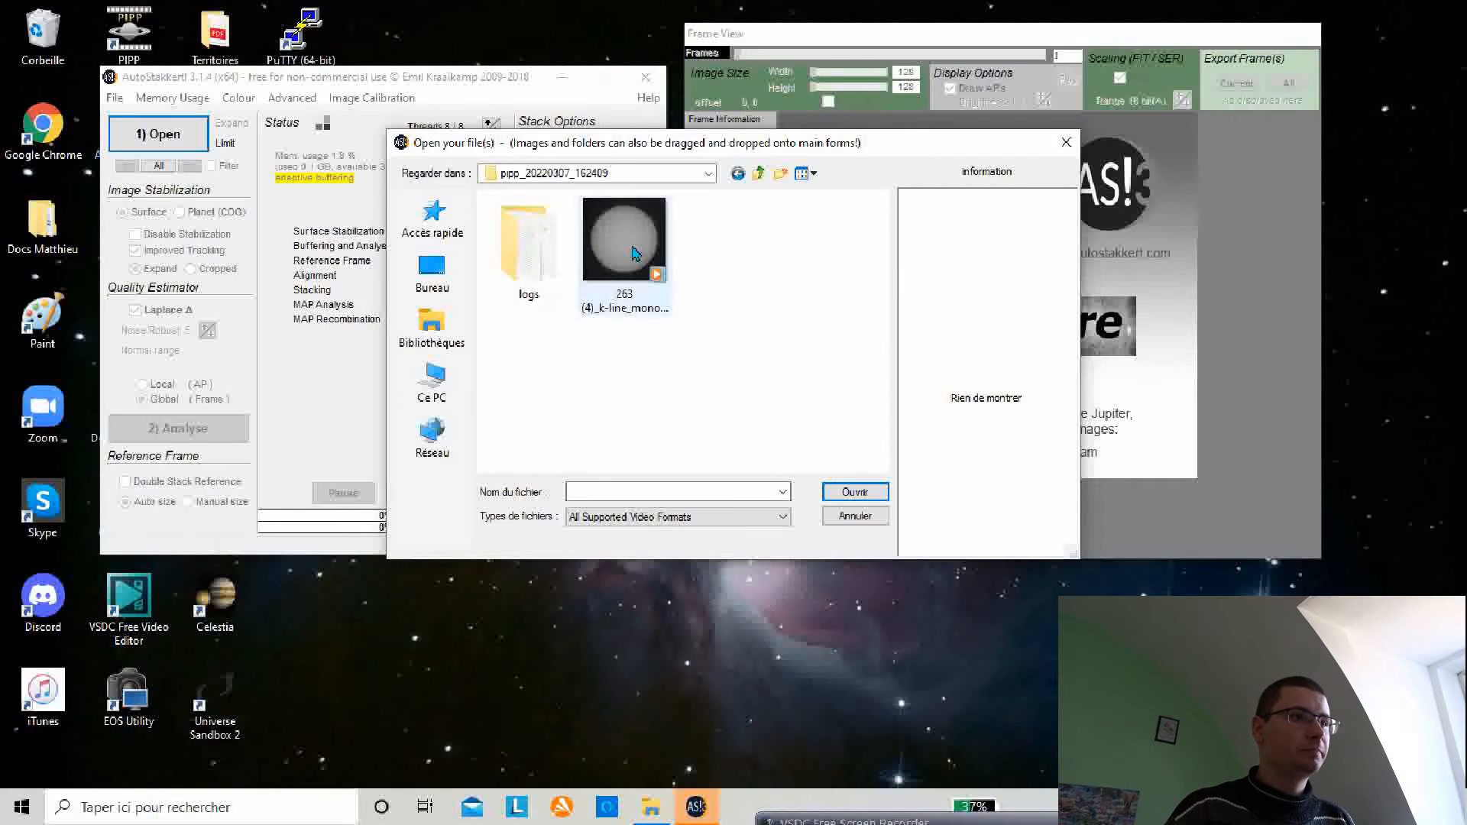
pyautogui.click(619, 237)
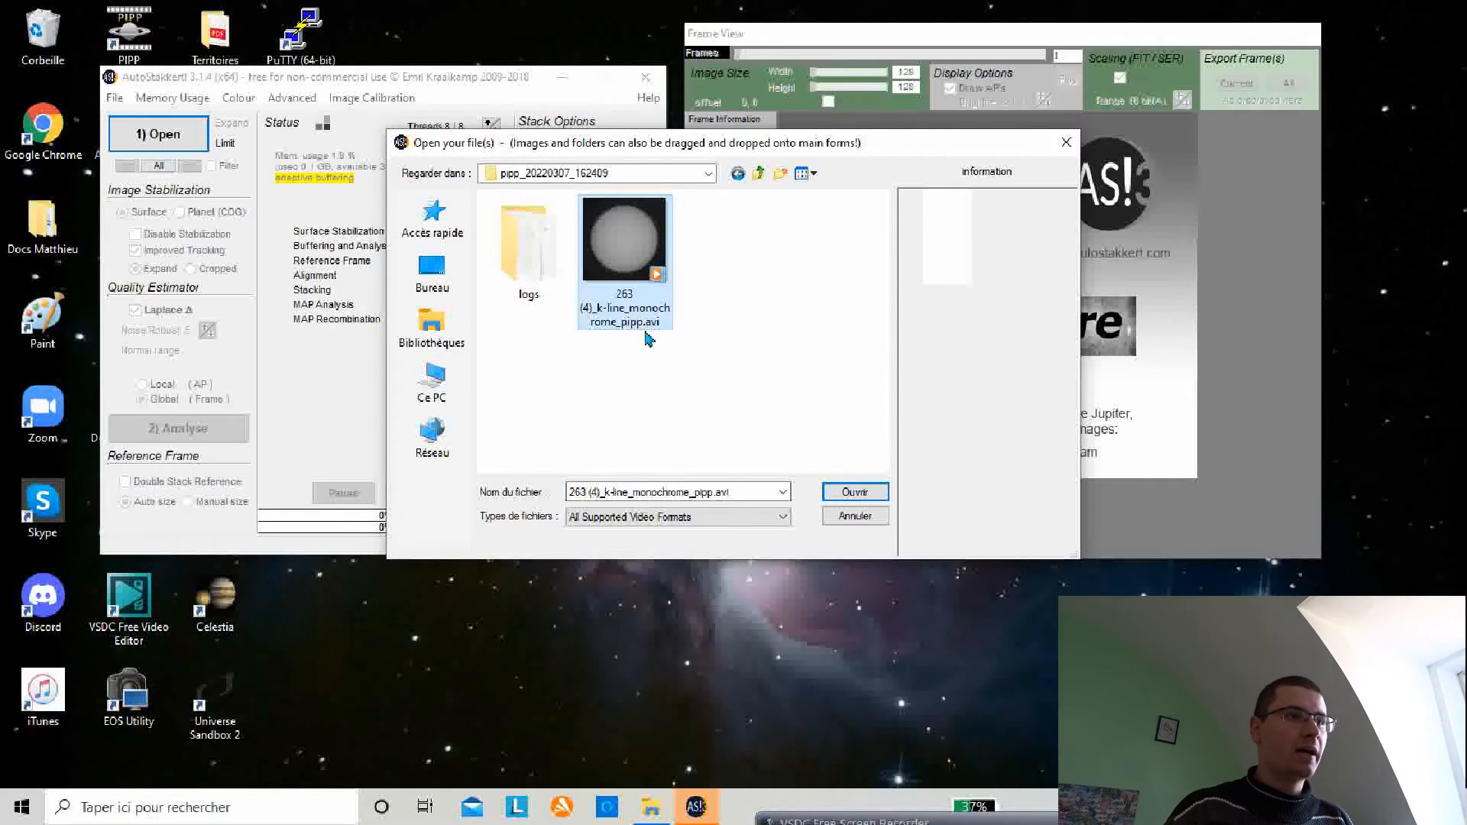
pyautogui.click(856, 494)
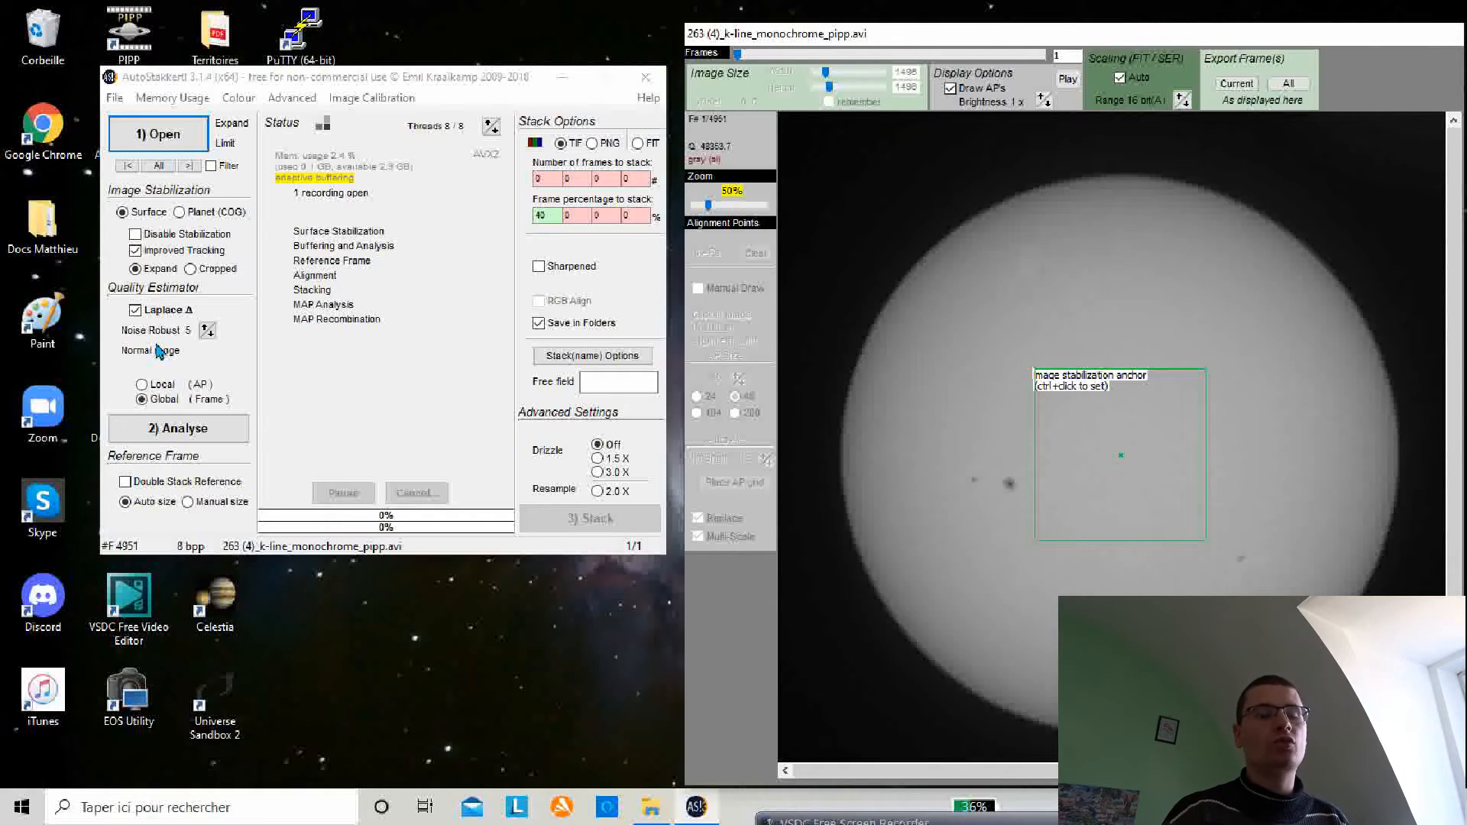
# Step: Set the Laplace Noise Robust value to 6 and enable Double Stack Reference
pyautogui.click(206, 328)
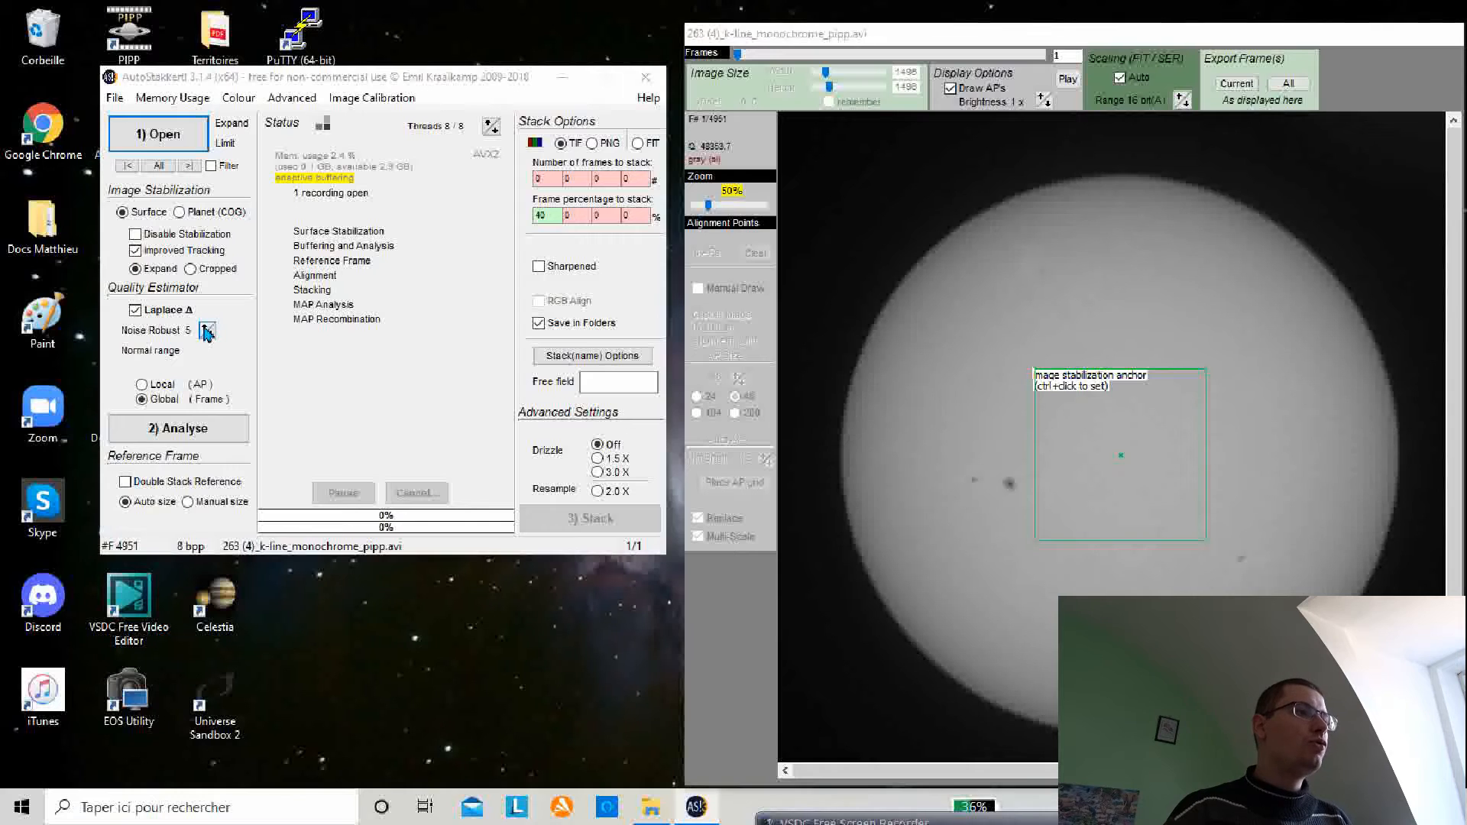
pyautogui.click(206, 328)
pyautogui.click(206, 329)
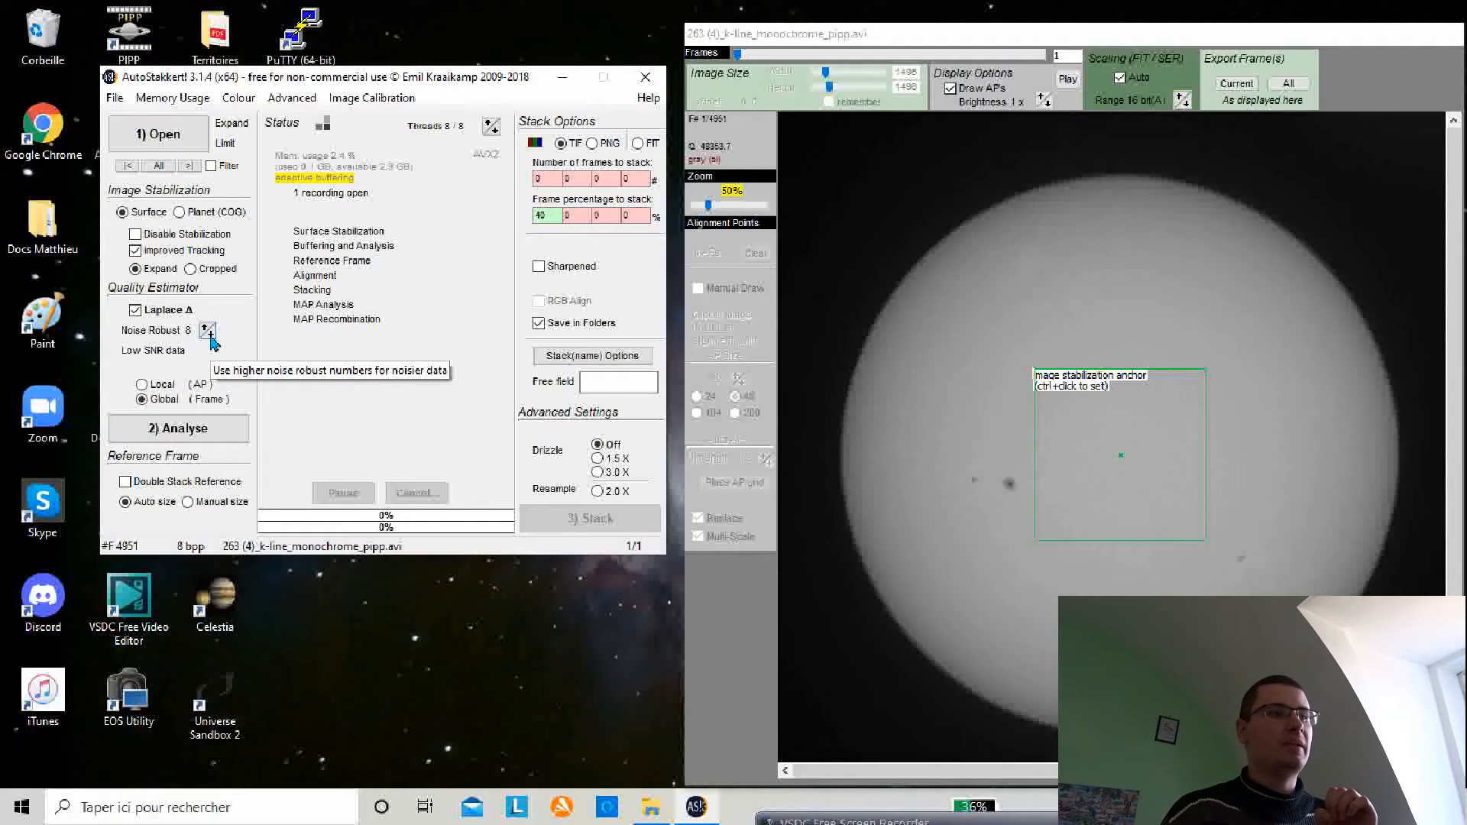
pyautogui.click(208, 335)
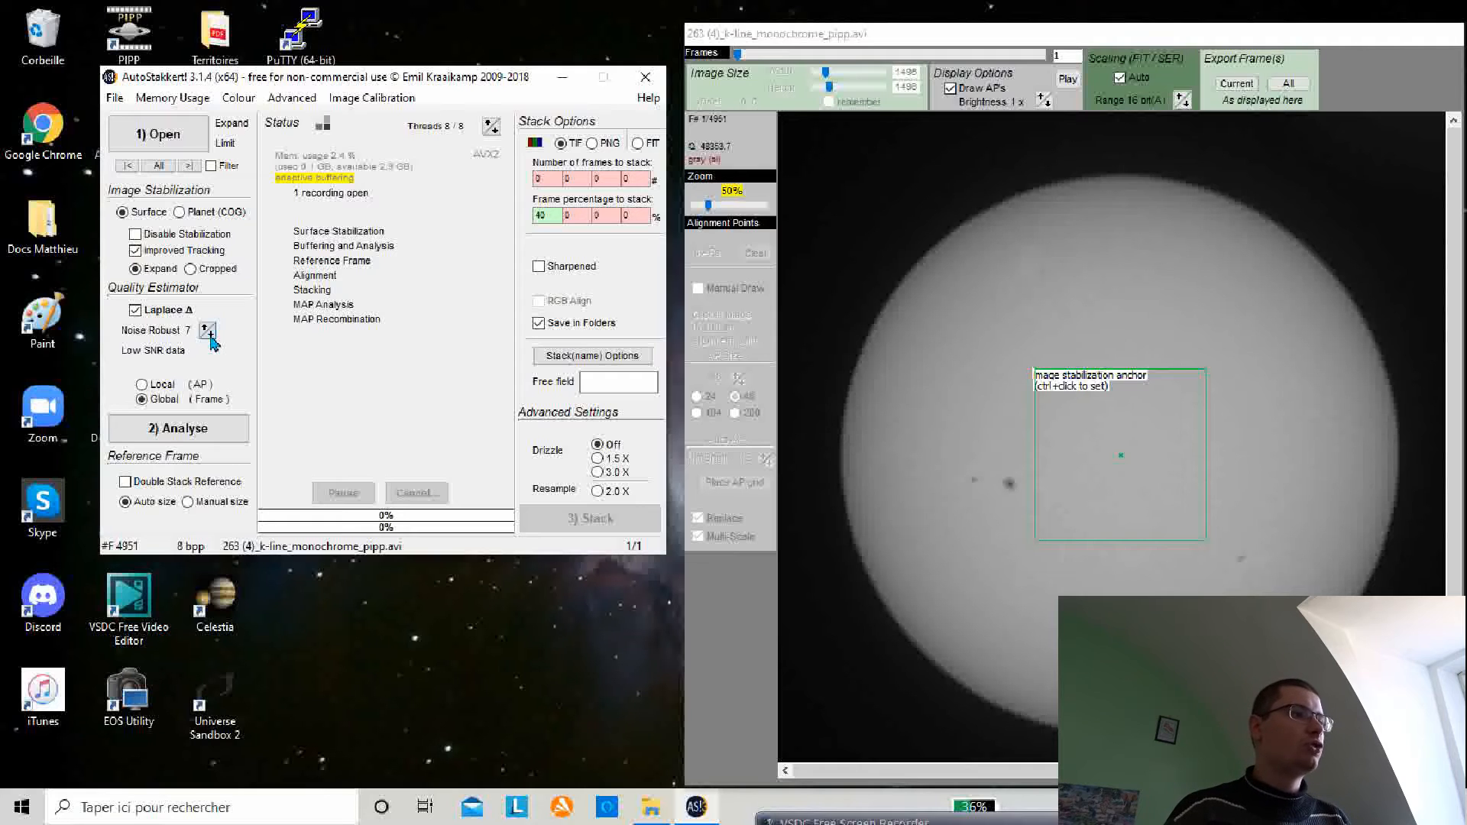
pyautogui.click(208, 335)
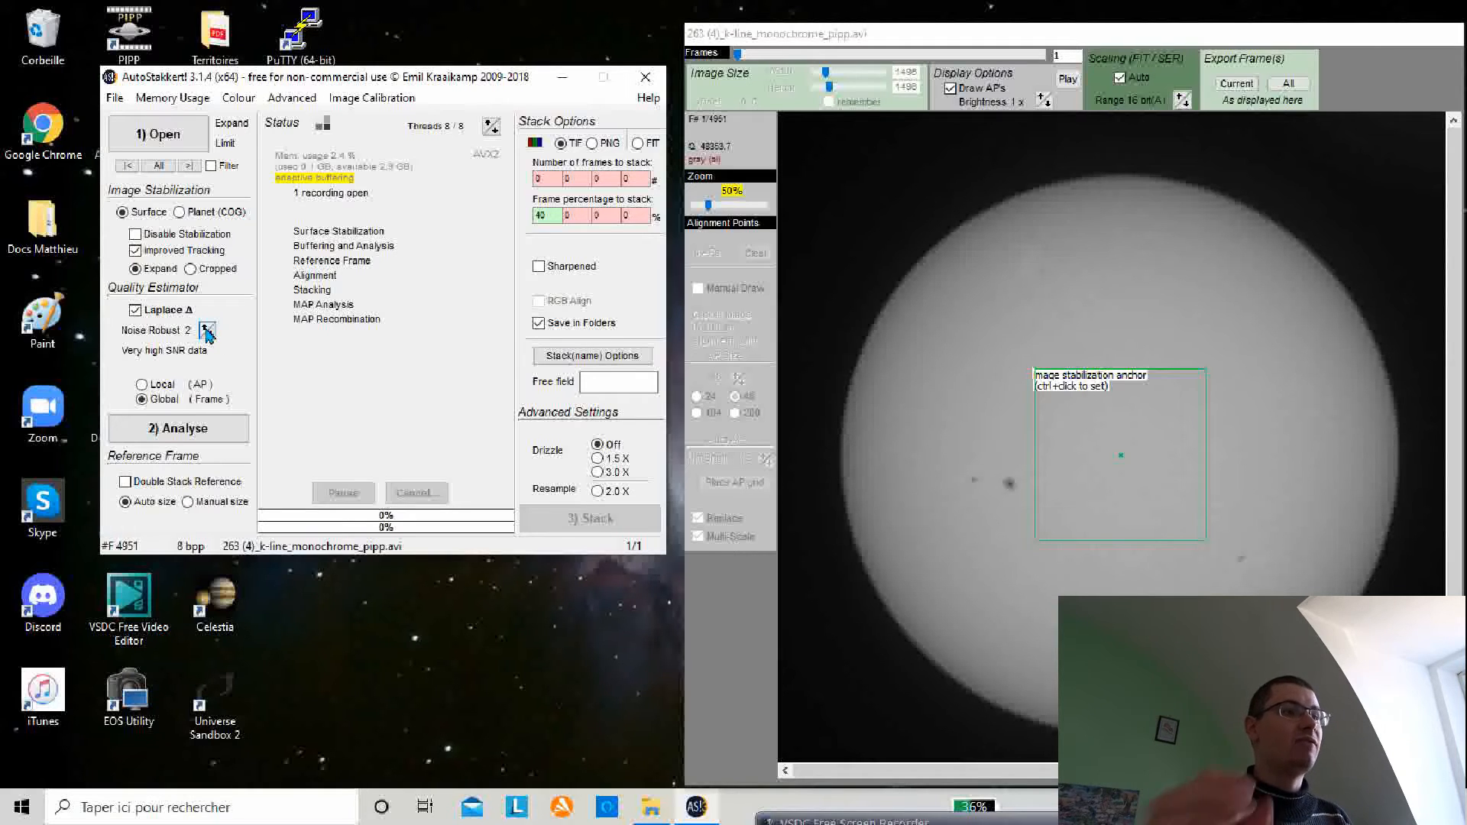
pyautogui.click(207, 328)
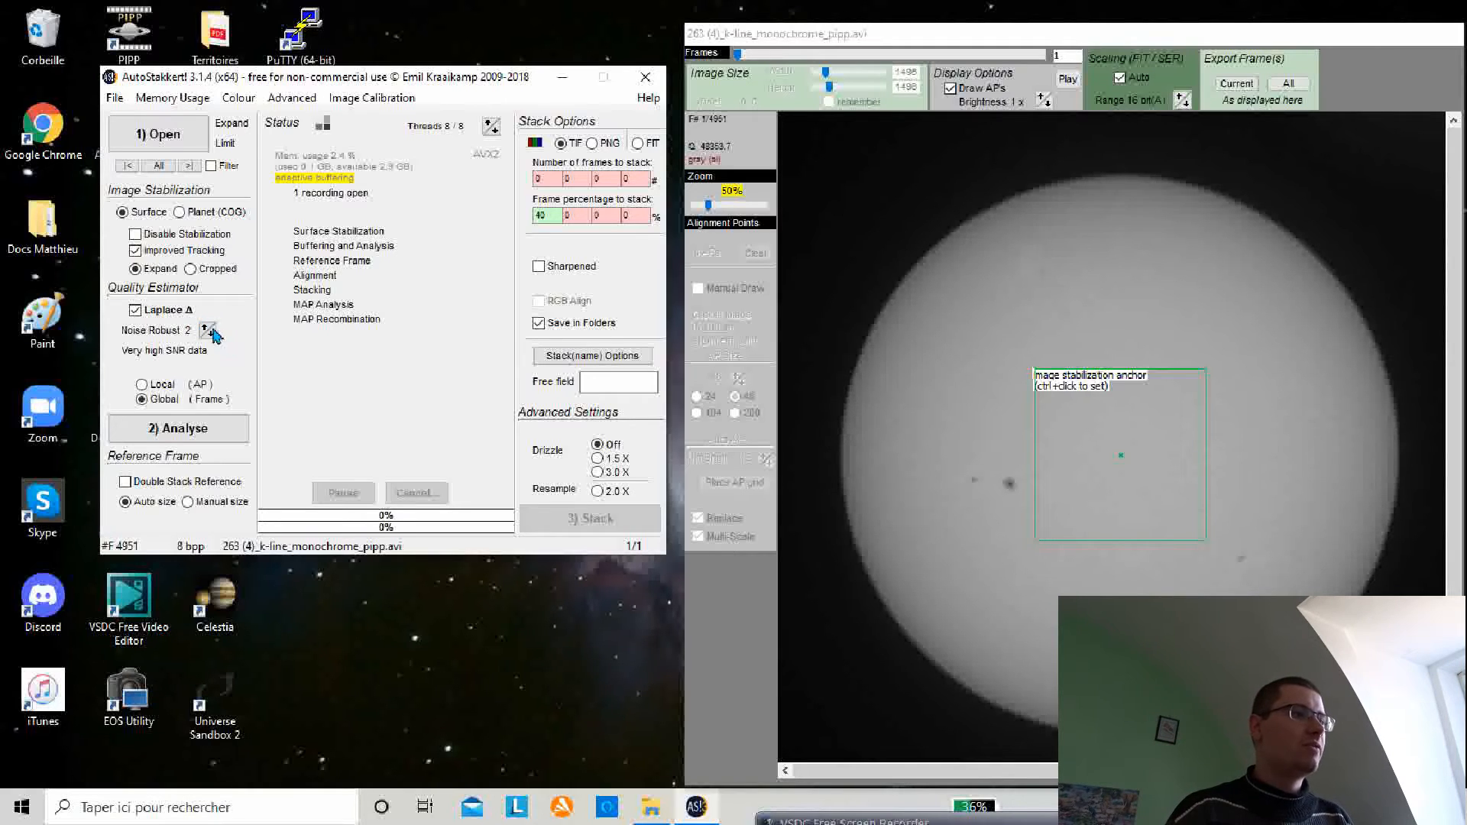
pyautogui.click(206, 329)
pyautogui.click(206, 328)
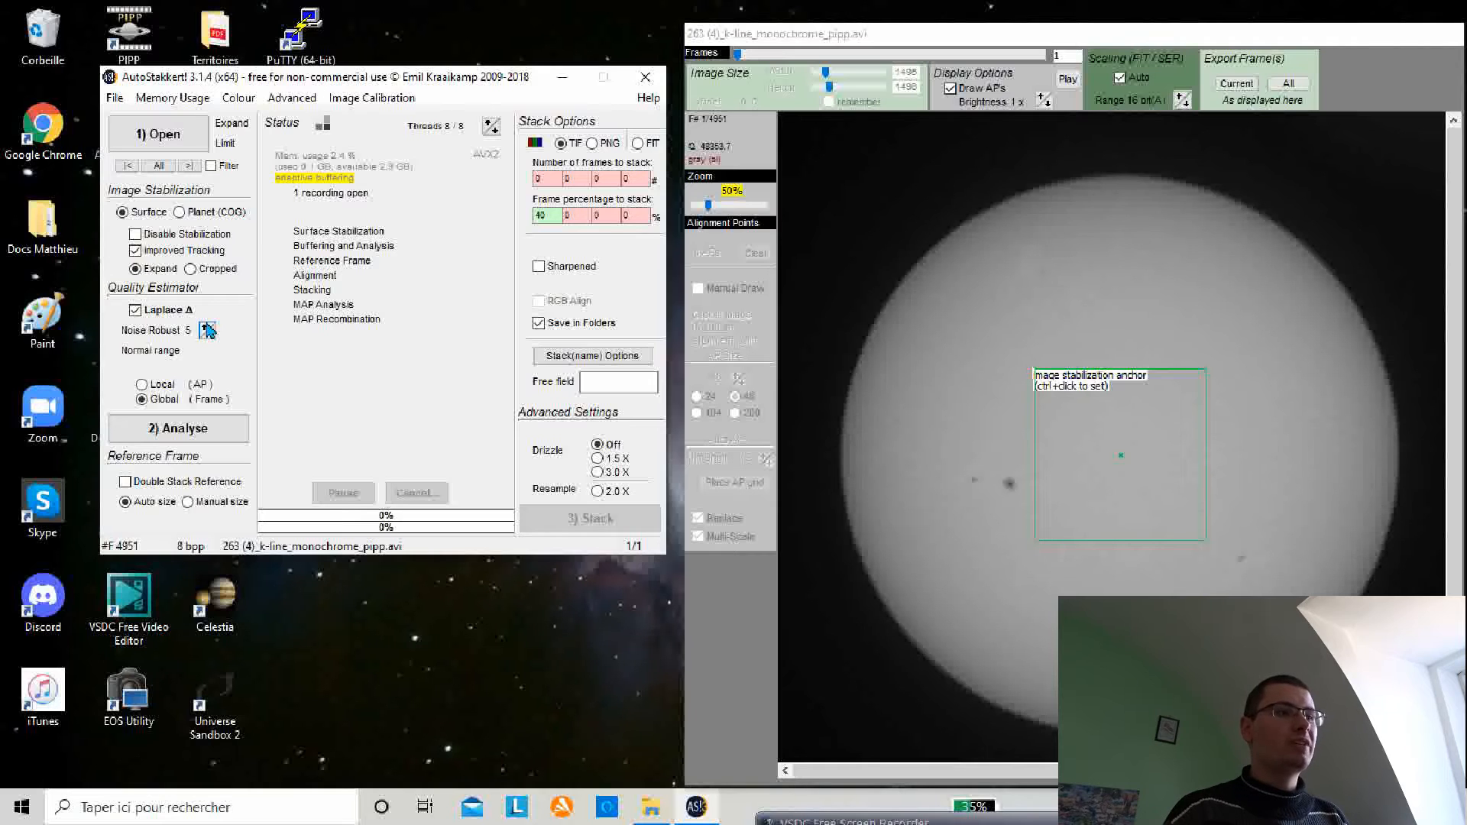
pyautogui.click(207, 327)
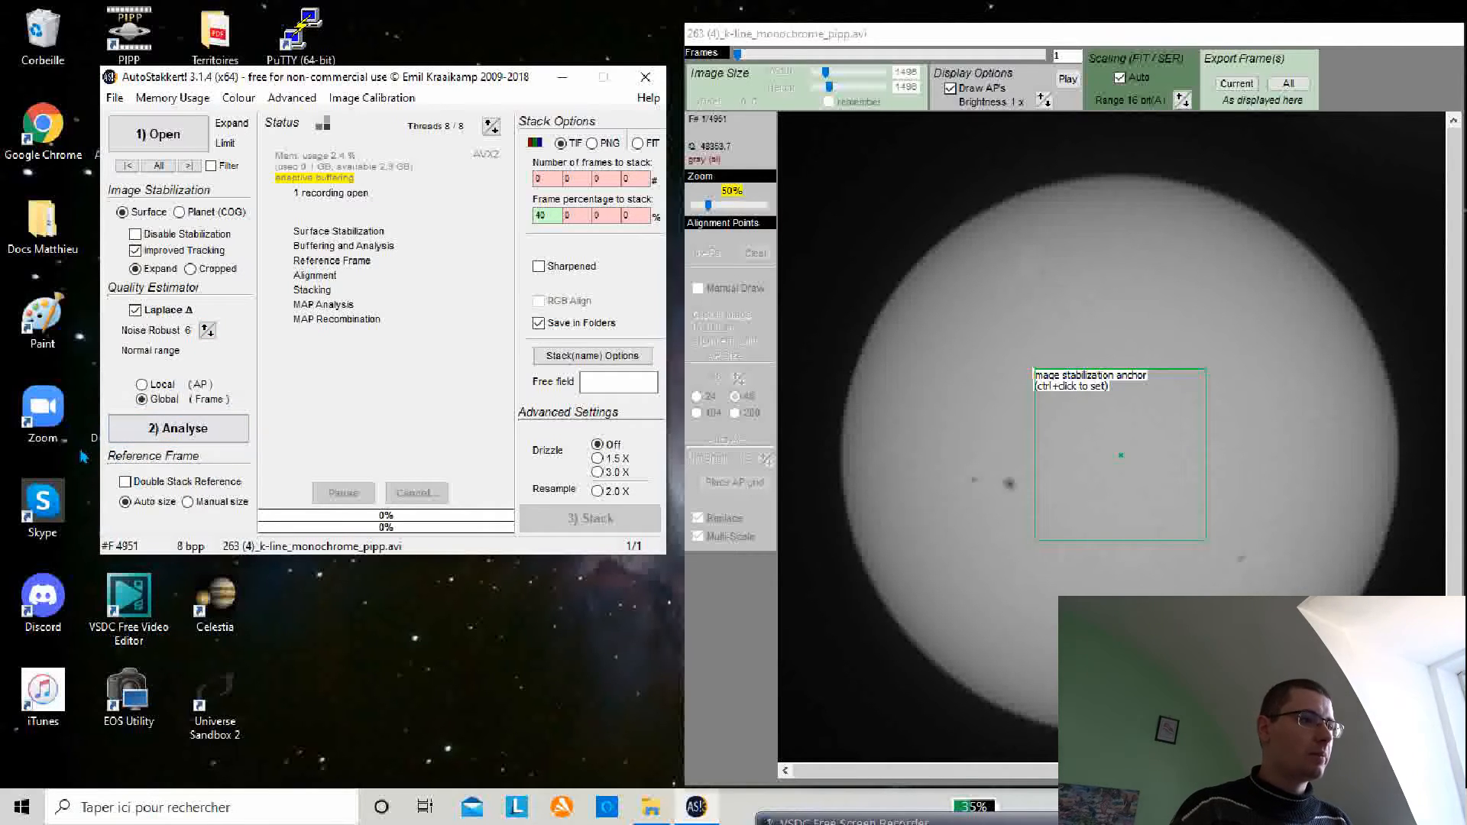
pyautogui.click(126, 483)
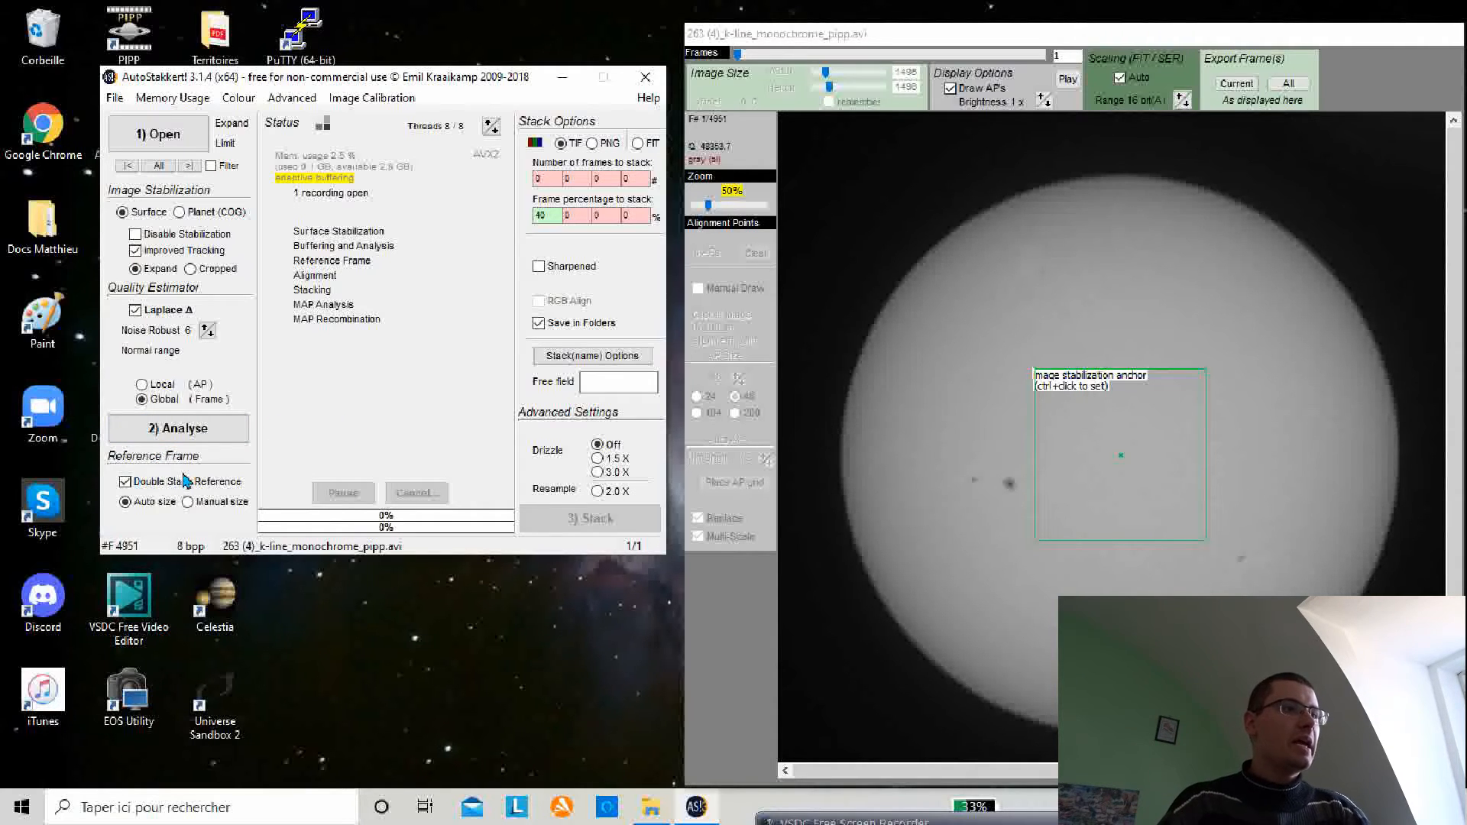
# Step: Enter frame percentages to stack of 20, 40, 60 and 80
pyautogui.click(551, 177)
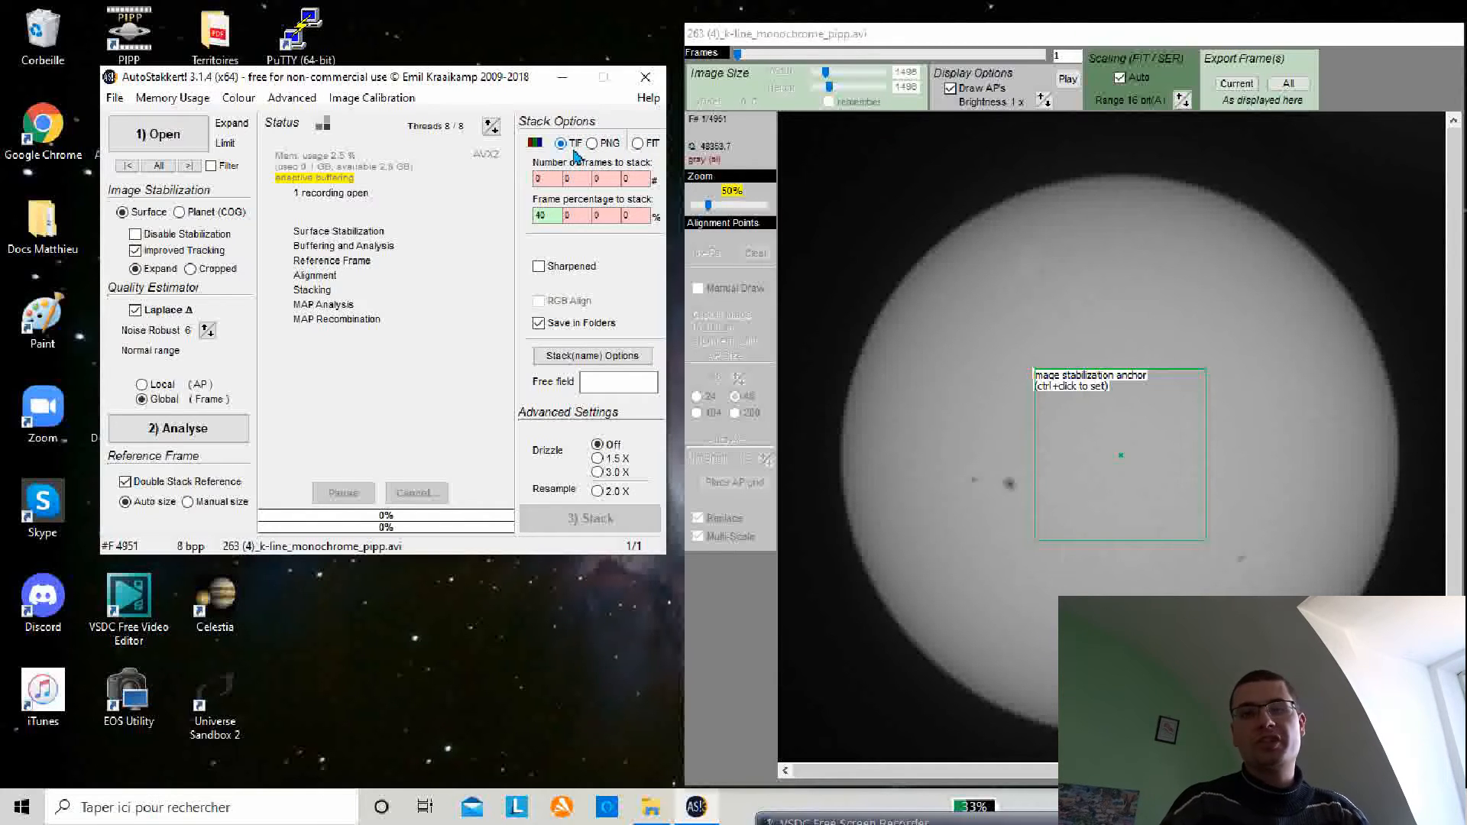
pyautogui.click(582, 178)
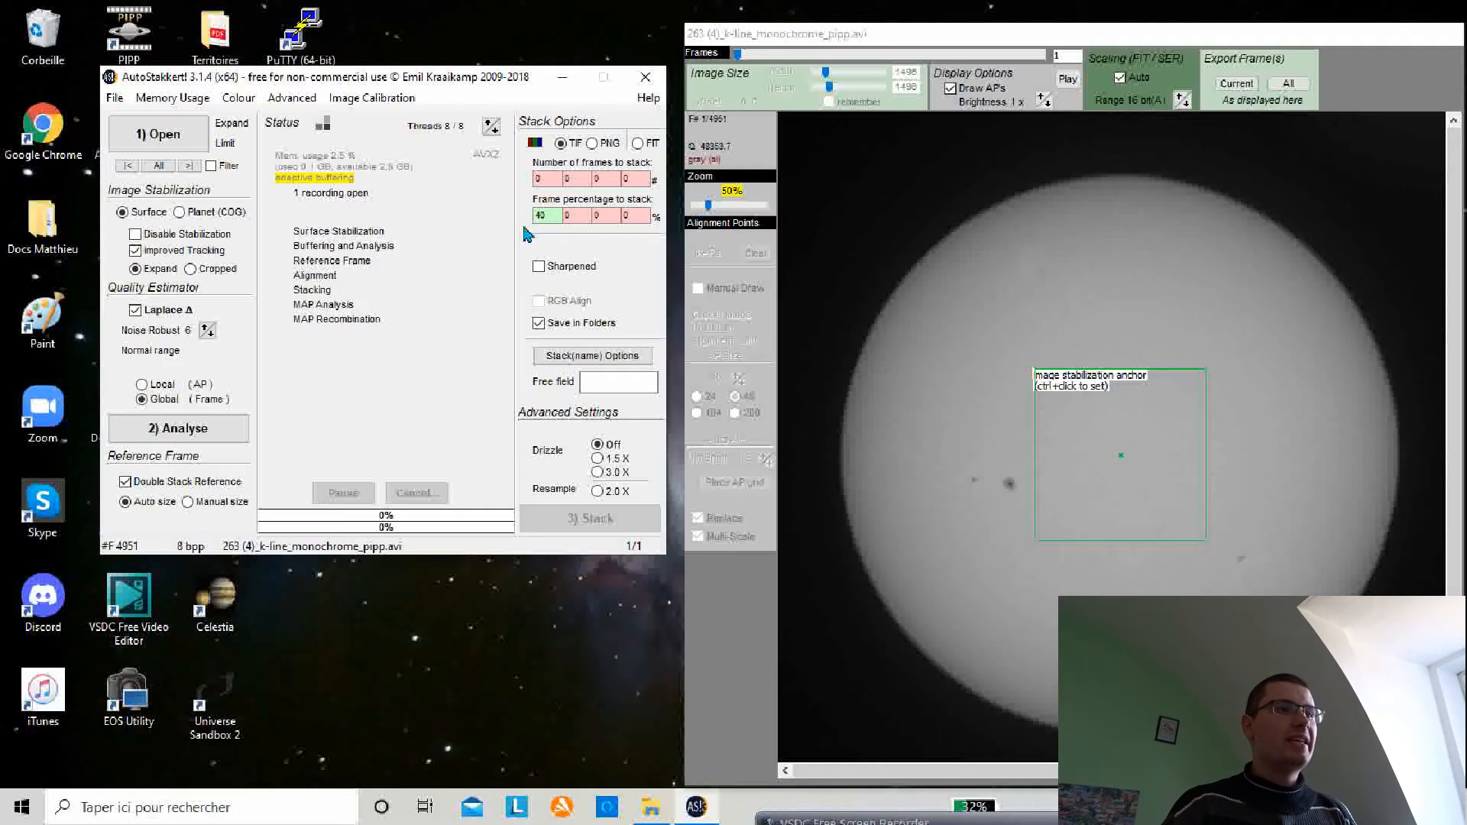
pyautogui.doubleClick(541, 215)
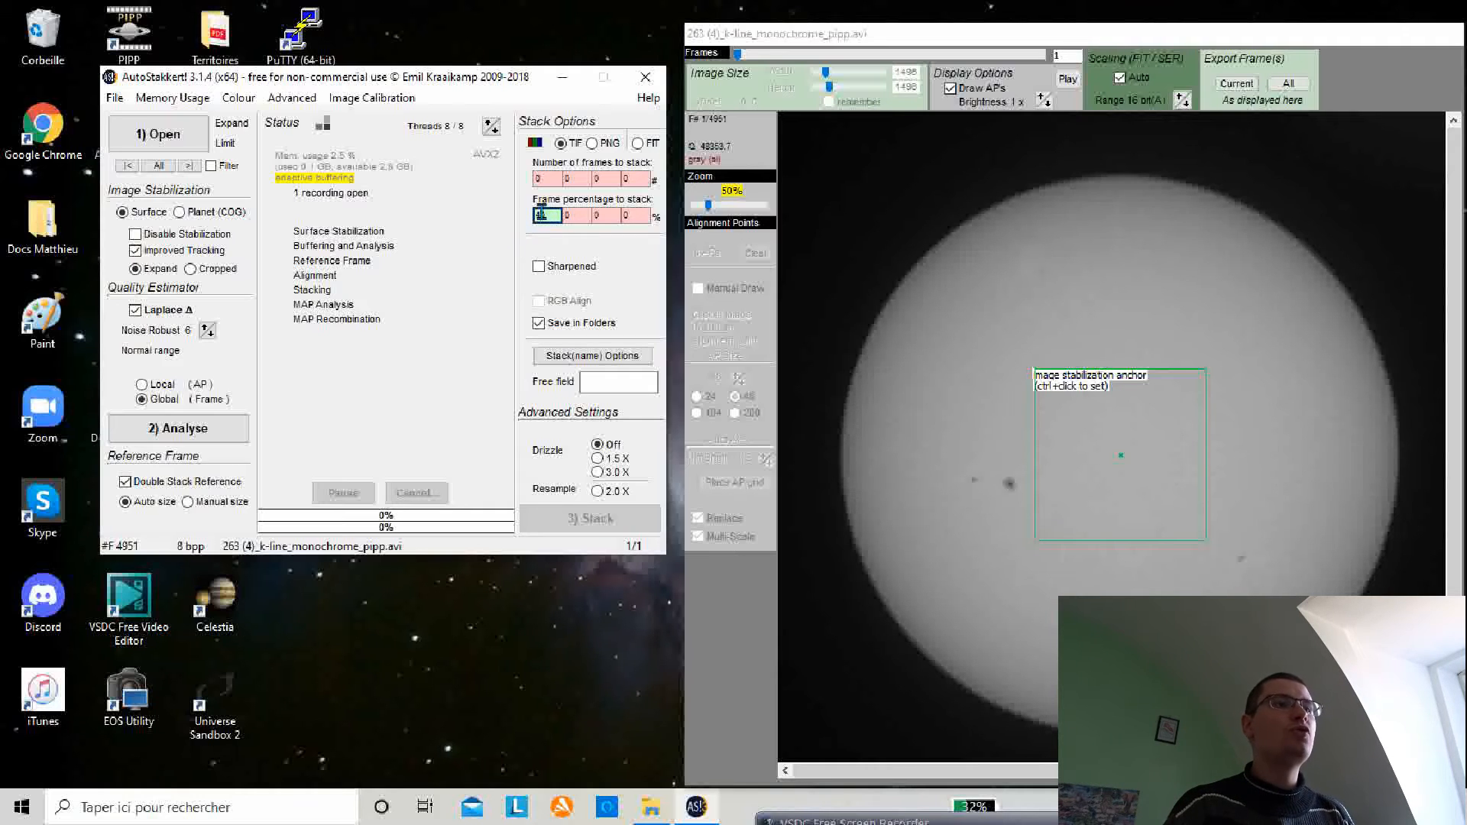
pyautogui.press('BackSpace')
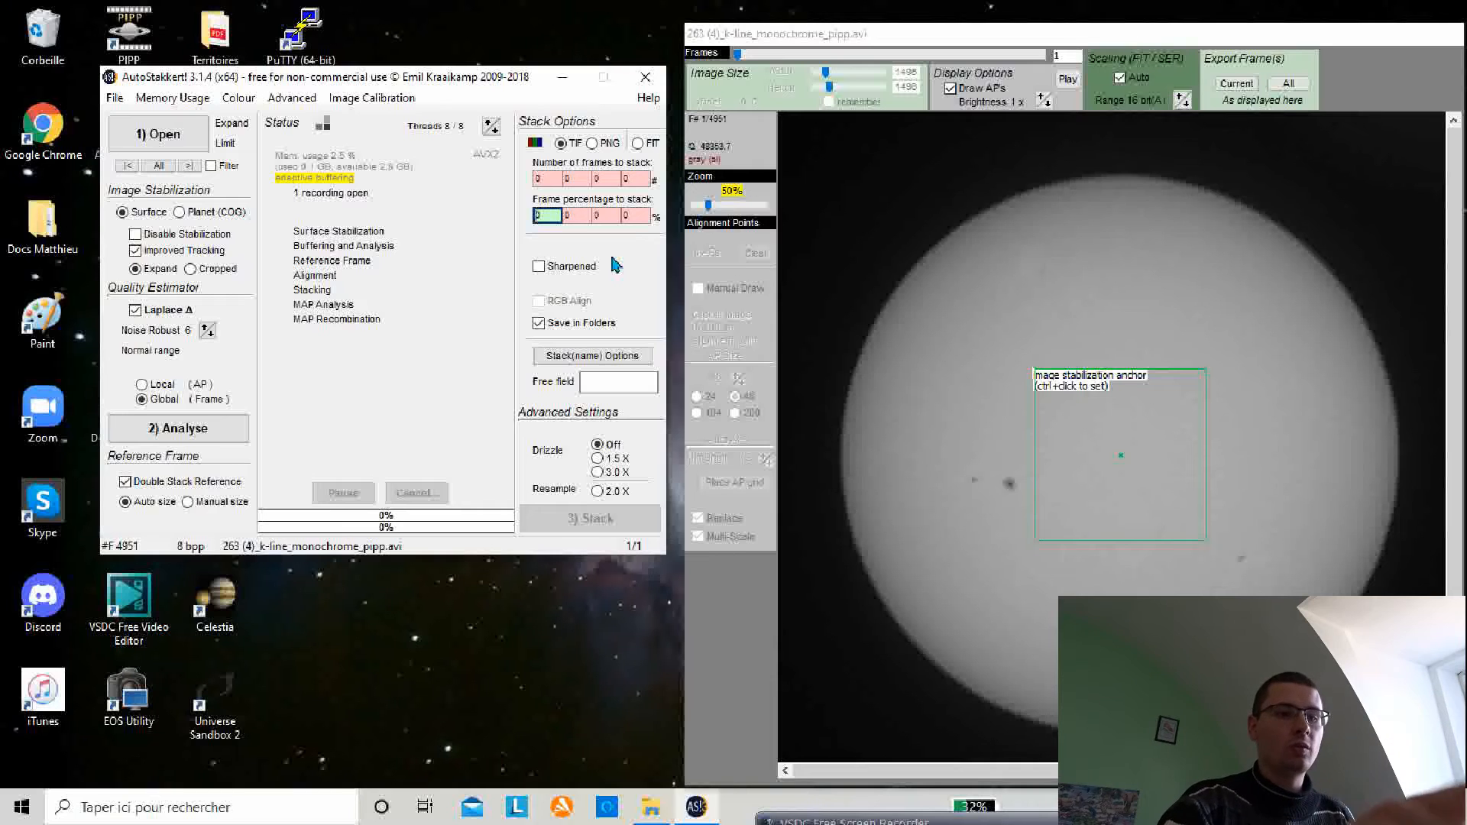
pyautogui.write('2')
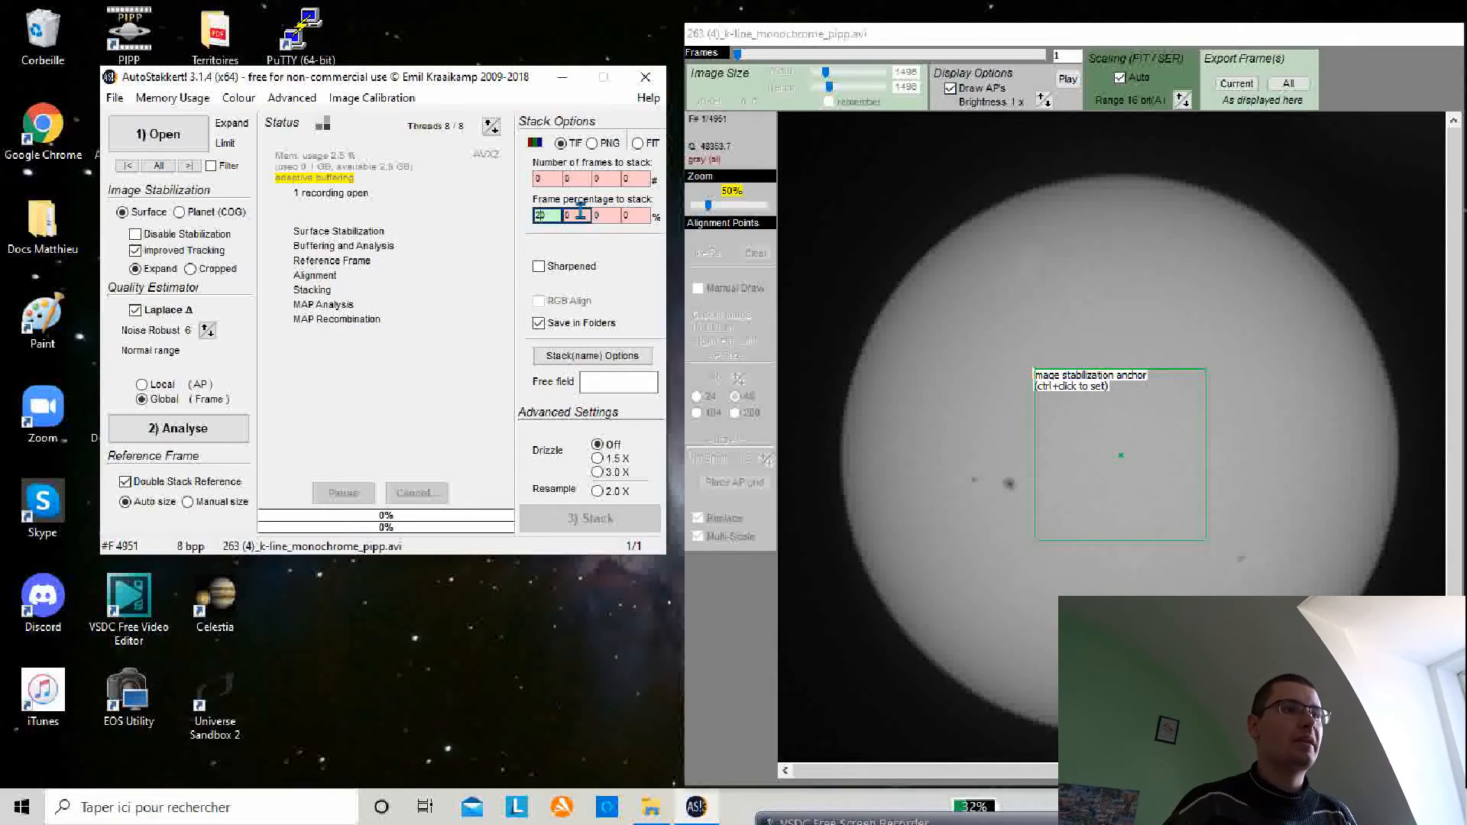
pyautogui.click(576, 213)
pyautogui.press('BackSpace')
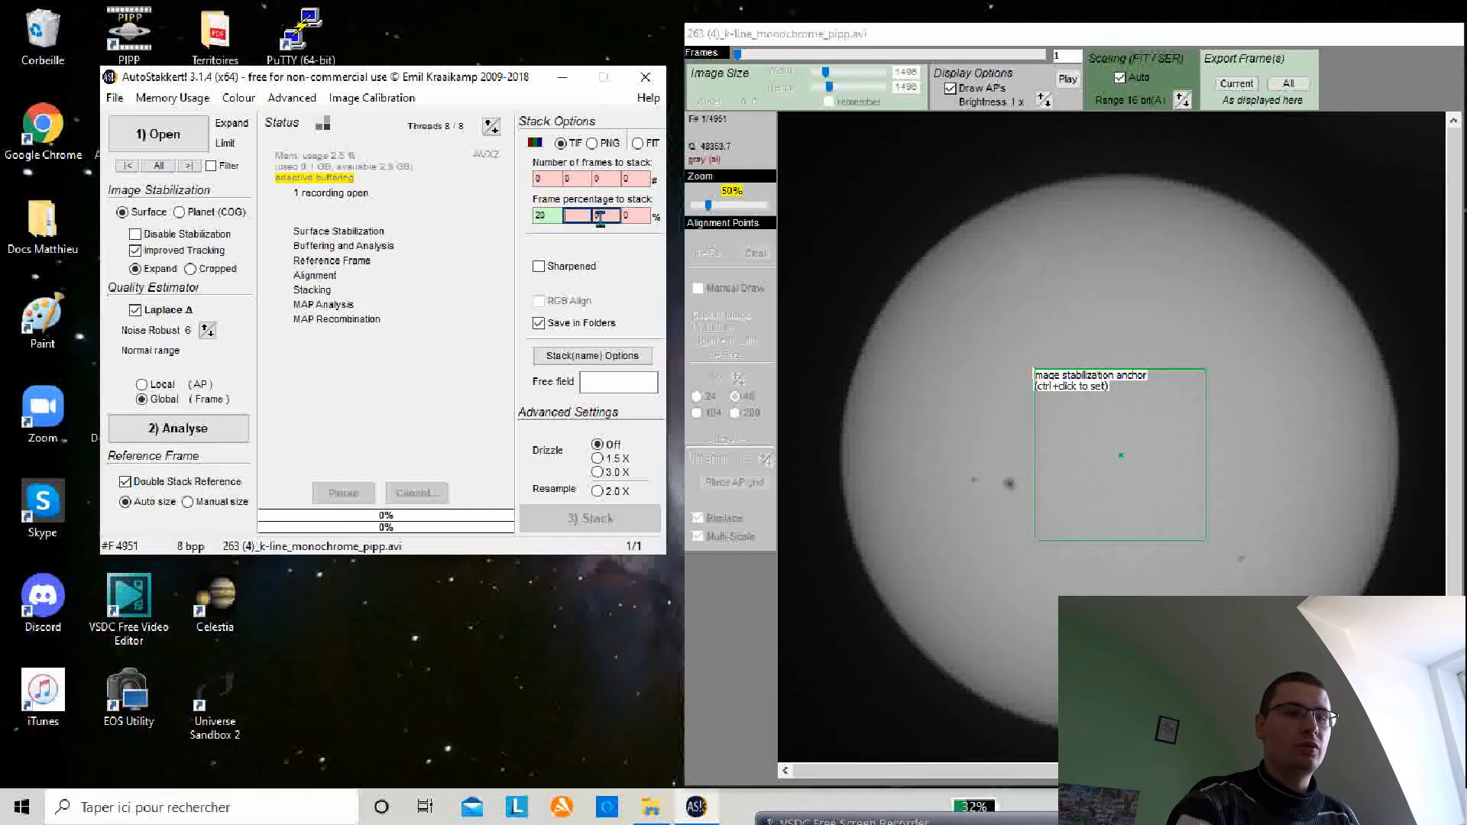
pyautogui.write('40')
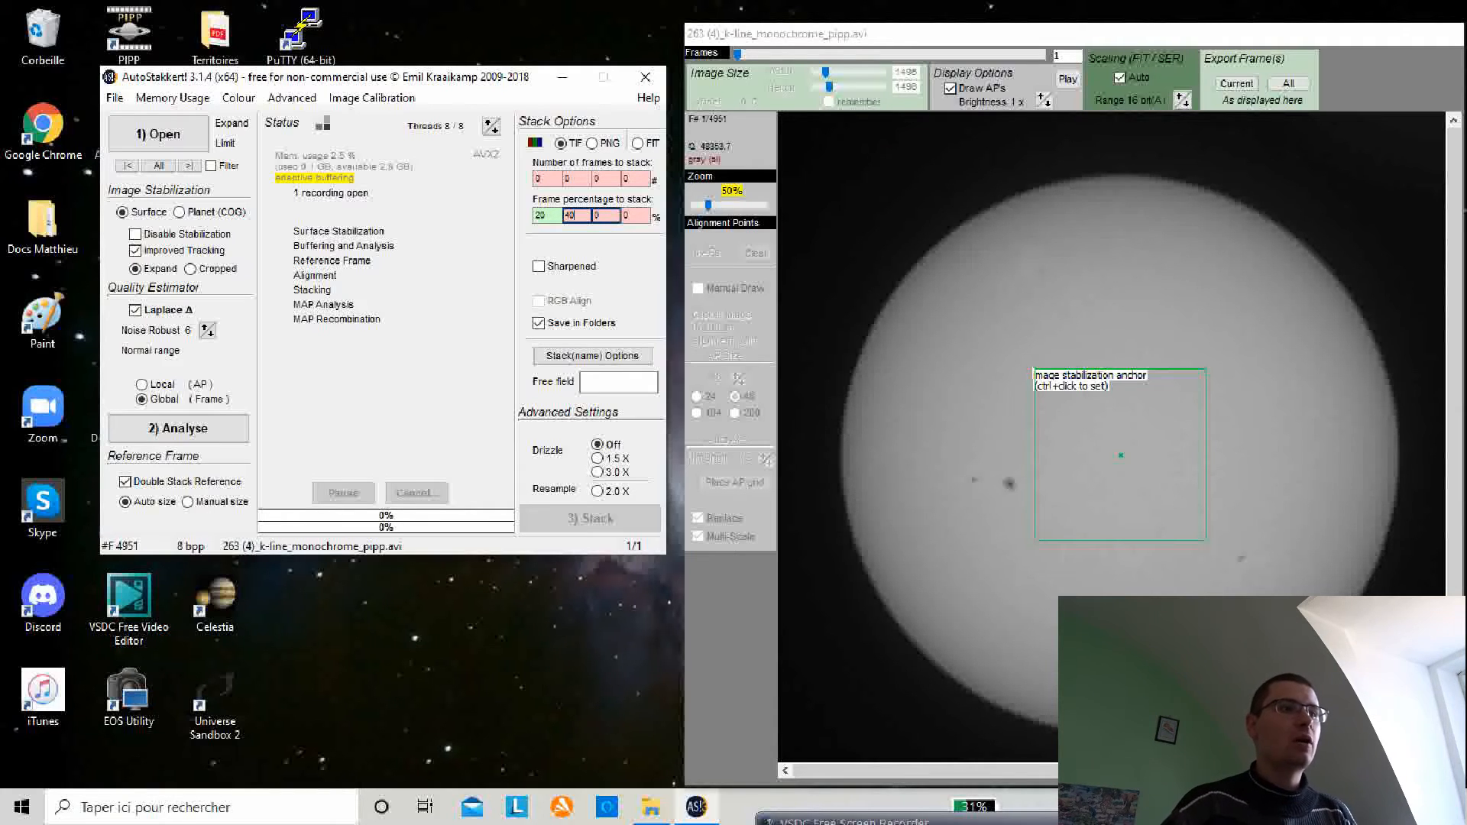
pyautogui.click(601, 216)
pyautogui.write('8')
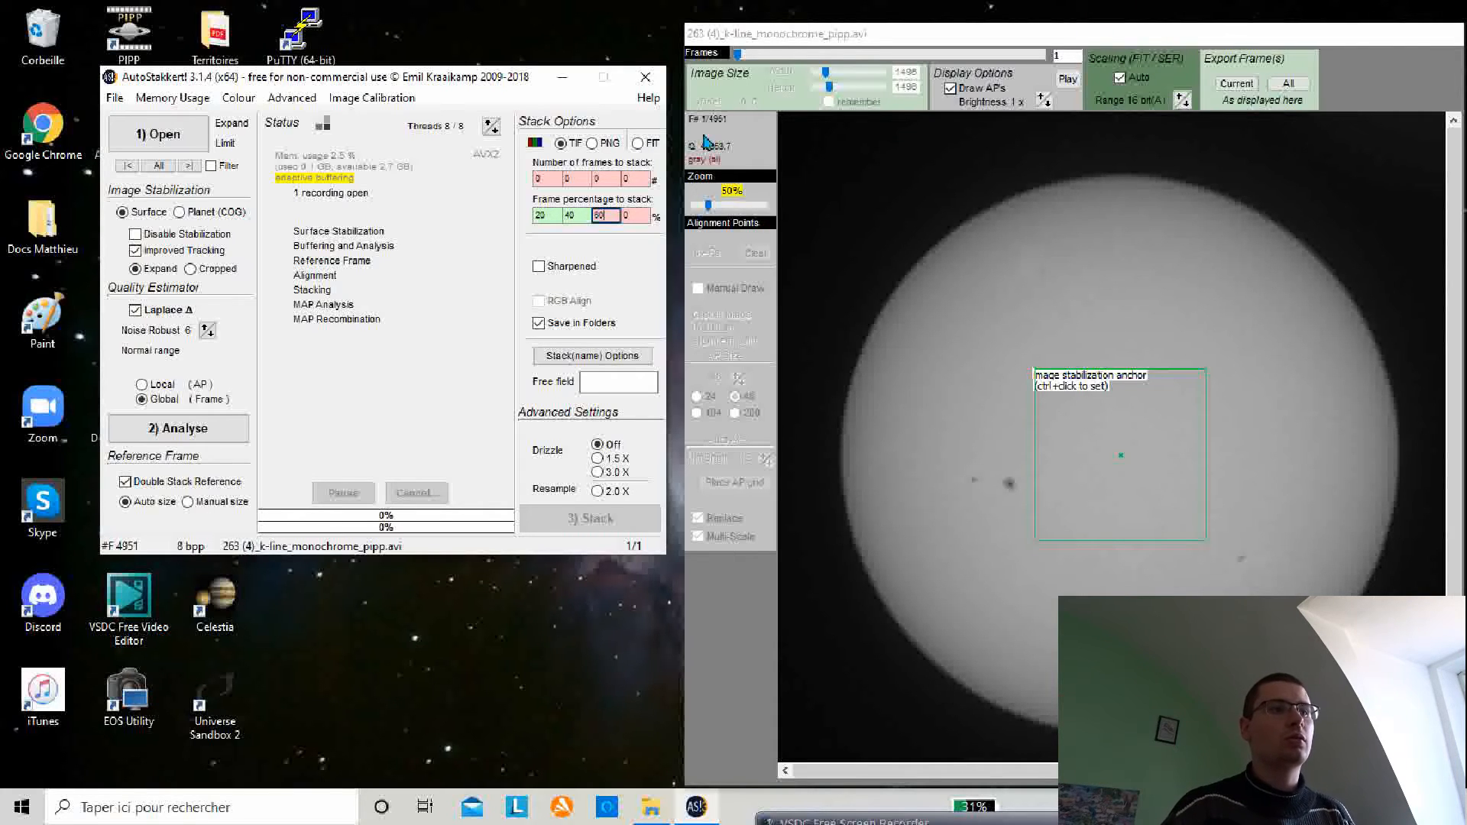
pyautogui.click(638, 216)
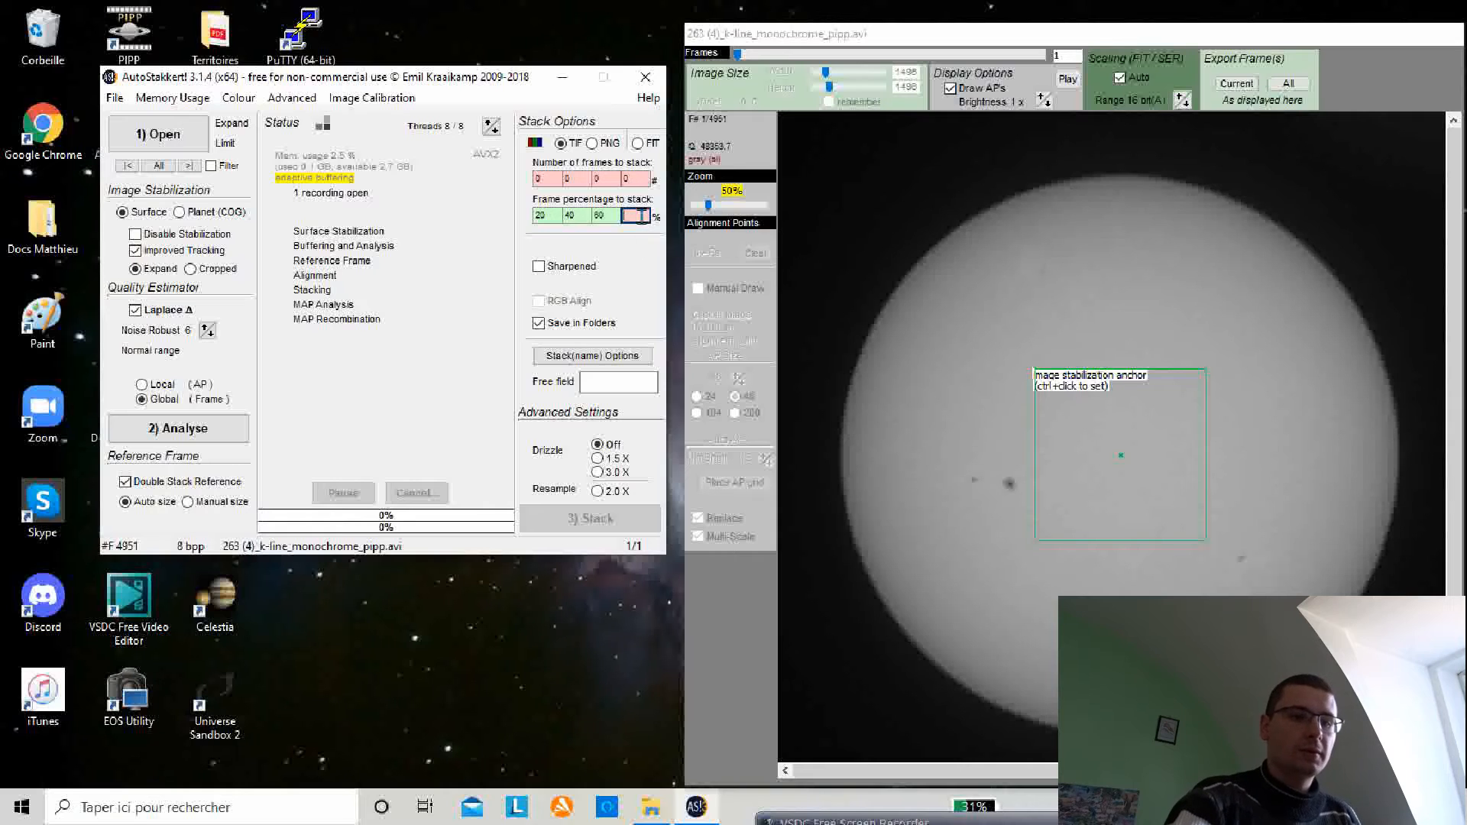
pyautogui.write('80')
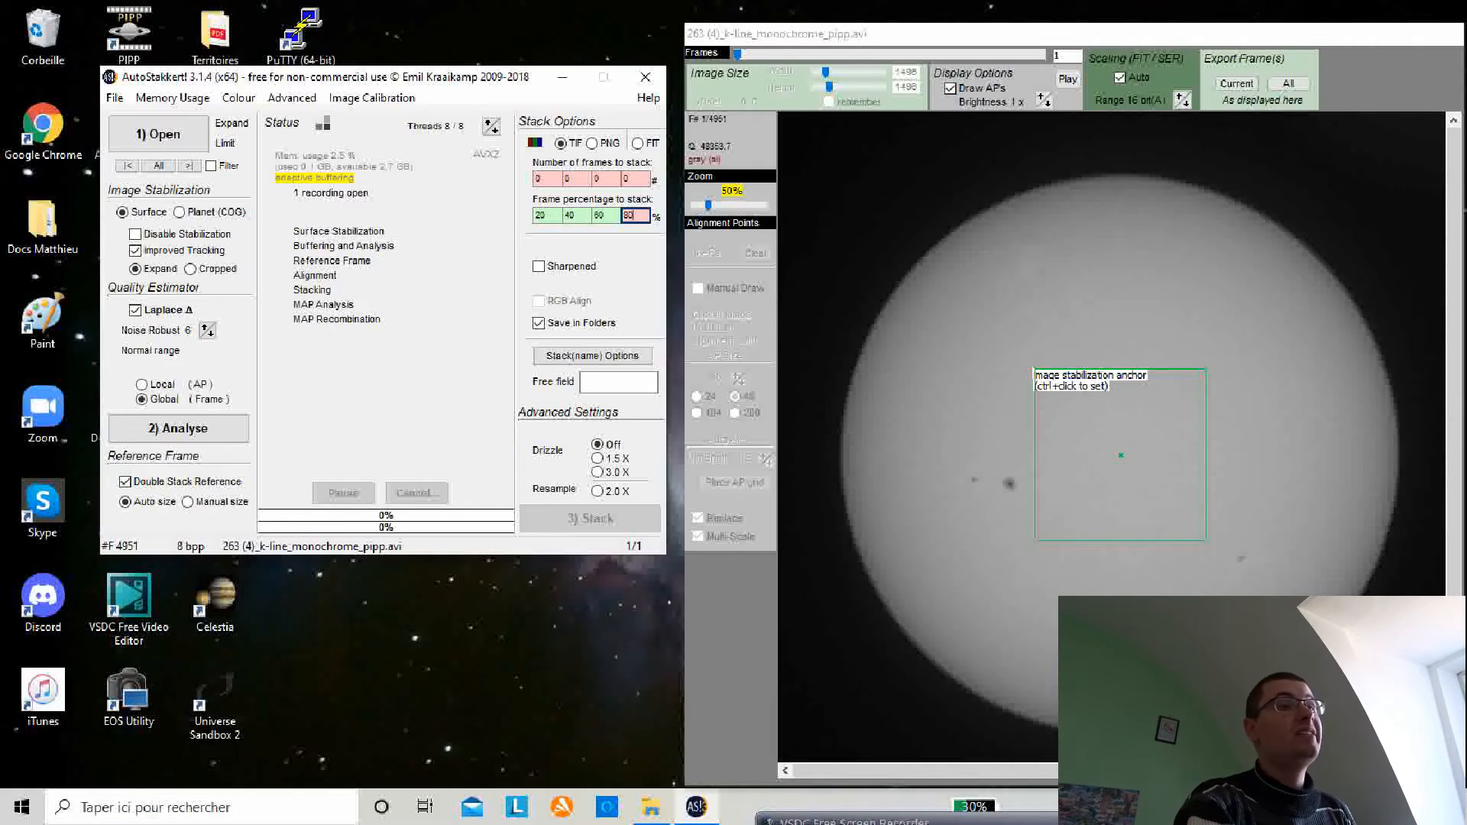
# Step: Clear the extra frame percentage fields and set a single frame percentage to stack of 30
pyautogui.press('BackSpace')
pyautogui.press('BackSpace')
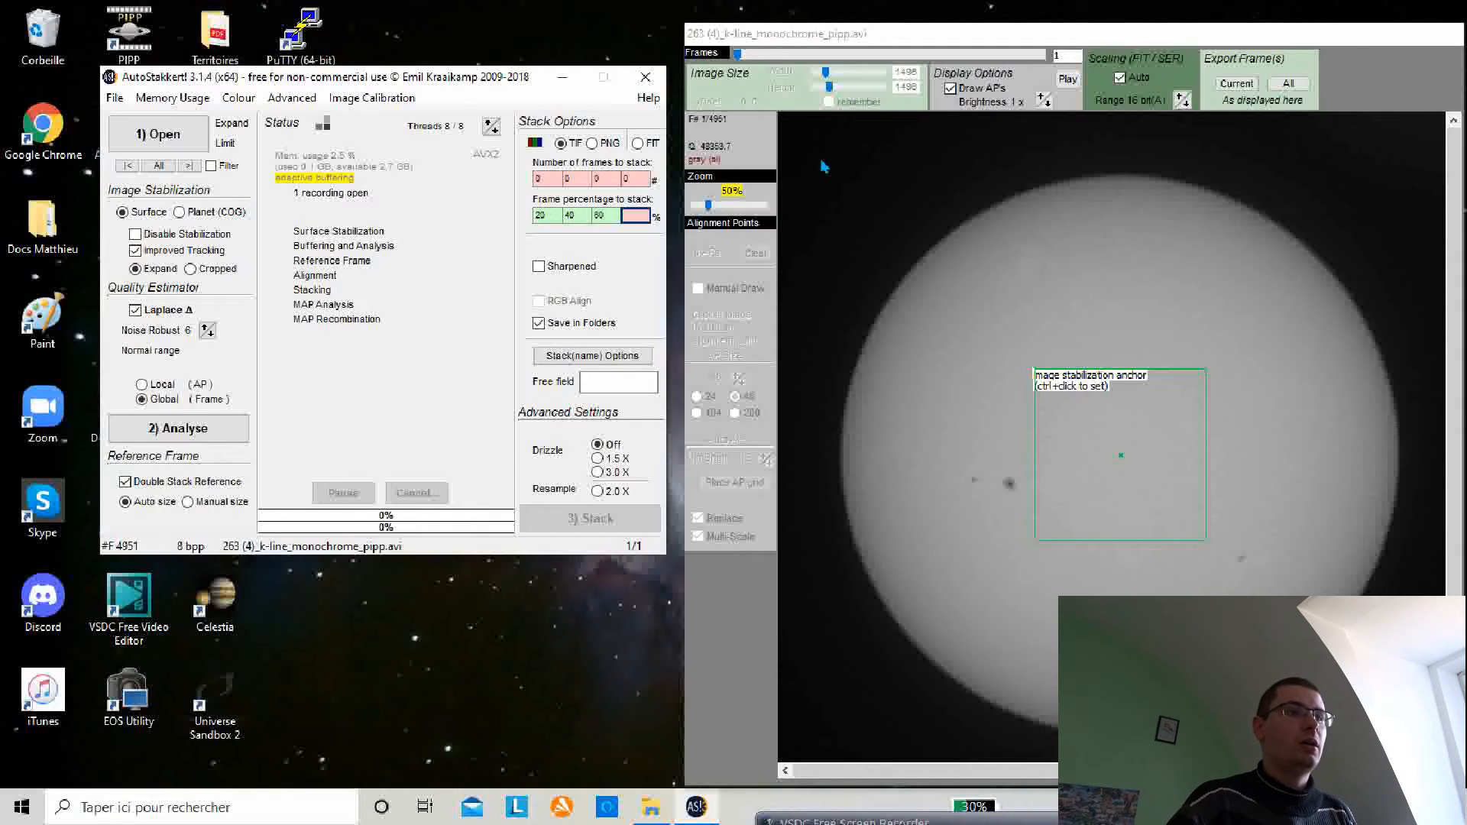
pyautogui.click(607, 216)
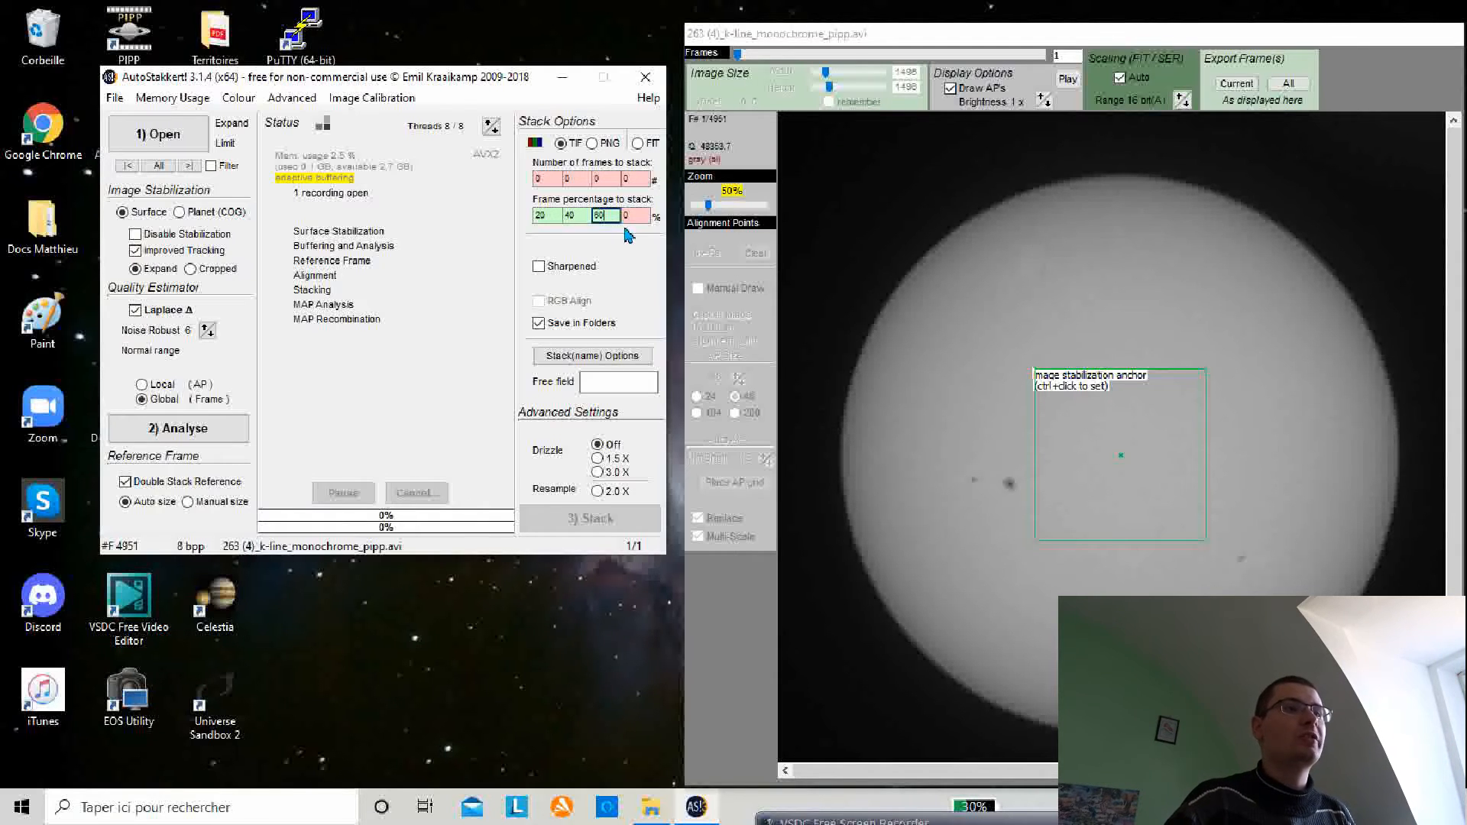
pyautogui.press('BackSpace')
pyautogui.press('BackSpace')
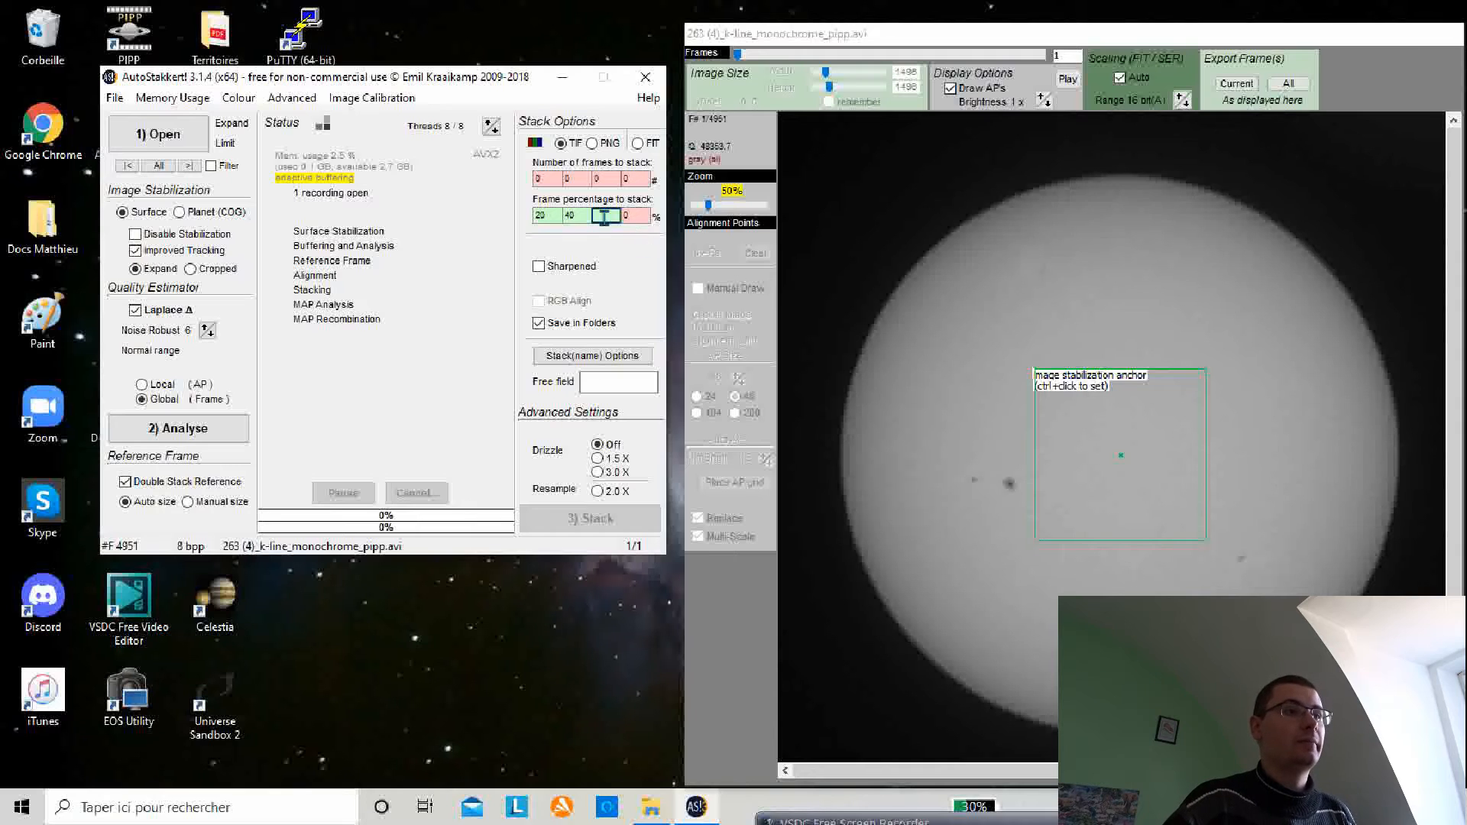
pyautogui.click(578, 215)
pyautogui.press('BackSpace')
pyautogui.press('BackSpace')
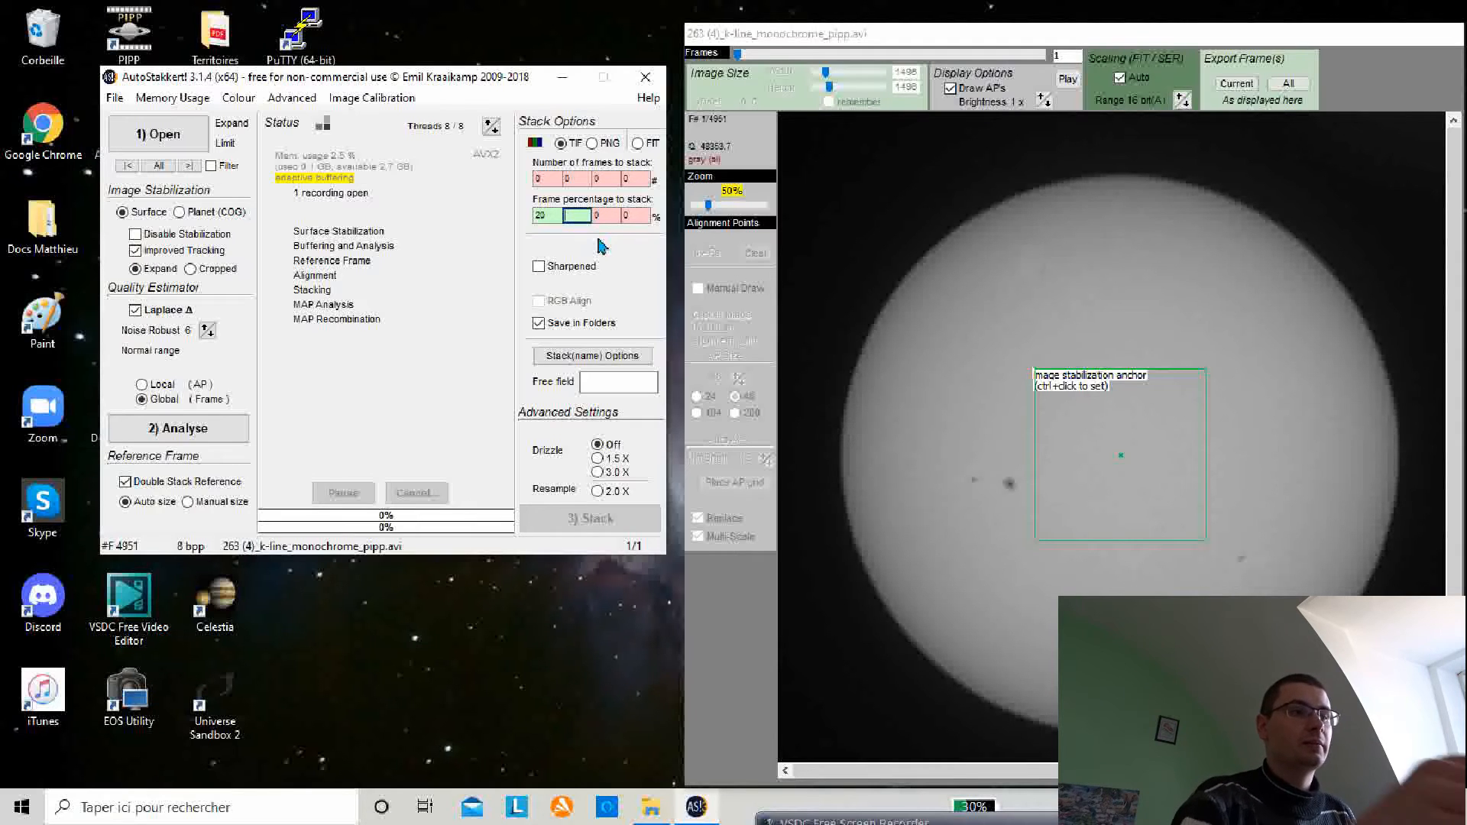
pyautogui.click(554, 216)
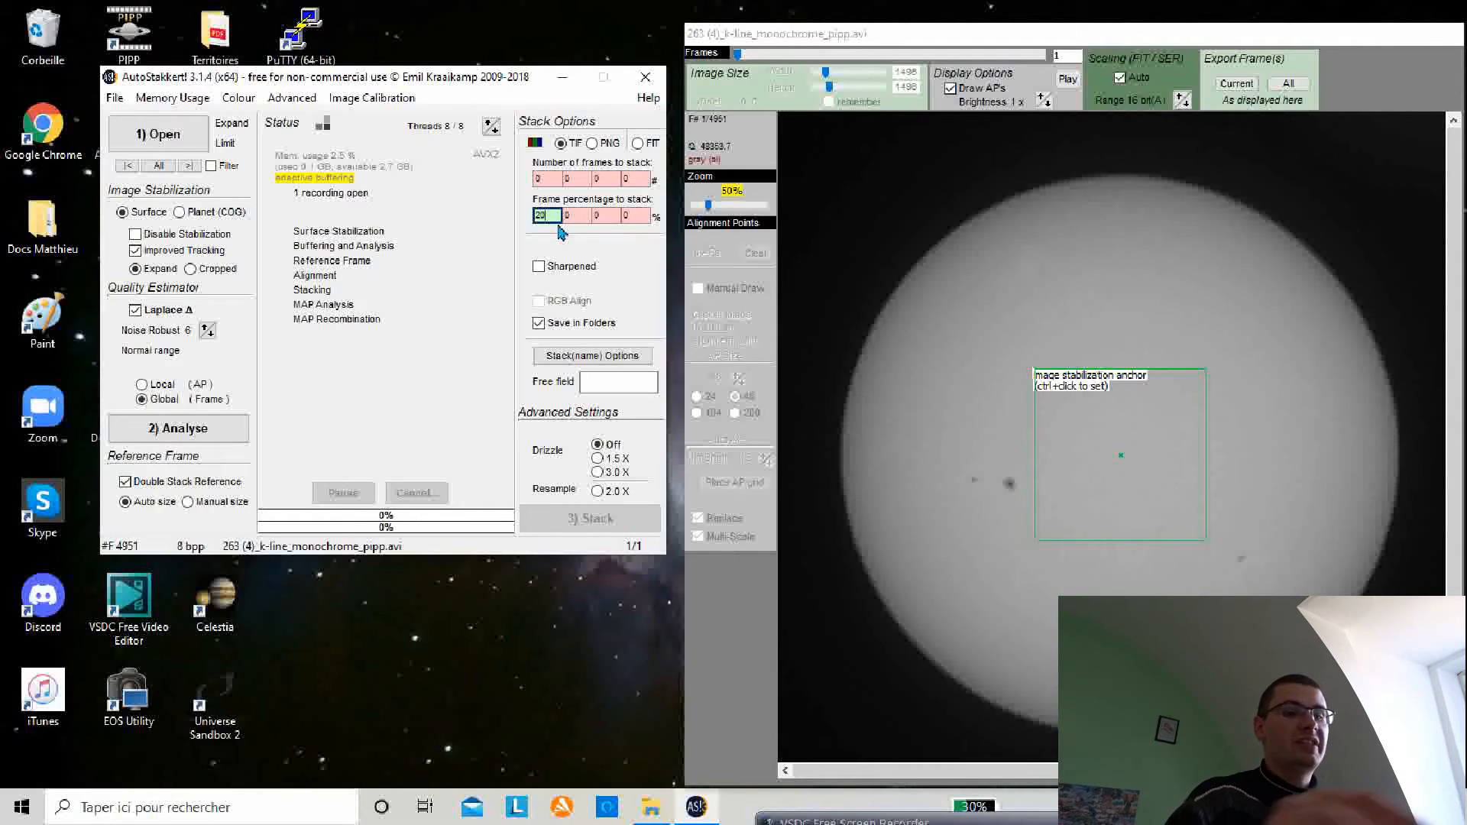
pyautogui.press('BackSpace')
pyautogui.press('BackSpace')
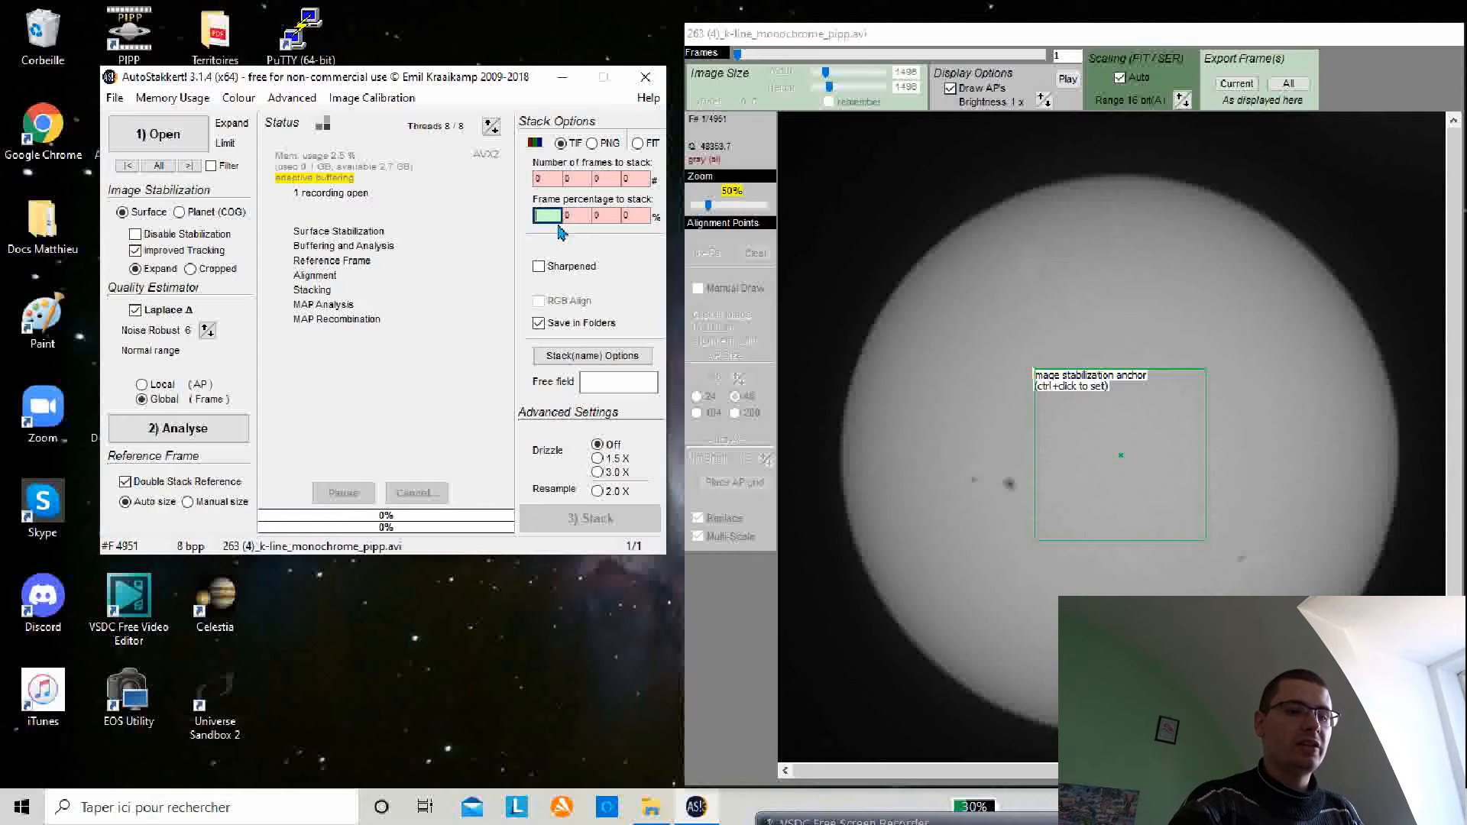
pyautogui.write('30')
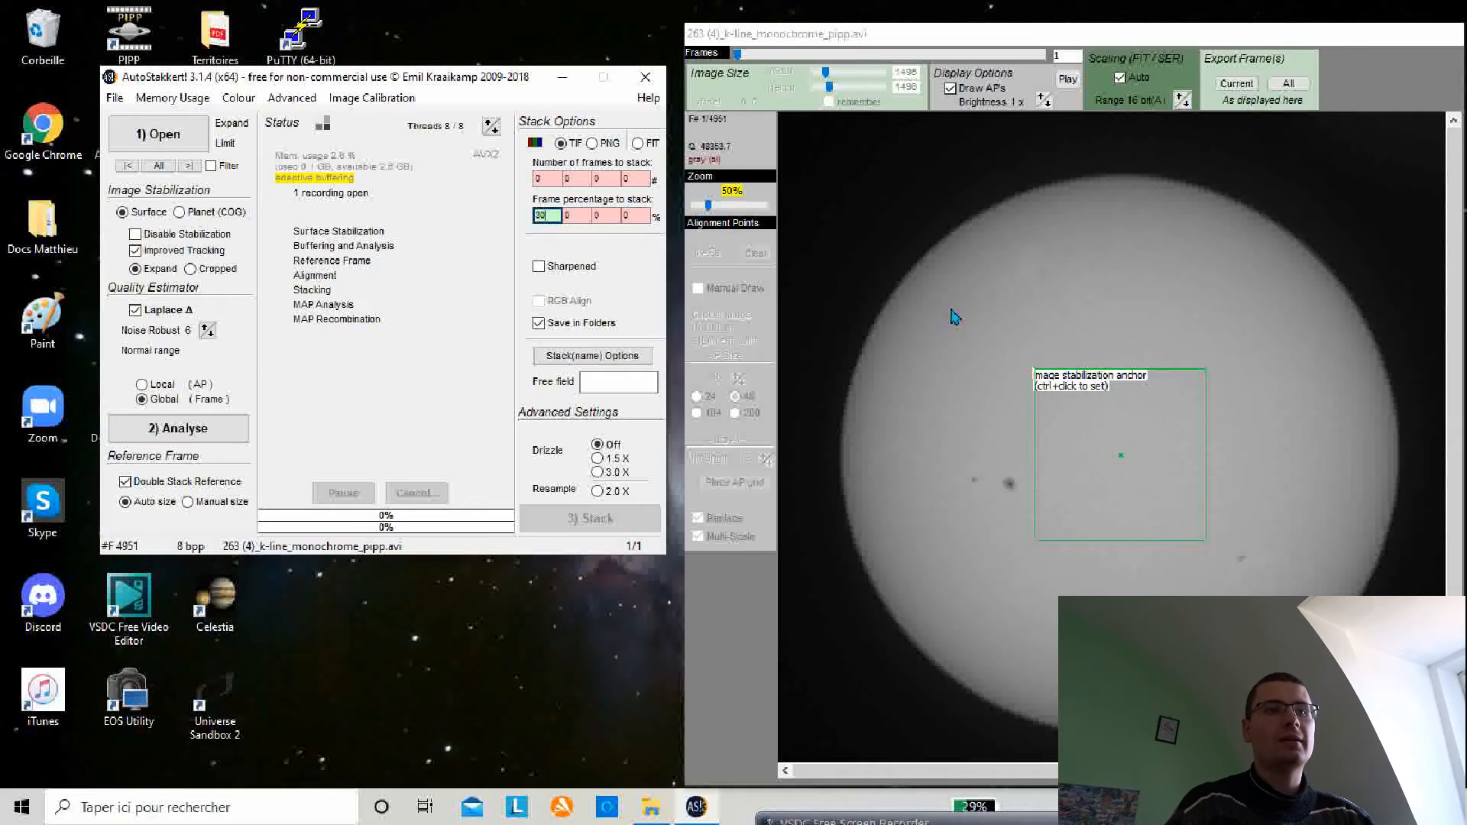
# Step: Move the image stabilization anchor onto the solar disc just left of the sunspot
pyautogui.keyDown('ctrl'); pyautogui.click(926, 466); pyautogui.keyUp('ctrl')
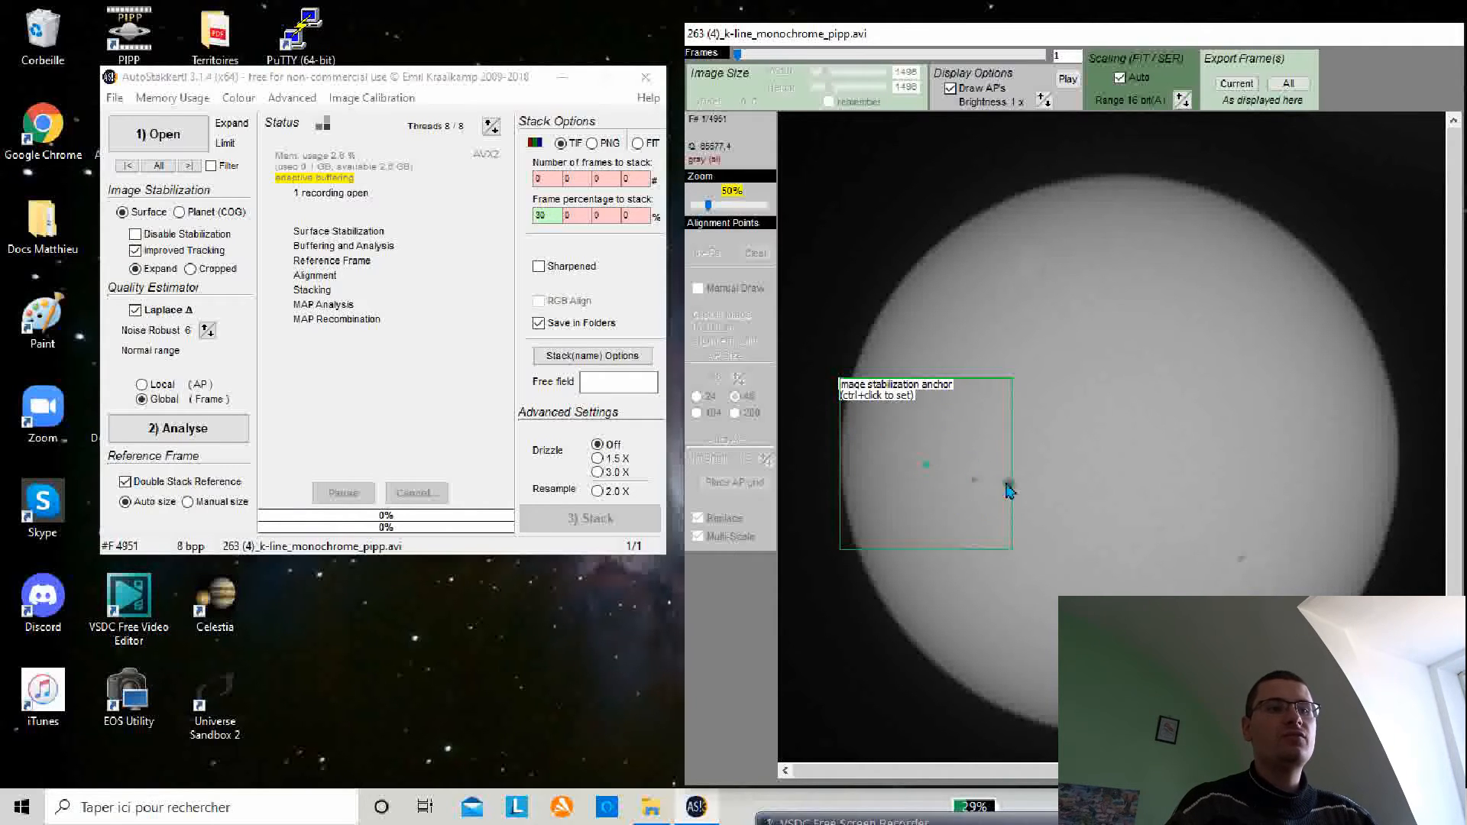
pyautogui.keyDown('ctrl'); pyautogui.click(943, 479); pyautogui.keyUp('ctrl')
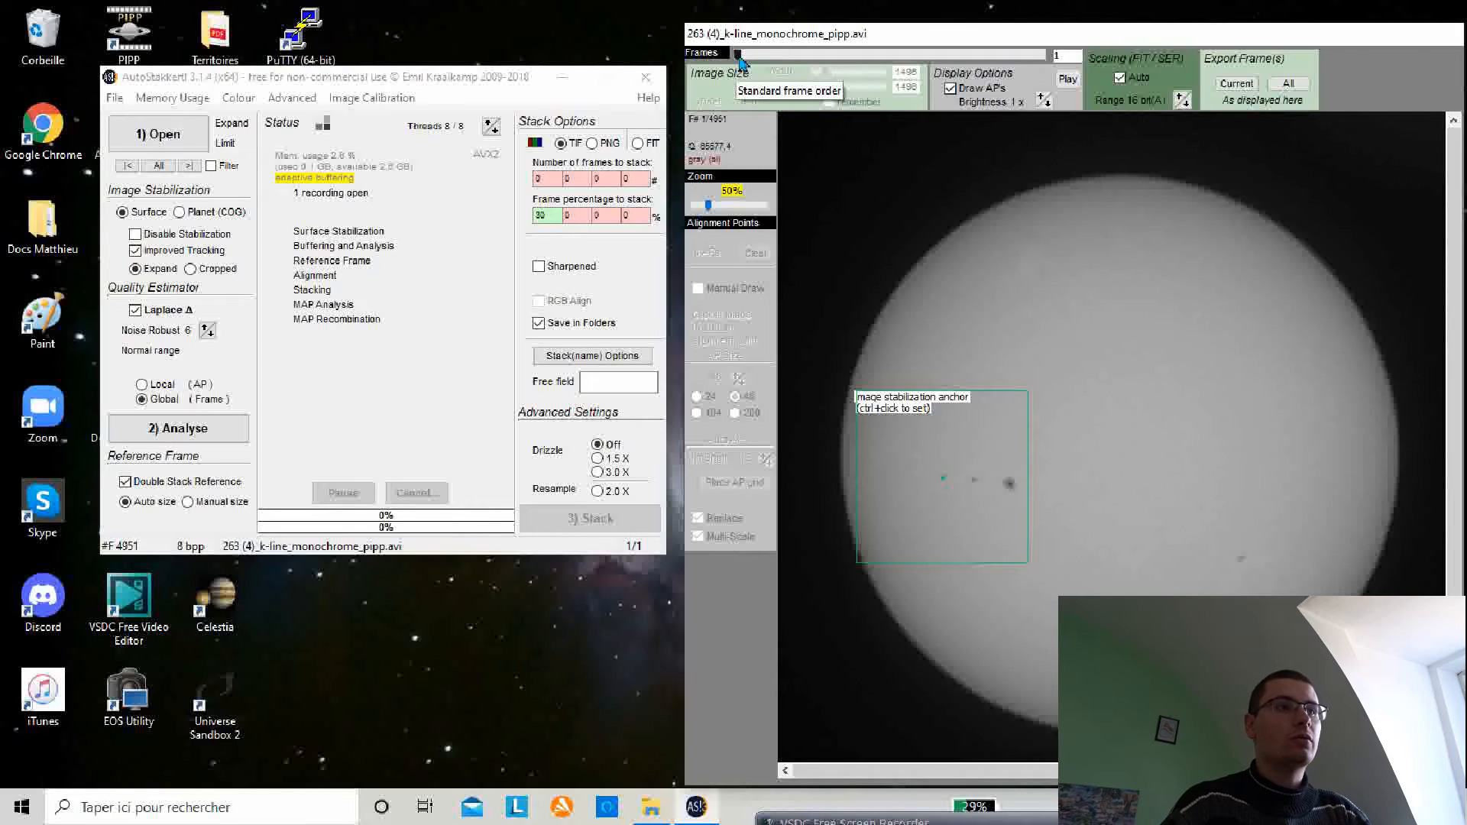
# Step: Scrub through the frames of the recording and run the analysis
pyautogui.moveTo(739, 61); pyautogui.dragTo(789, 64)
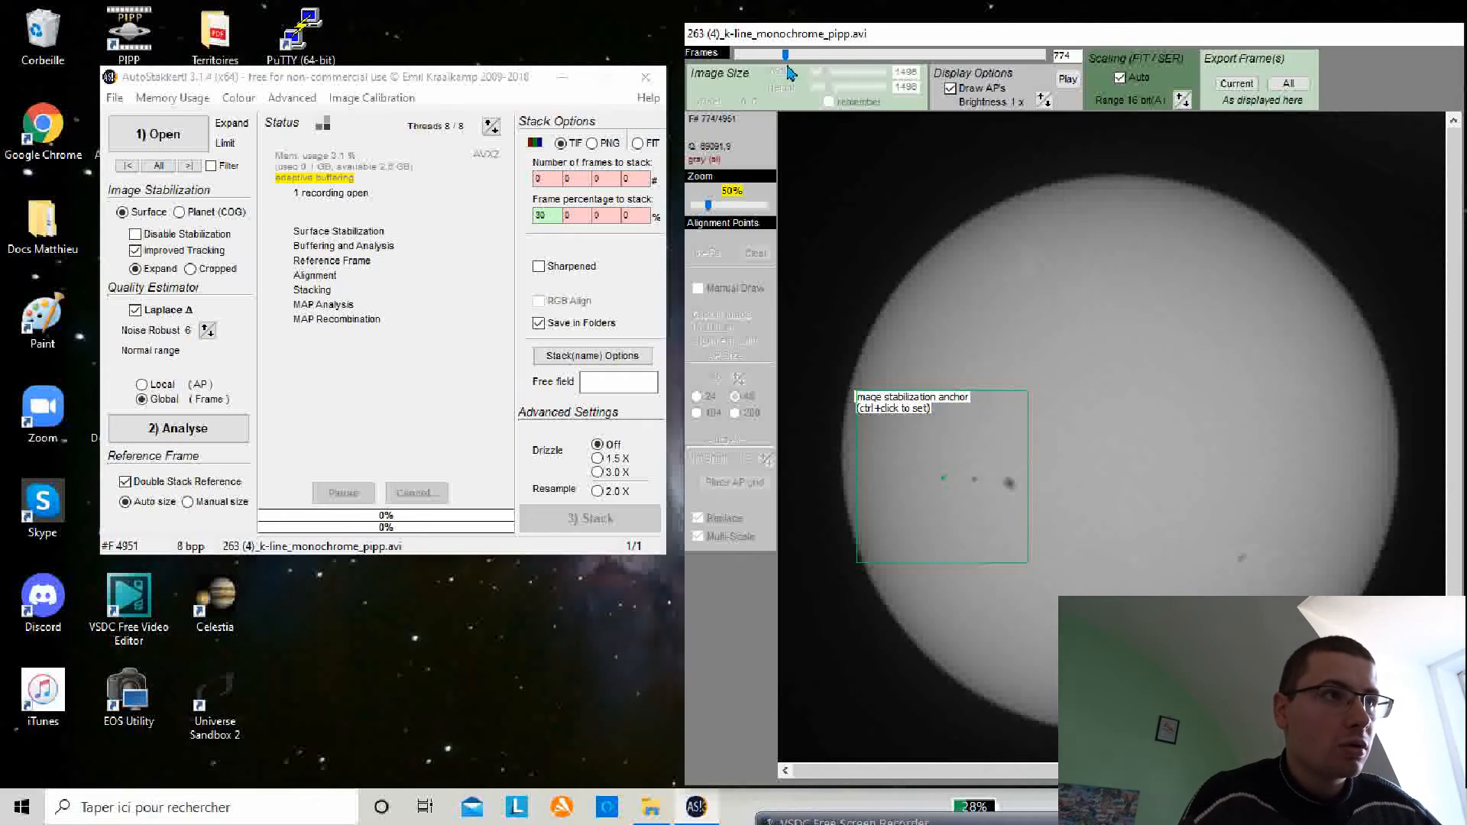
pyautogui.moveTo(788, 58); pyautogui.dragTo(780, 61)
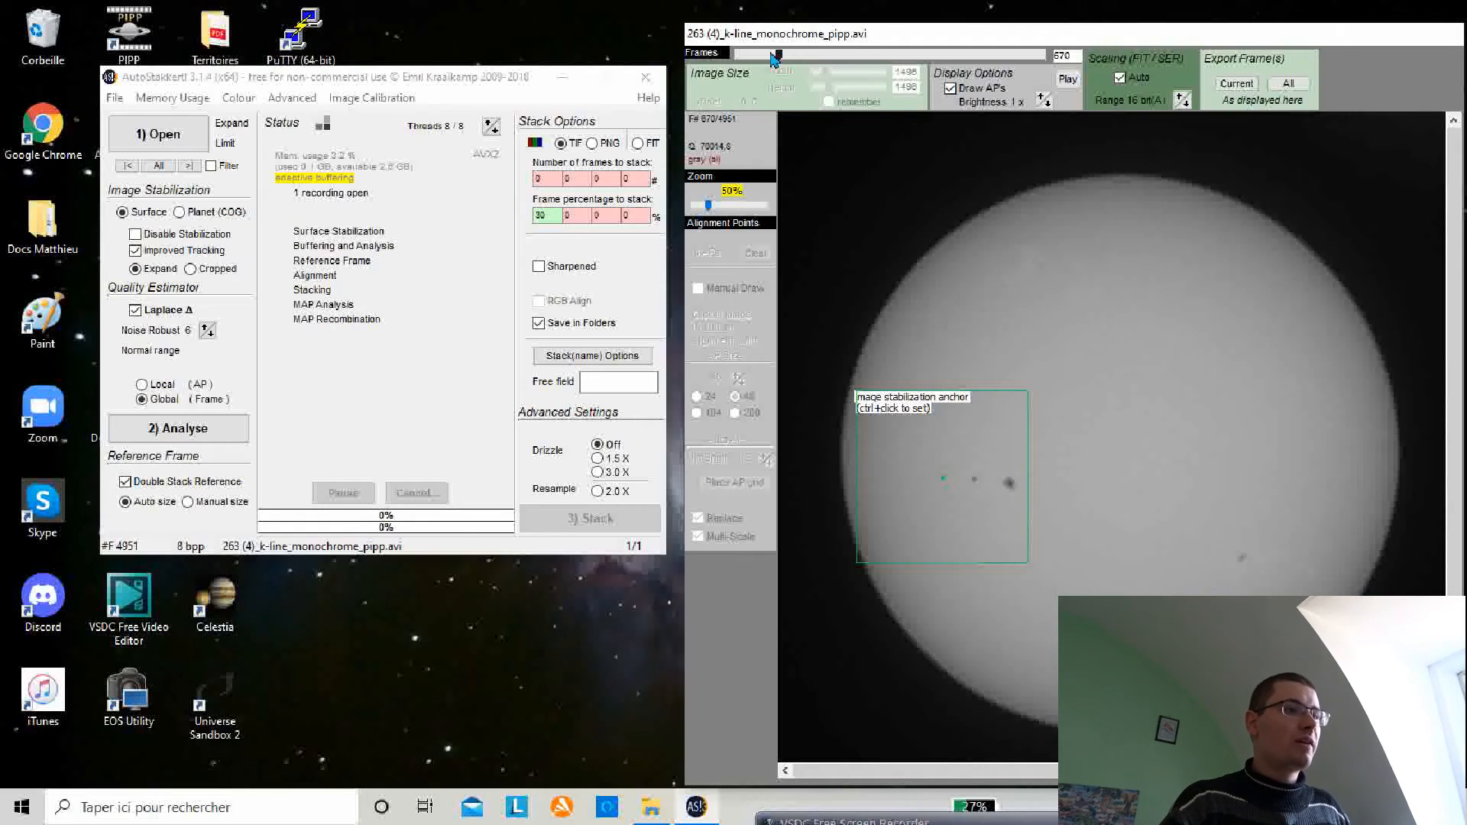
pyautogui.click(197, 430)
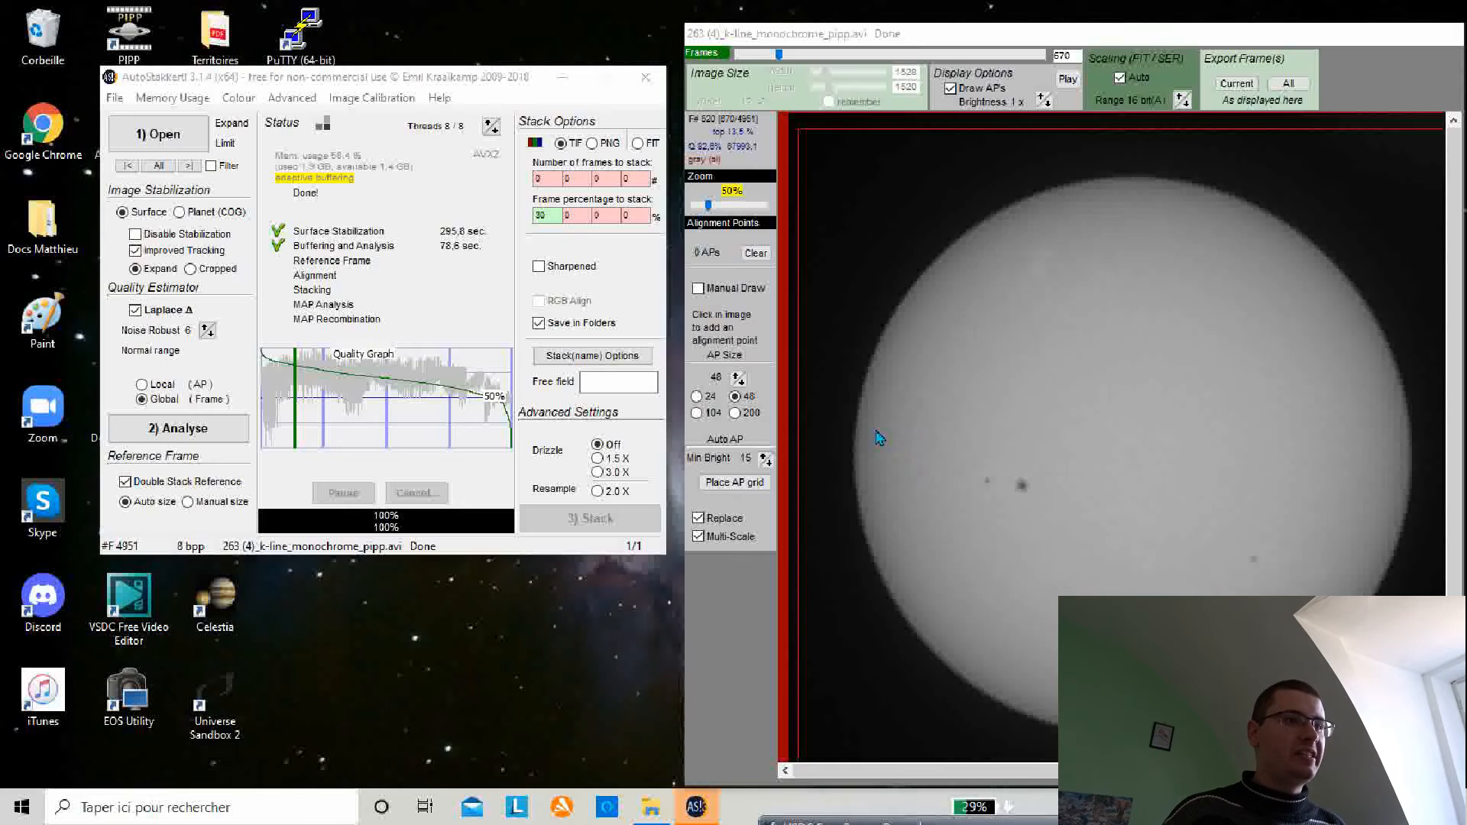
# Step: Place an automatic alignment point grid, then clear all alignment points
pyautogui.click(733, 482)
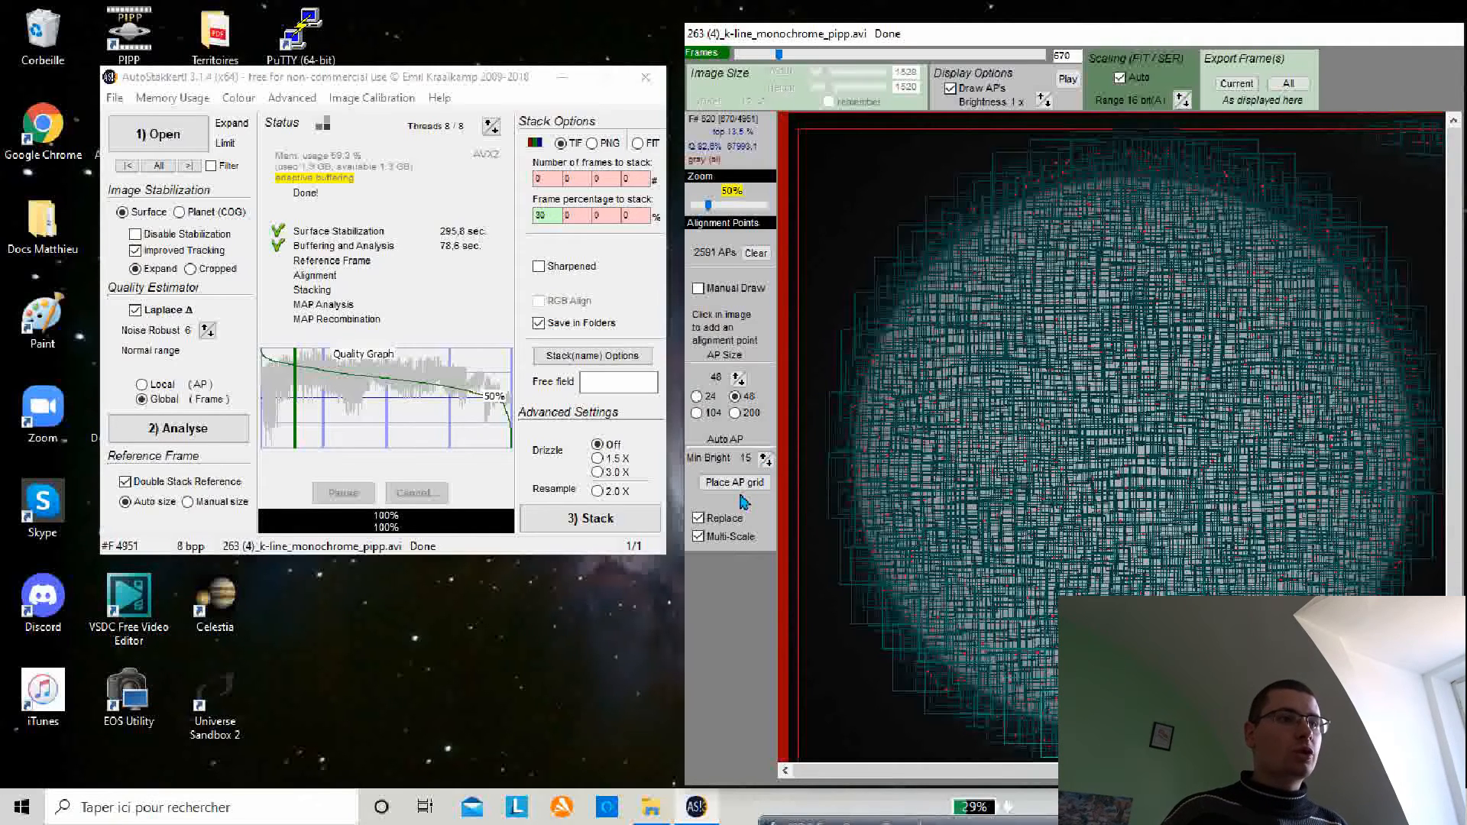
pyautogui.click(755, 255)
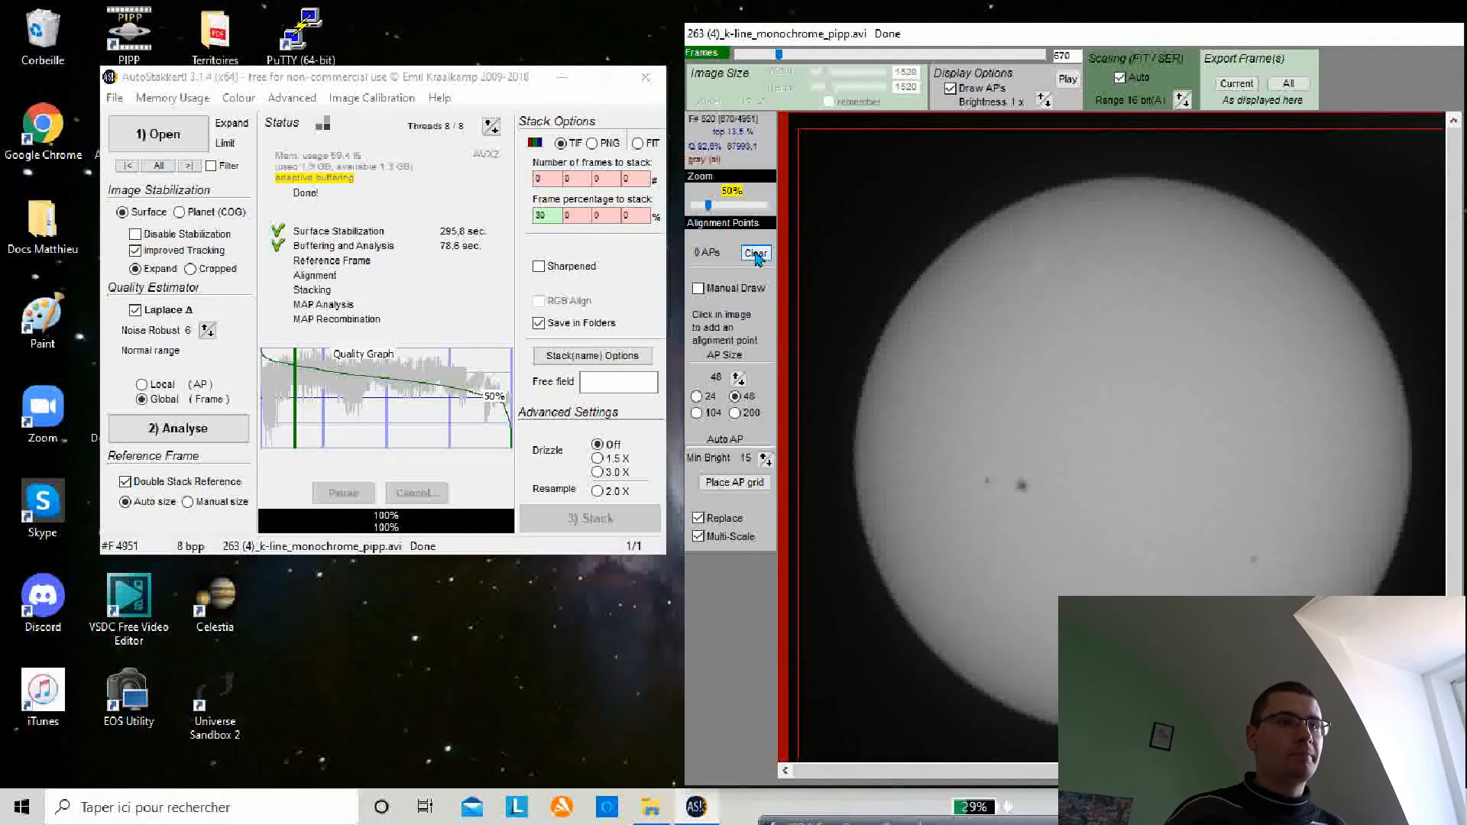
# Step: Place an alignment point grid with minimum brightness 25 and start stacking
pyautogui.click(763, 456)
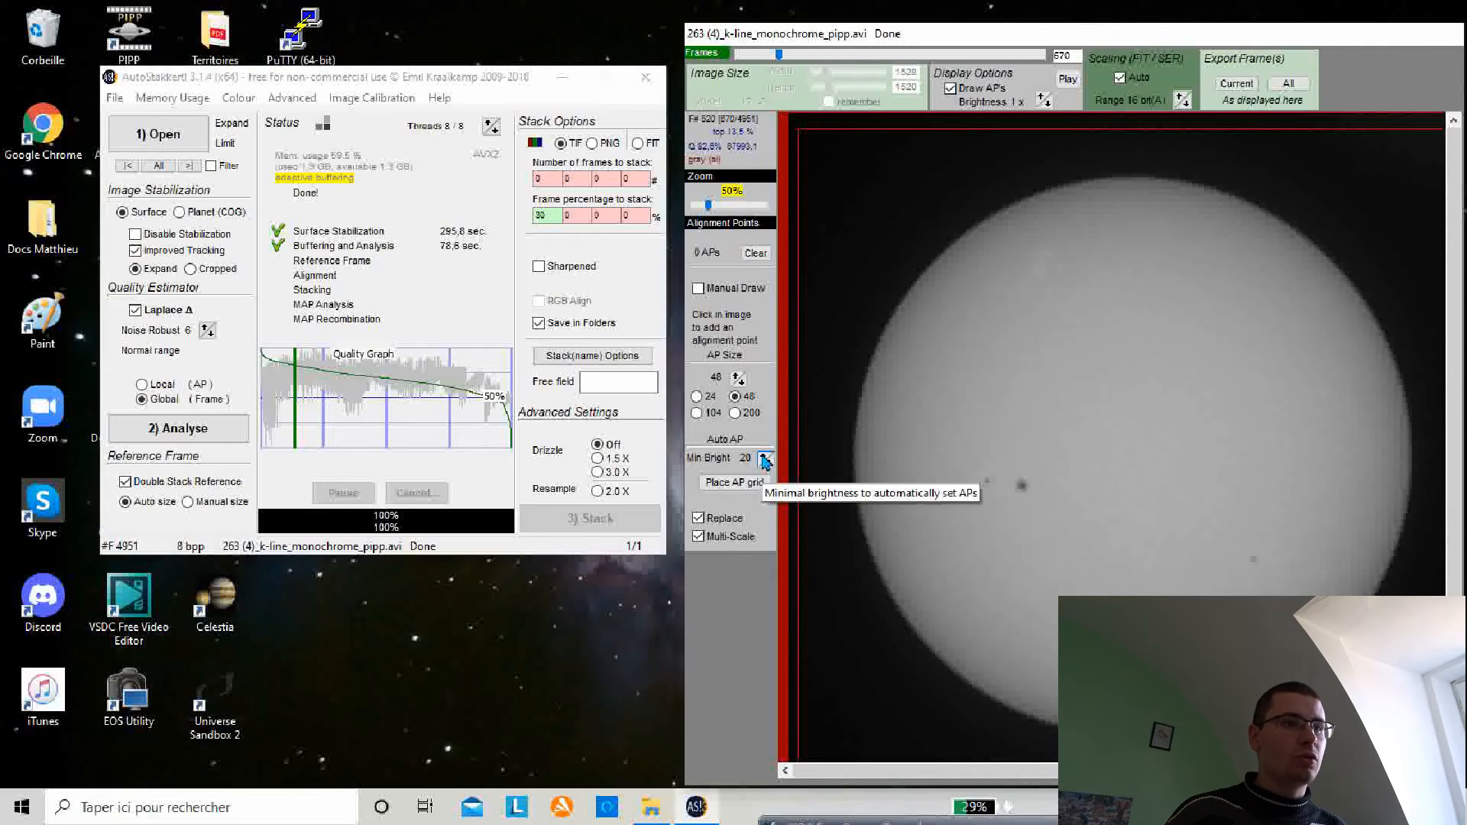
pyautogui.click(763, 456)
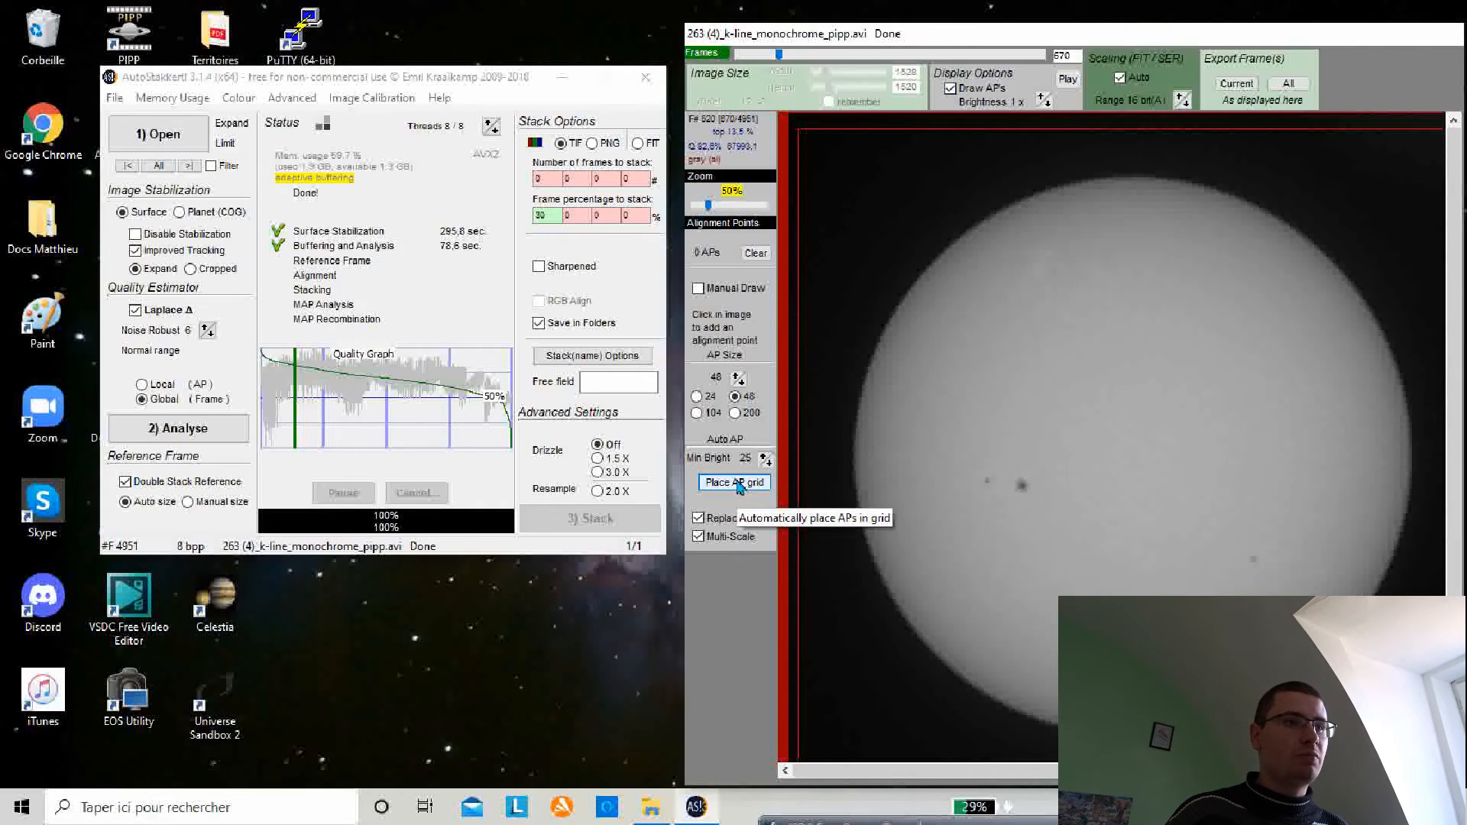
pyautogui.click(738, 484)
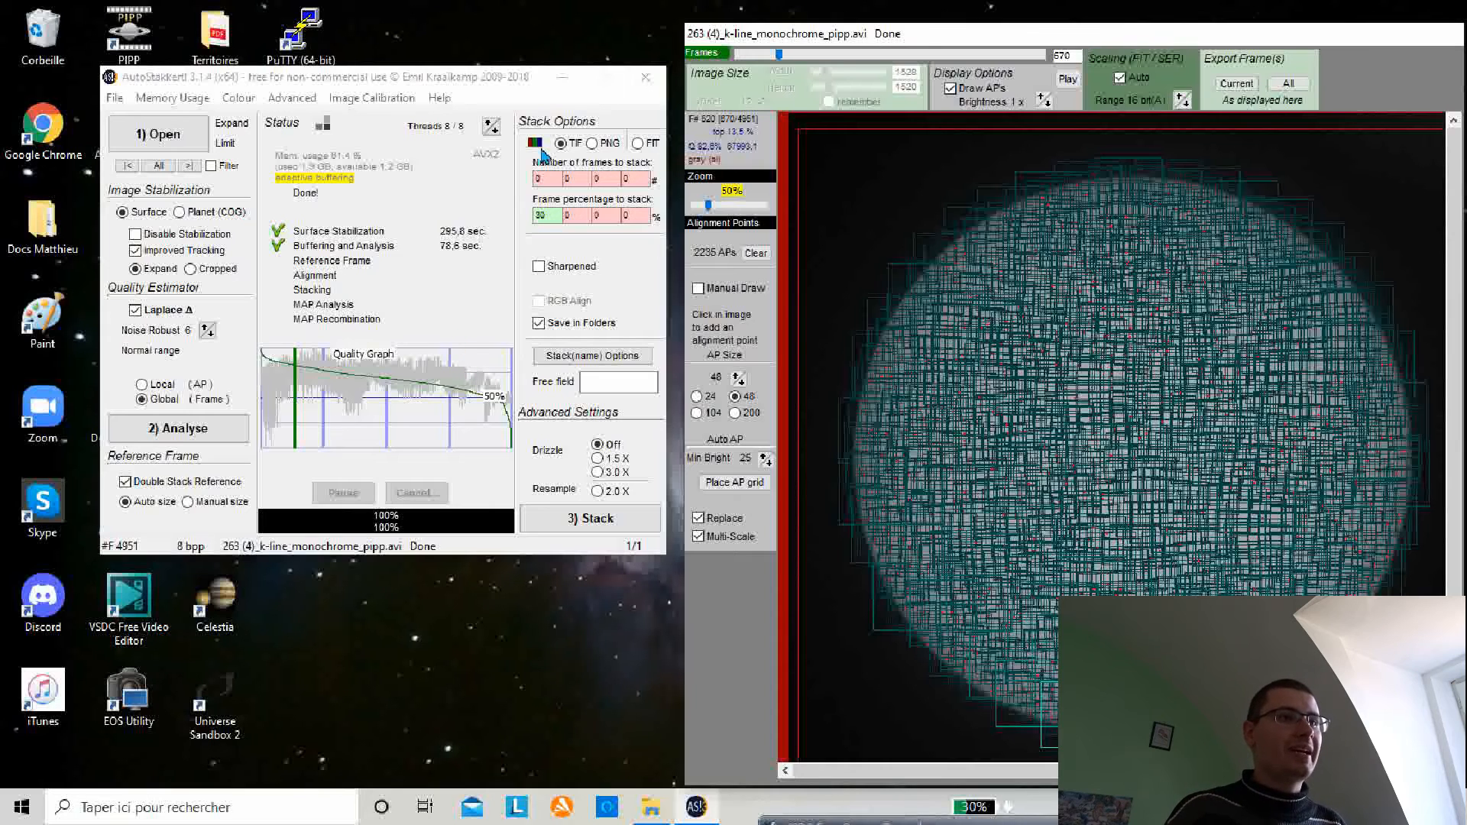
pyautogui.click(611, 520)
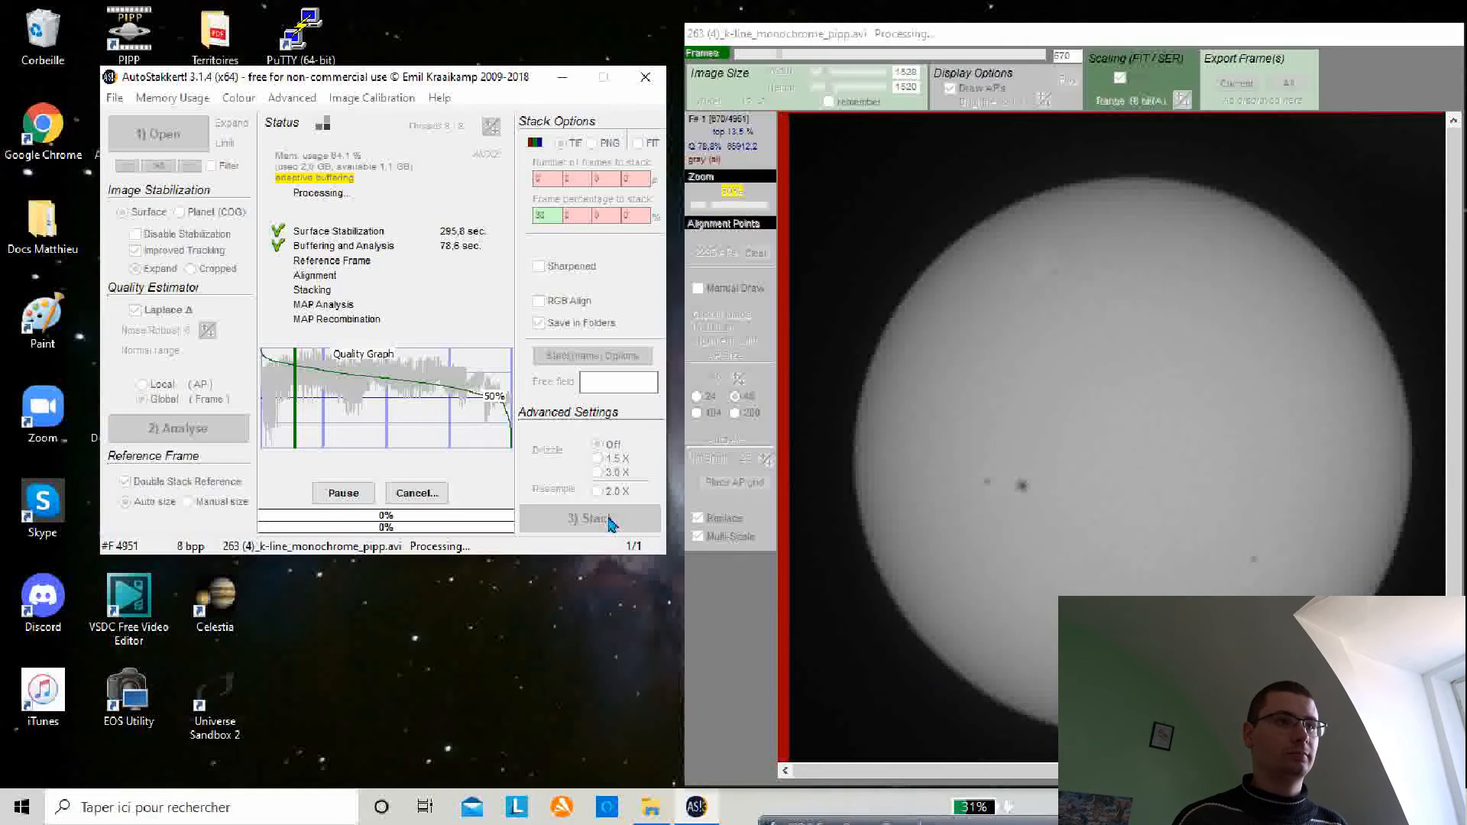
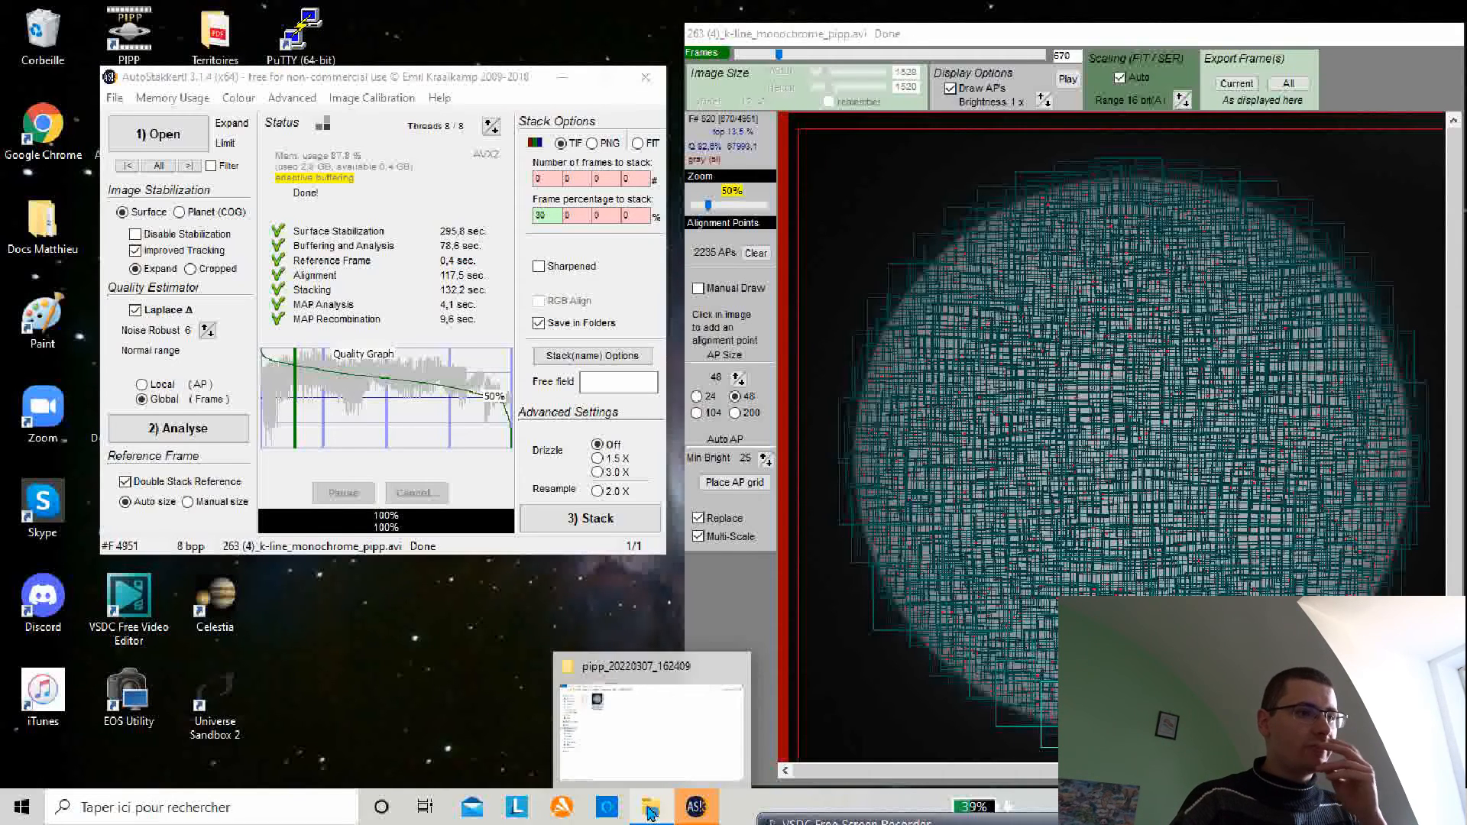
# Step: Open the stacked TIF in the AS_P30 output folder to inspect the result, then close the viewer
pyautogui.click(649, 809)
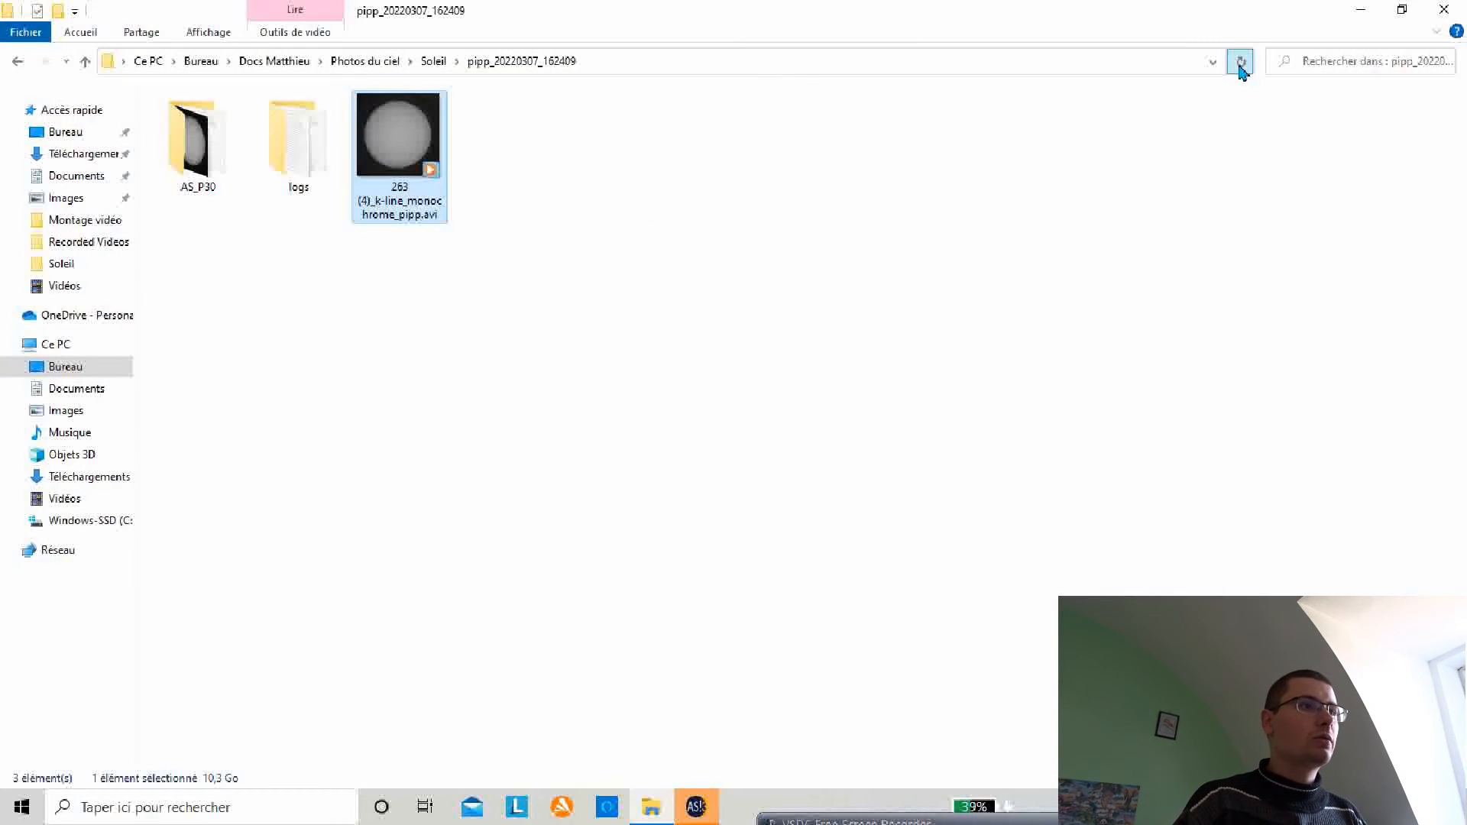
pyautogui.doubleClick(200, 162)
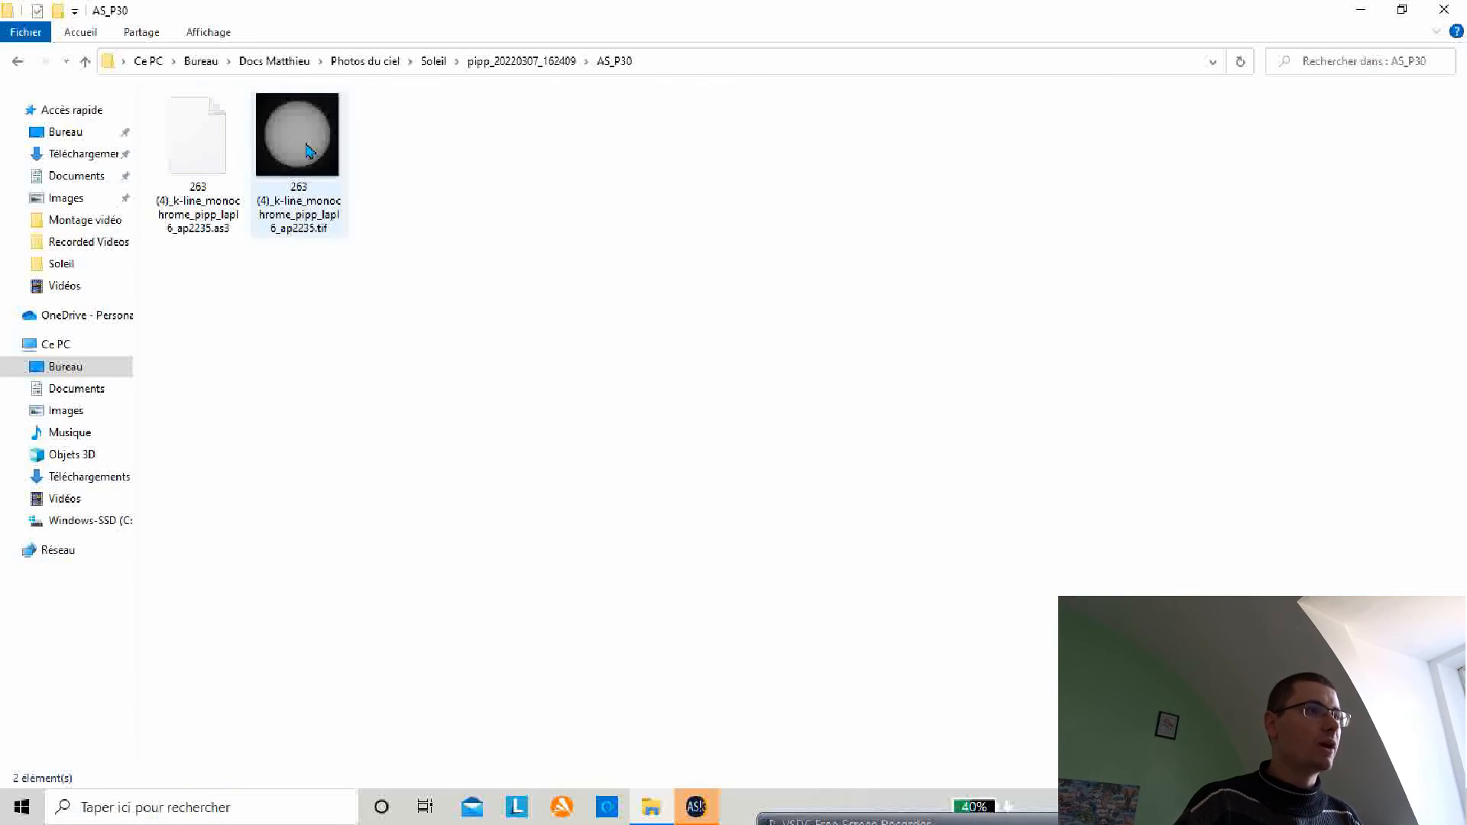
pyautogui.doubleClick(308, 150)
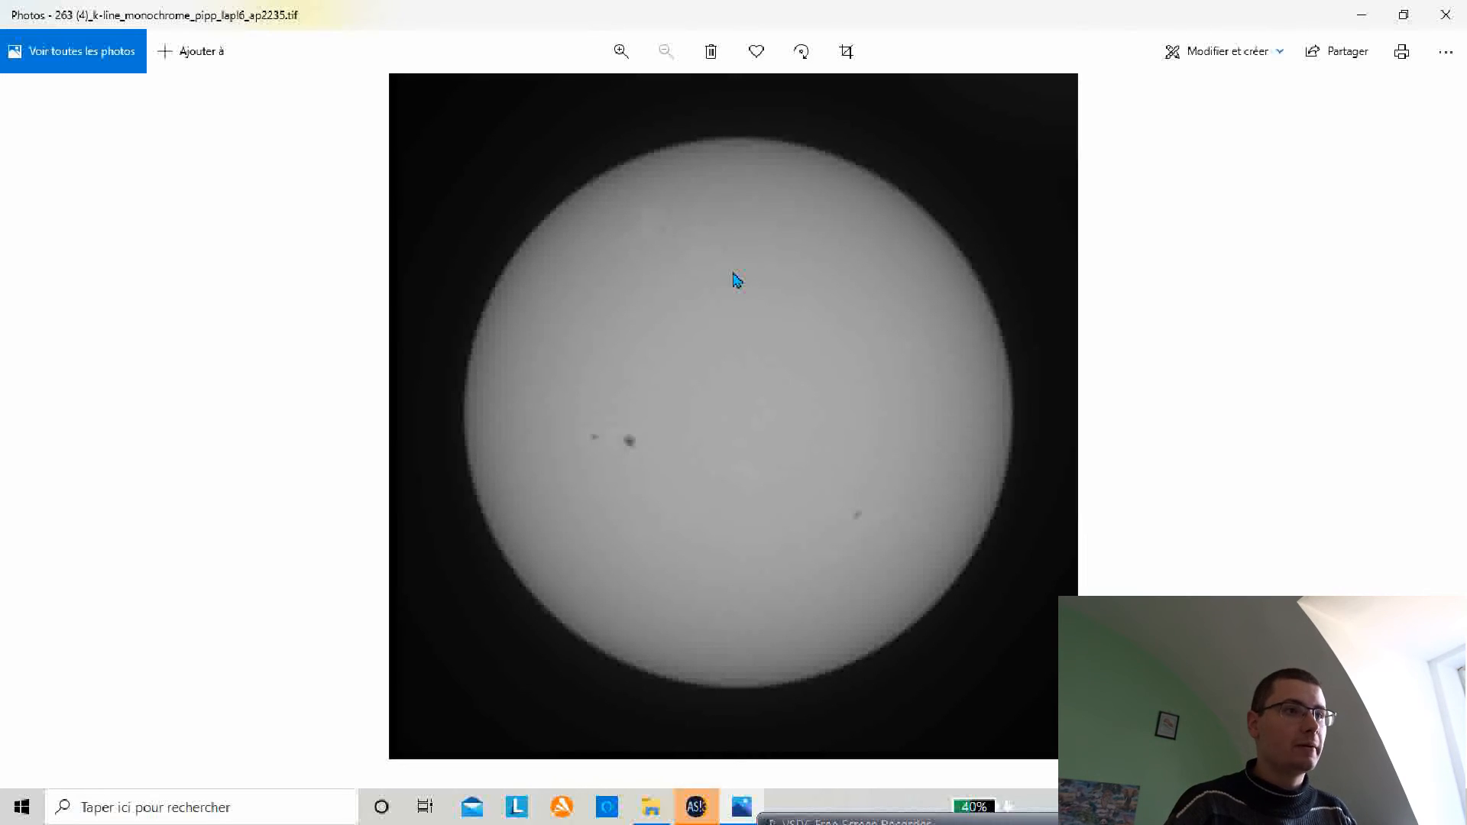
pyautogui.click(1456, 9)
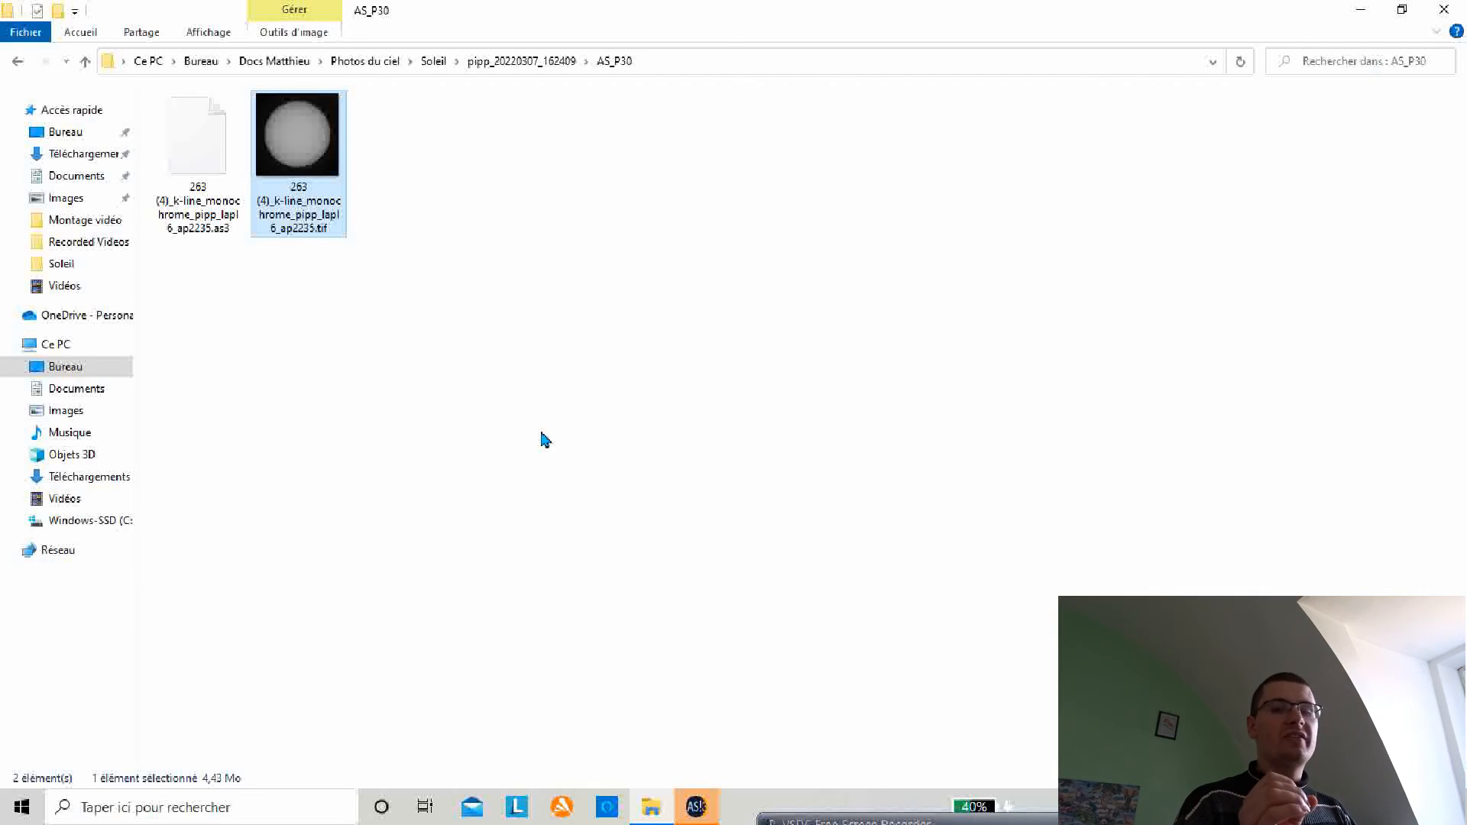
pyautogui.doubleClick(304, 169)
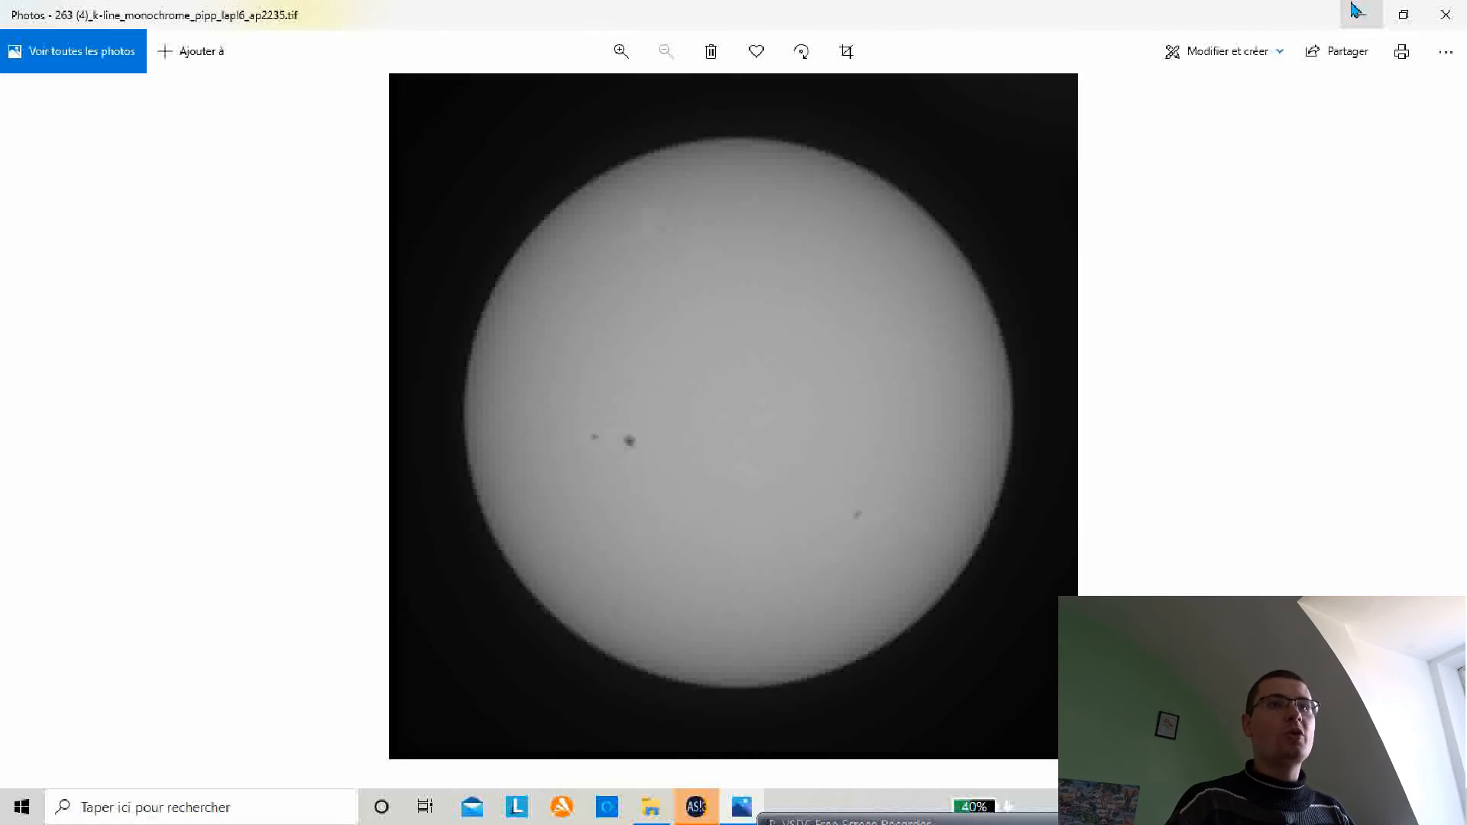
pyautogui.click(1446, 17)
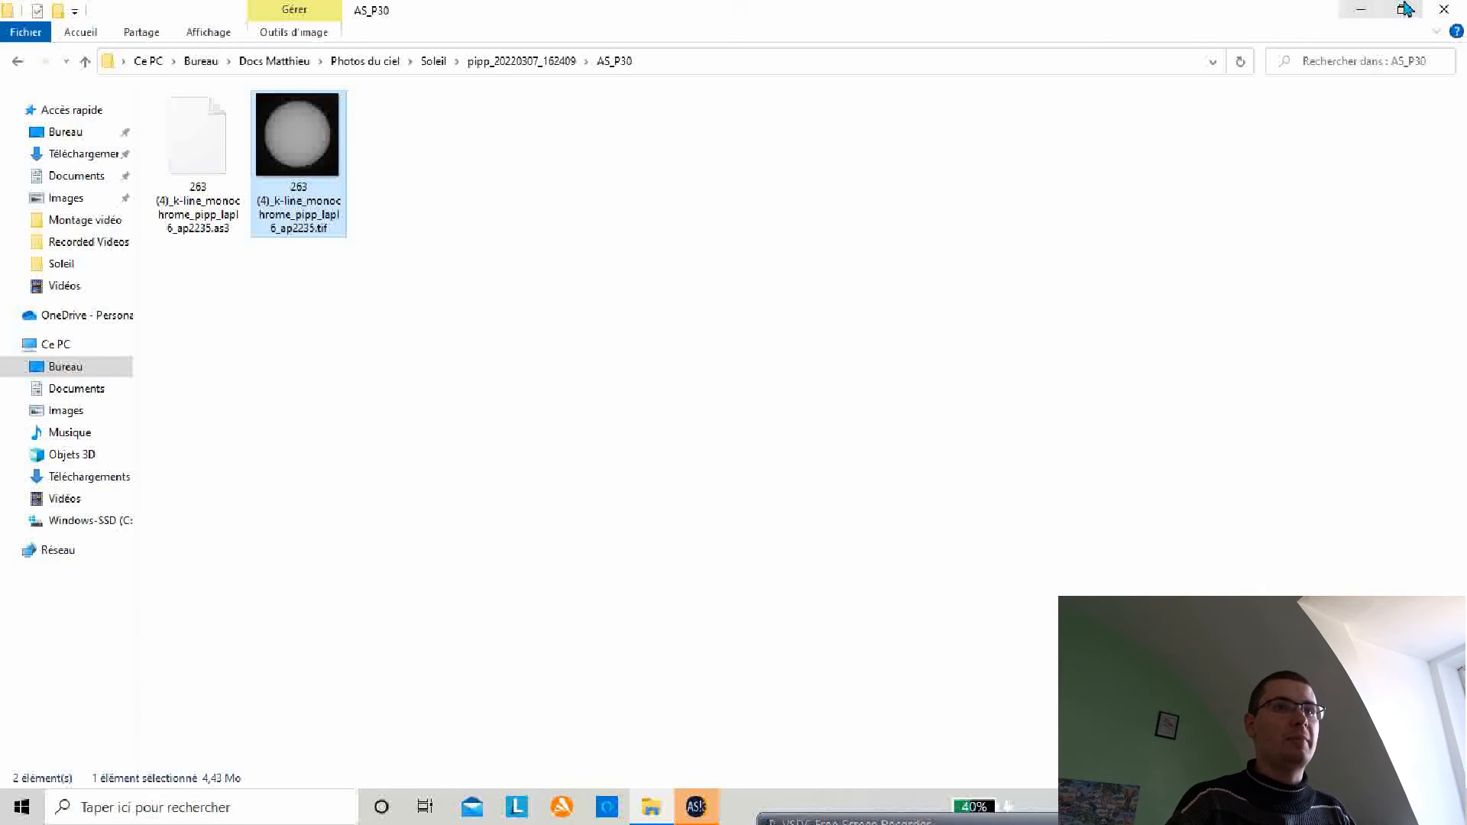
pyautogui.click(1356, 10)
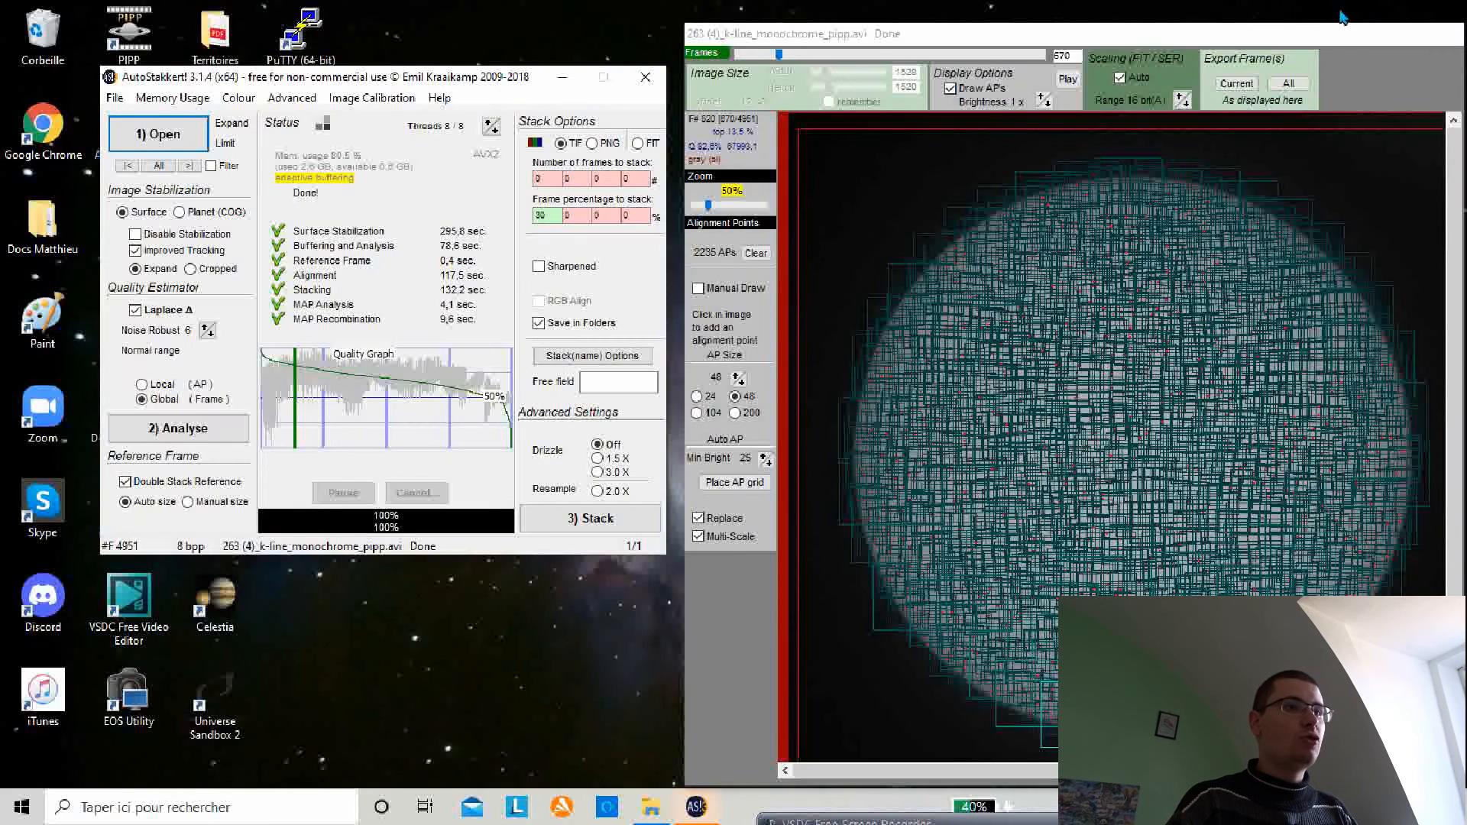
# Step: Close the current recording and exit AutoStakkert
pyautogui.click(115, 98)
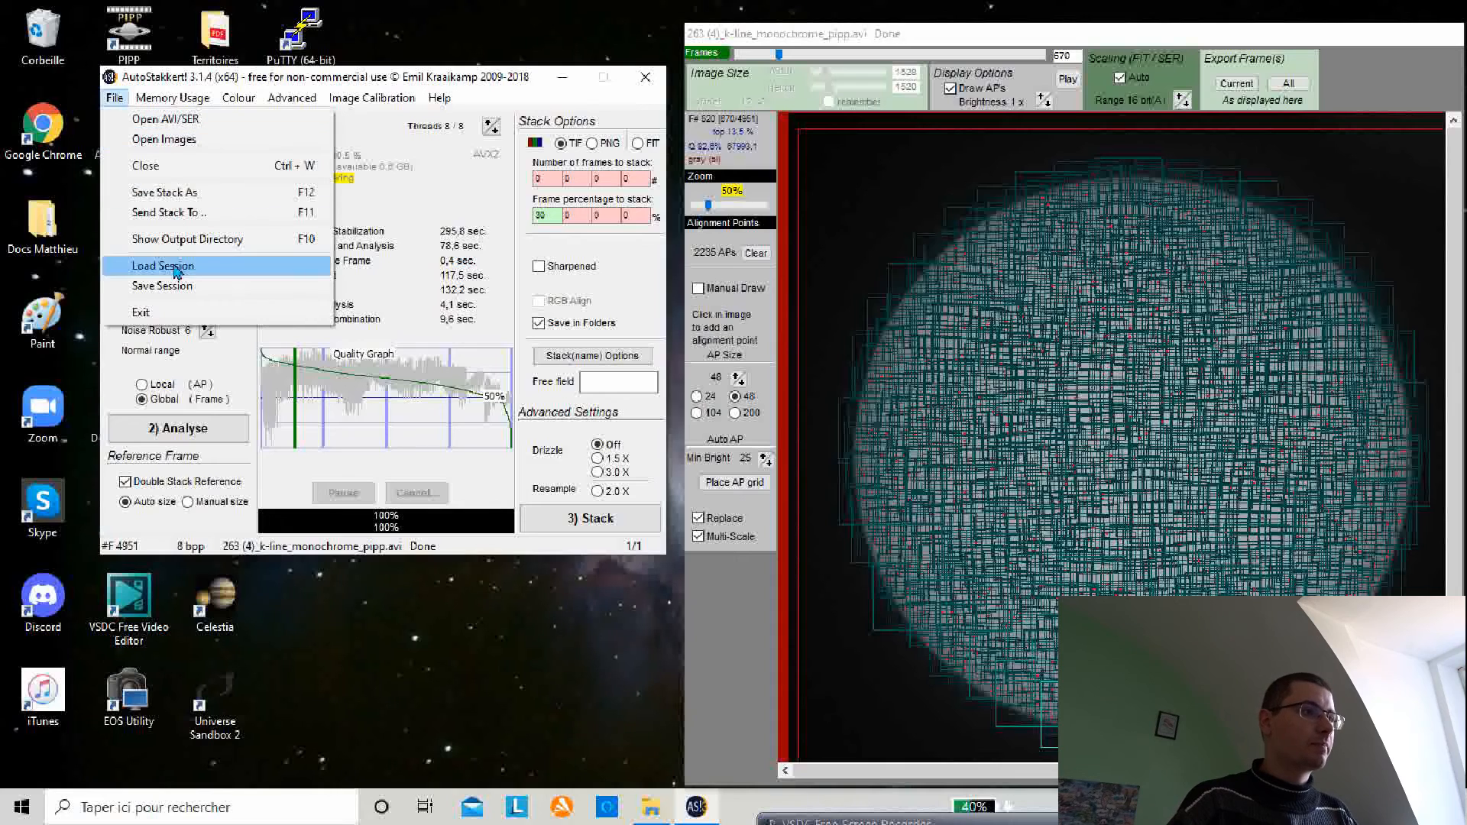
pyautogui.click(162, 174)
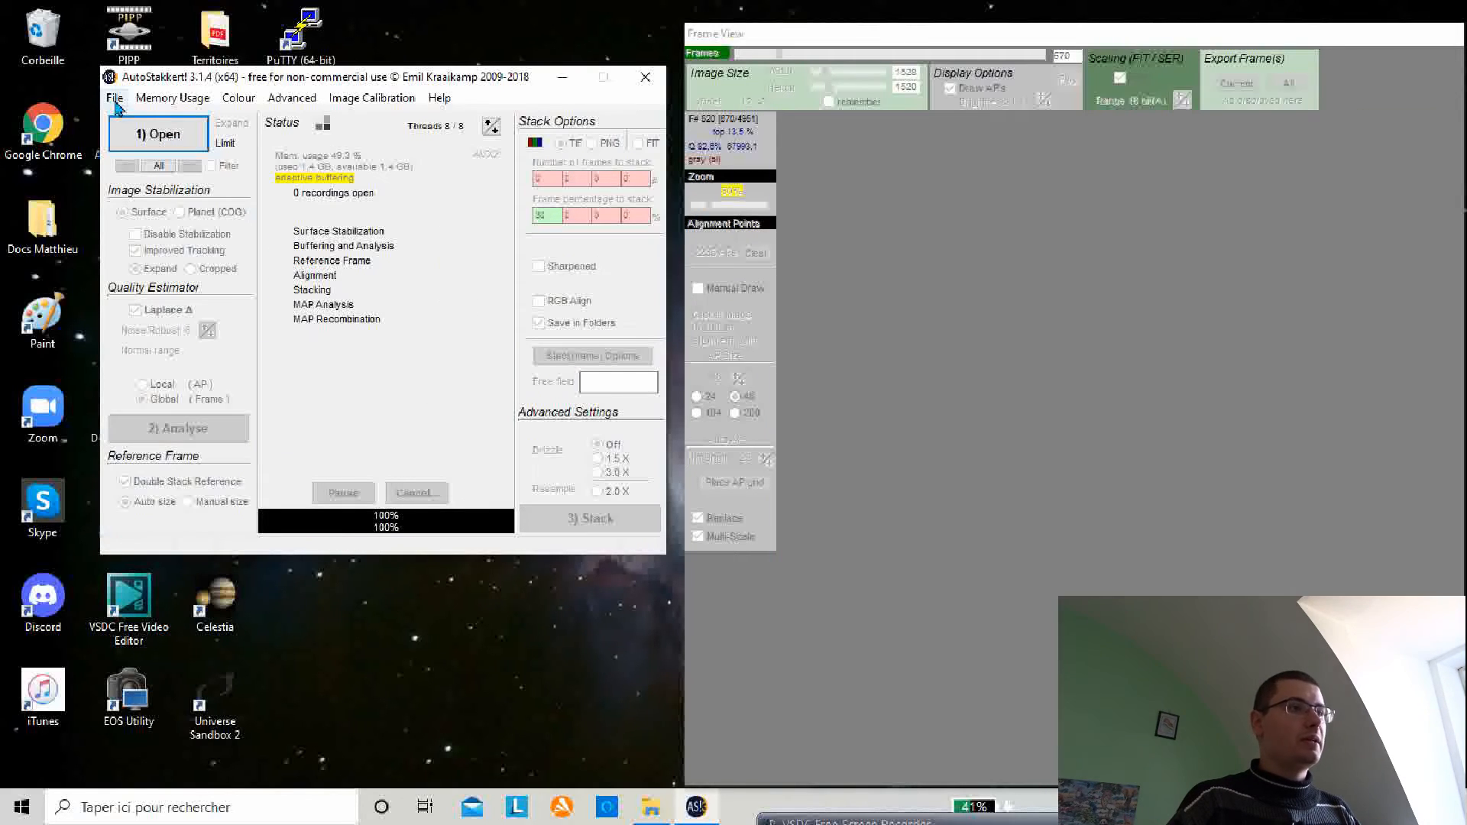
pyautogui.click(115, 100)
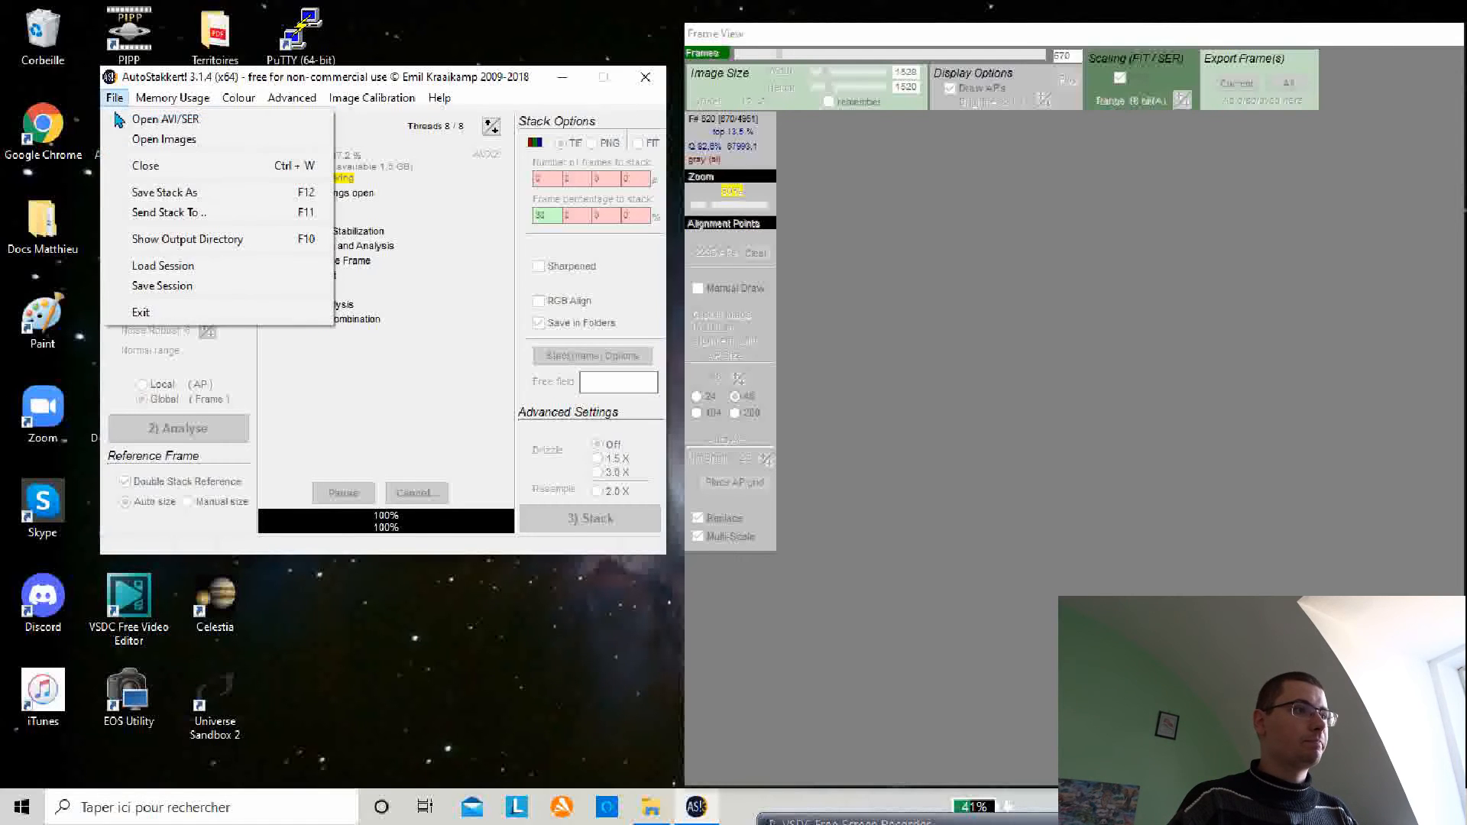
pyautogui.click(189, 311)
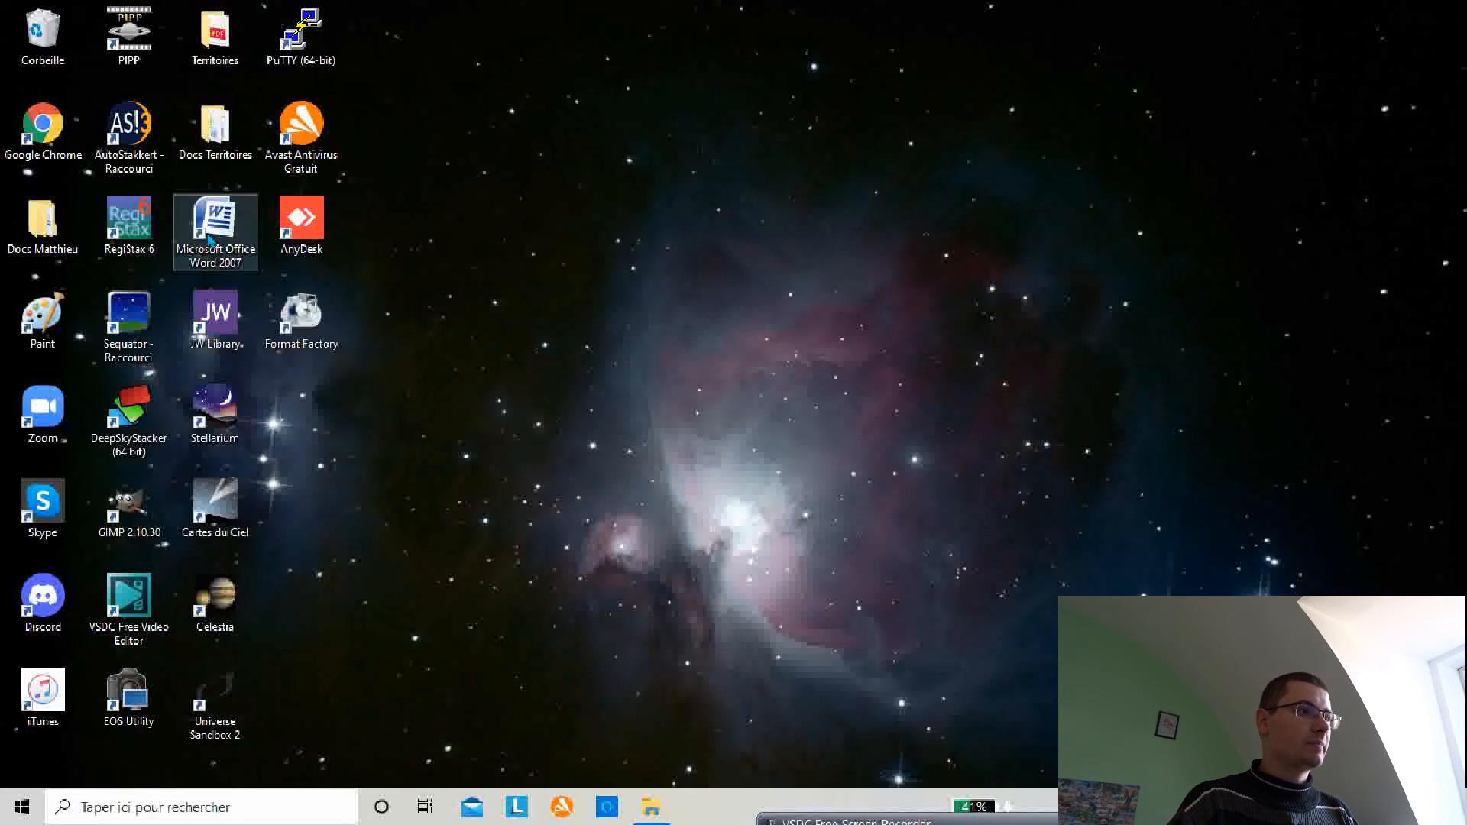
# Step: Launch RegiStax 6 and open the stacked TIF from the AS_P30 folder, accepting intensity-level stretching
pyautogui.doubleClick(142, 226)
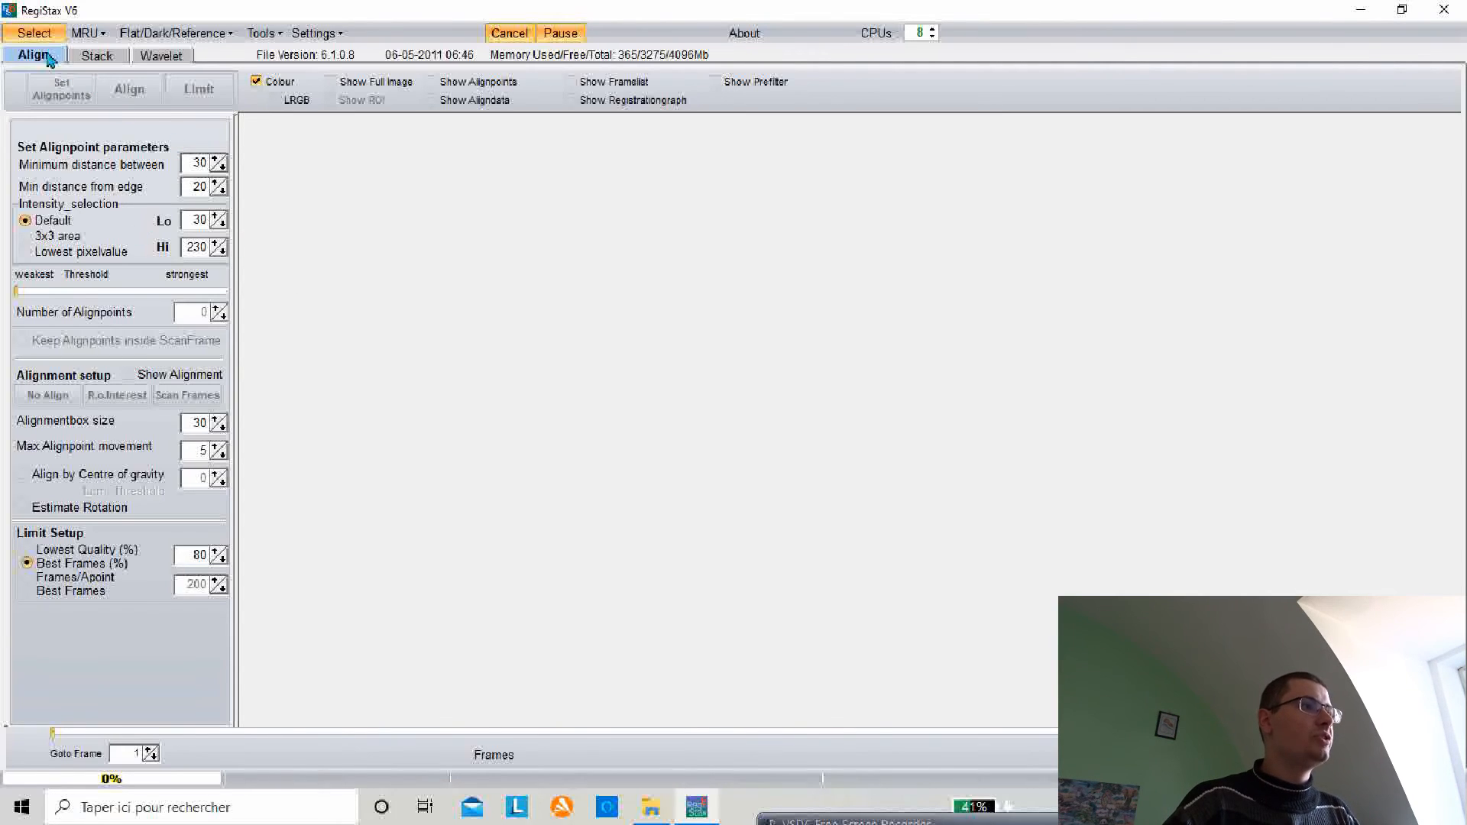
pyautogui.click(31, 32)
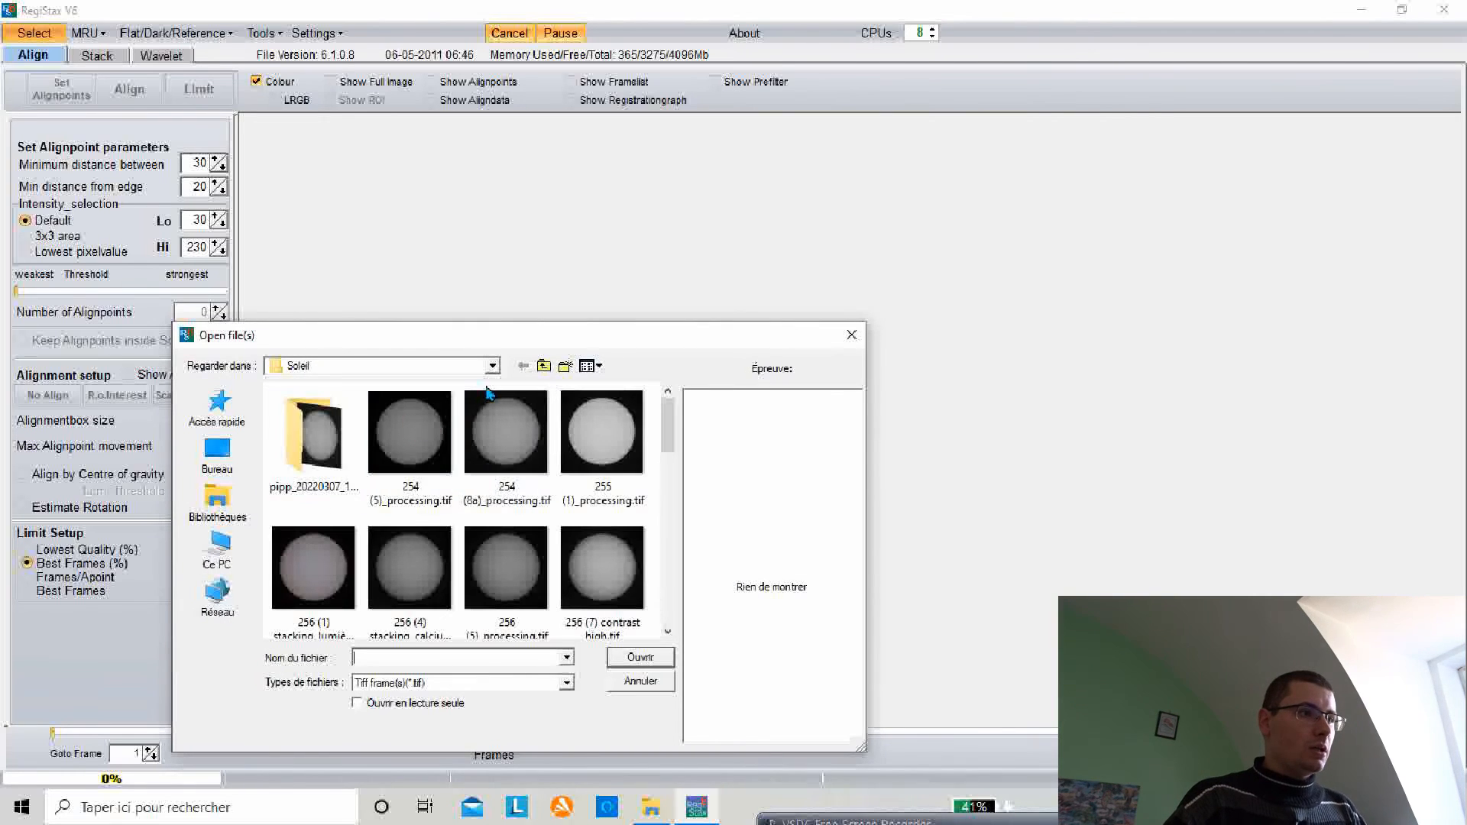
pyautogui.doubleClick(313, 455)
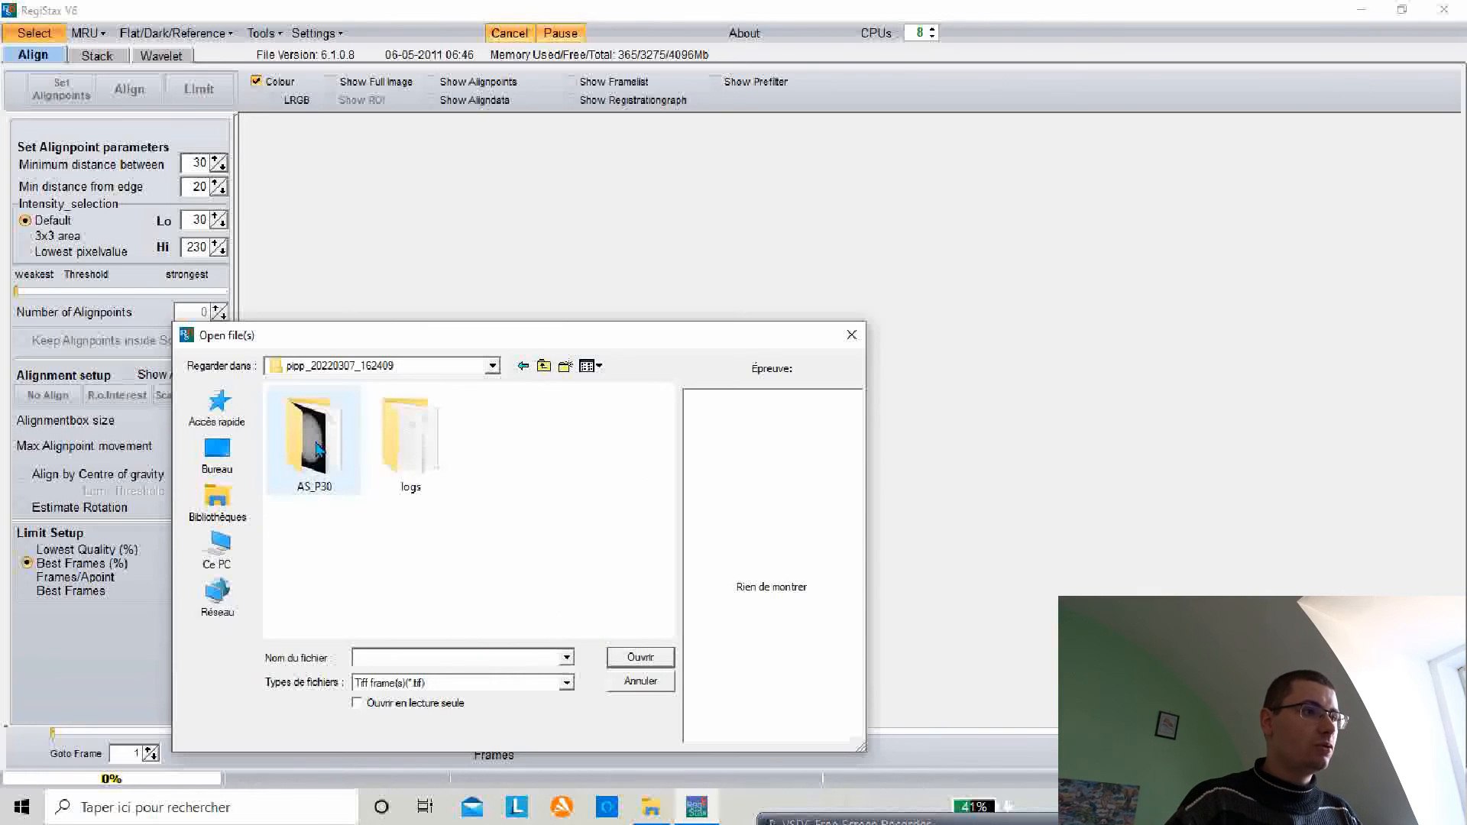
pyautogui.doubleClick(333, 447)
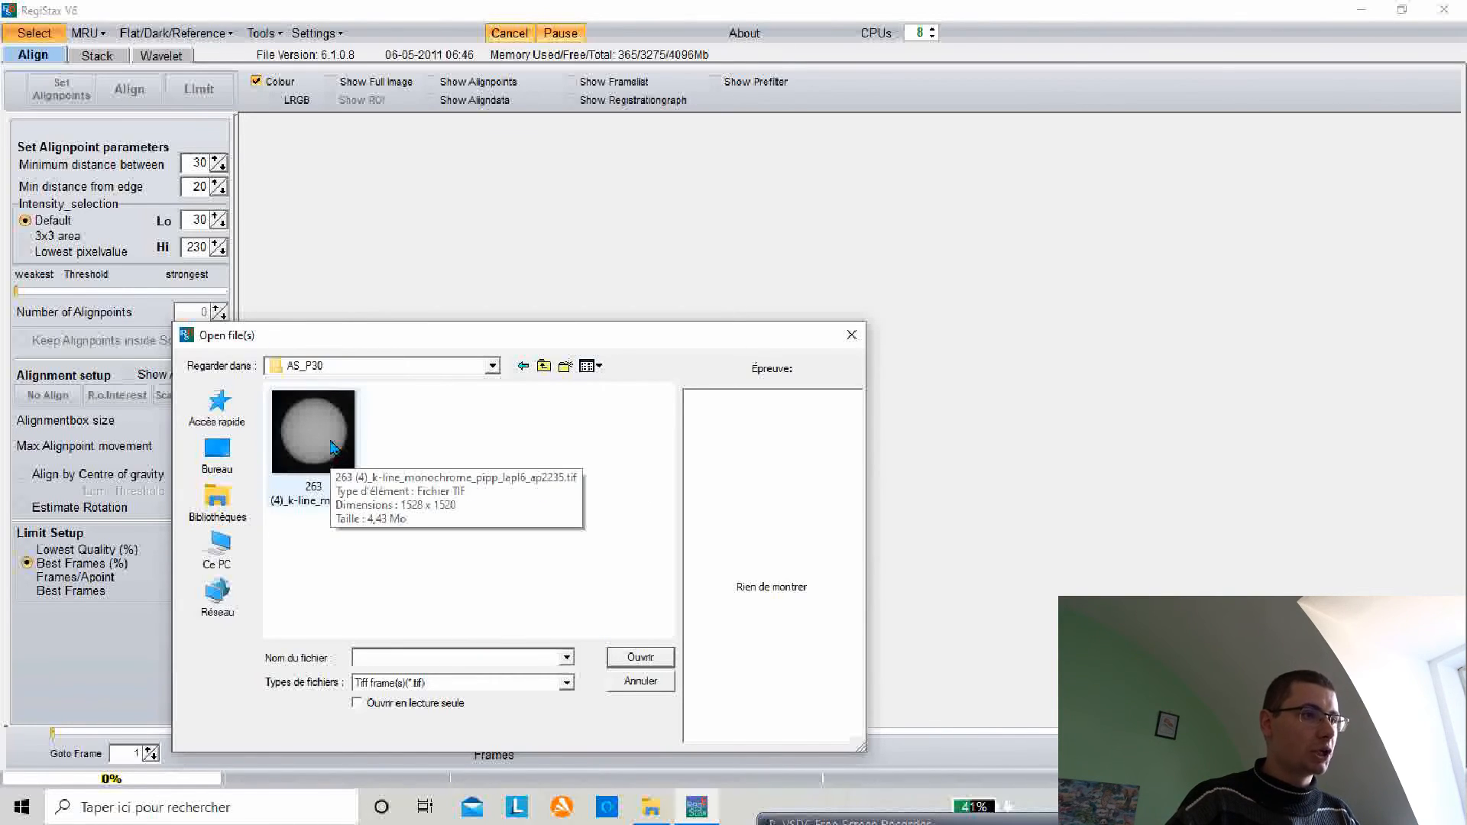
pyautogui.click(333, 452)
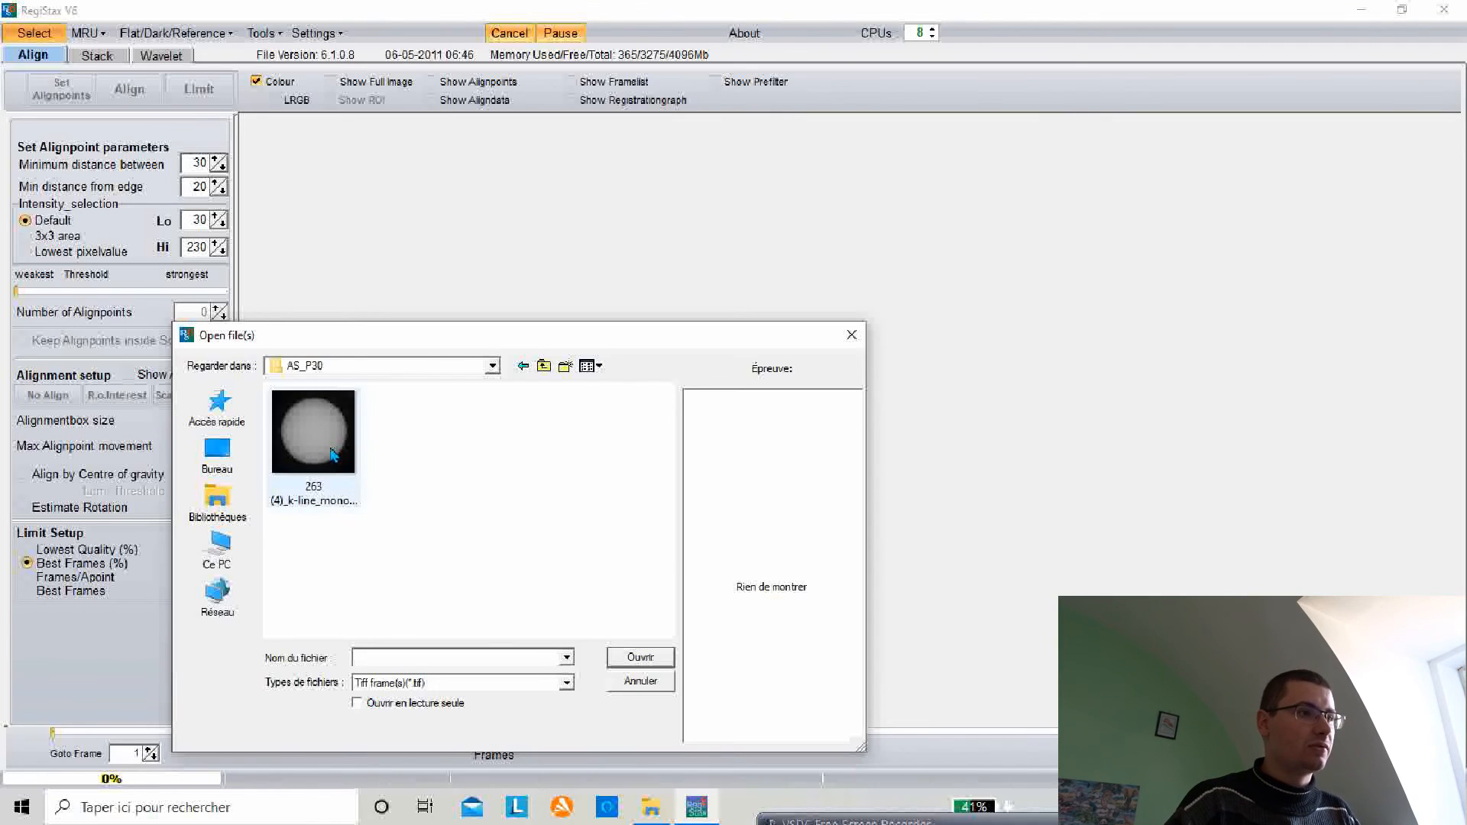
pyautogui.doubleClick(333, 452)
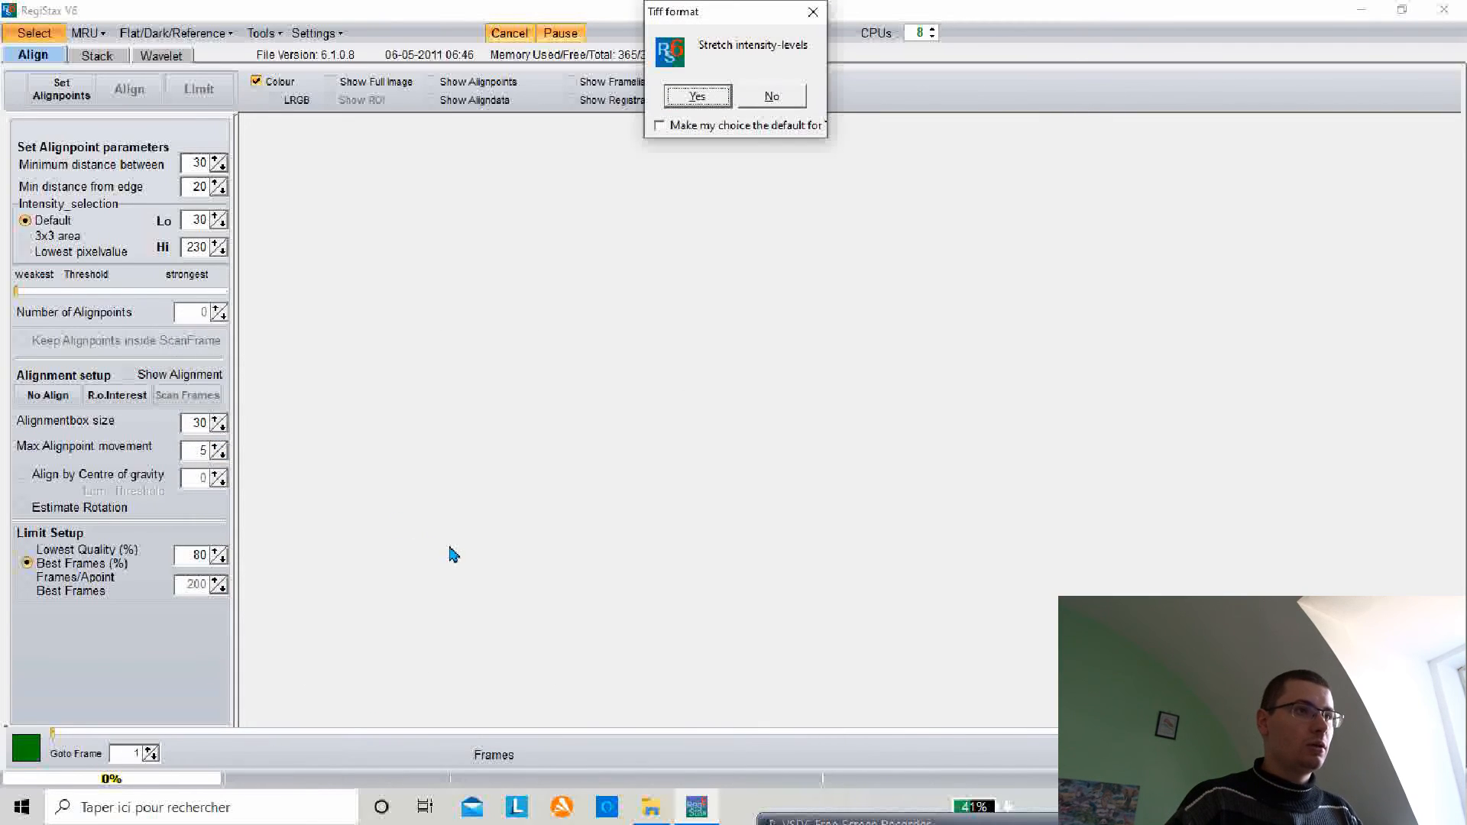
pyautogui.click(697, 97)
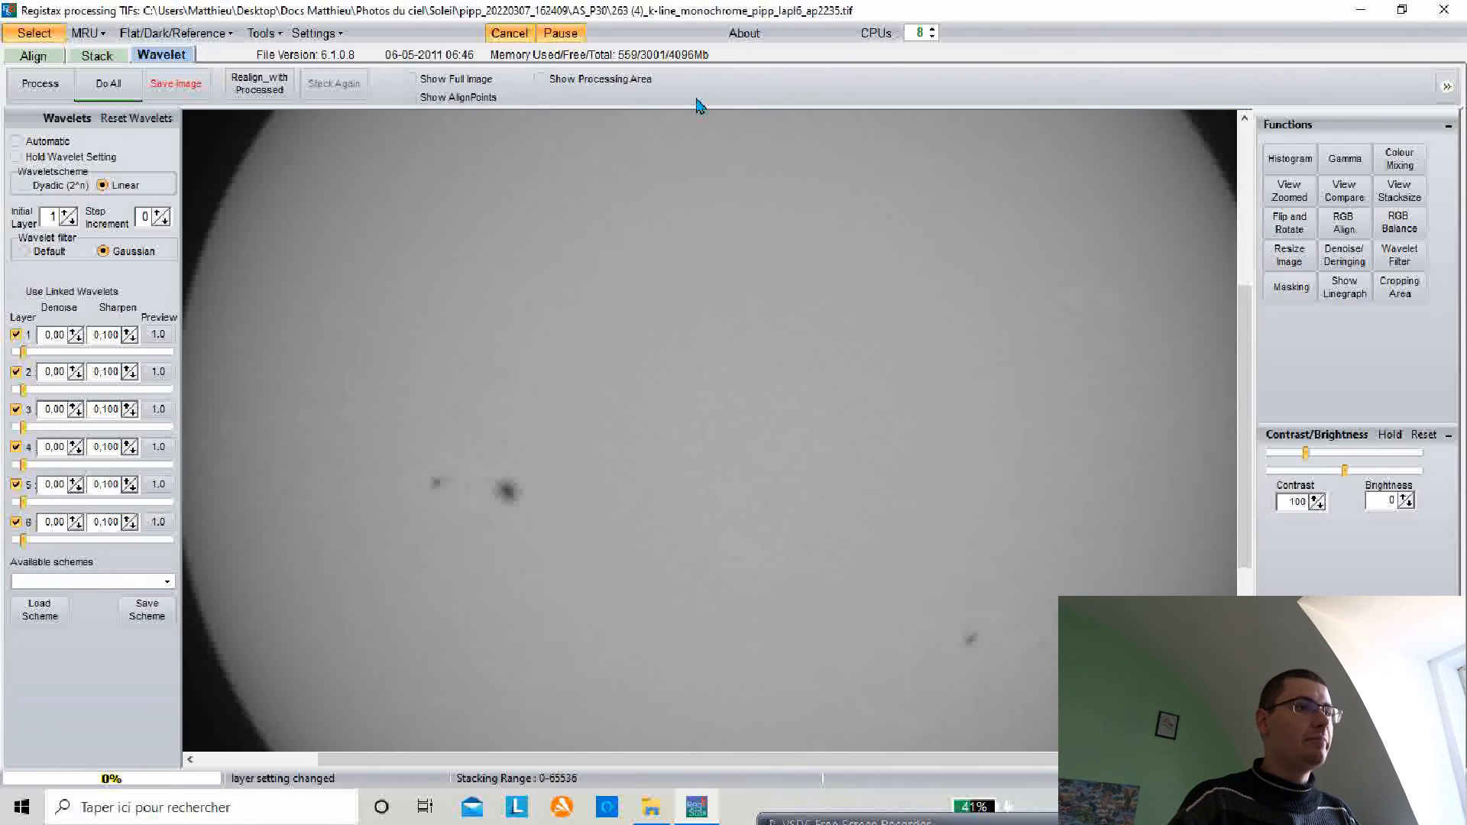
# Step: Show the full image and raise wavelet layers 1, 2 and 3 to about 52.1, 42.3 and 33.1
pyautogui.click(411, 80)
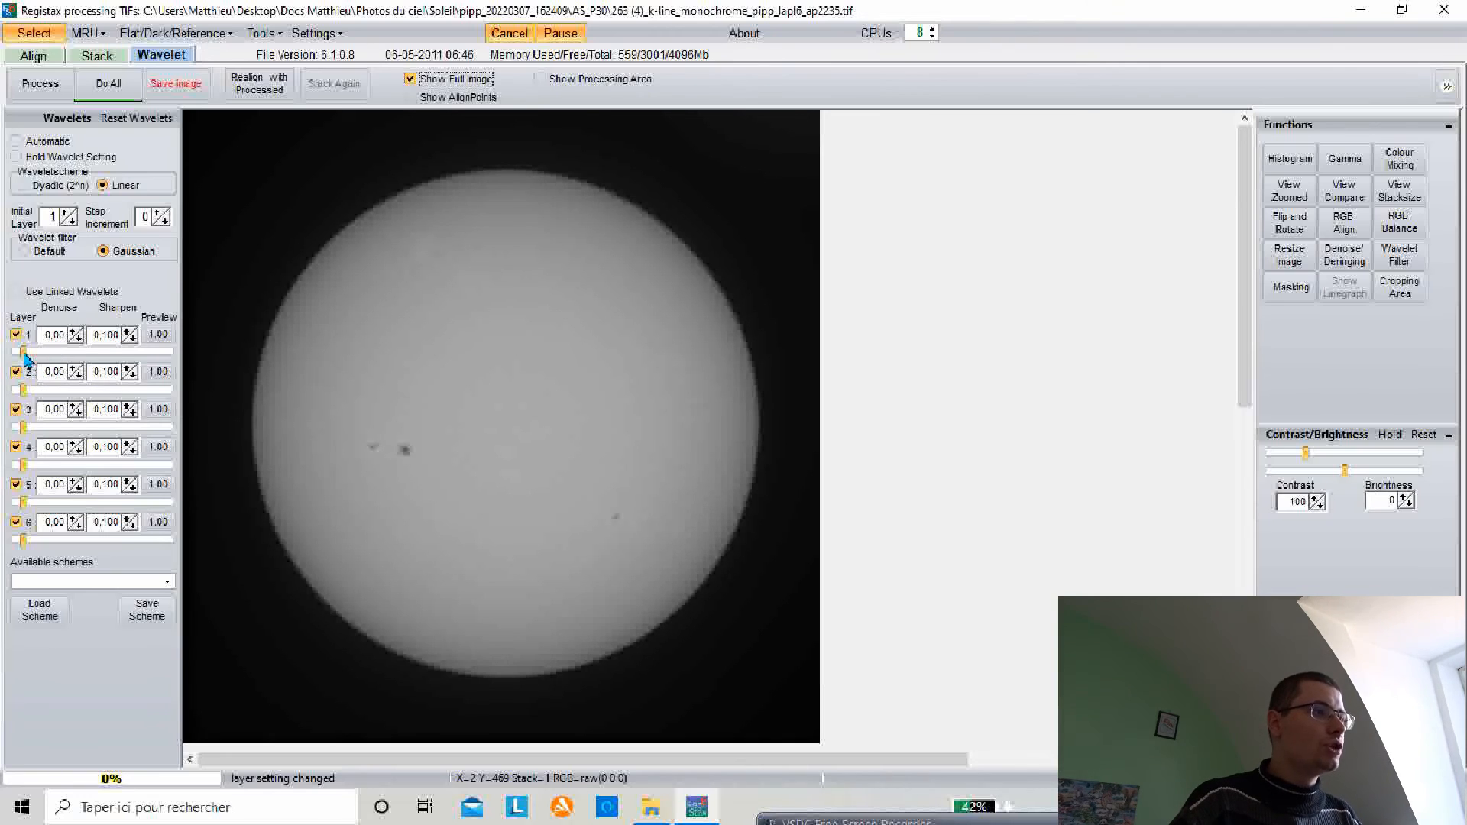
pyautogui.moveTo(24, 355); pyautogui.dragTo(99, 360)
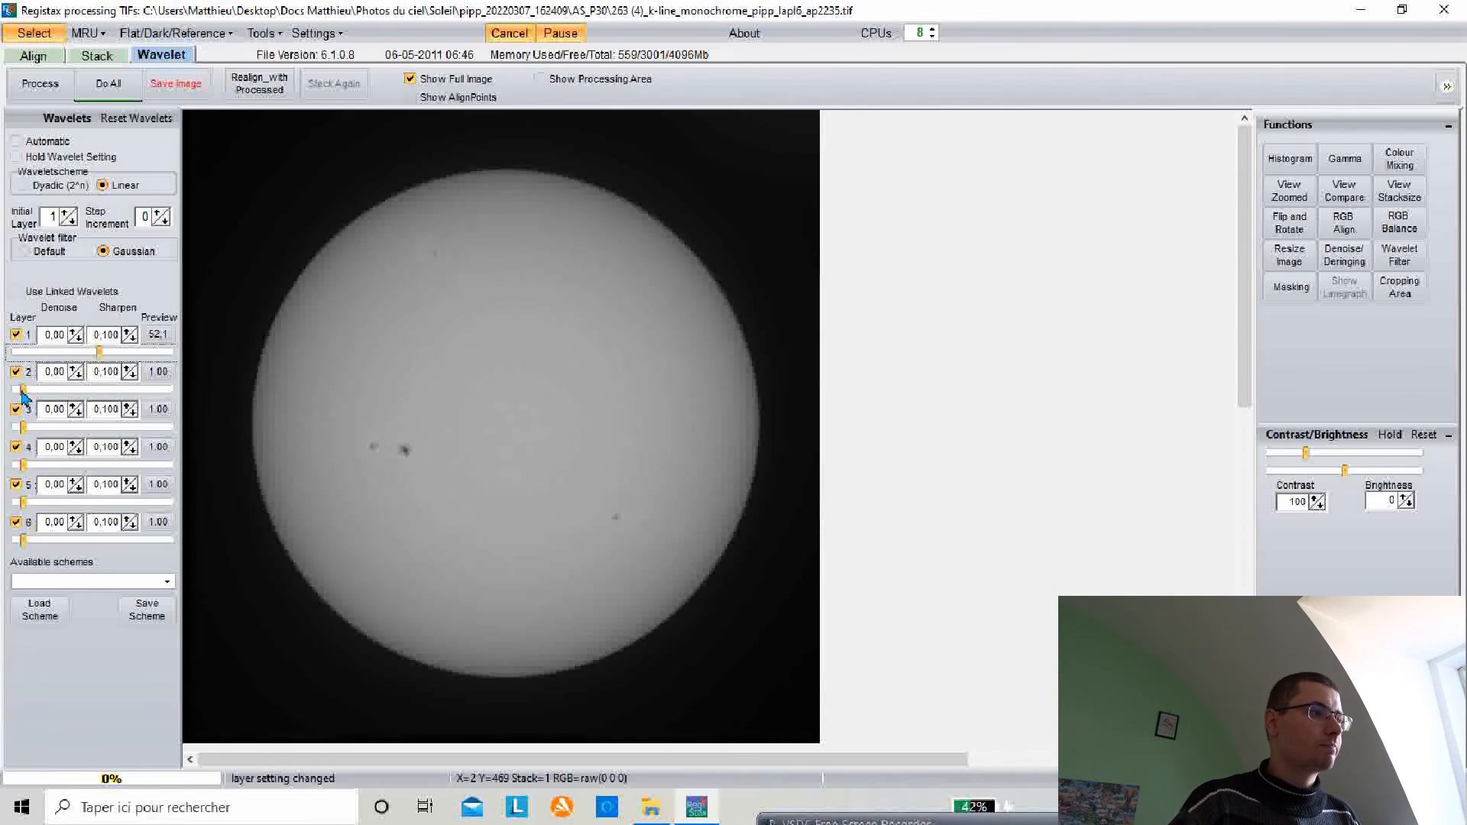
pyautogui.moveTo(22, 391); pyautogui.dragTo(82, 391)
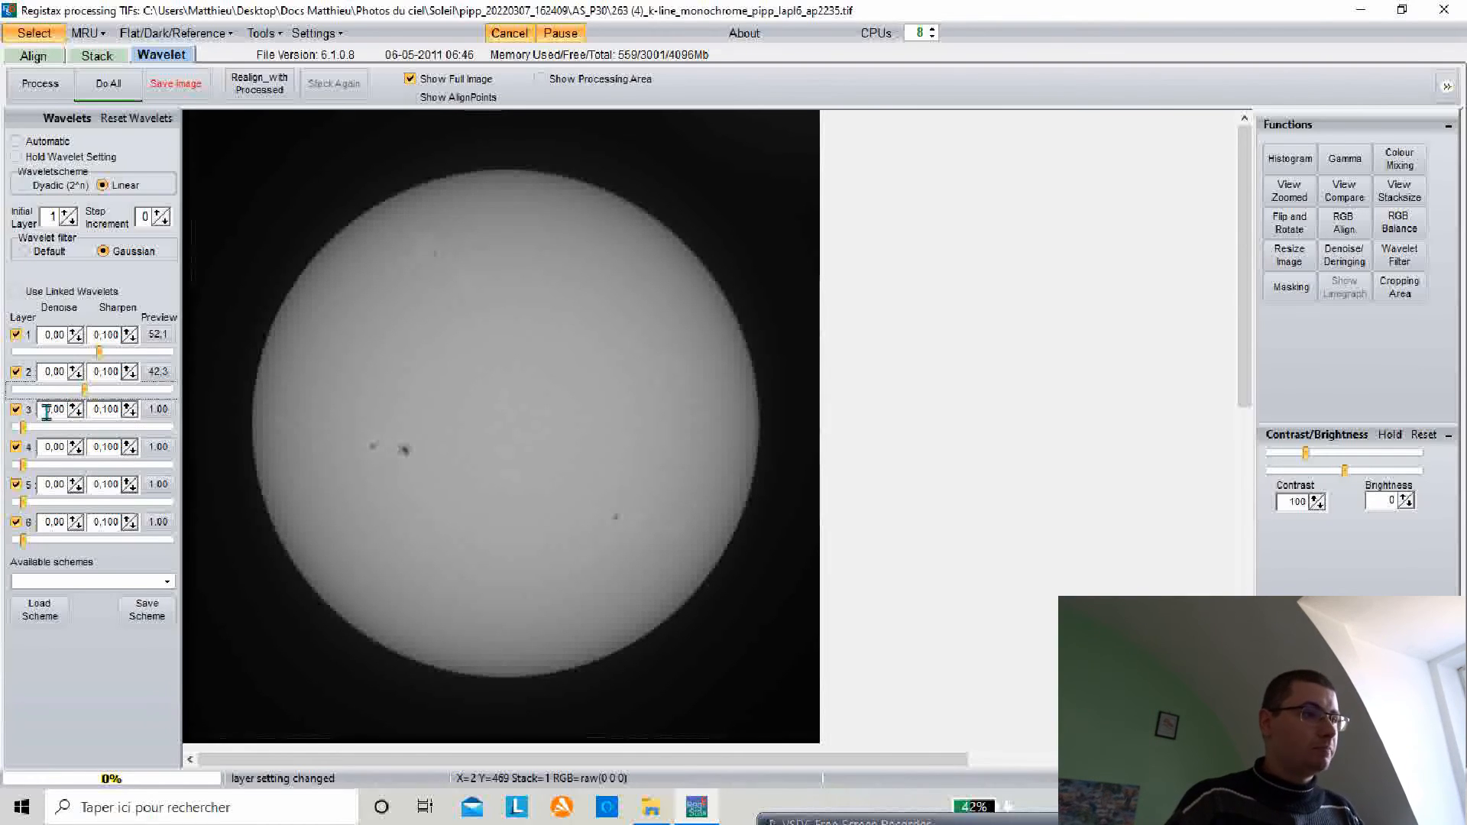
pyautogui.moveTo(24, 429); pyautogui.dragTo(69, 429)
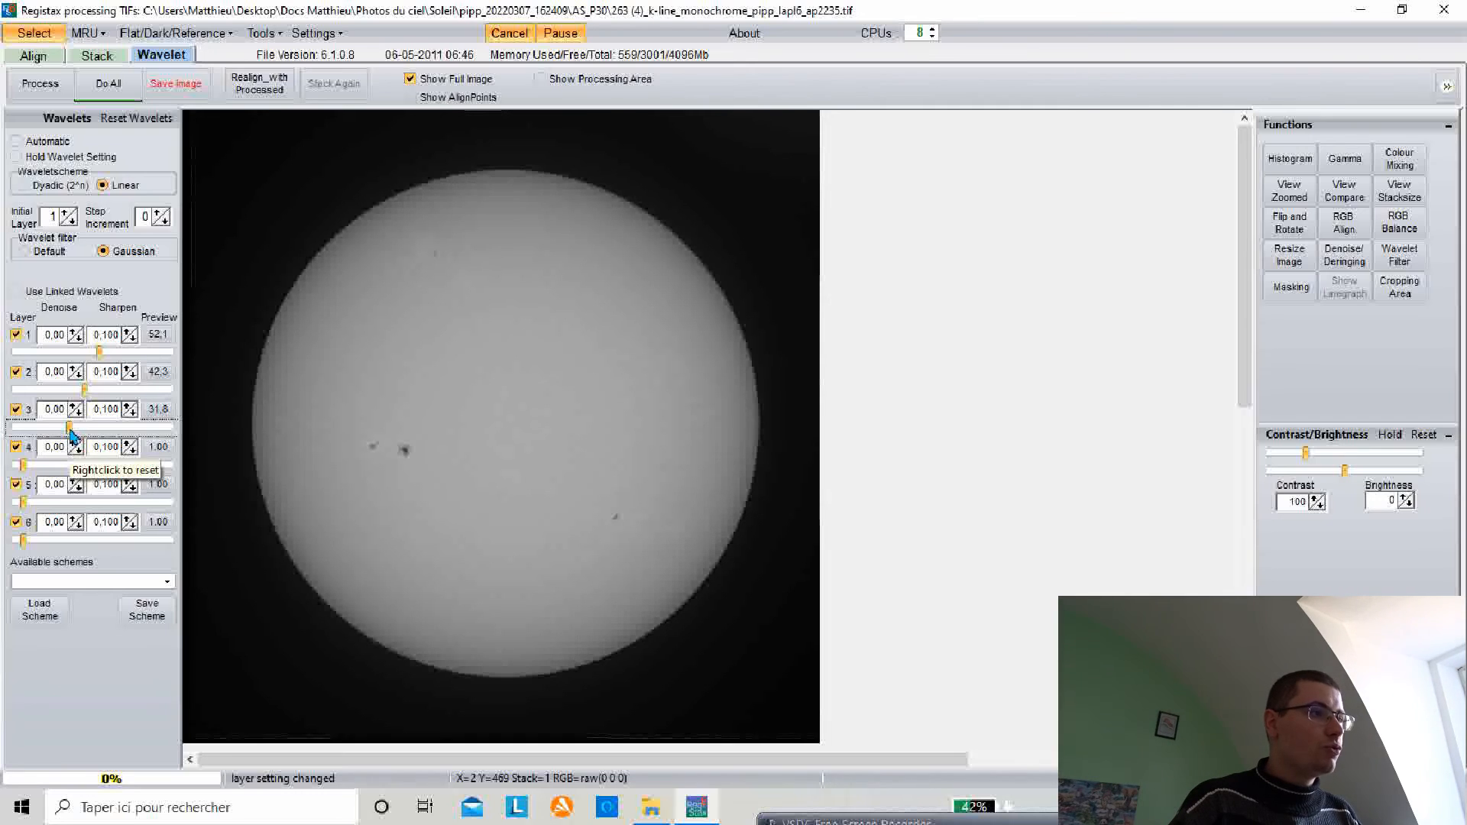
pyautogui.moveTo(69, 429); pyautogui.dragTo(71, 430)
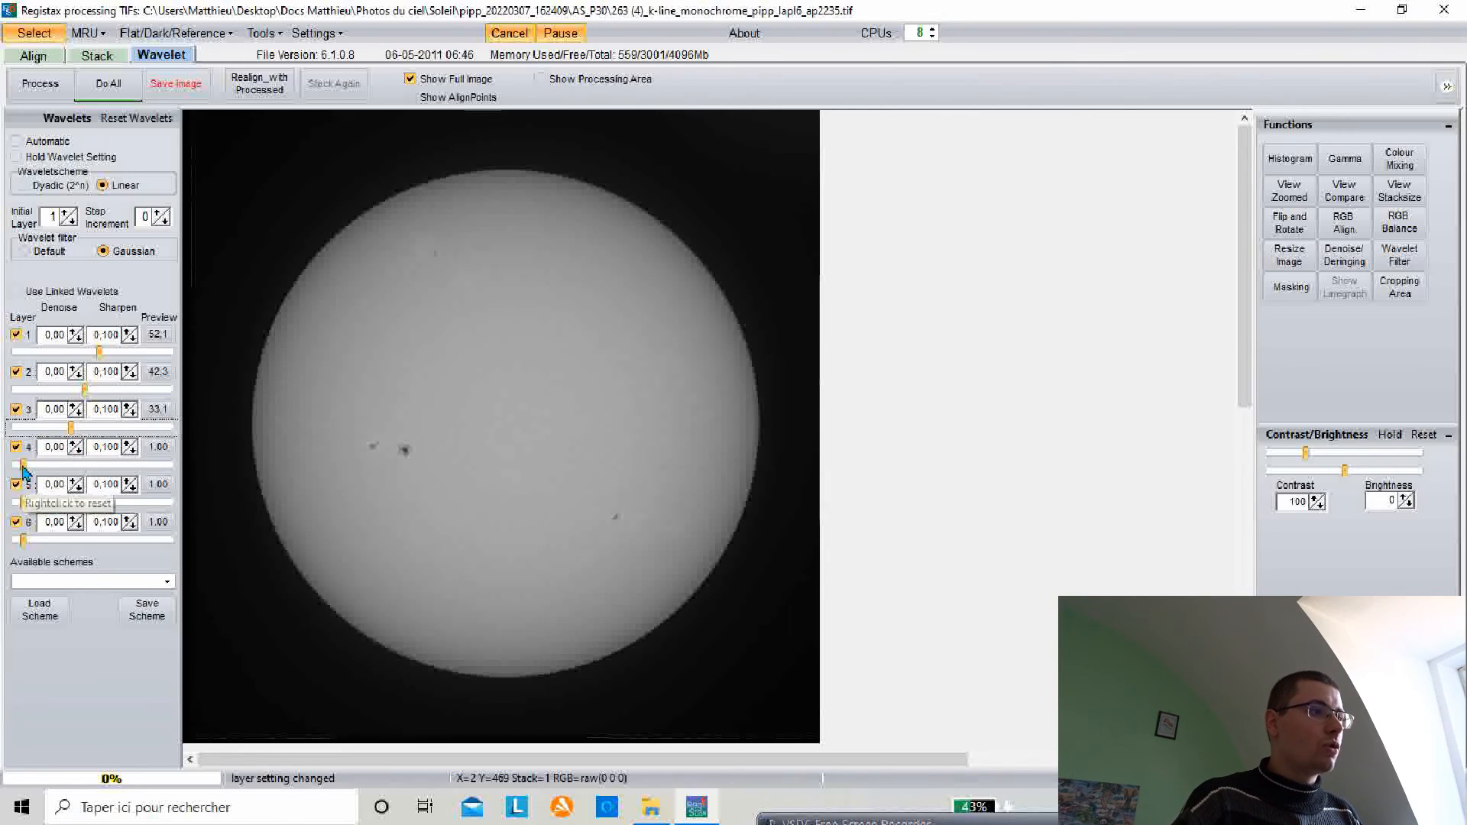
# Step: Raise wavelet layers 4, 5 and 6 to about 28.9, 21.4 and 17.7
pyautogui.moveTo(23, 466); pyautogui.dragTo(64, 466)
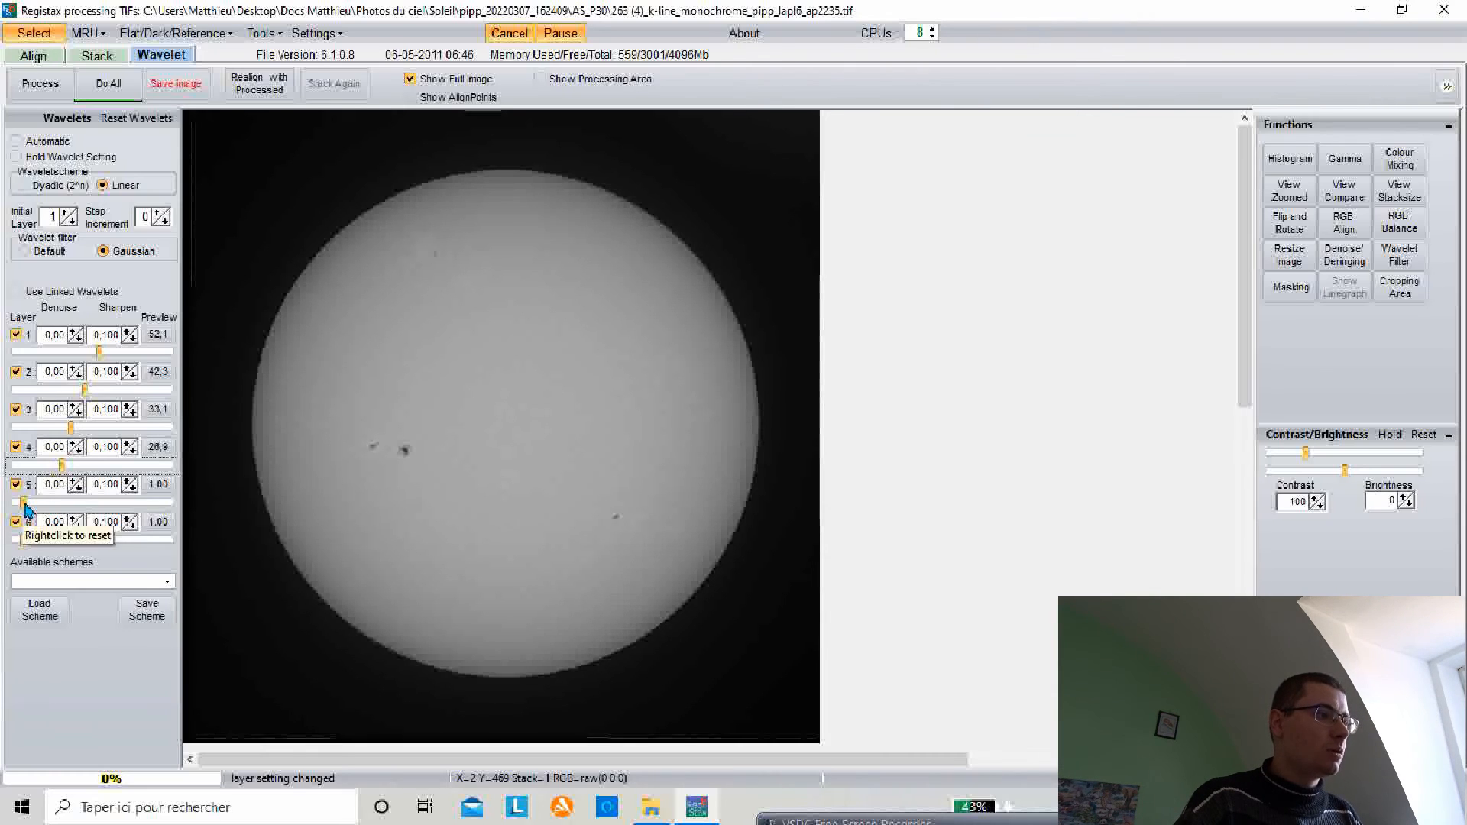
pyautogui.moveTo(25, 506); pyautogui.dragTo(58, 510)
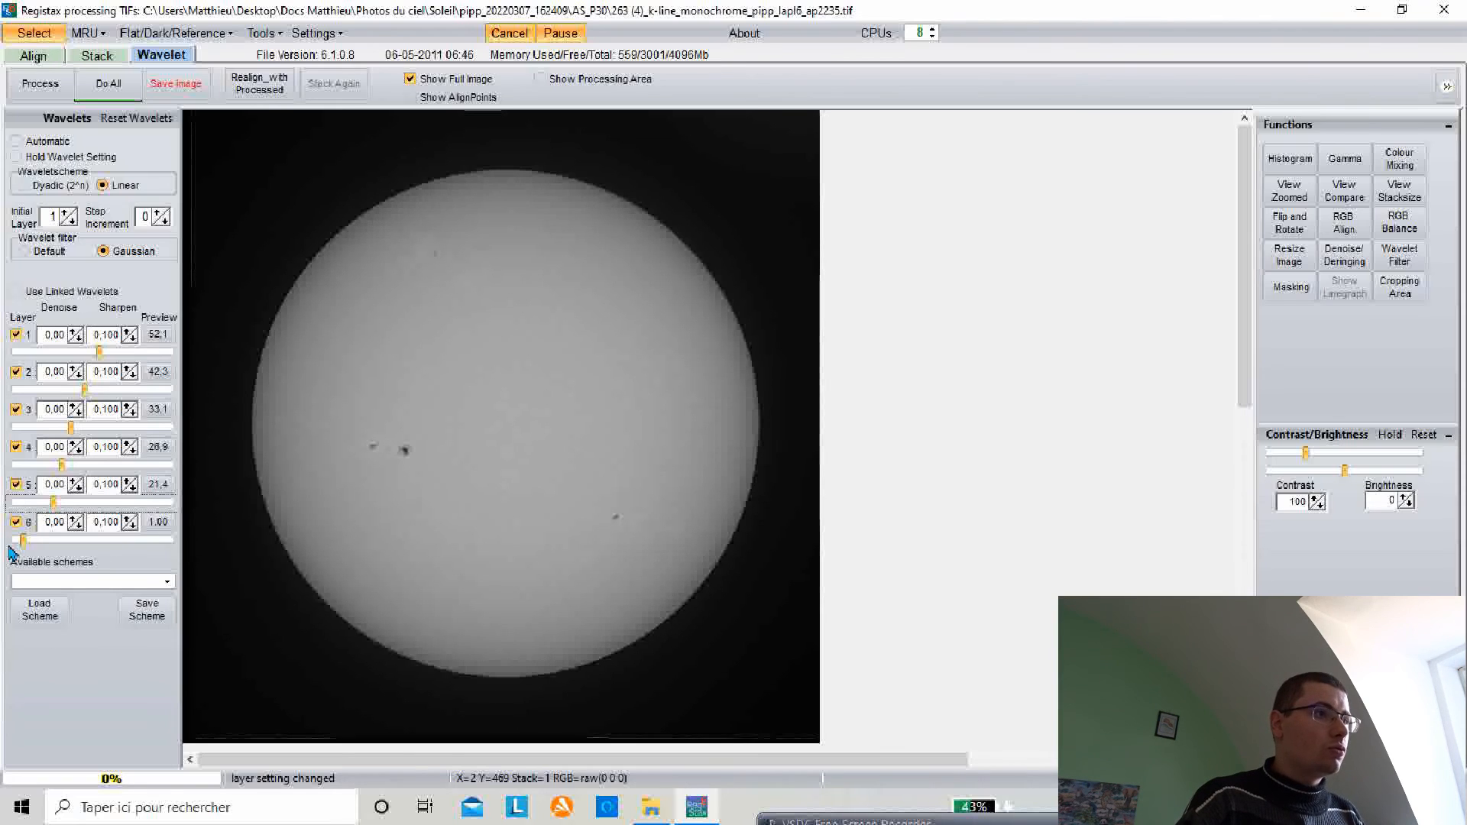
pyautogui.moveTo(24, 541); pyautogui.dragTo(47, 547)
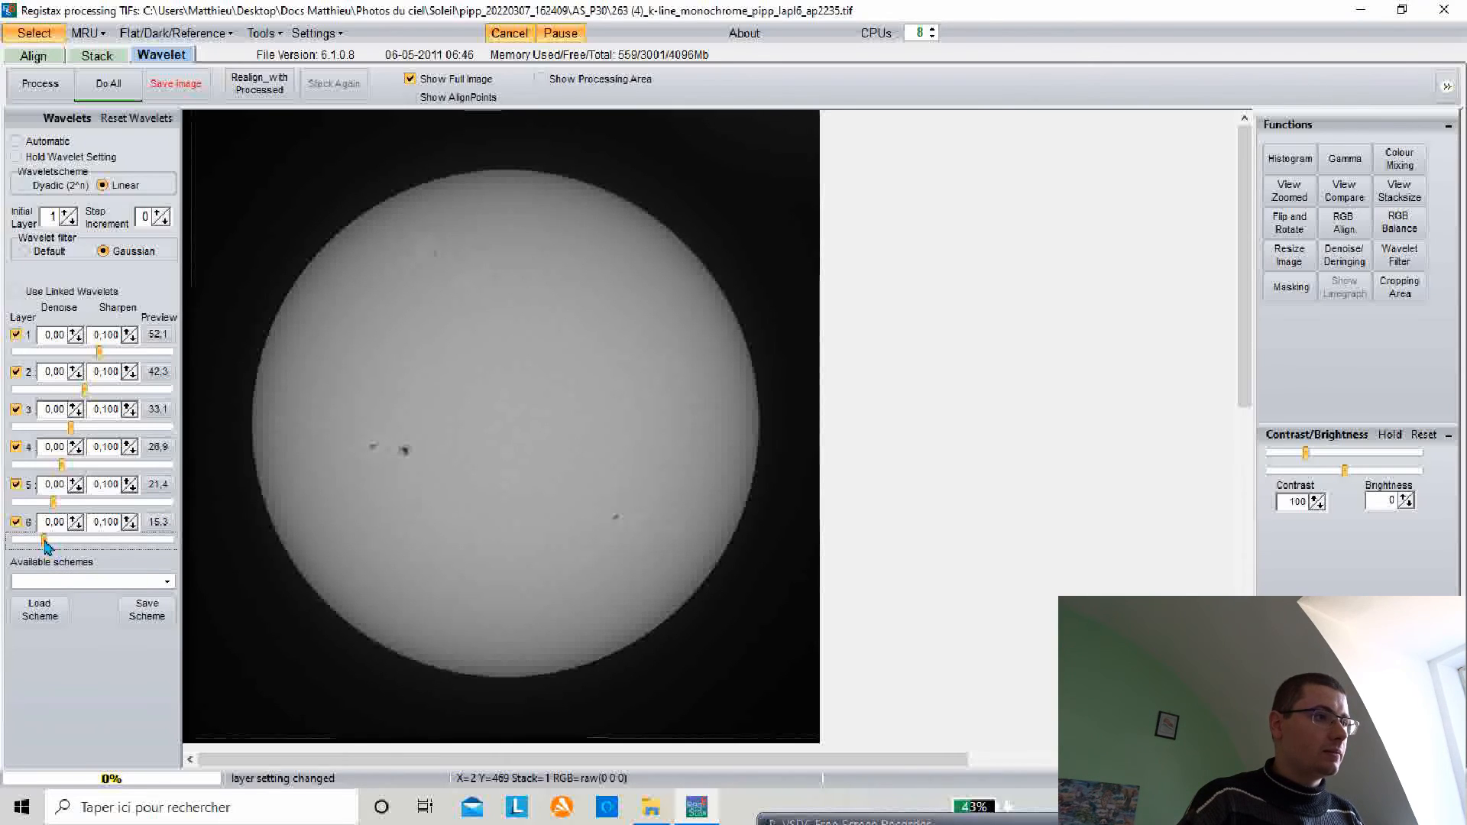
pyautogui.moveTo(45, 542); pyautogui.dragTo(49, 542)
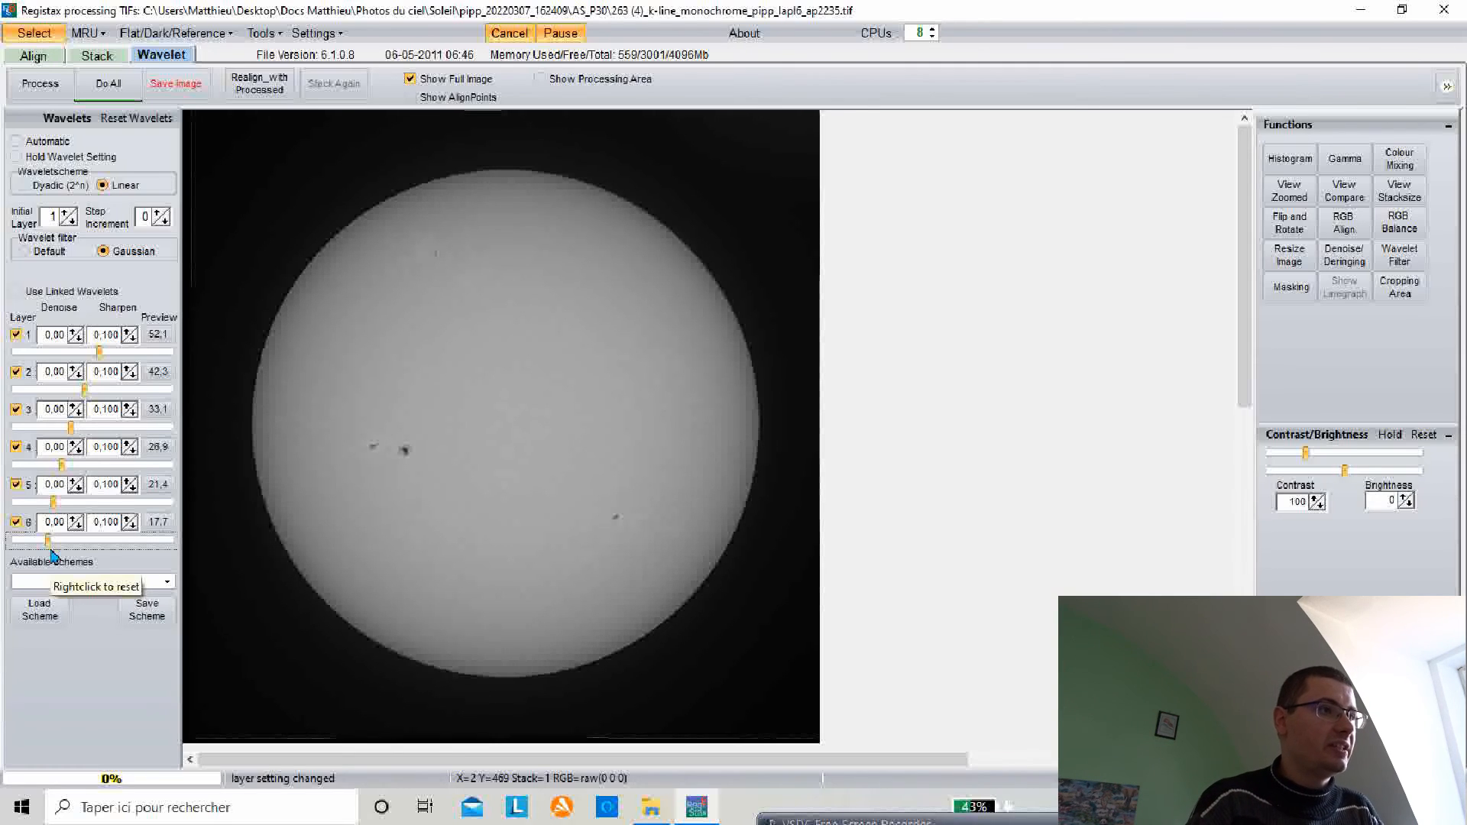
# Step: Inspect the sharpened disc at full resolution by panning across it, then return to the full-image view
pyautogui.click(411, 81)
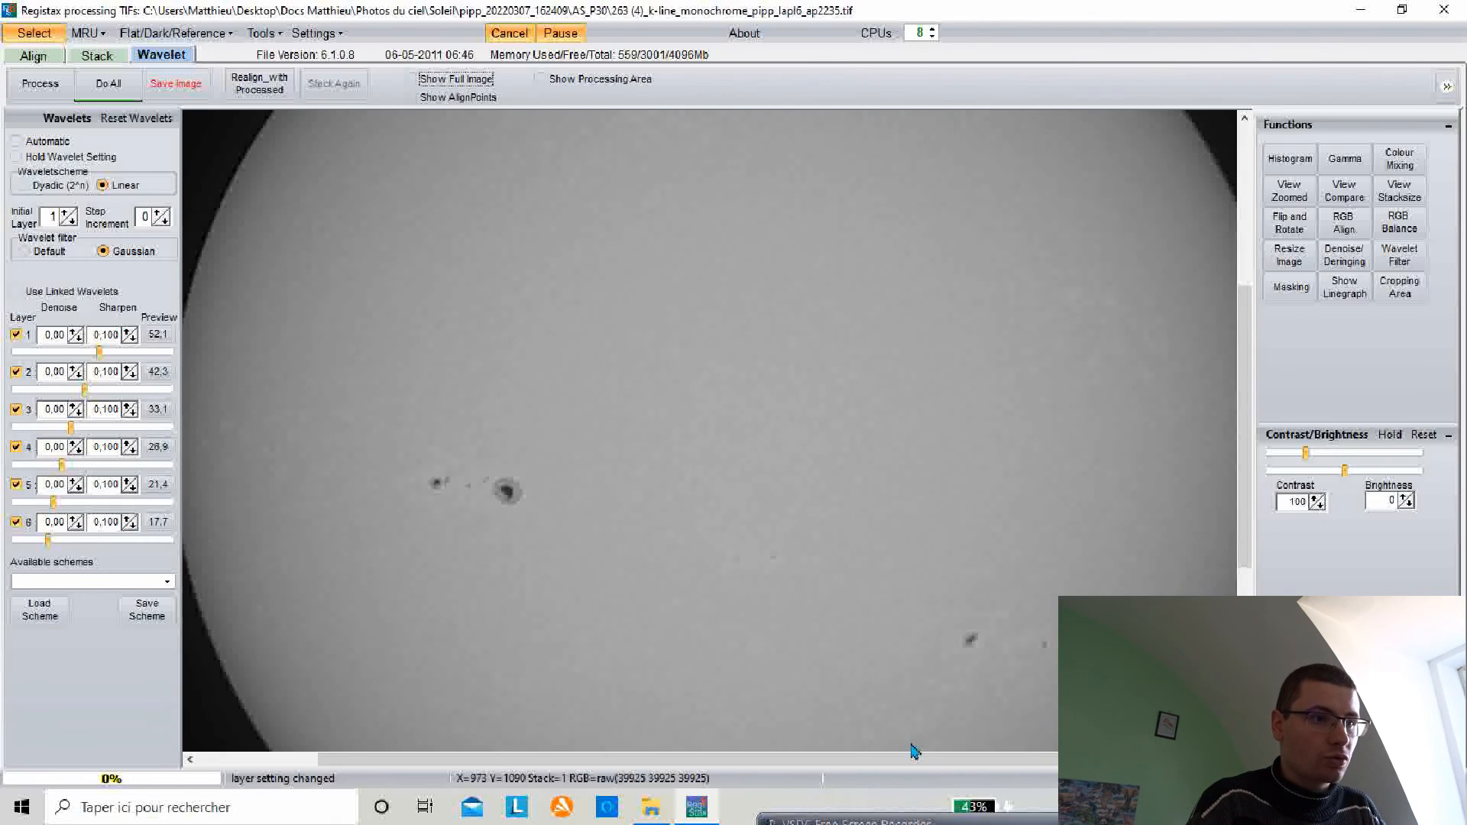
pyautogui.moveTo(914, 752); pyautogui.dragTo(950, 750)
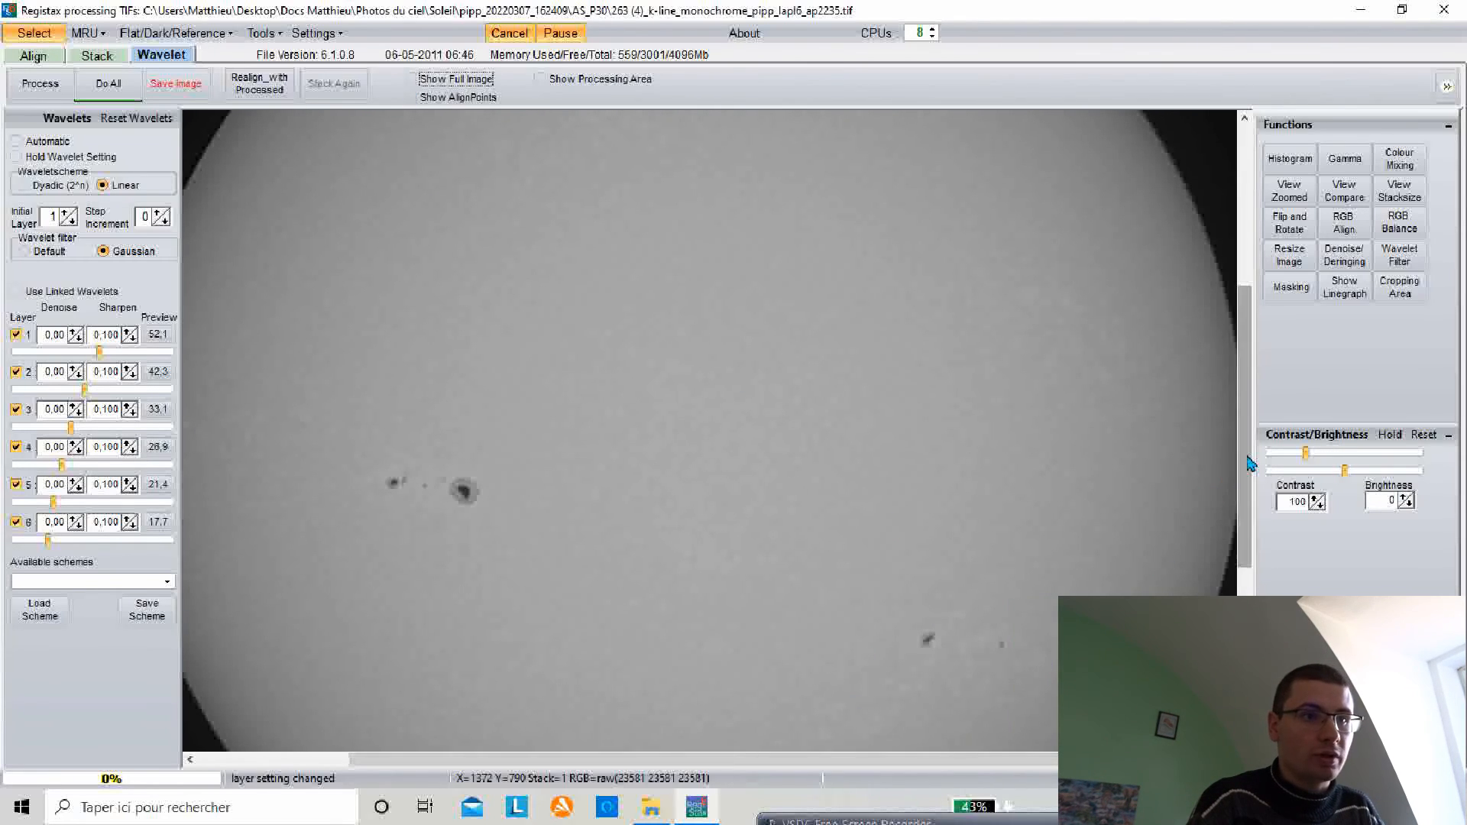
pyautogui.moveTo(1248, 462); pyautogui.dragTo(1243, 496)
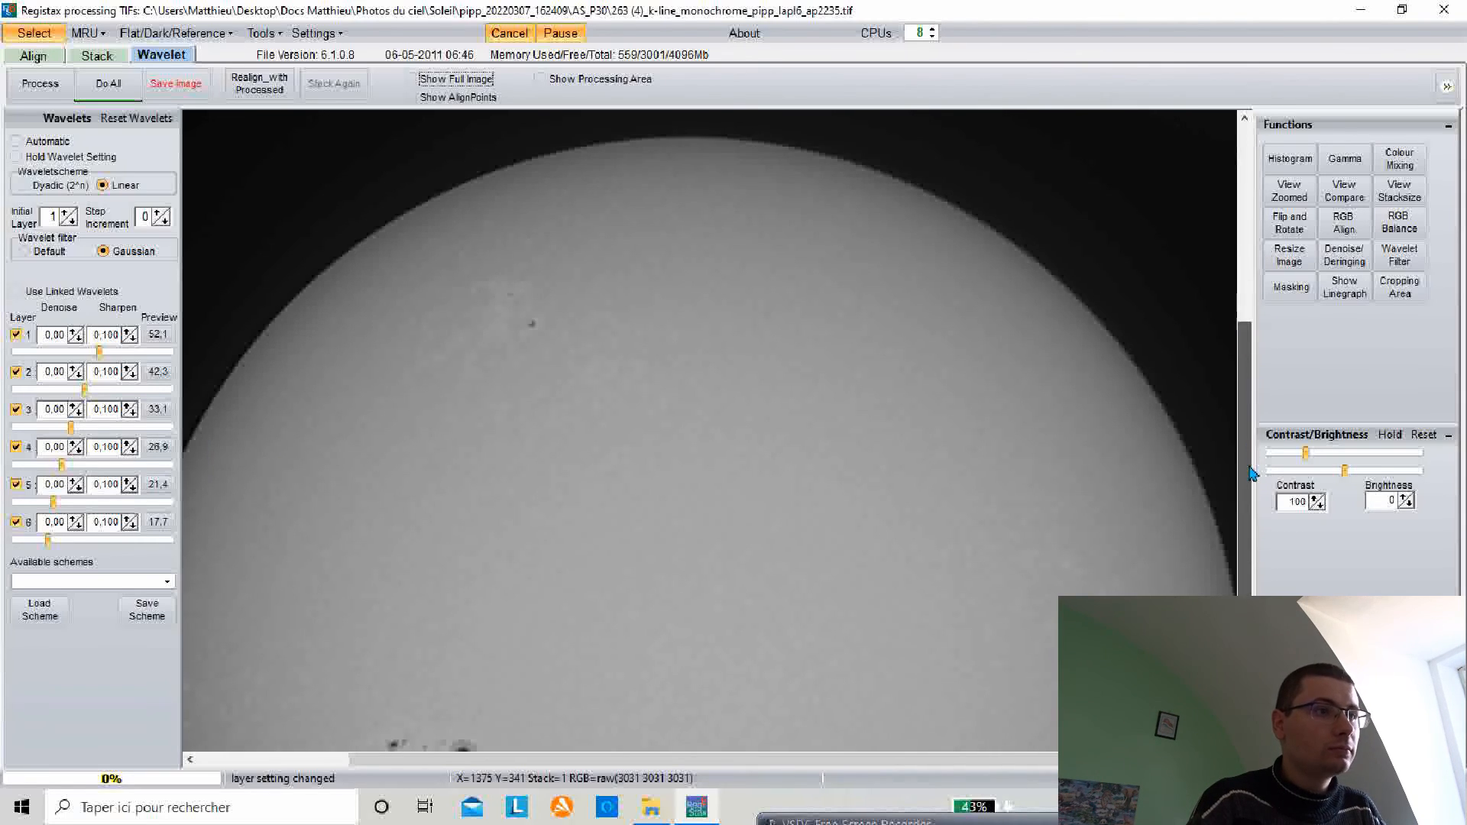
pyautogui.click(410, 79)
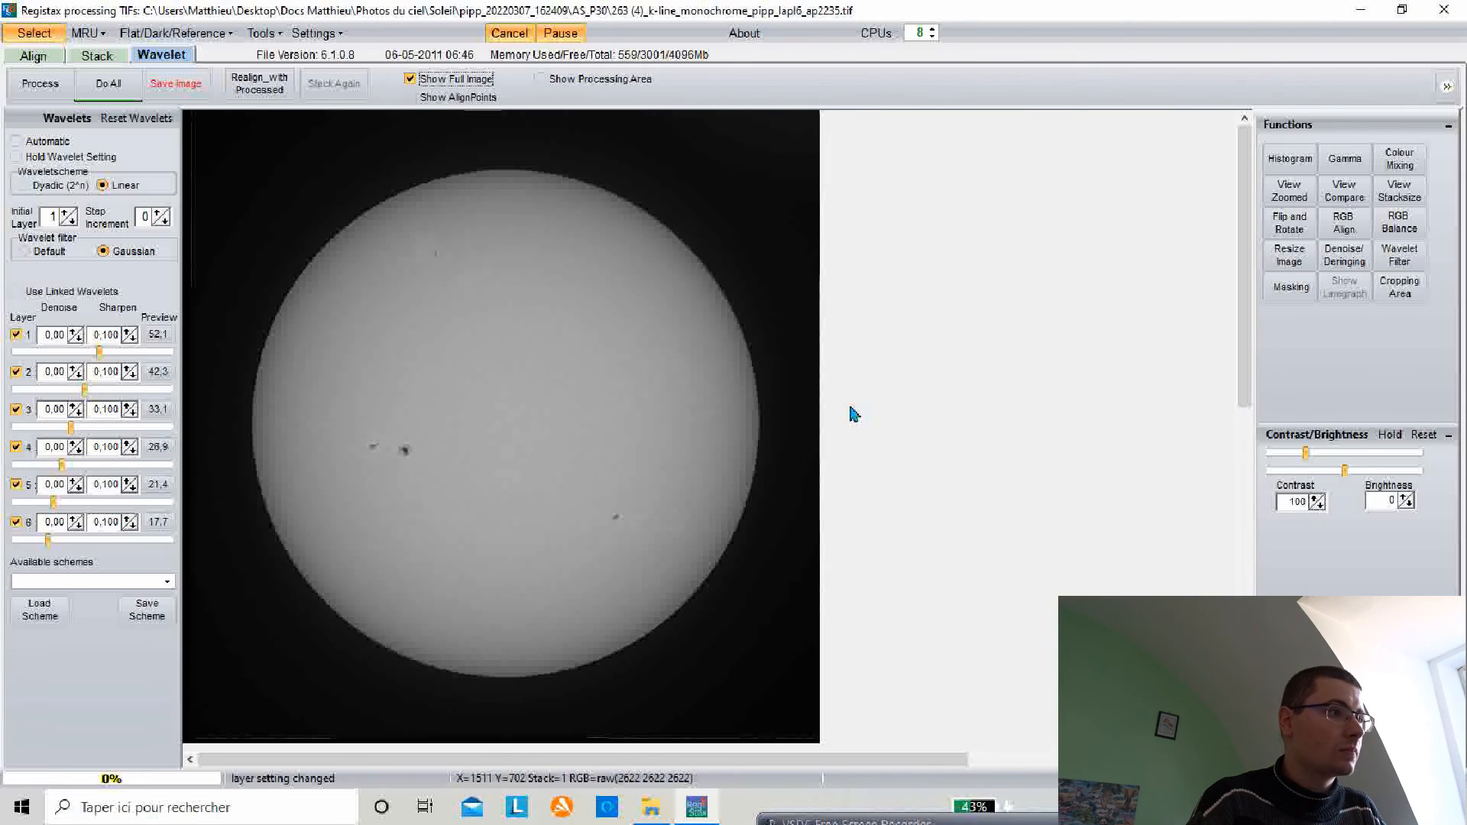
# Step: Apply the wavelets to the whole image and save it as a 16-bit TIFF with 'b' appended to the file name
pyautogui.click(111, 91)
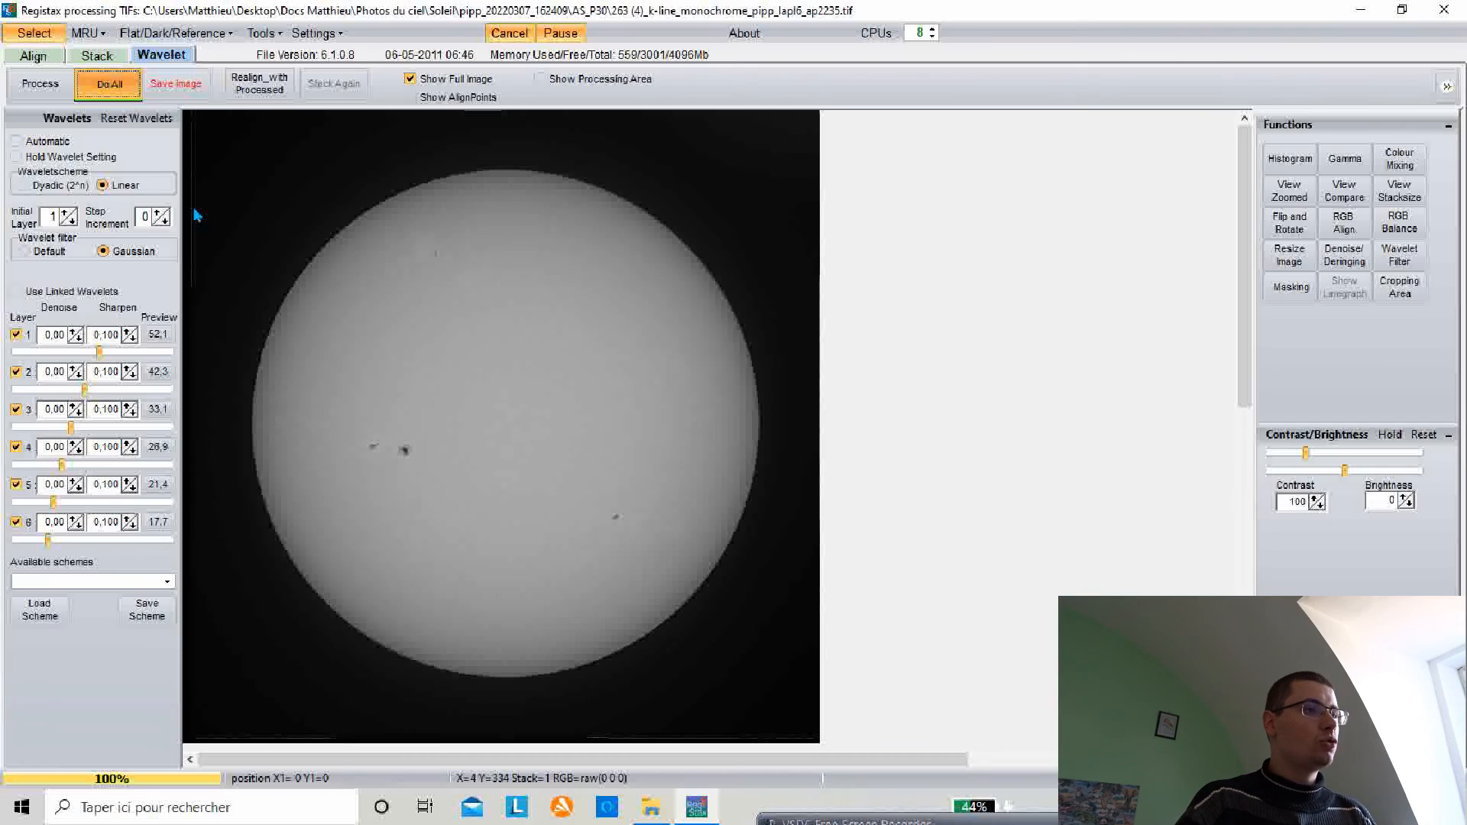
pyautogui.click(182, 86)
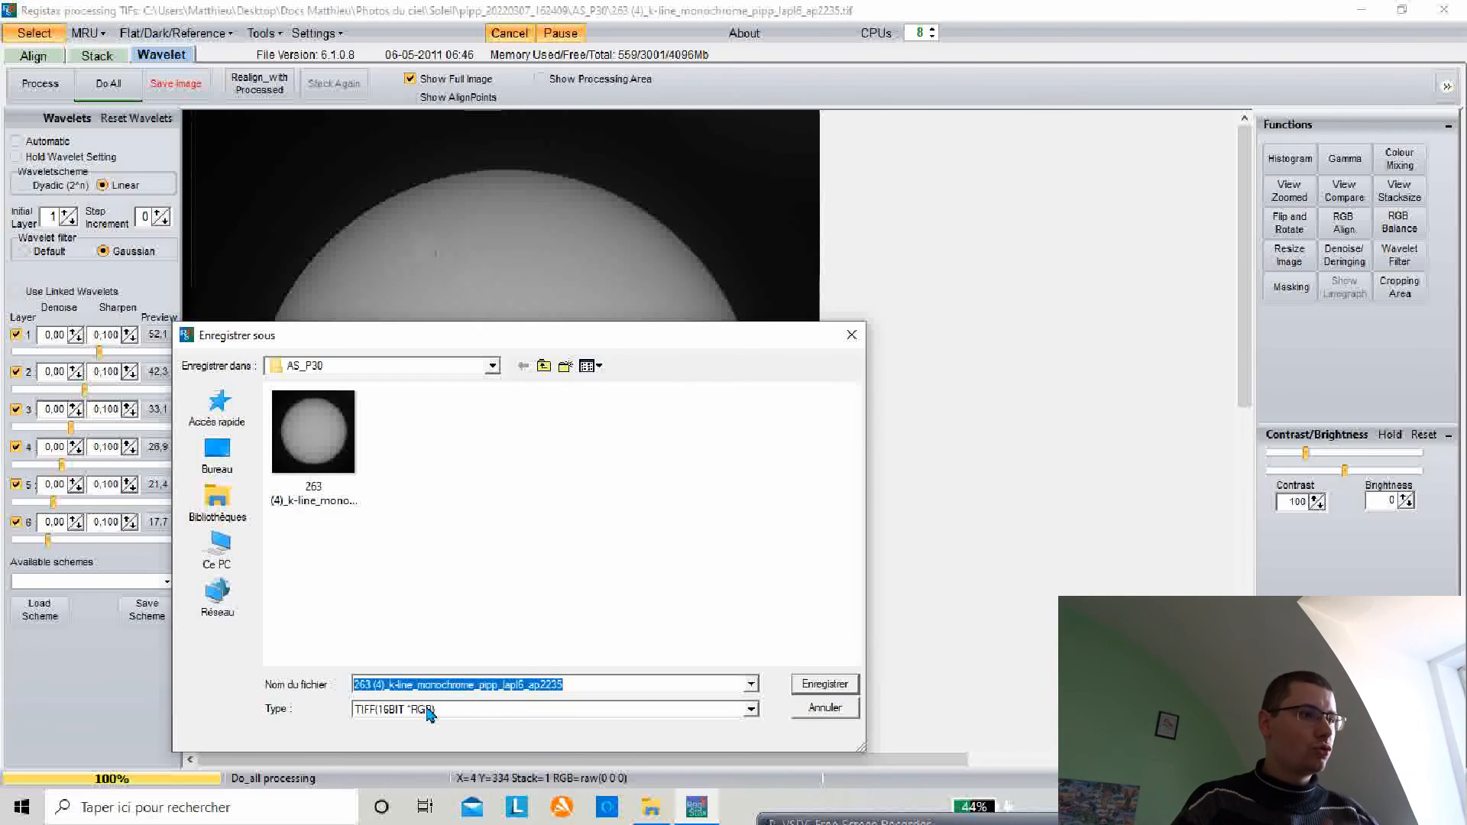
pyautogui.click(752, 710)
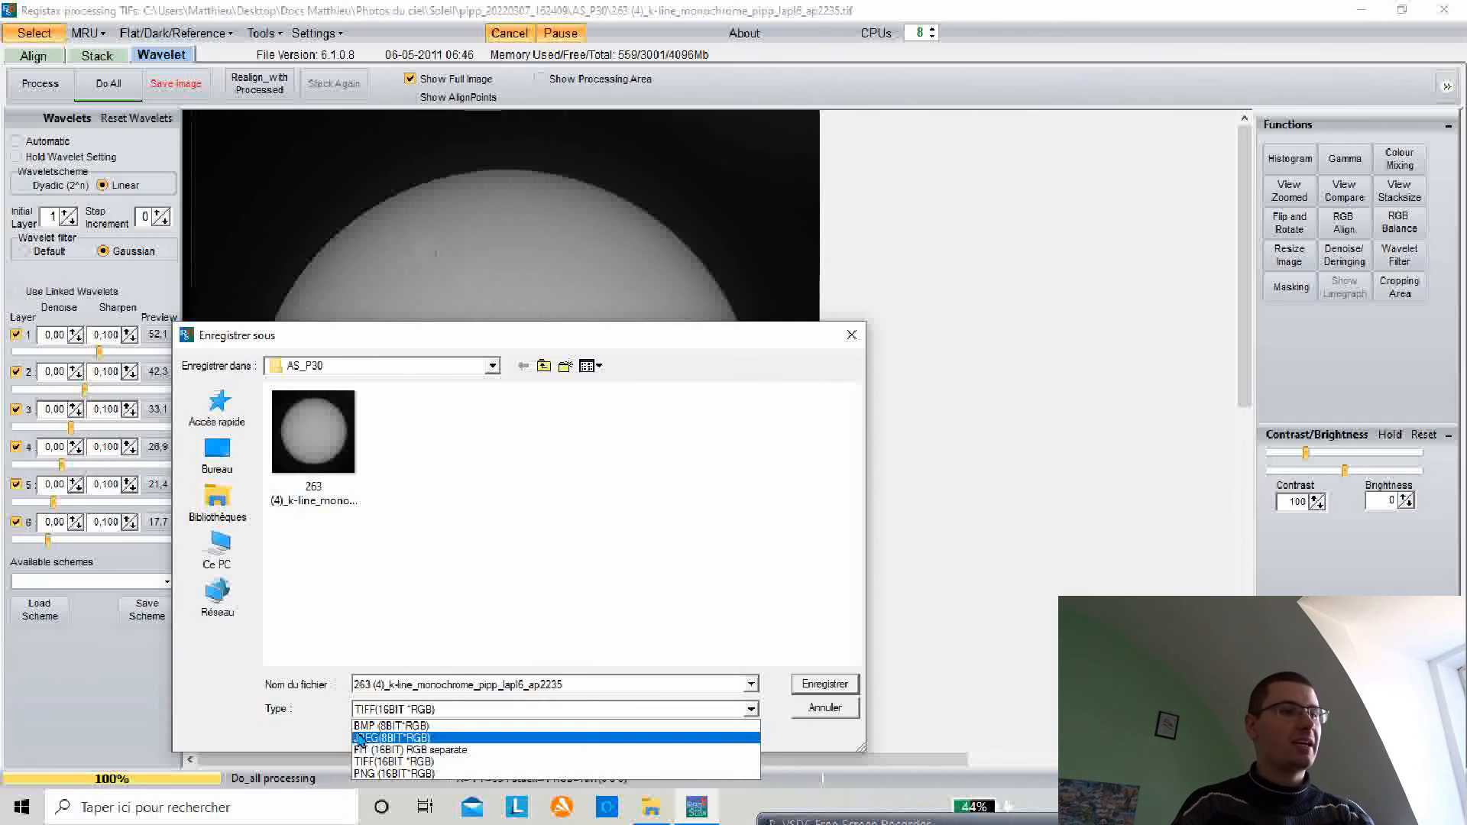
pyautogui.click(388, 761)
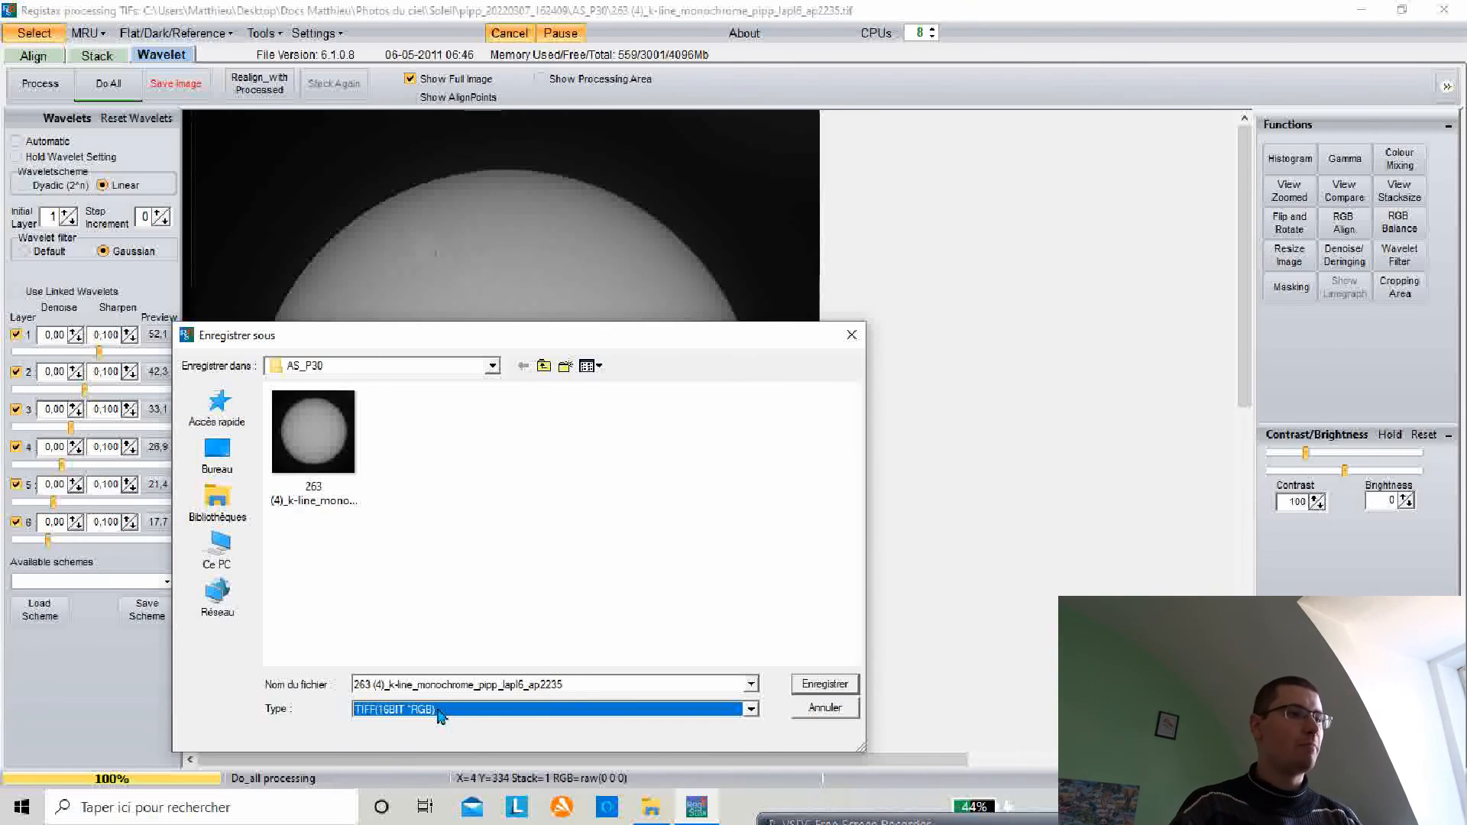
pyautogui.click(741, 691)
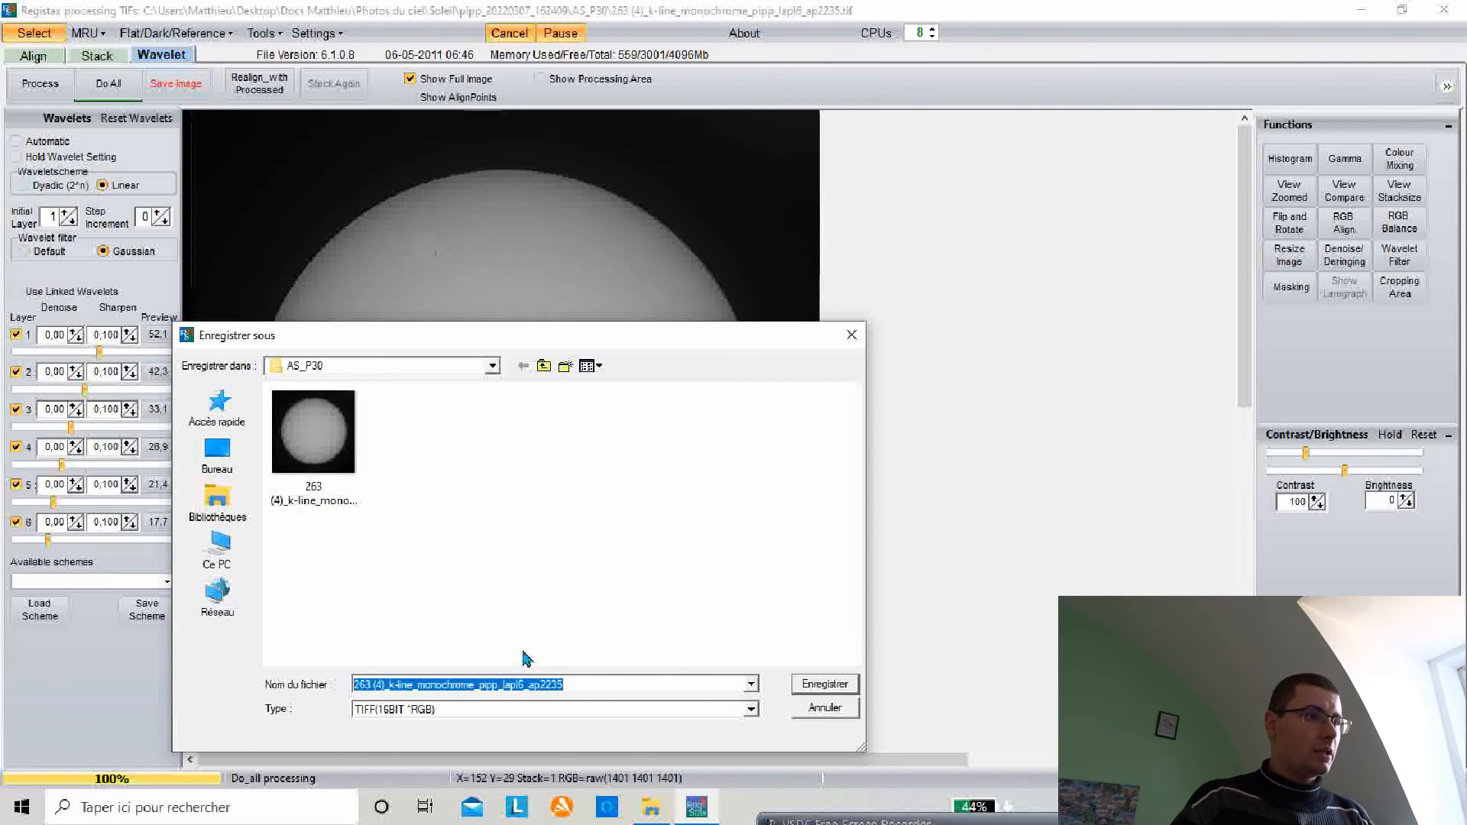
pyautogui.click(566, 684)
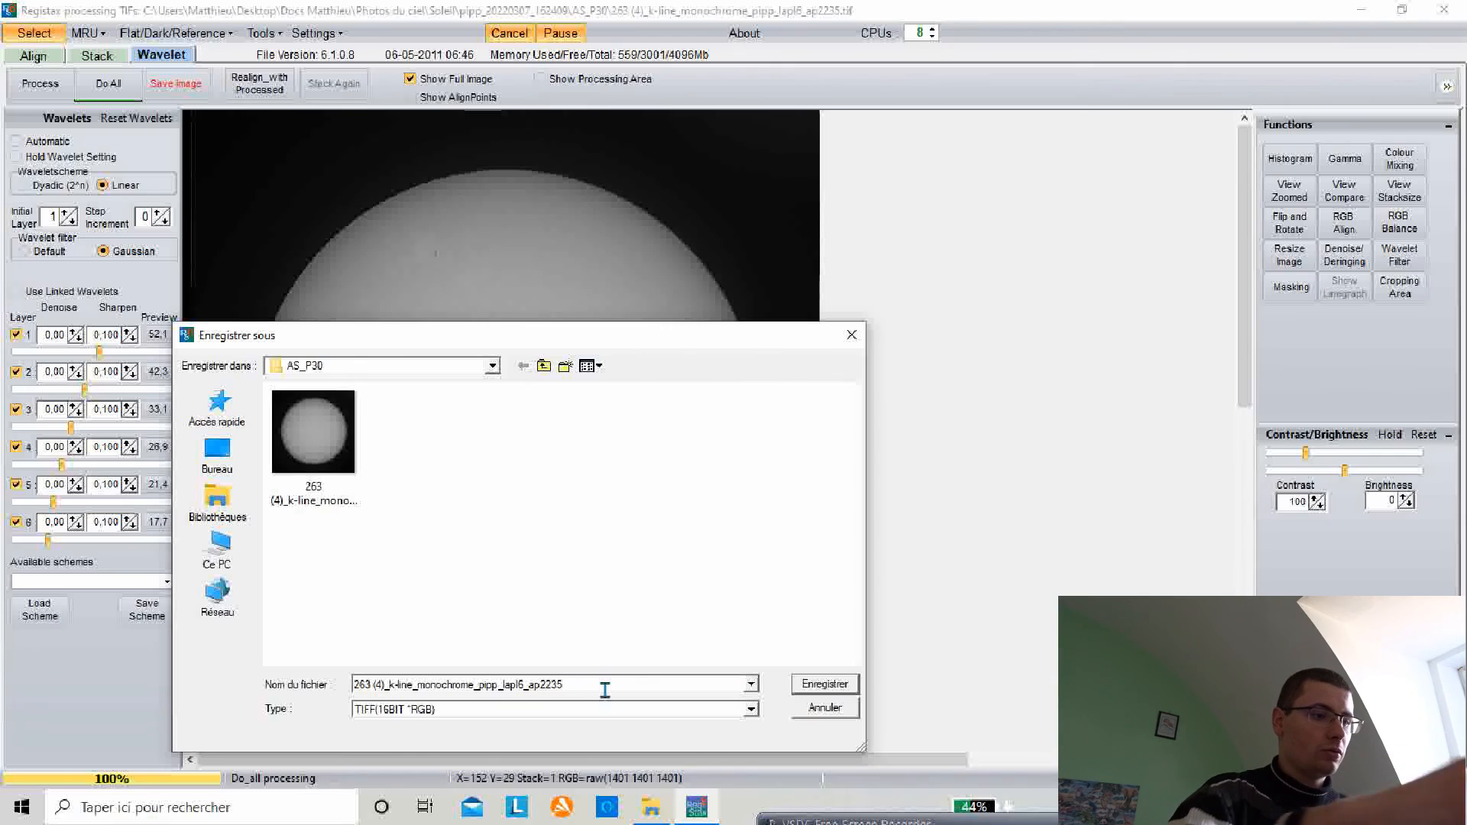
pyautogui.write('b')
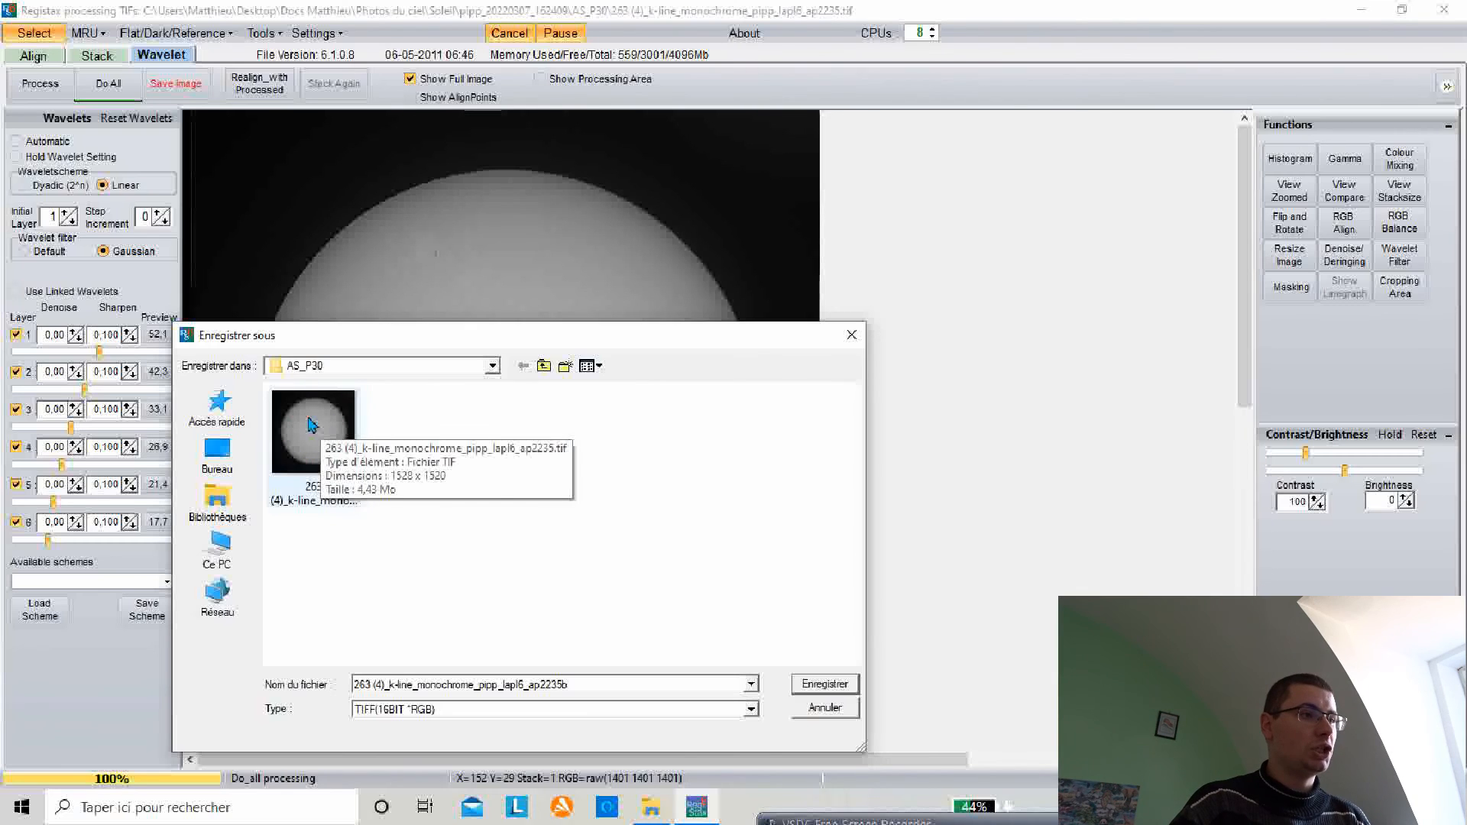
pyautogui.click(811, 688)
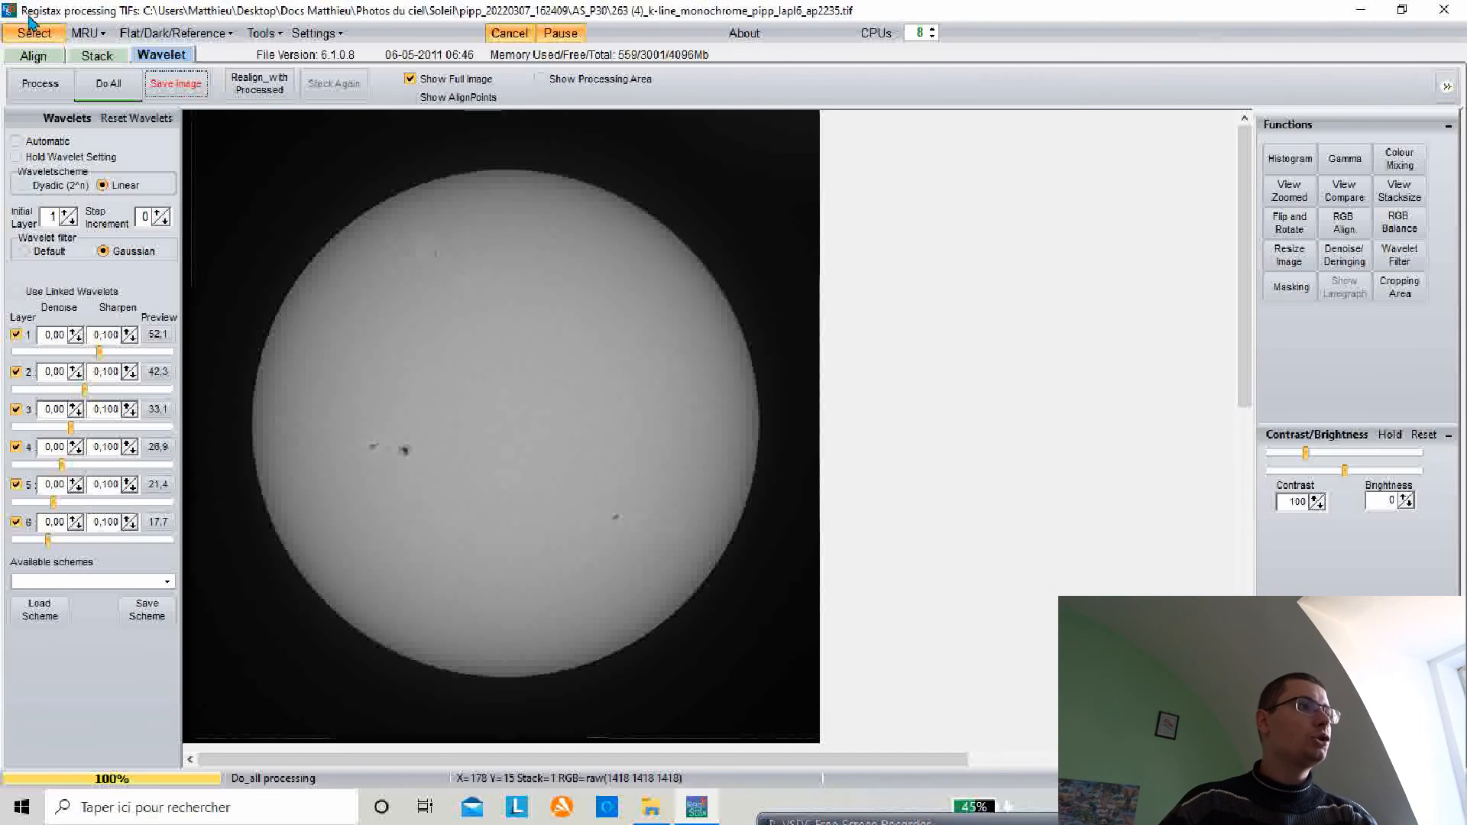
# Step: Open the saved 'ap2235b' TIF from the AS_P30 folder in the Photos viewer to examine it, then close it
pyautogui.click(1443, 10)
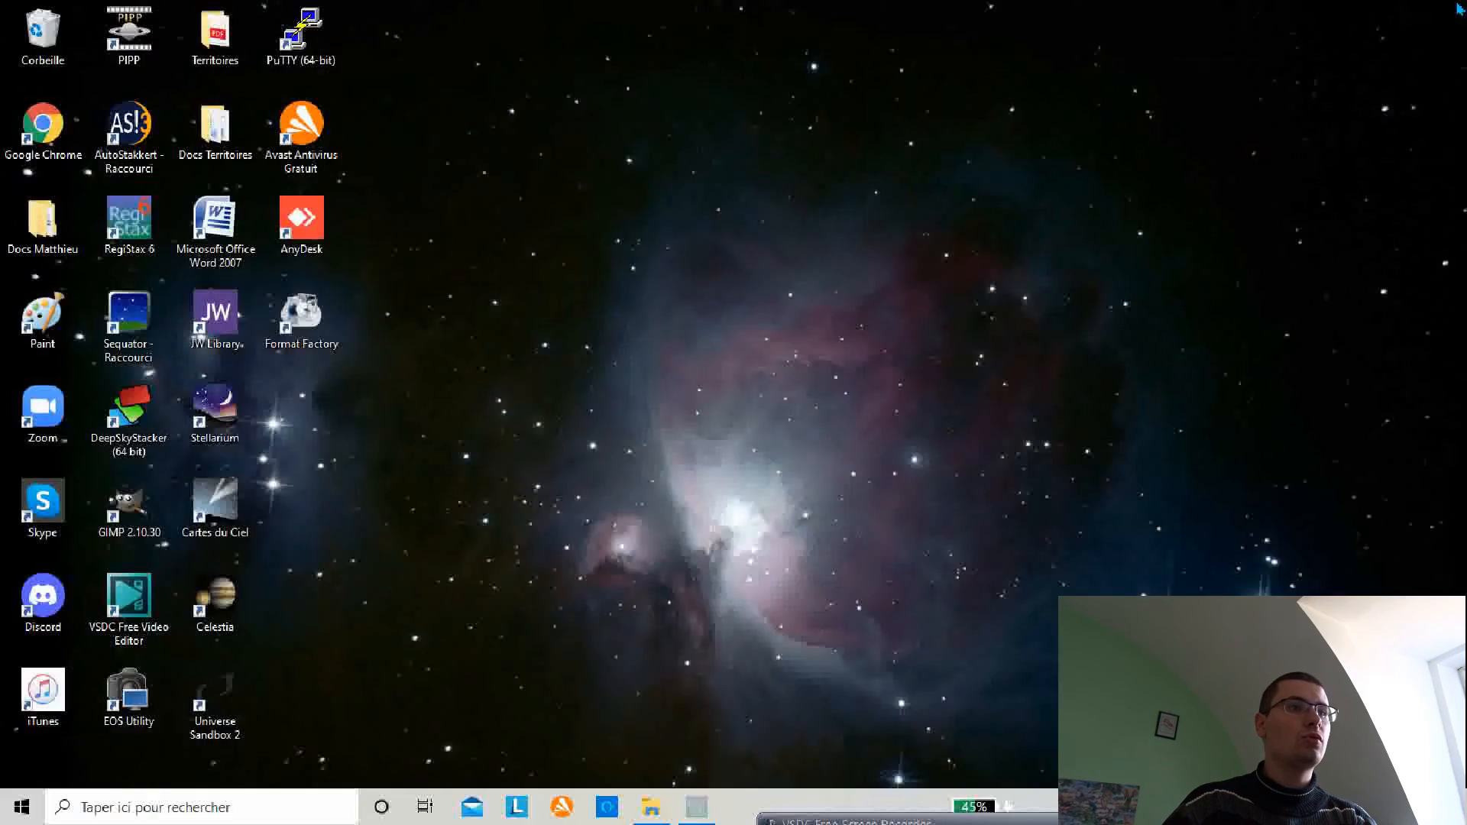
pyautogui.click(651, 807)
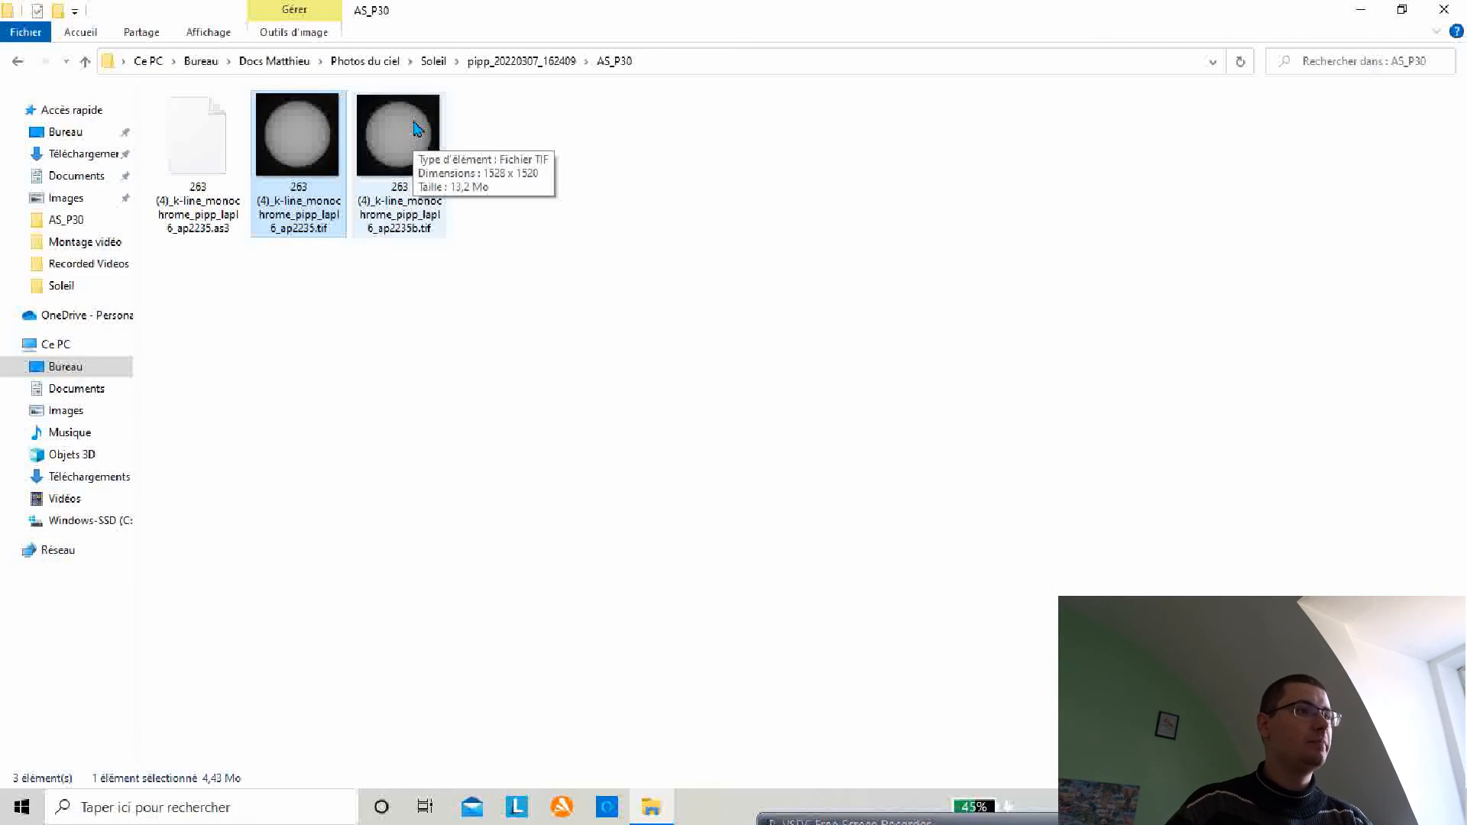
pyautogui.click(416, 128)
pyautogui.doubleClick(416, 128)
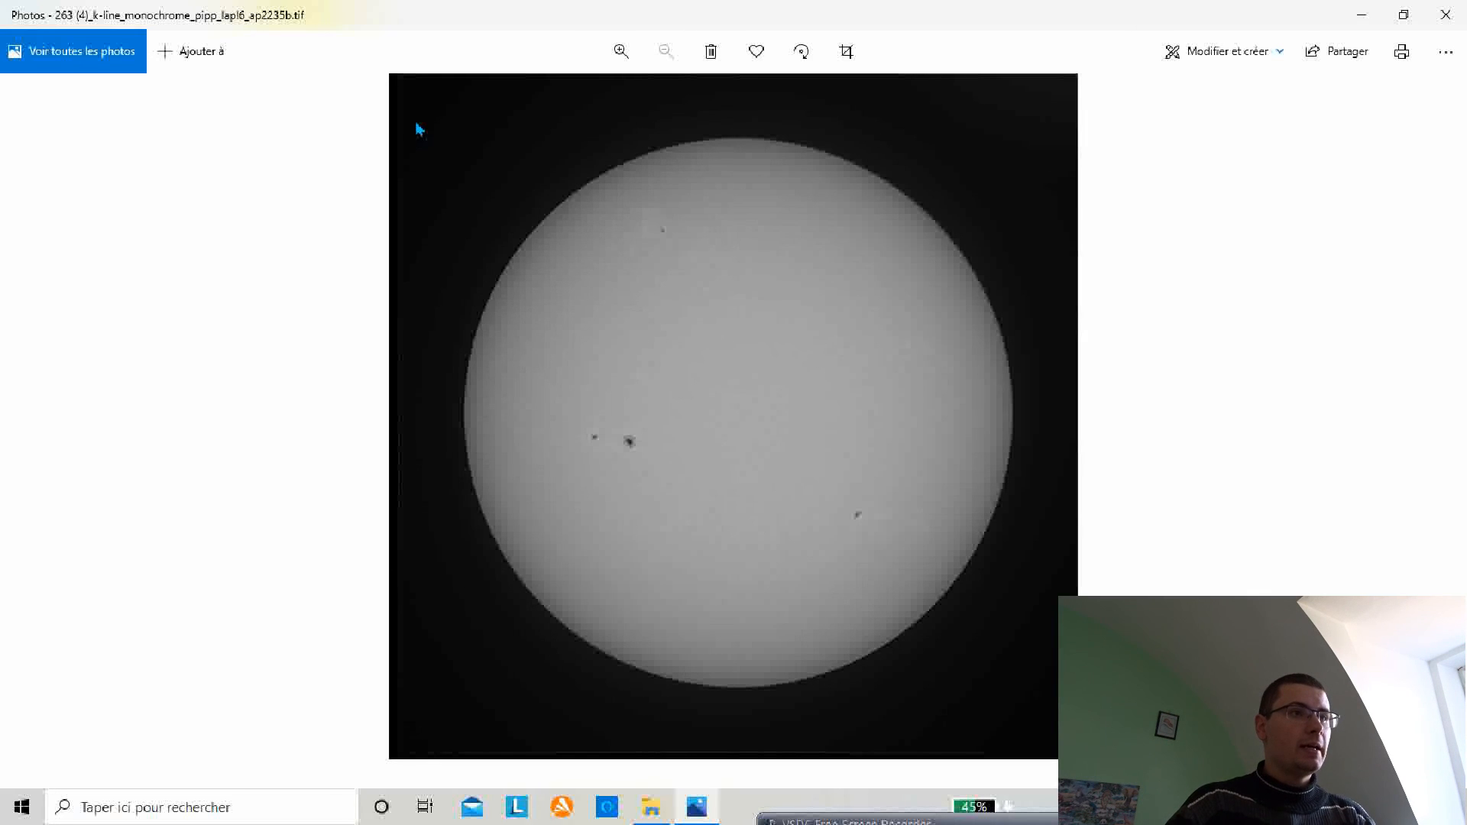
pyautogui.click(1456, 9)
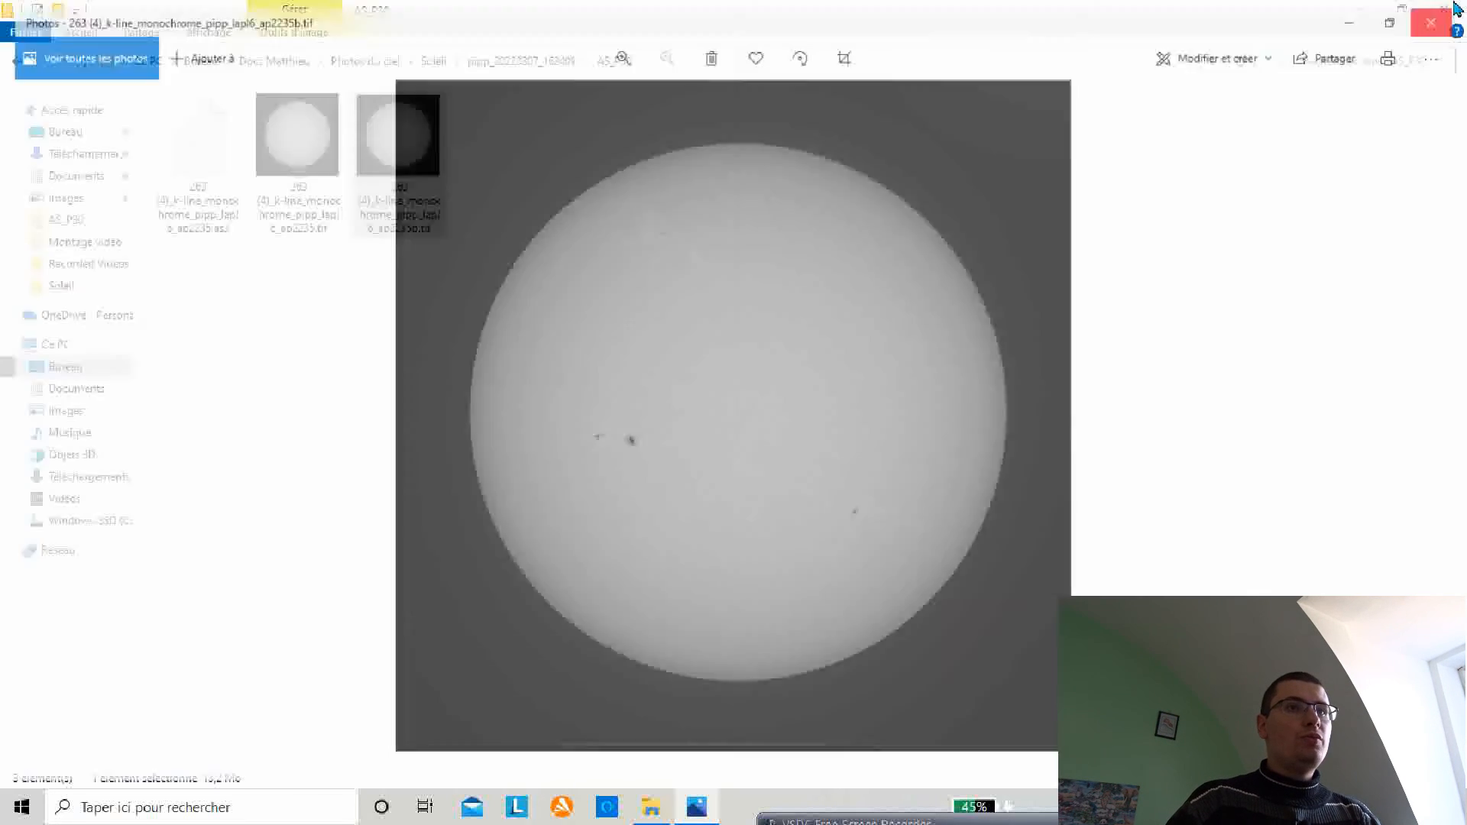
pyautogui.doubleClick(421, 162)
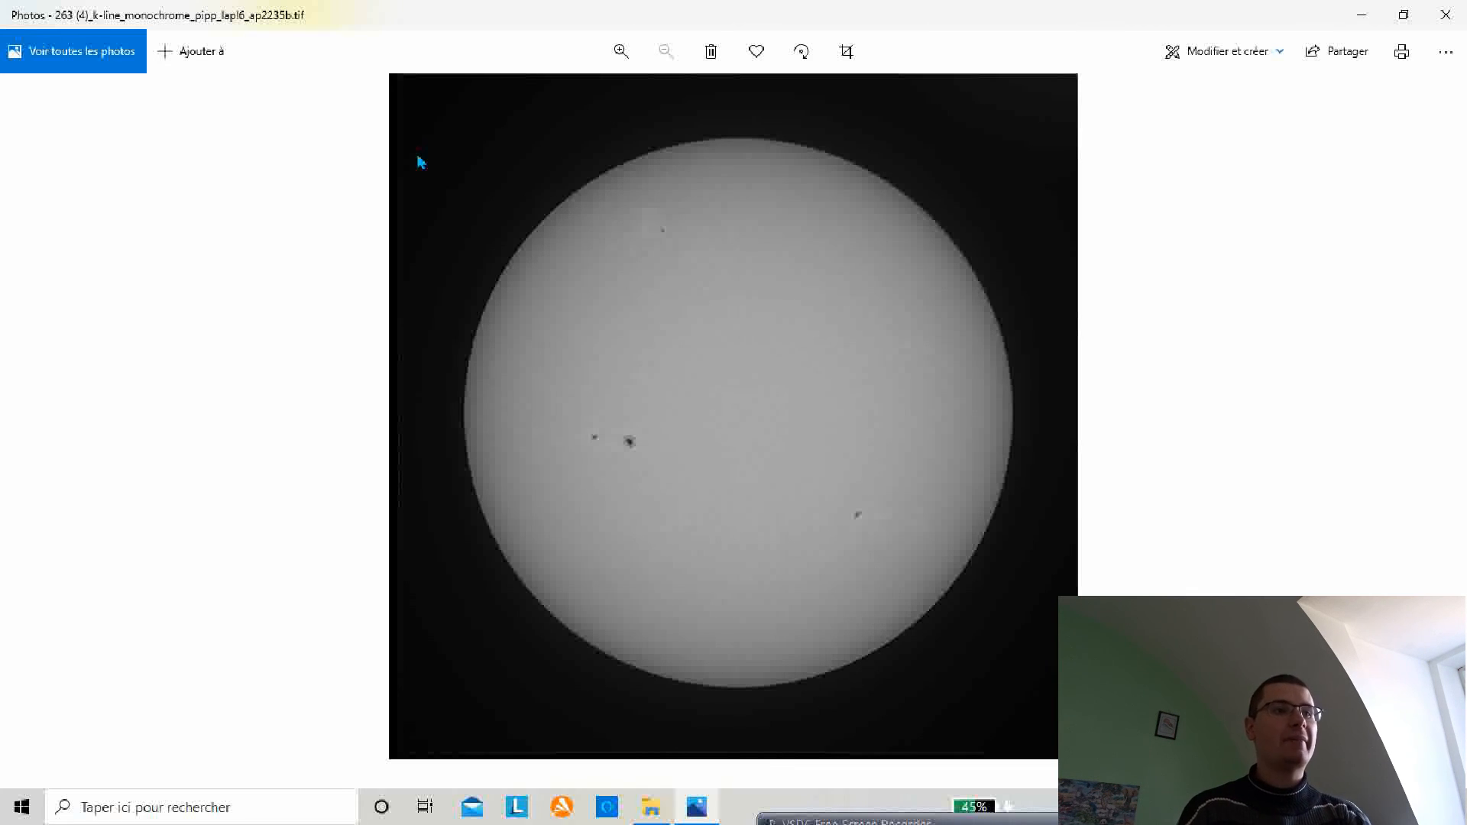
pyautogui.click(1443, 14)
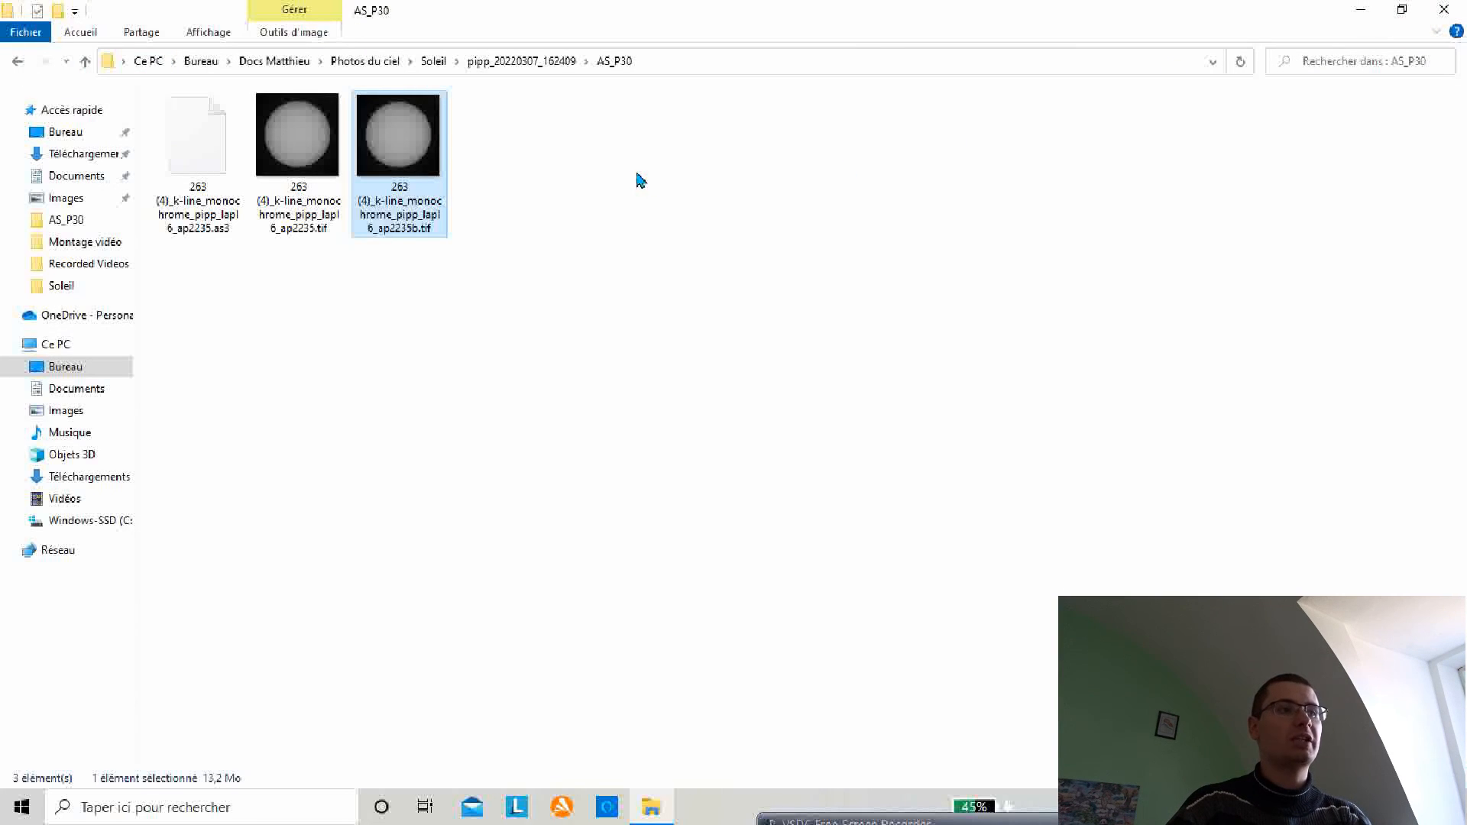
# Step: Open the saved 'ap2235b' TIF with GIMP
pyautogui.doubleClick(376, 133)
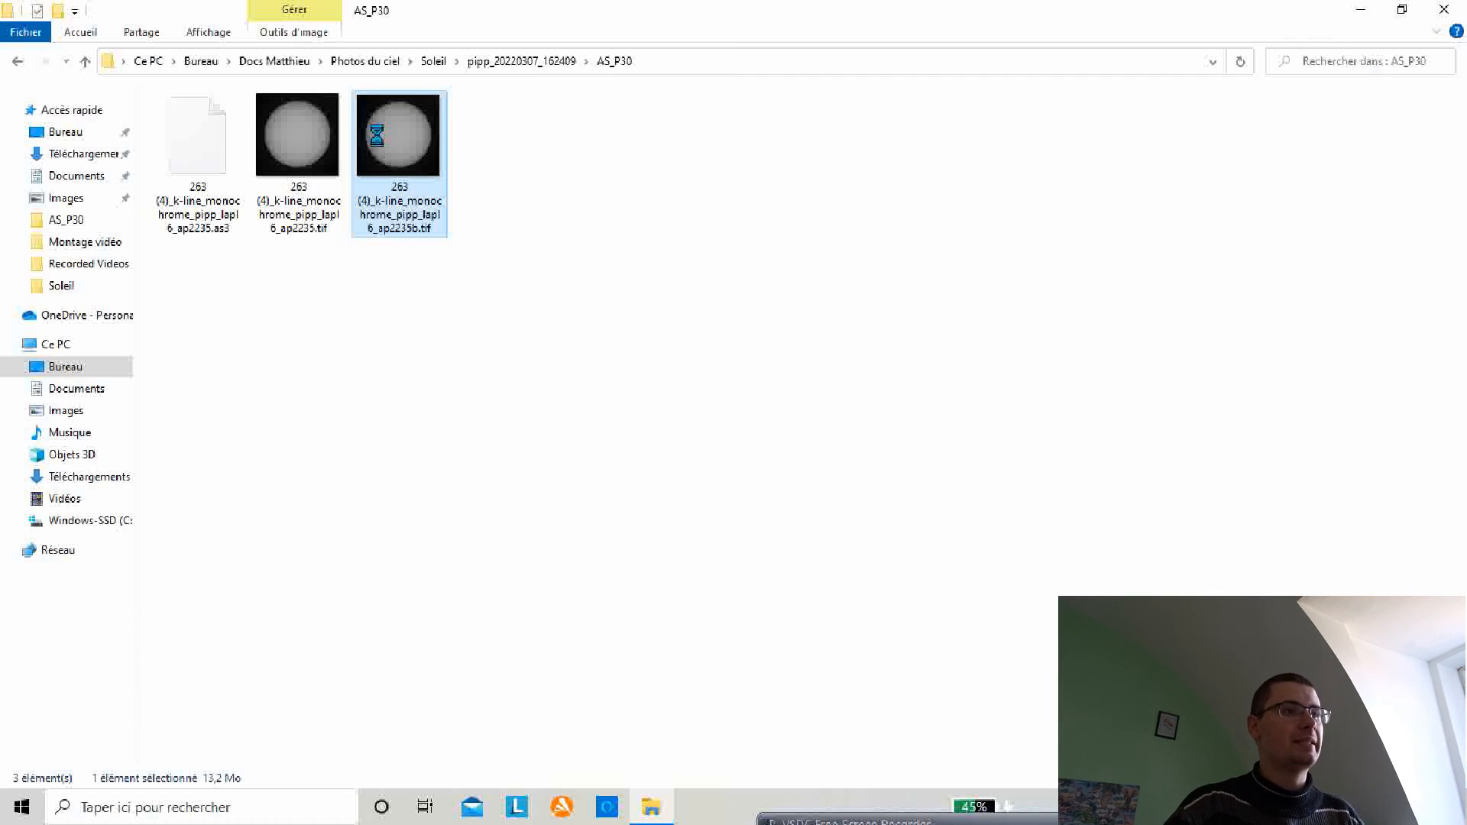
pyautogui.rightClick(377, 135)
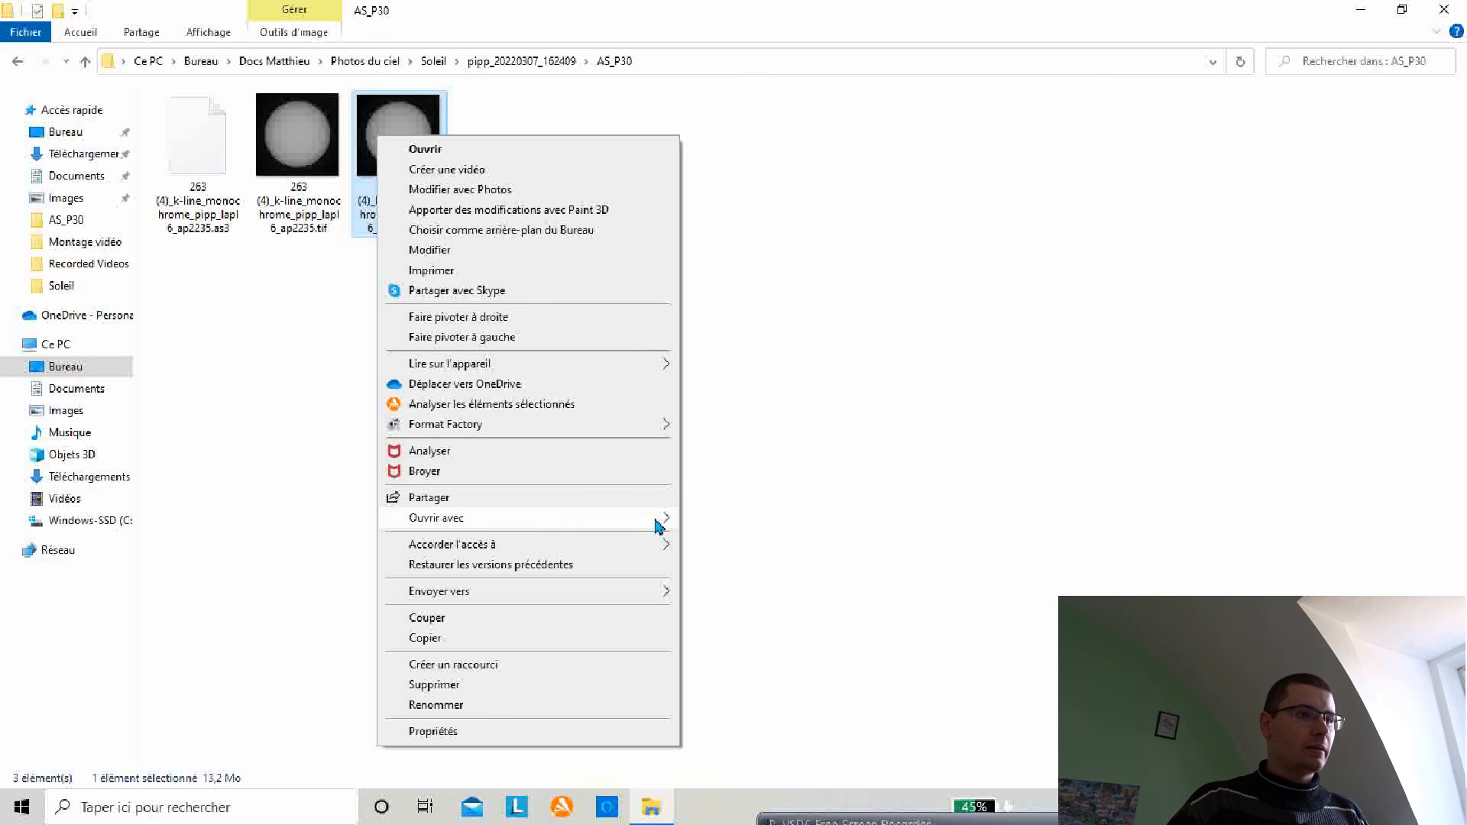
pyautogui.moveTo(653, 516)
pyautogui.click(737, 540)
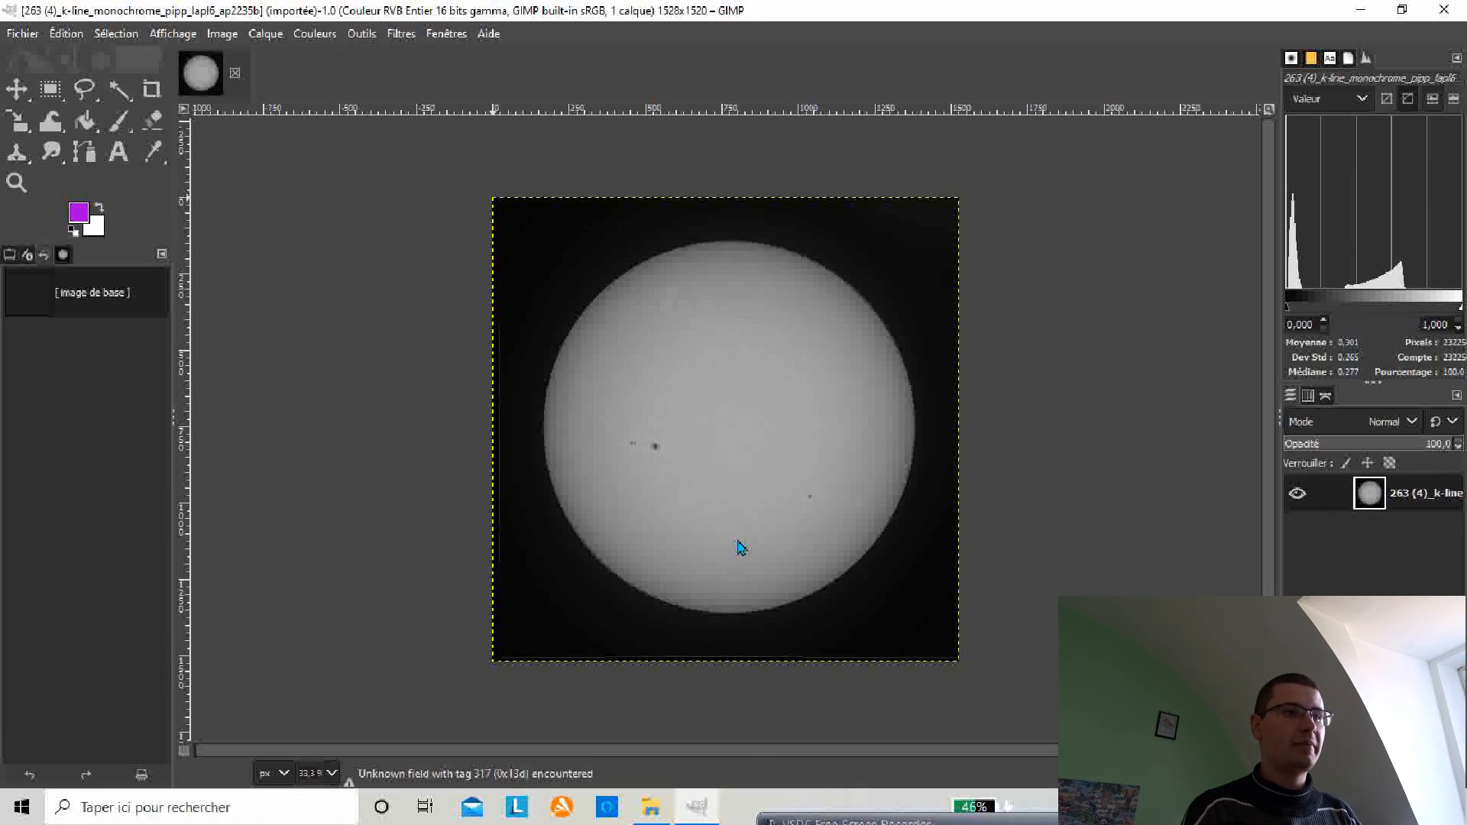
# Step: At 50% zoom, colorize the image with hue 0.7000 and the Multiply blend mode
pyautogui.click(331, 774)
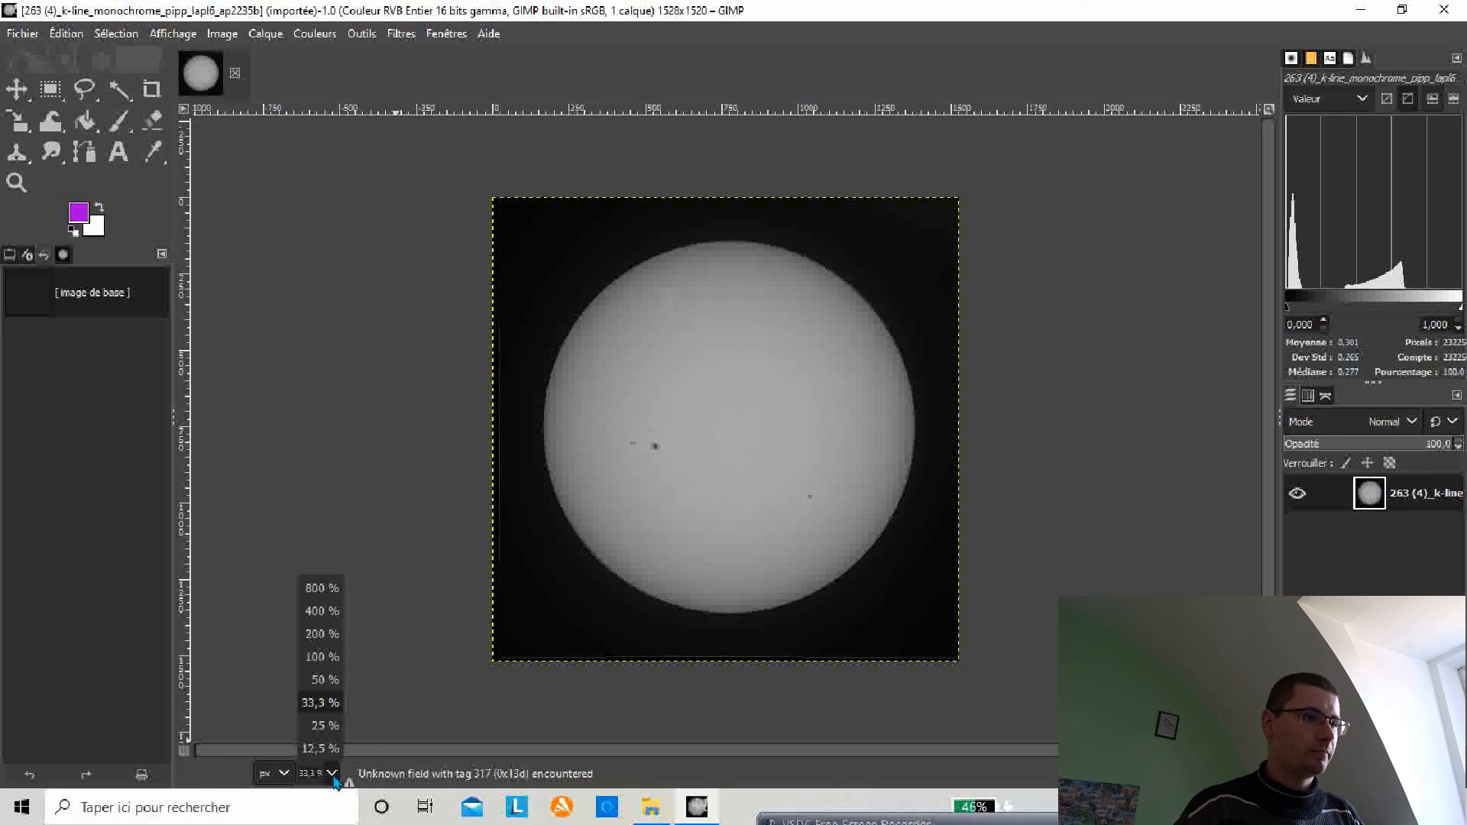
pyautogui.click(320, 680)
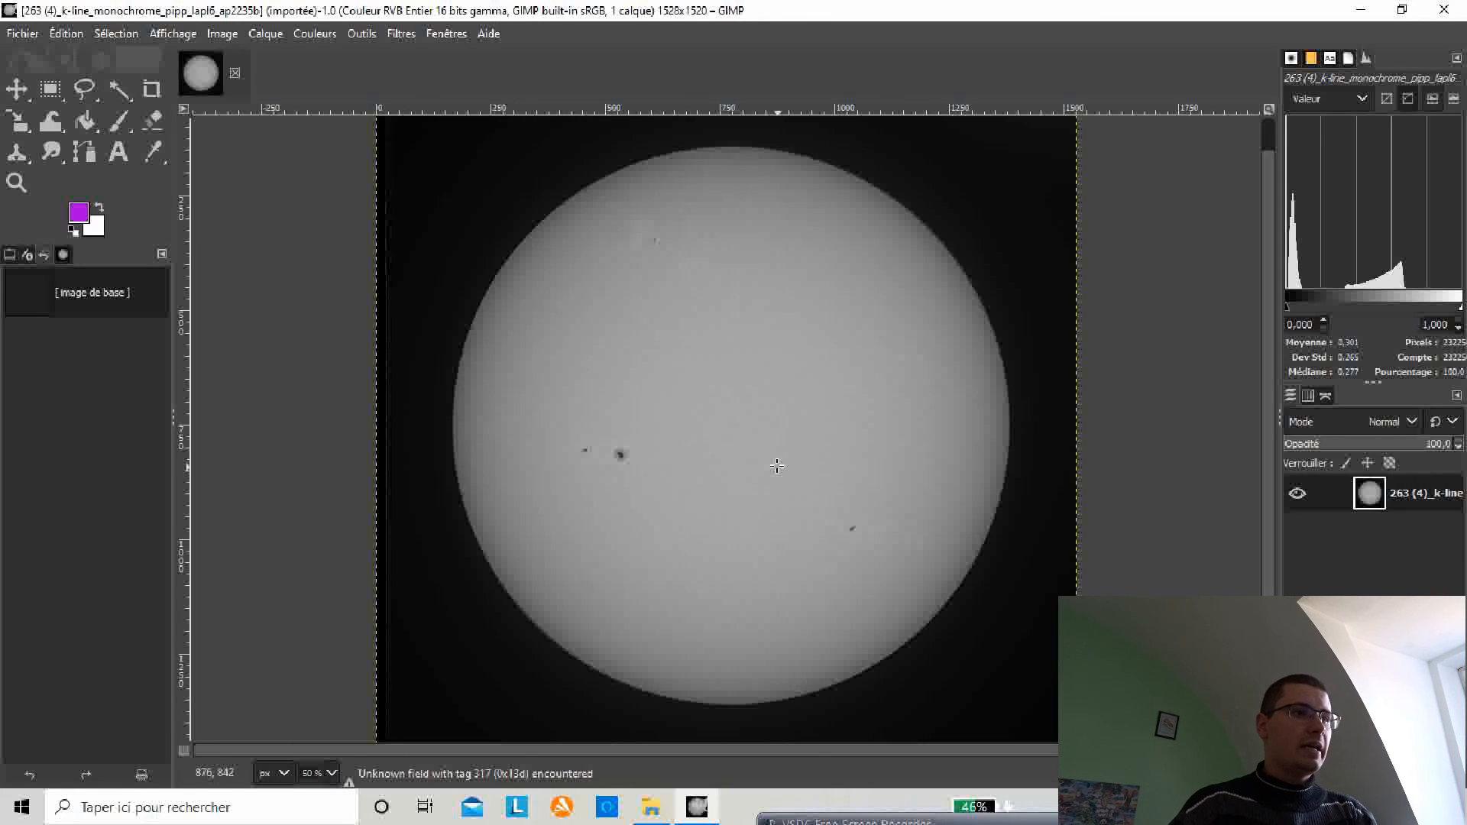
pyautogui.click(323, 34)
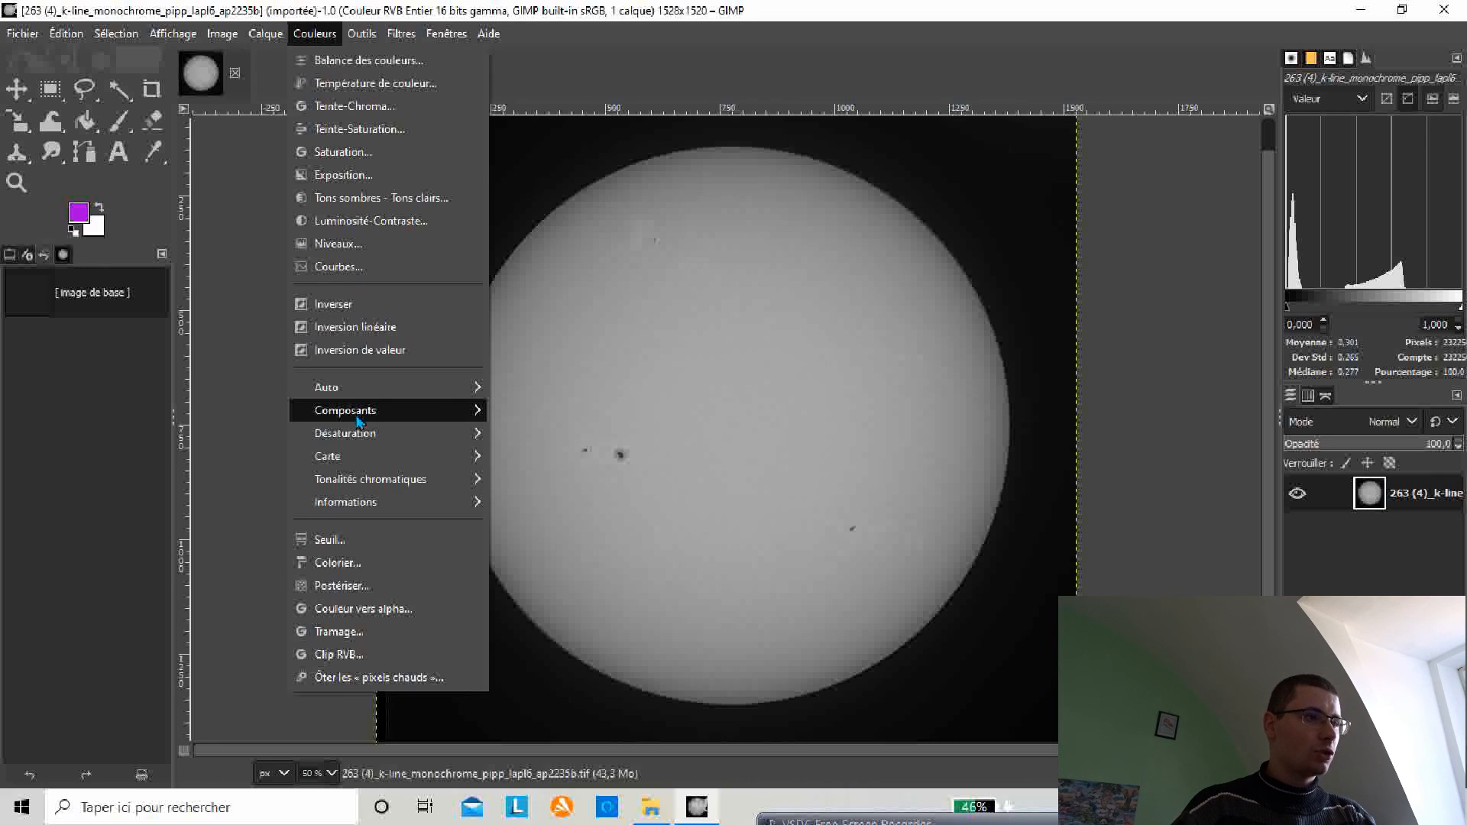
pyautogui.click(358, 561)
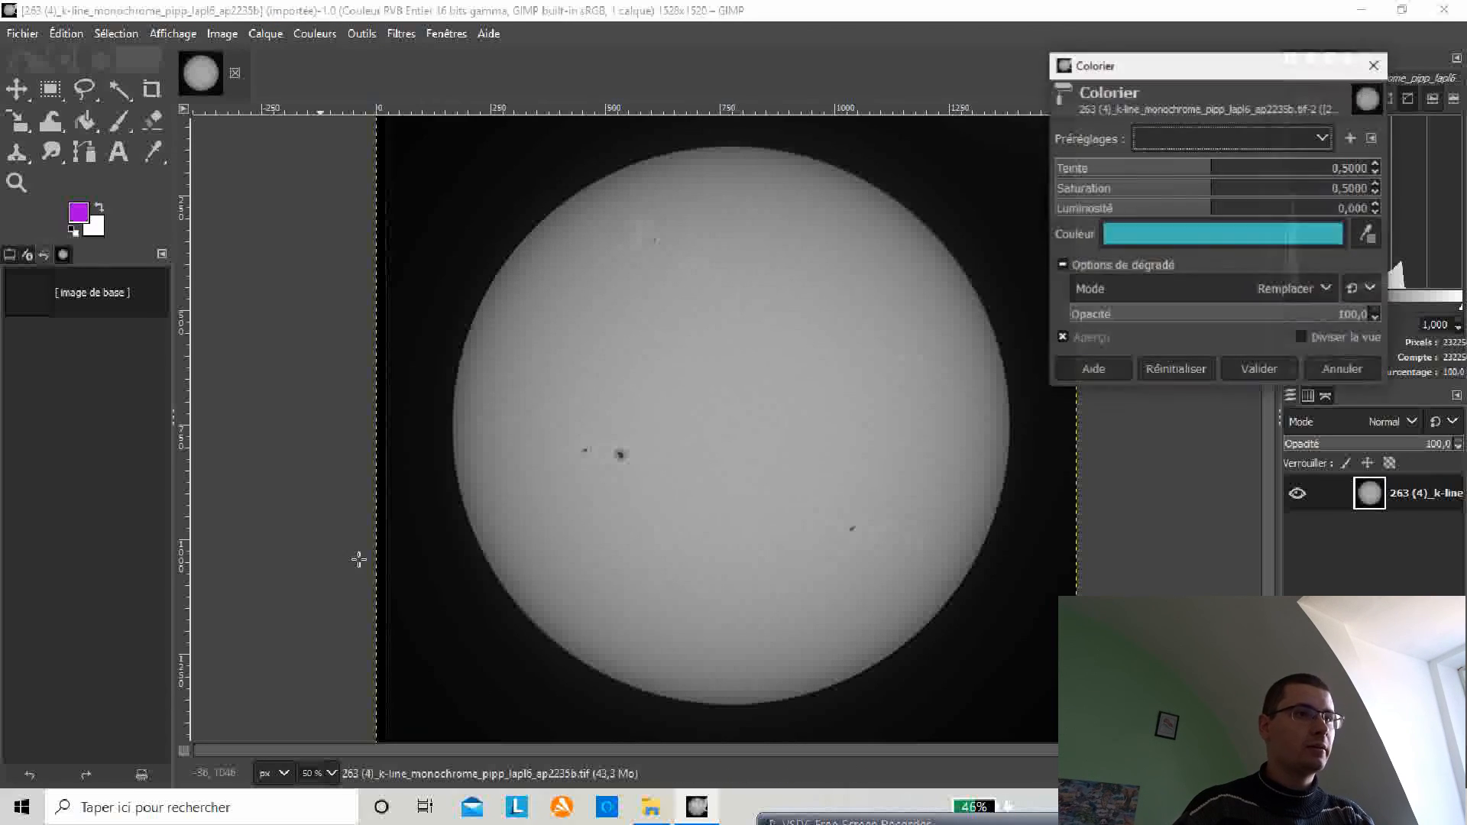
pyautogui.click(1376, 164)
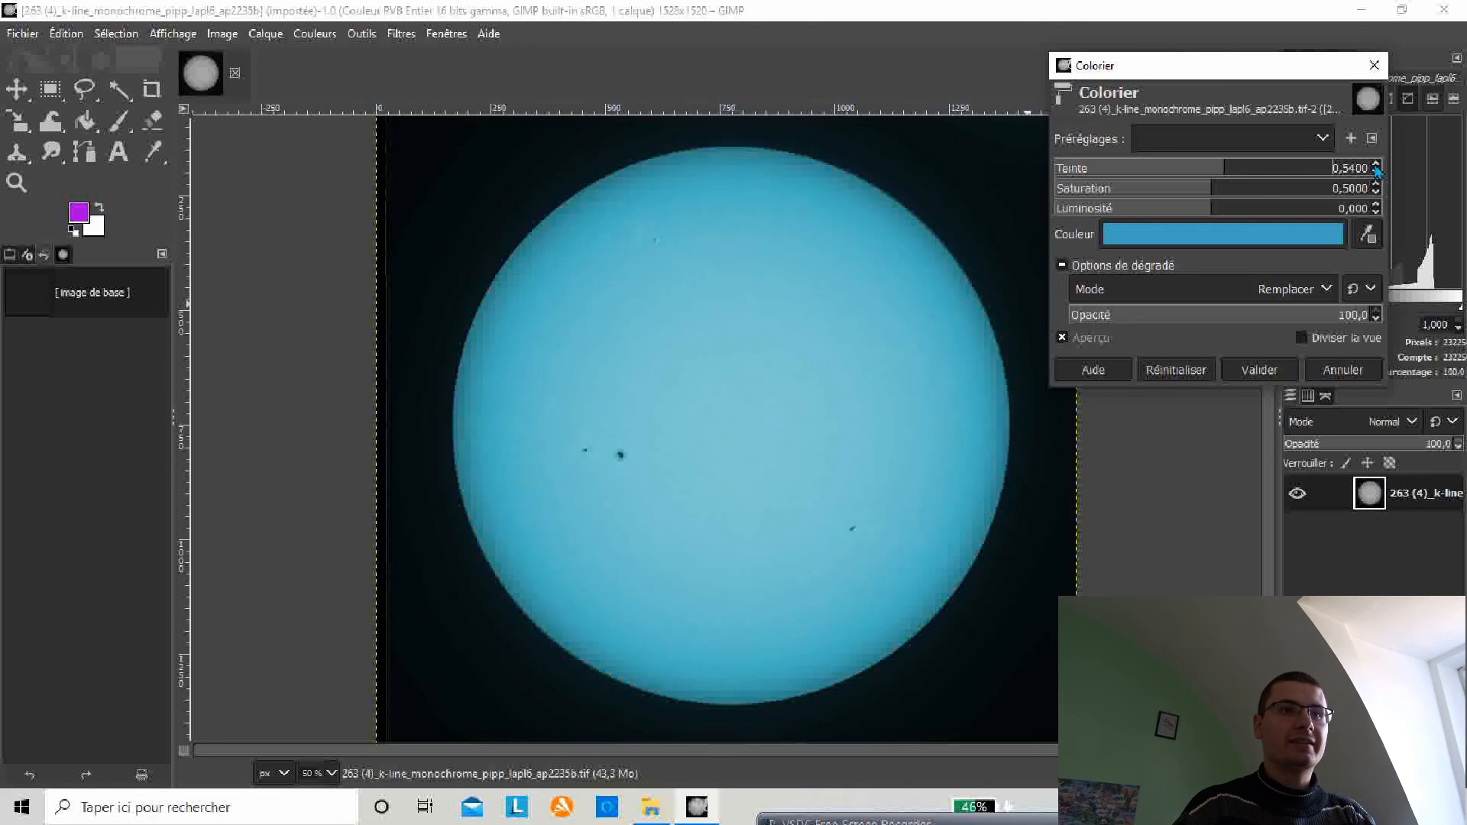
pyautogui.click(1376, 165)
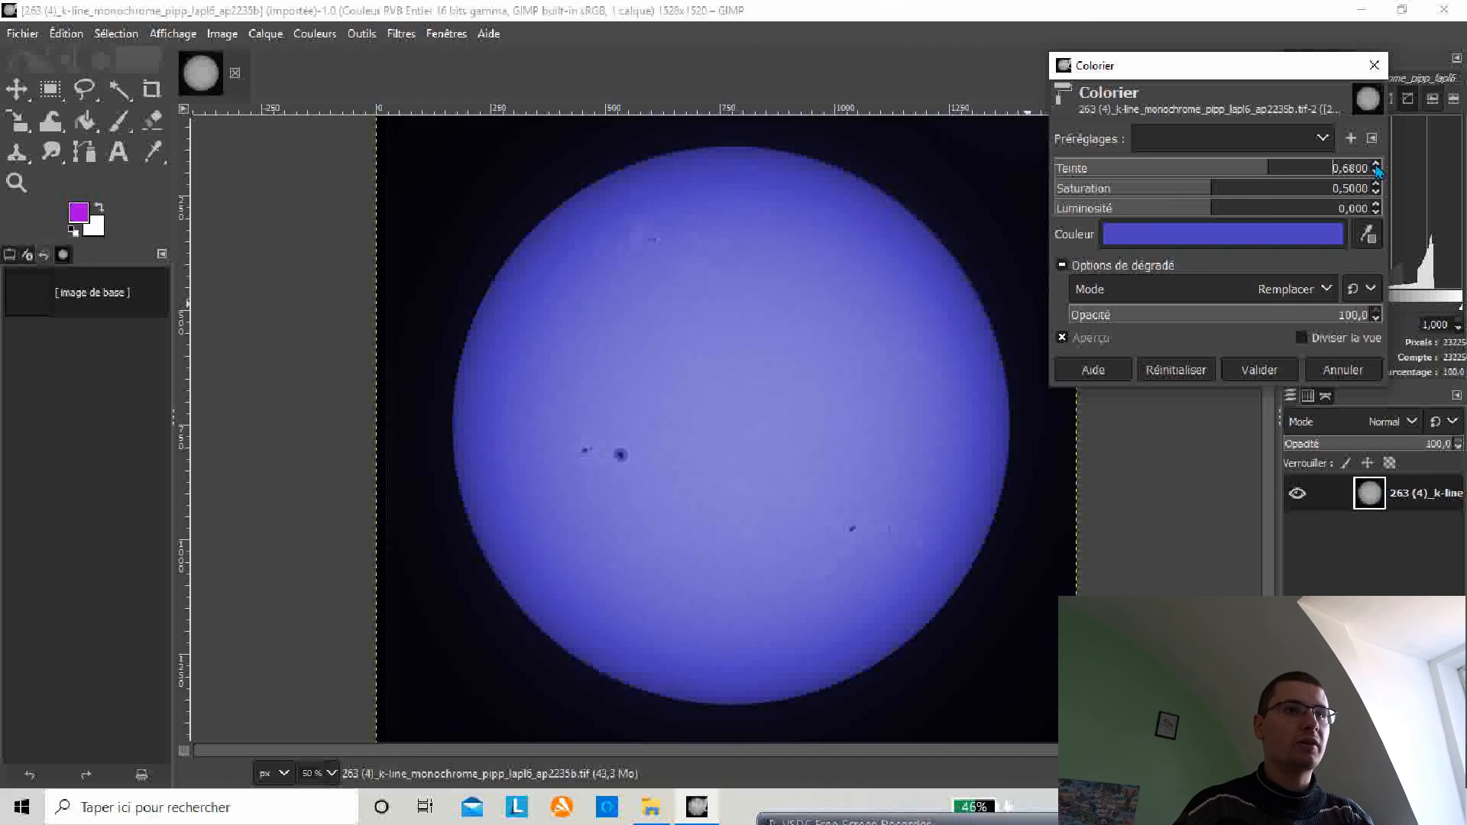
pyautogui.click(1376, 165)
pyautogui.click(1376, 165)
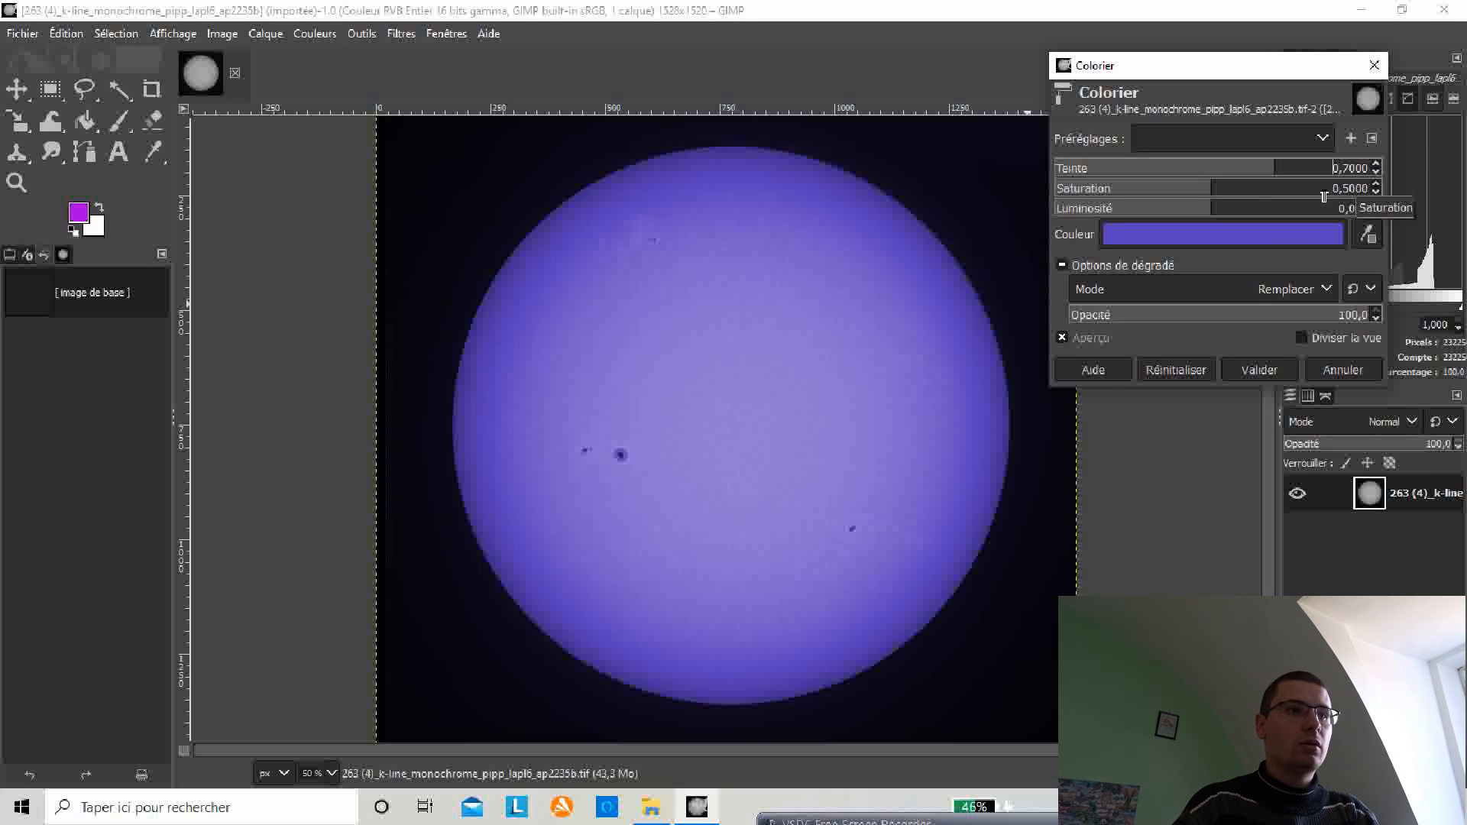
pyautogui.click(1314, 294)
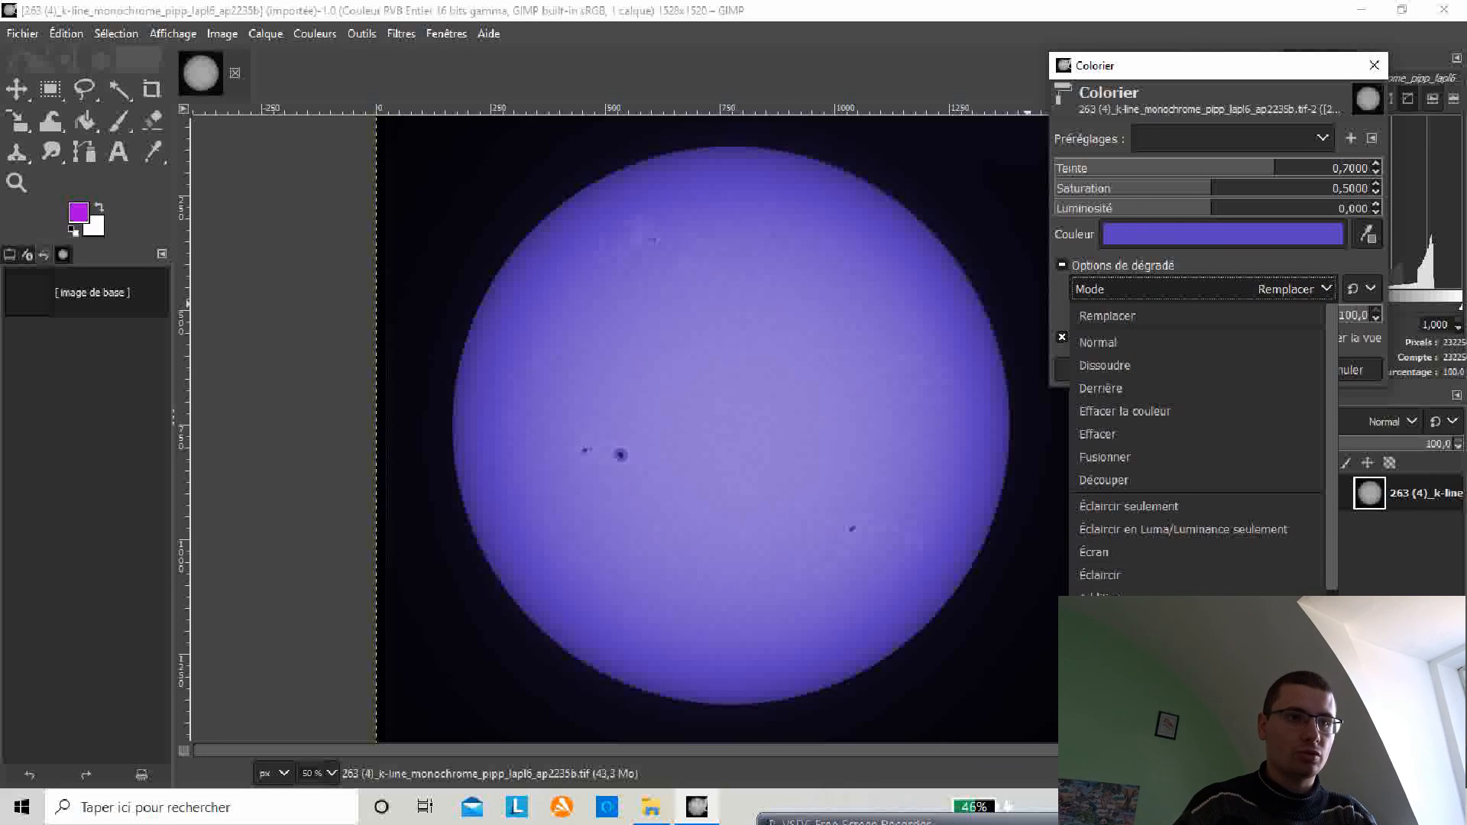
pyautogui.click(1112, 671)
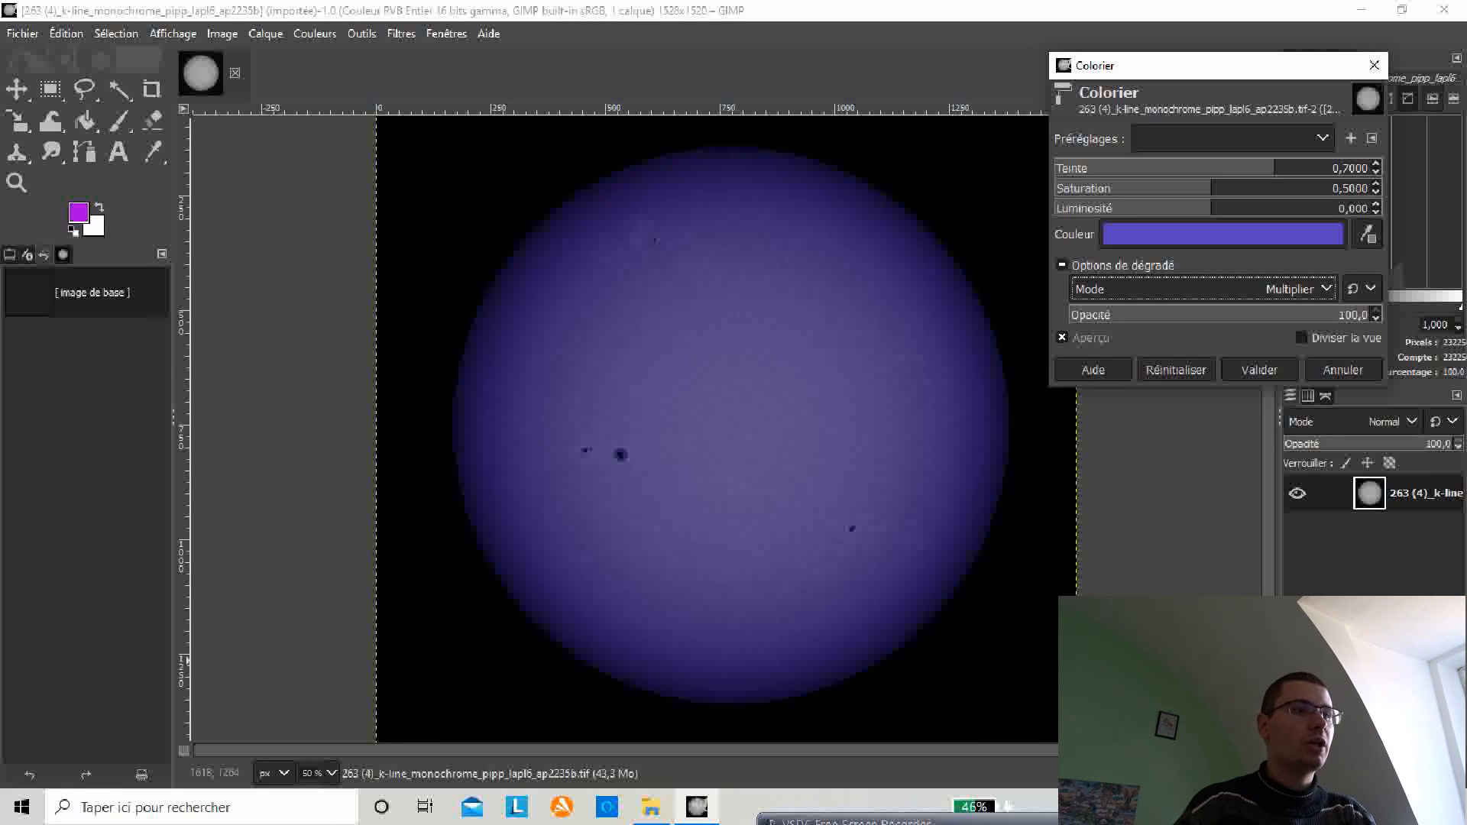
pyautogui.click(1259, 370)
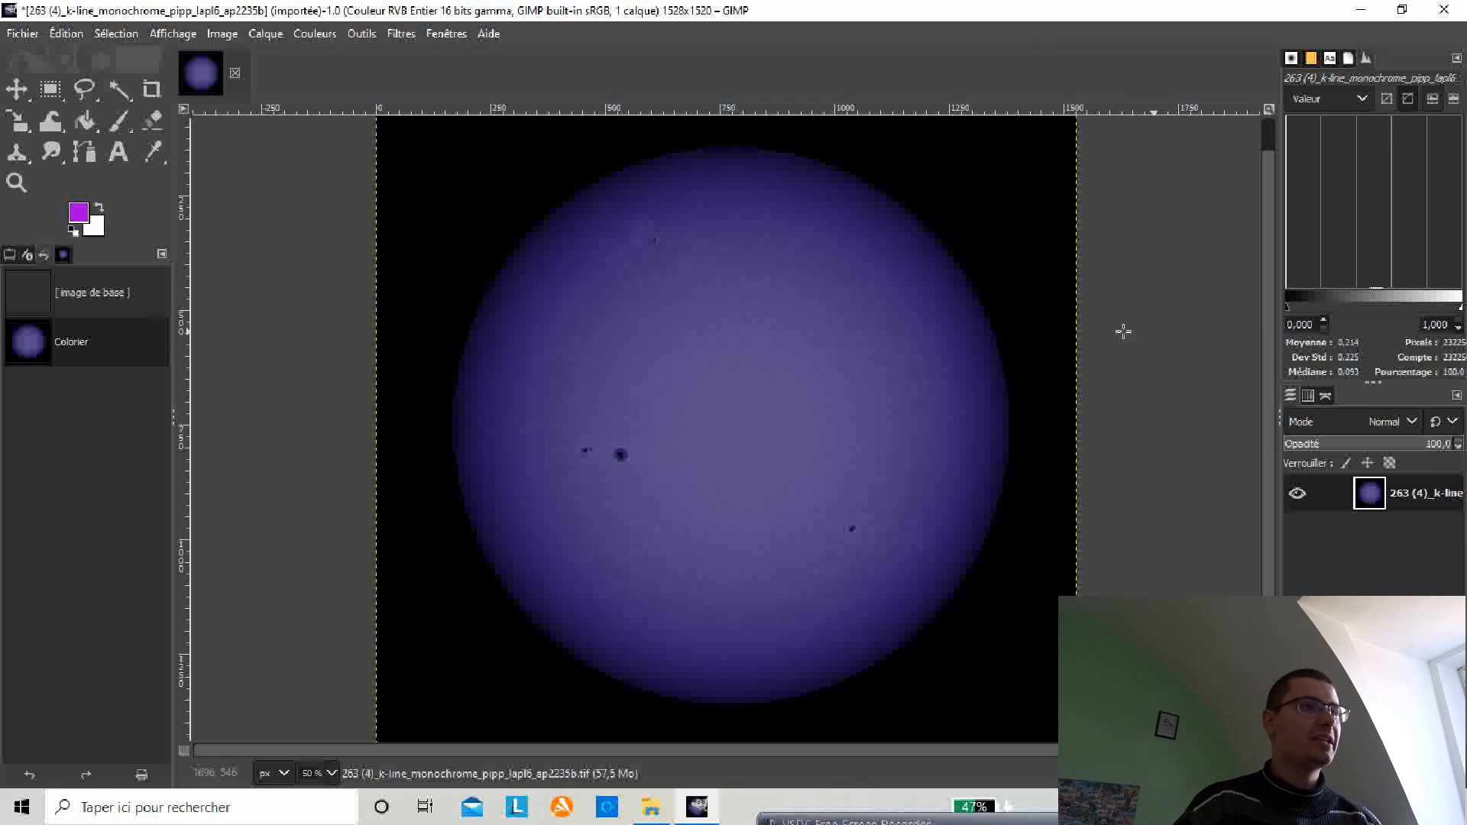
# Step: Apply Shadows-Highlights with the shadows raised to 50
pyautogui.click(317, 34)
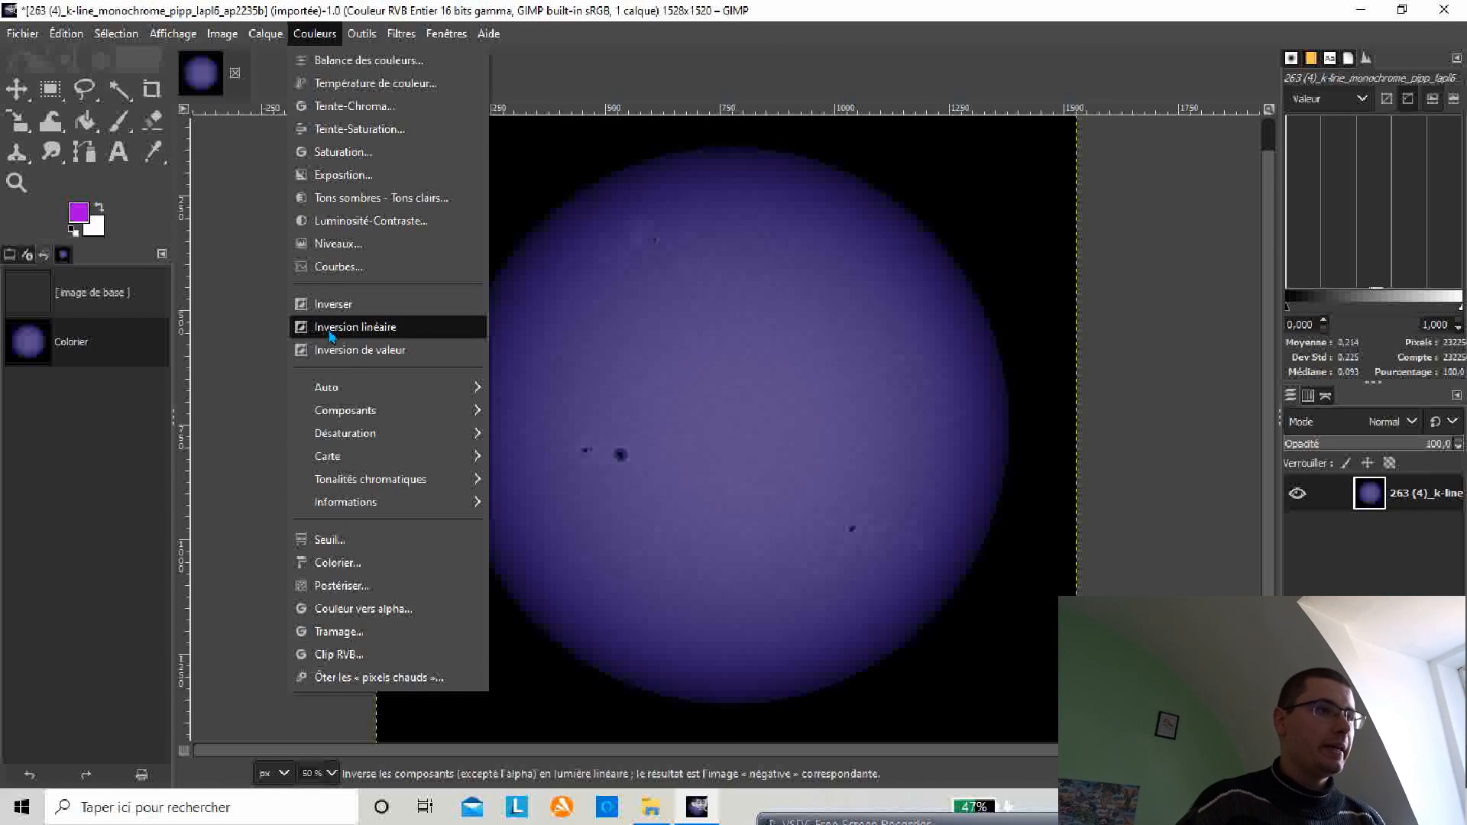
pyautogui.click(344, 201)
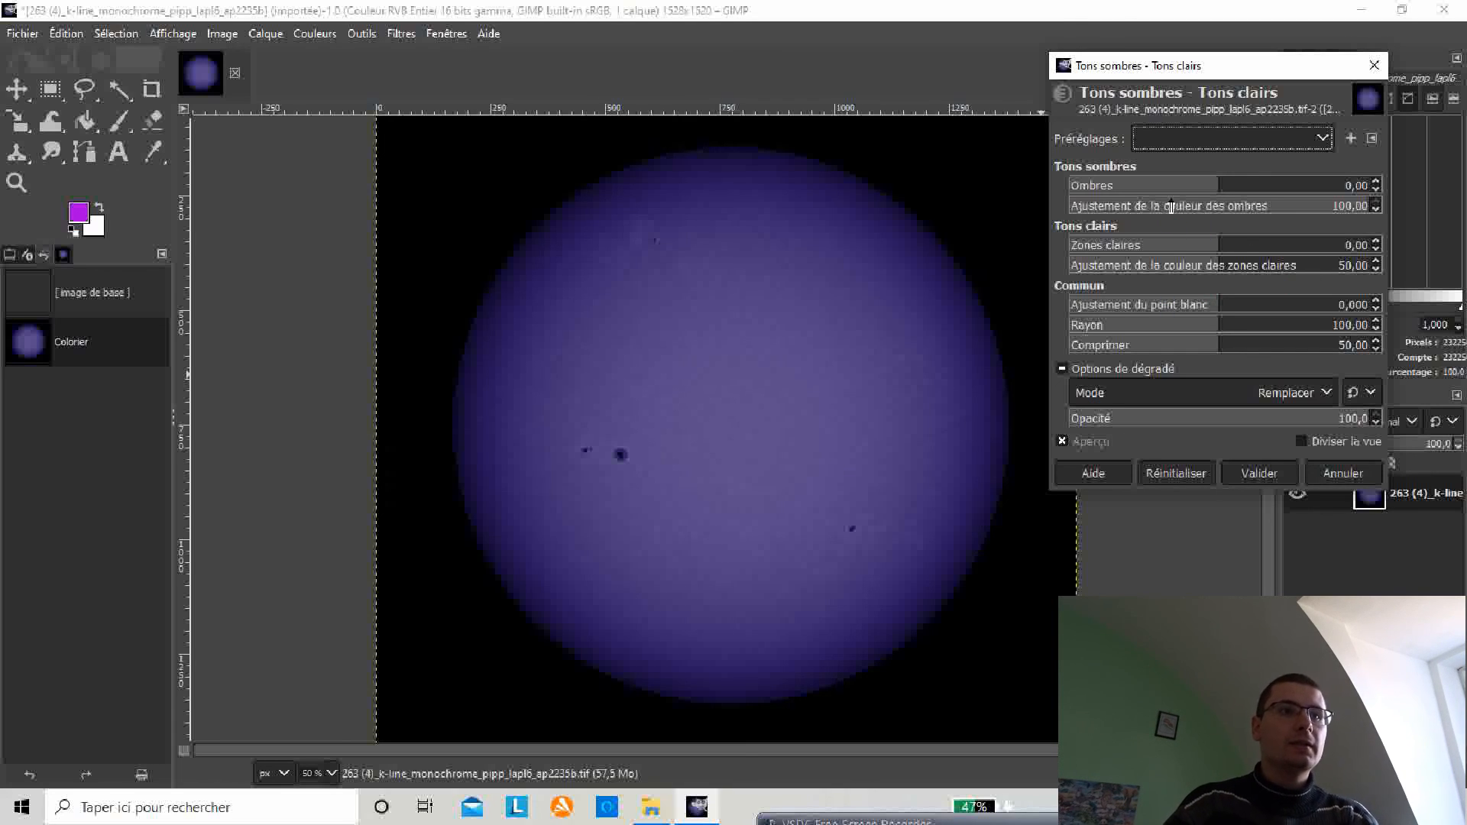
pyautogui.click(1376, 182)
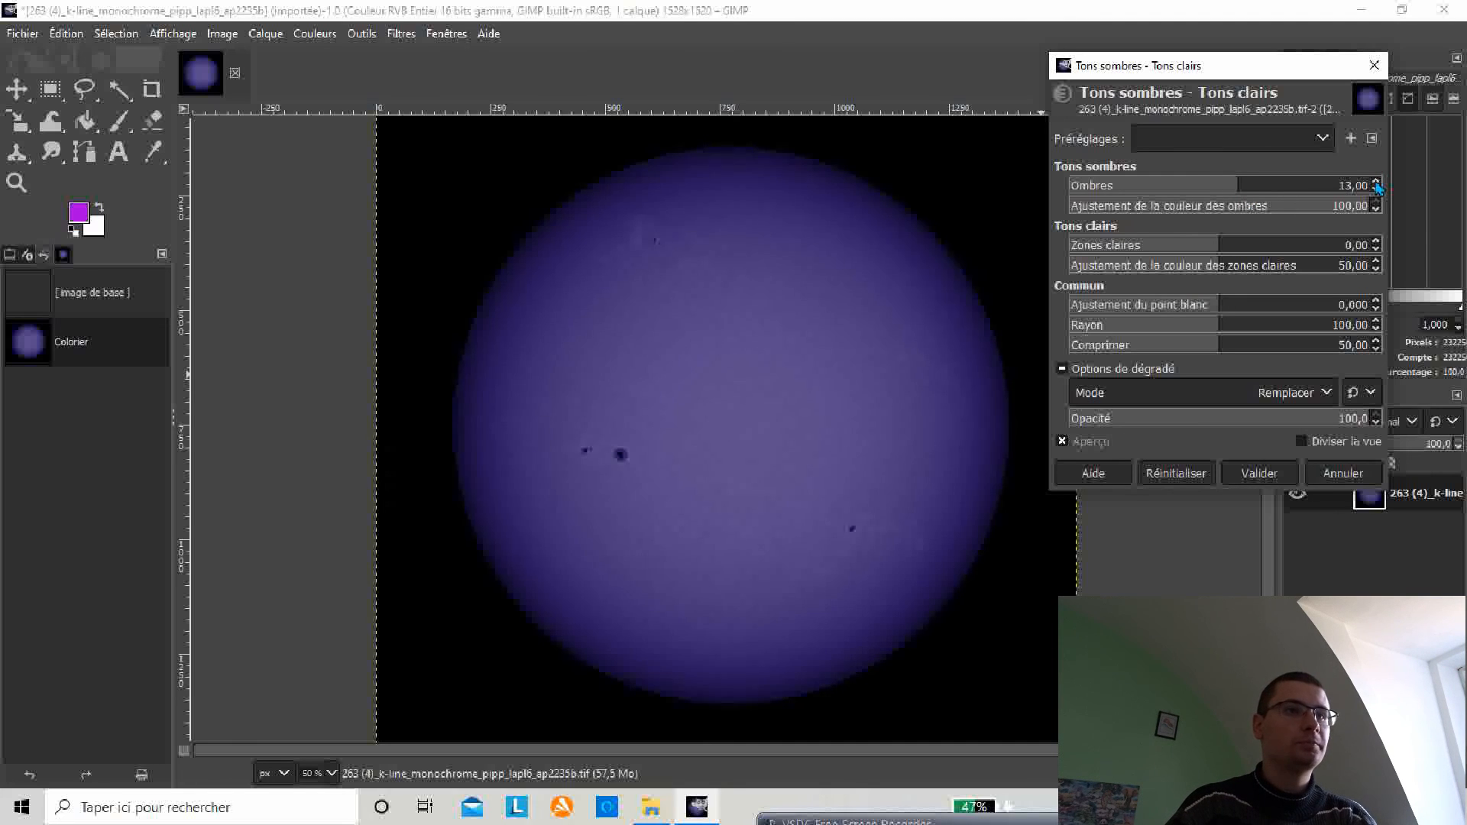
pyautogui.moveTo(1376, 182); pyautogui.dragTo(1377, 191)
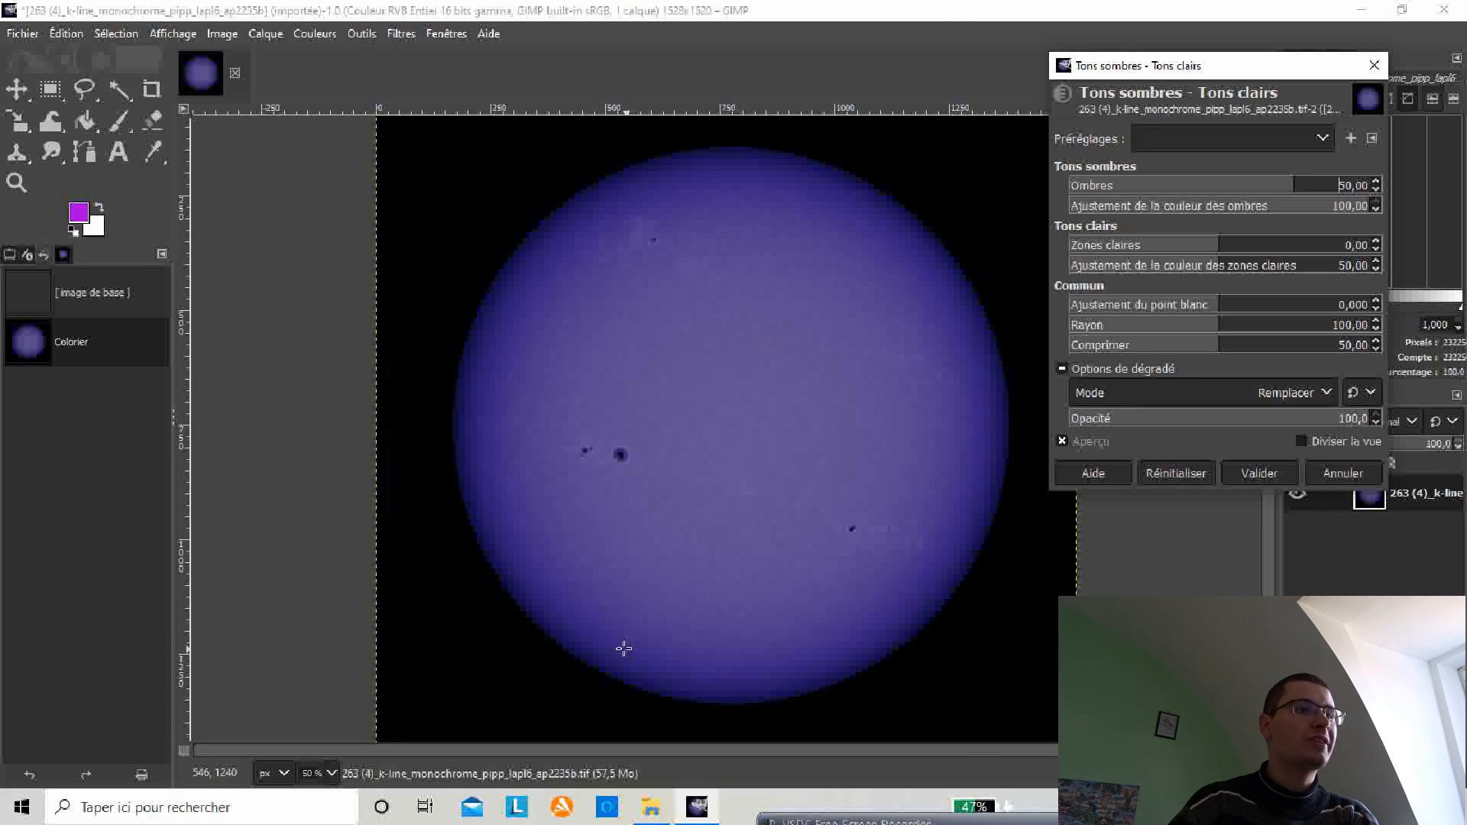
pyautogui.click(1259, 473)
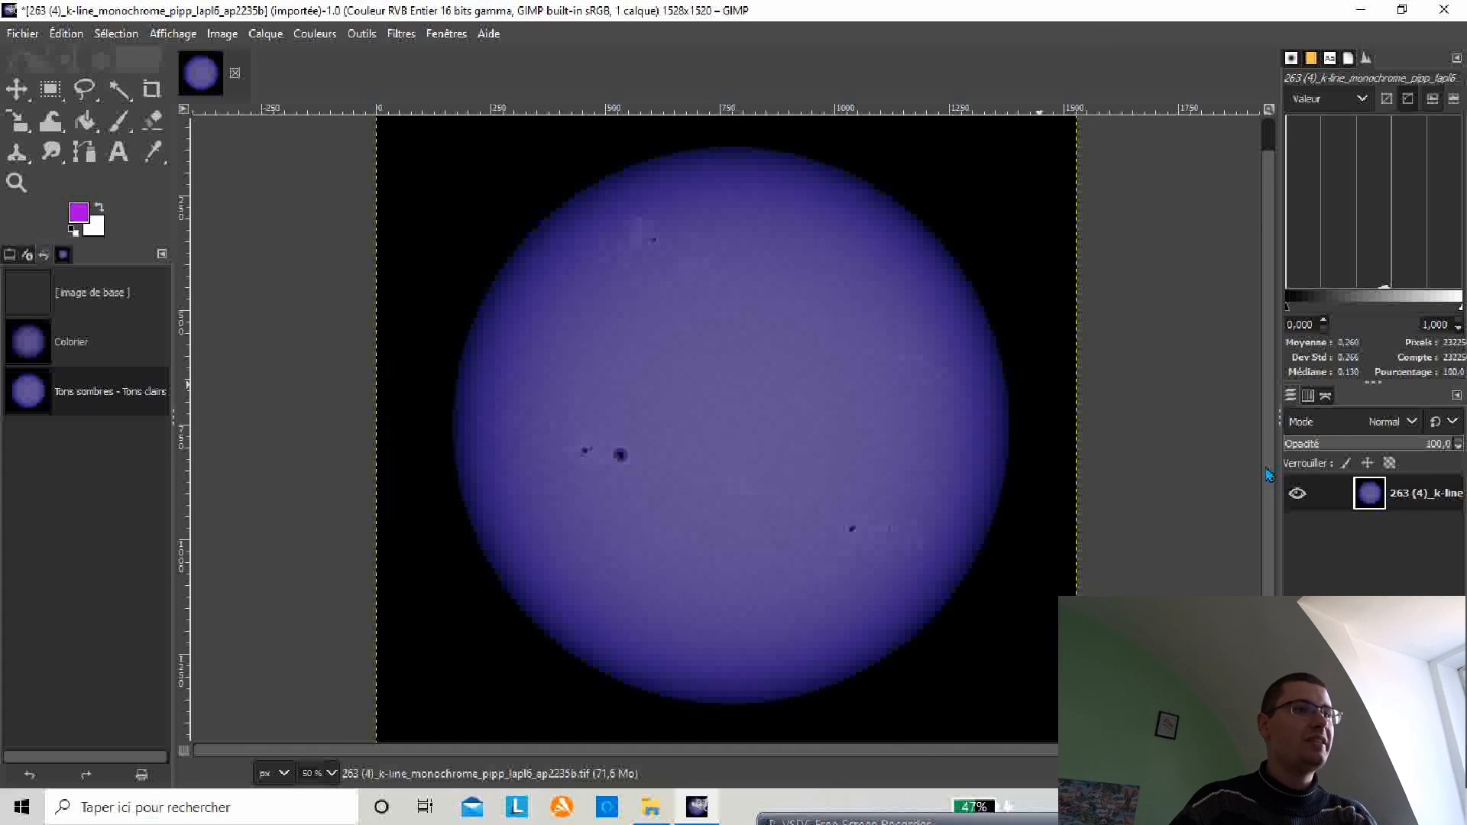
# Step: Export the image as '263 (4)_k-line_monochrome_pipp_lapl6_ap2235b.jpeg' with JPEG quality set to 100
pyautogui.click(18, 34)
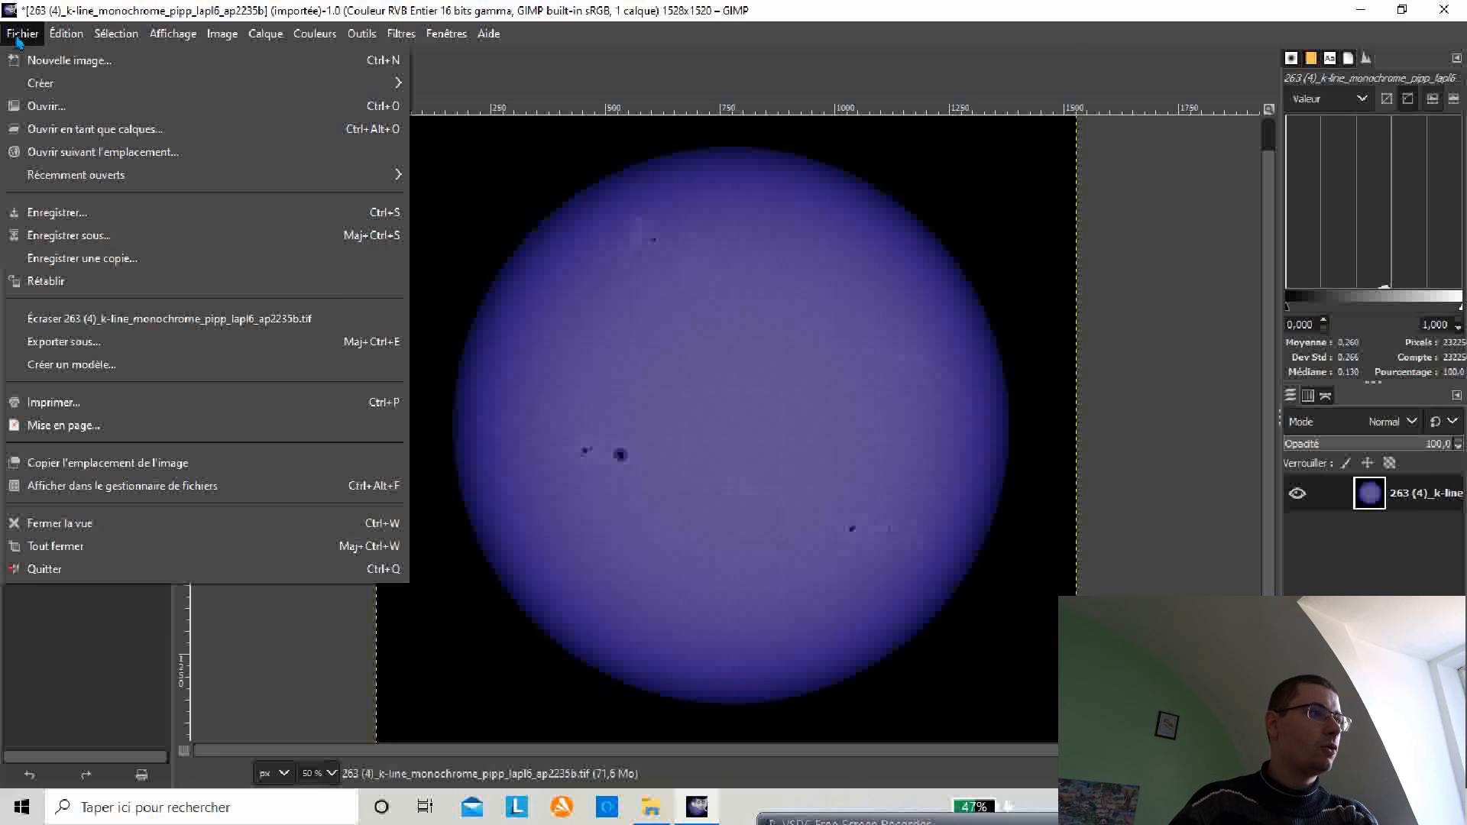
pyautogui.click(84, 342)
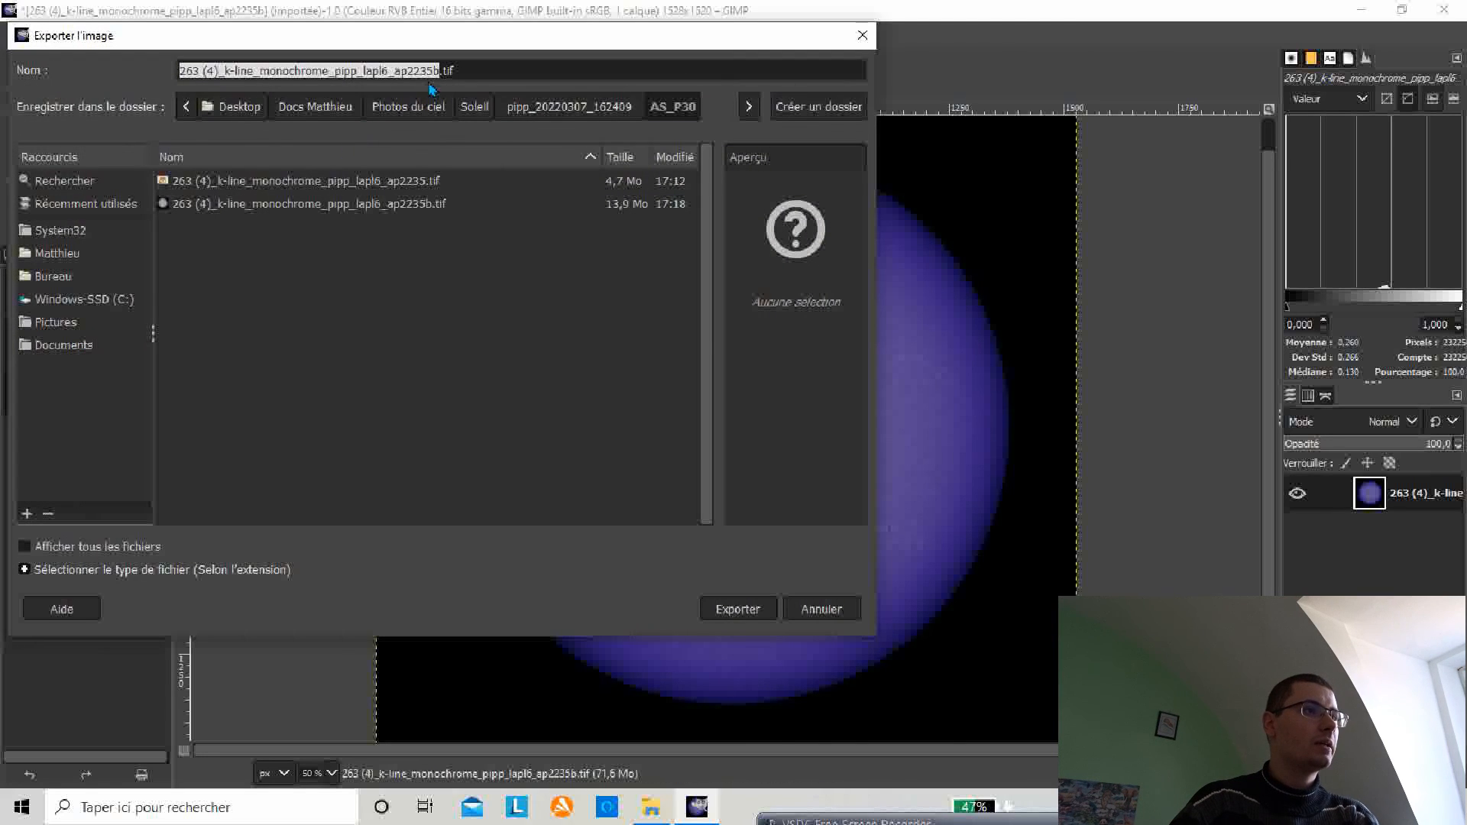
pyautogui.click(458, 70)
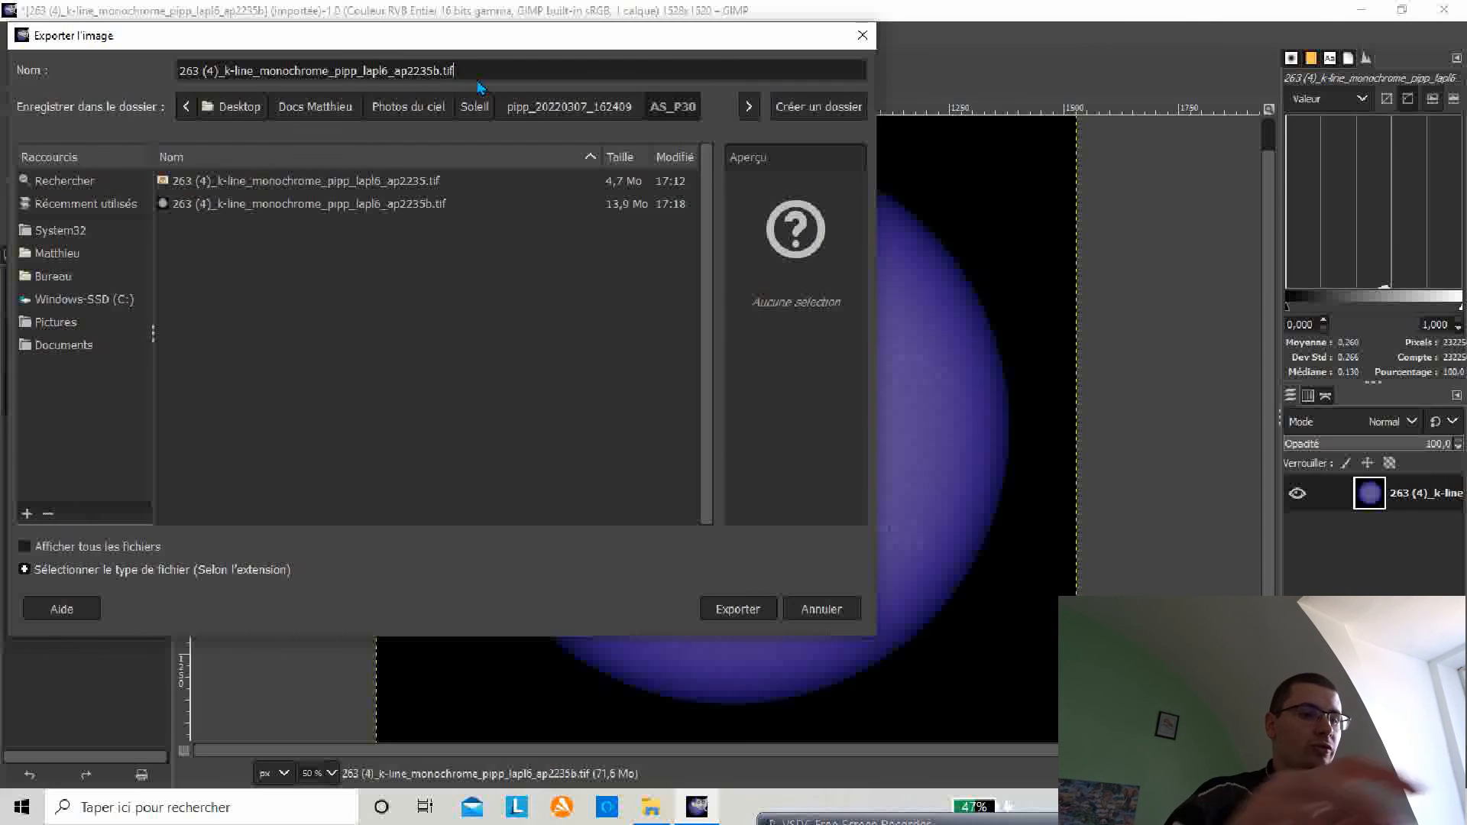
pyautogui.press('BackSpace')
pyautogui.press('BackSpace')
pyautogui.press('BackSpace')
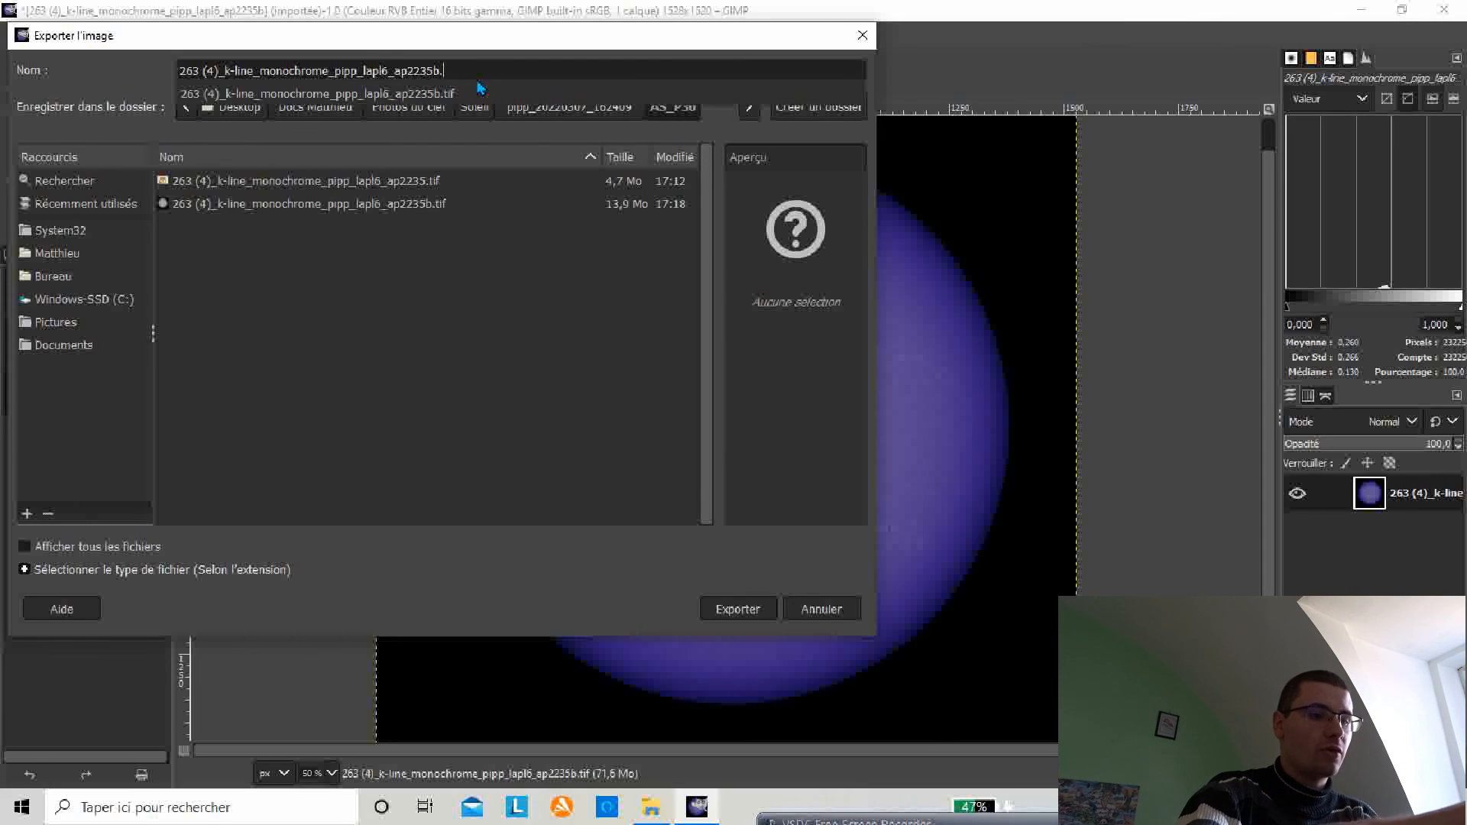
pyautogui.write('j')
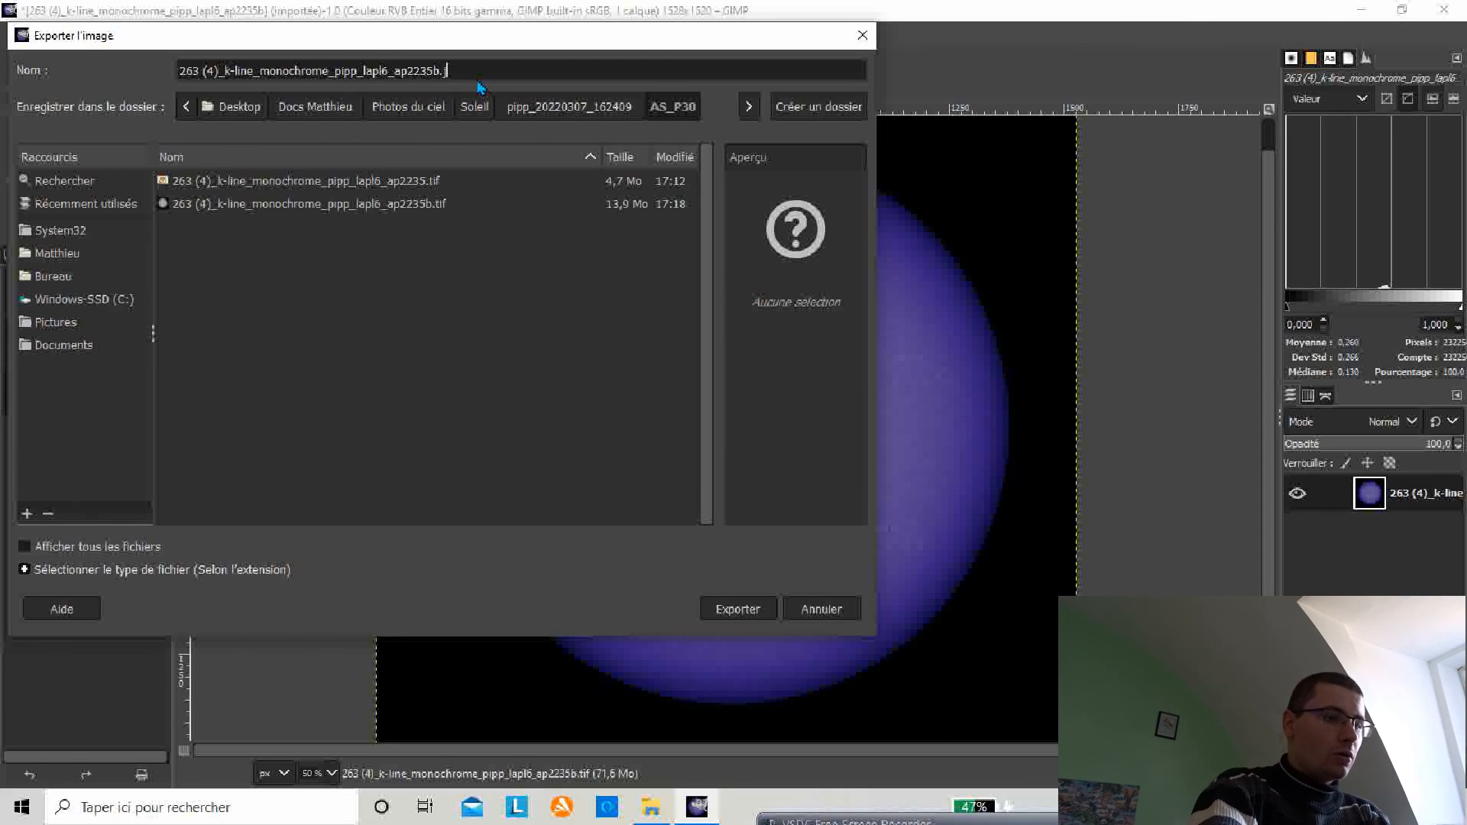
pyautogui.write('peg')
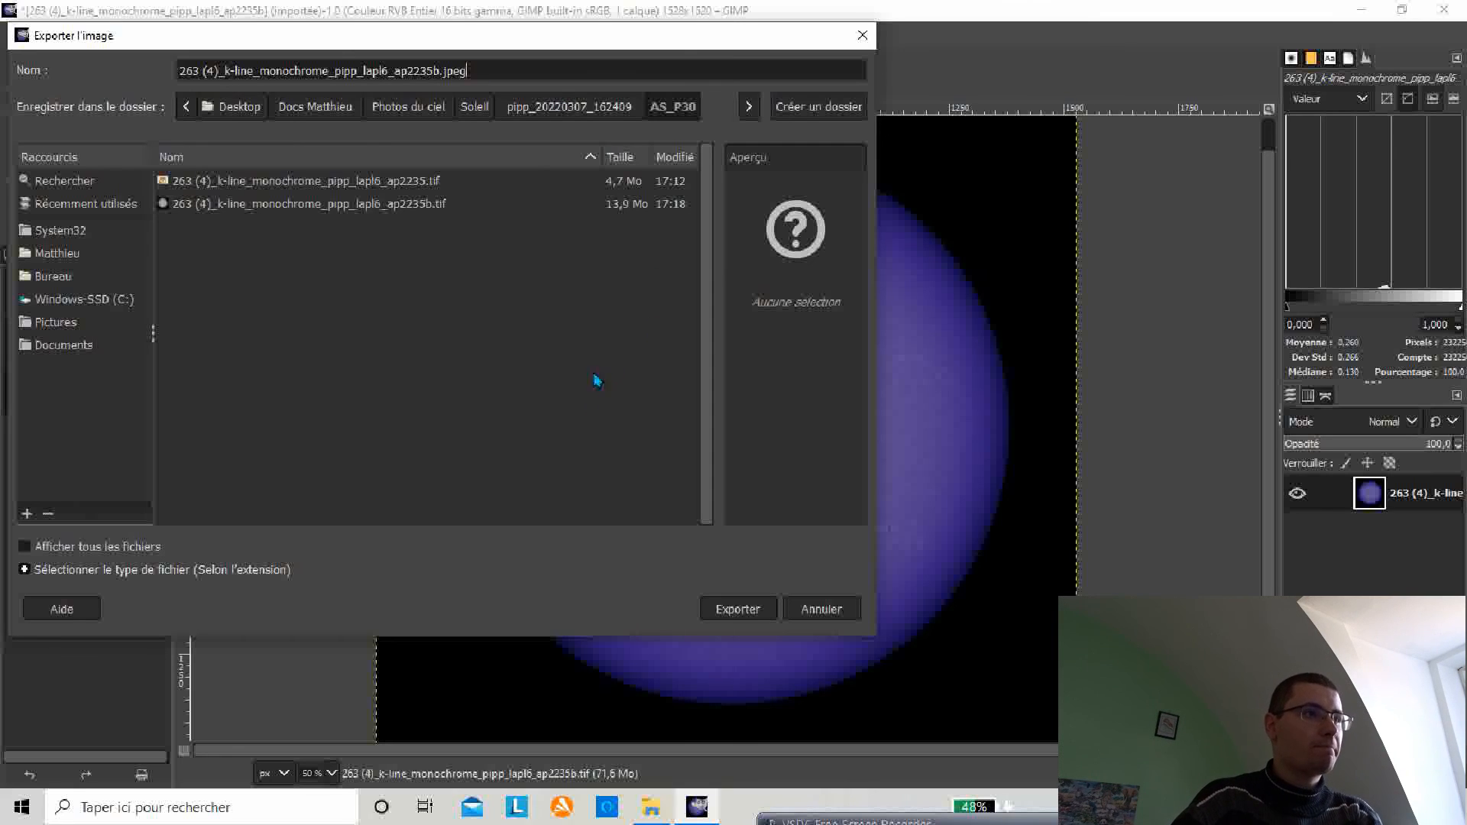
pyautogui.click(738, 611)
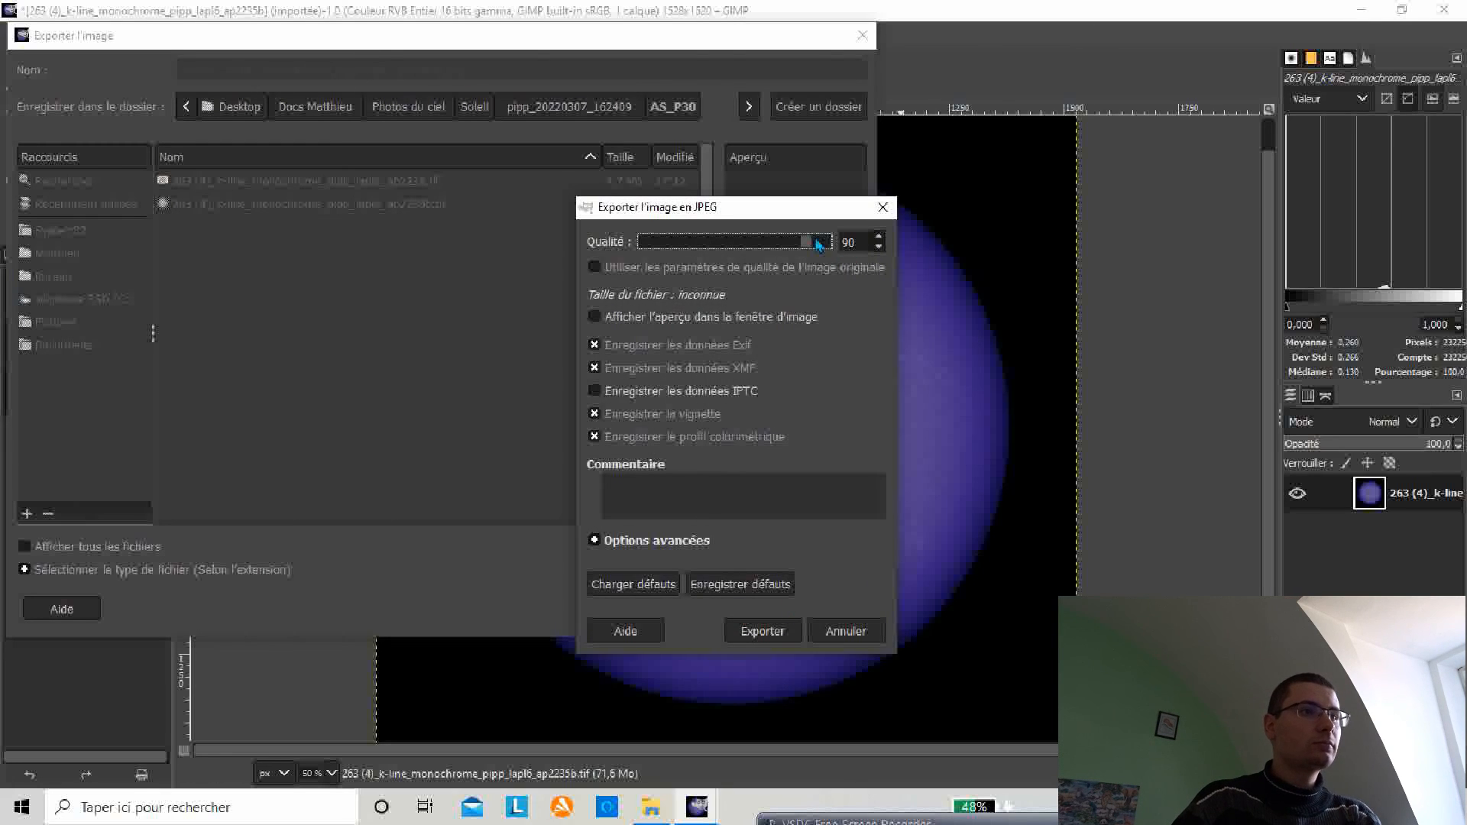
pyautogui.moveTo(816, 241); pyautogui.dragTo(841, 243)
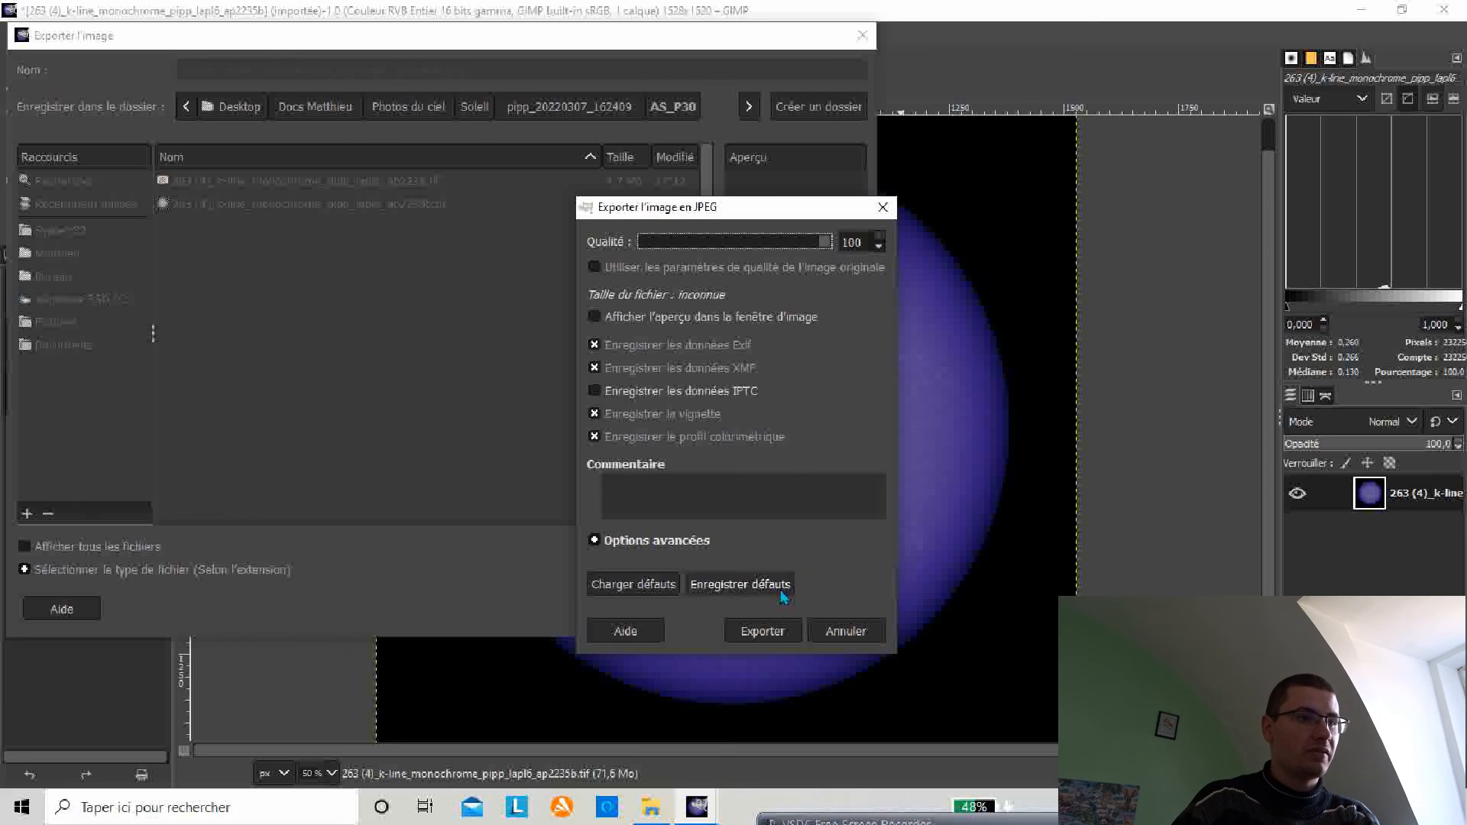
pyautogui.click(763, 631)
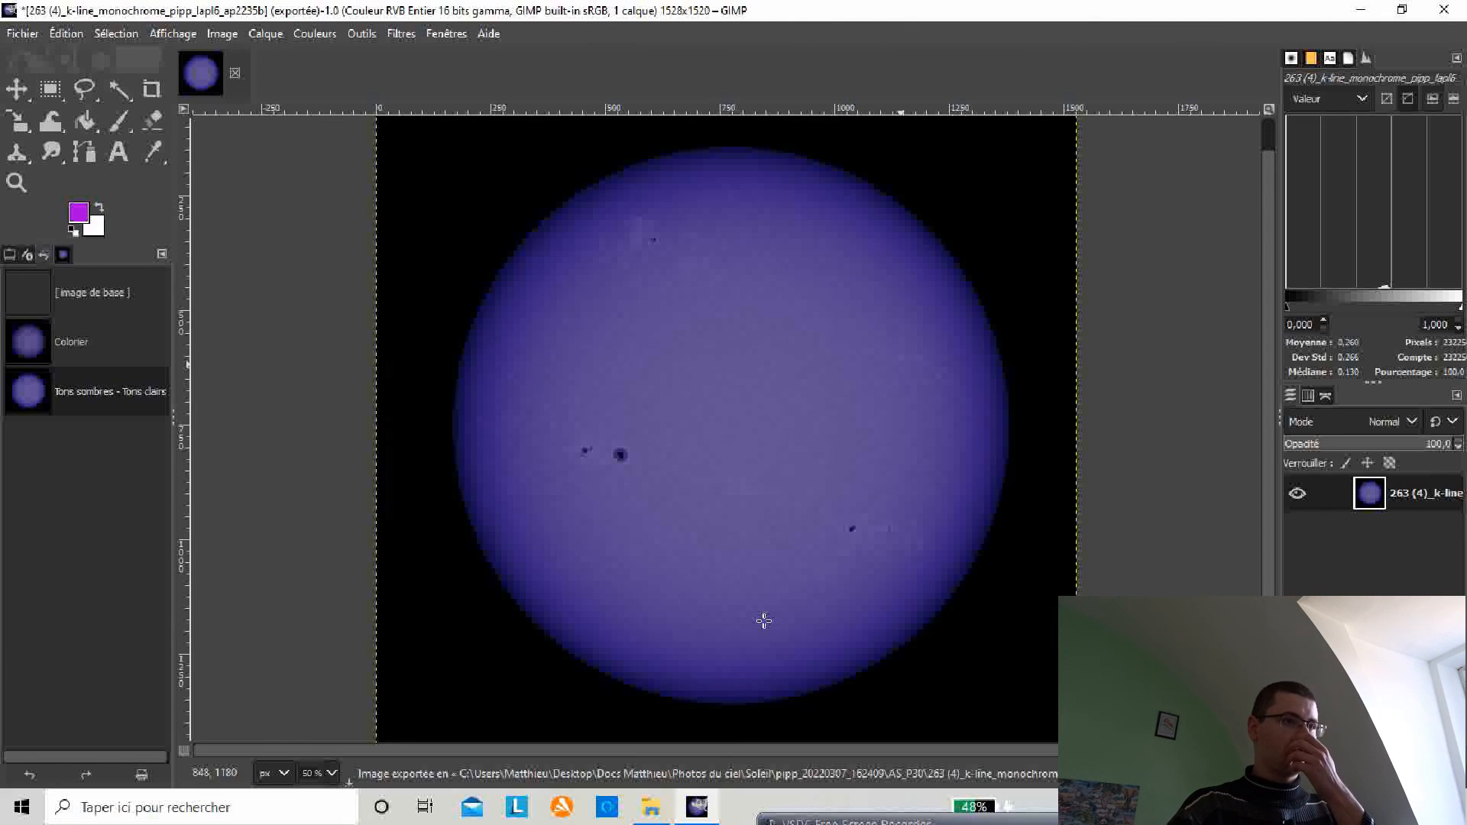
# Step: Close all images, discarding the unsaved changes, and quit GIMP
pyautogui.click(28, 33)
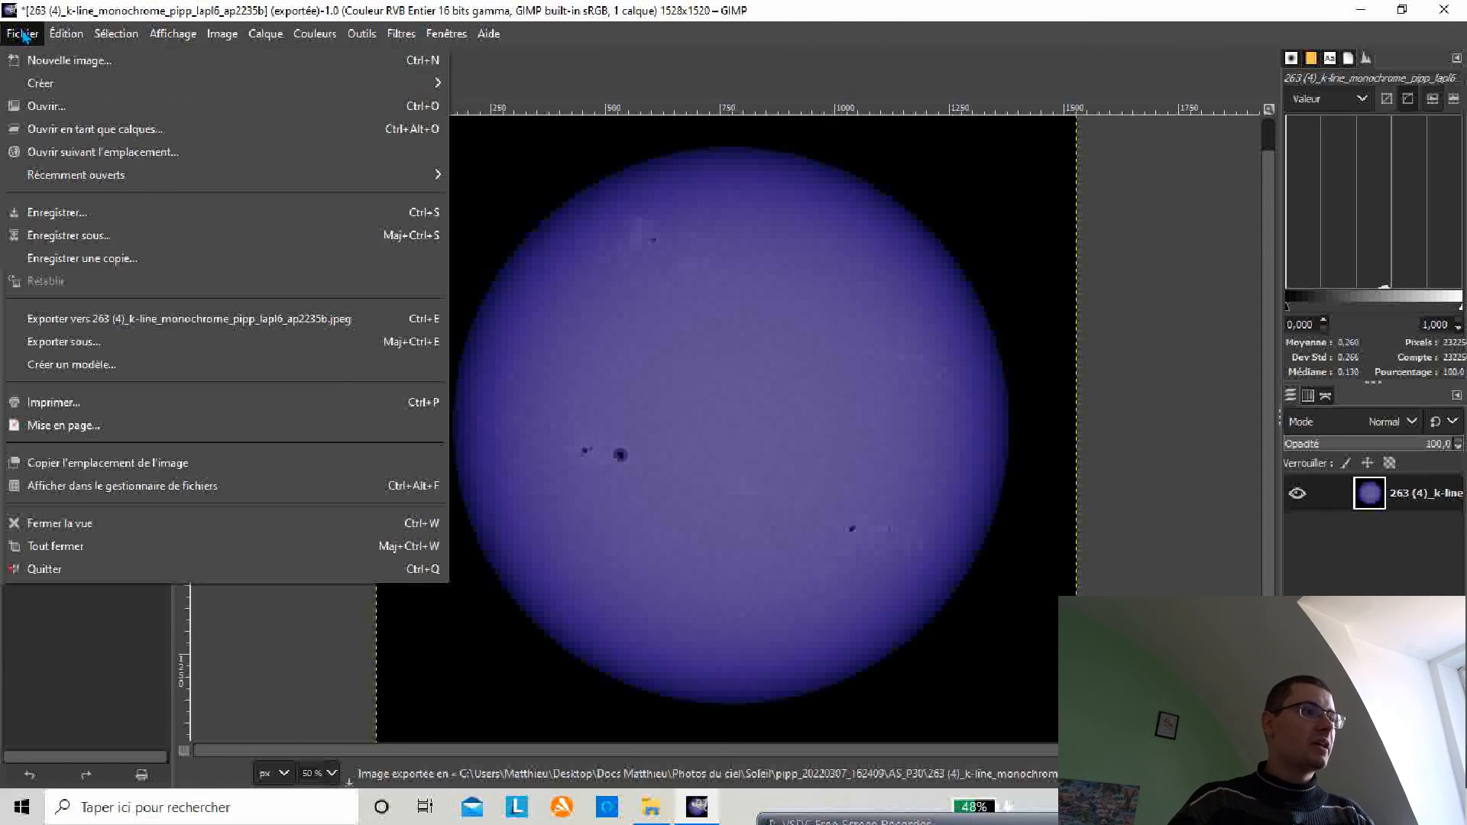
pyautogui.click(86, 546)
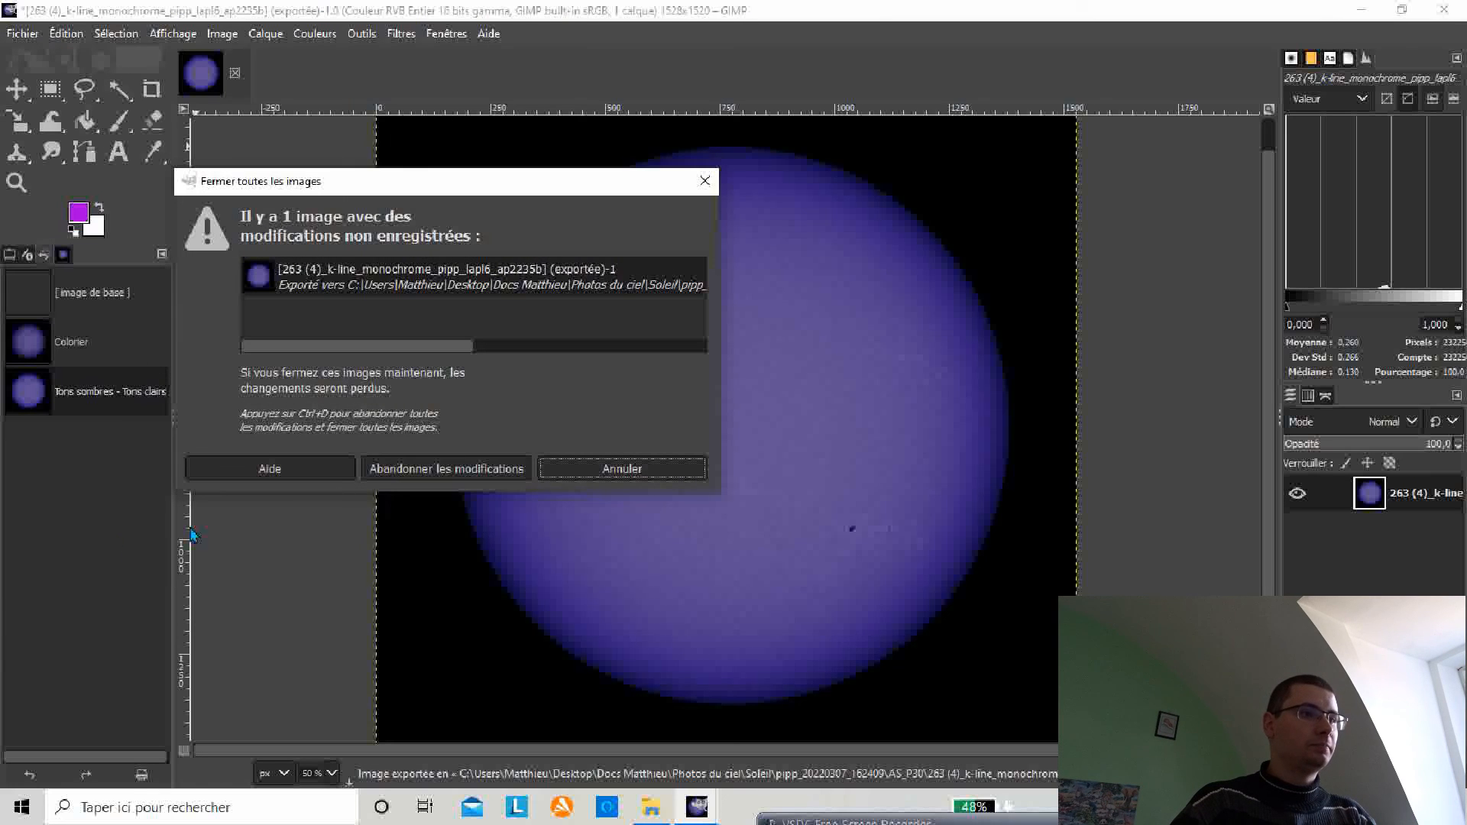
pyautogui.click(432, 471)
pyautogui.click(23, 34)
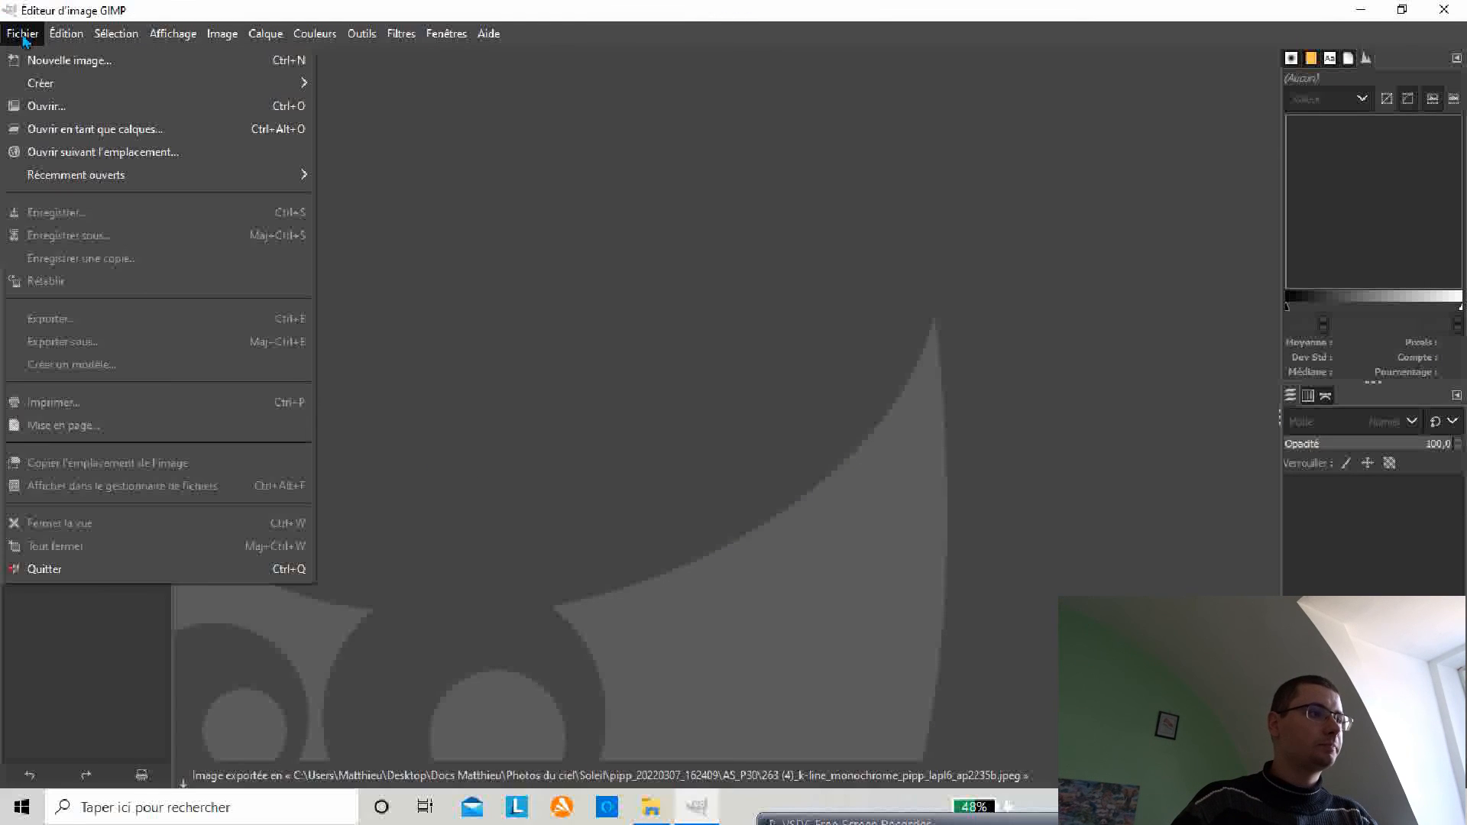
pyautogui.click(85, 569)
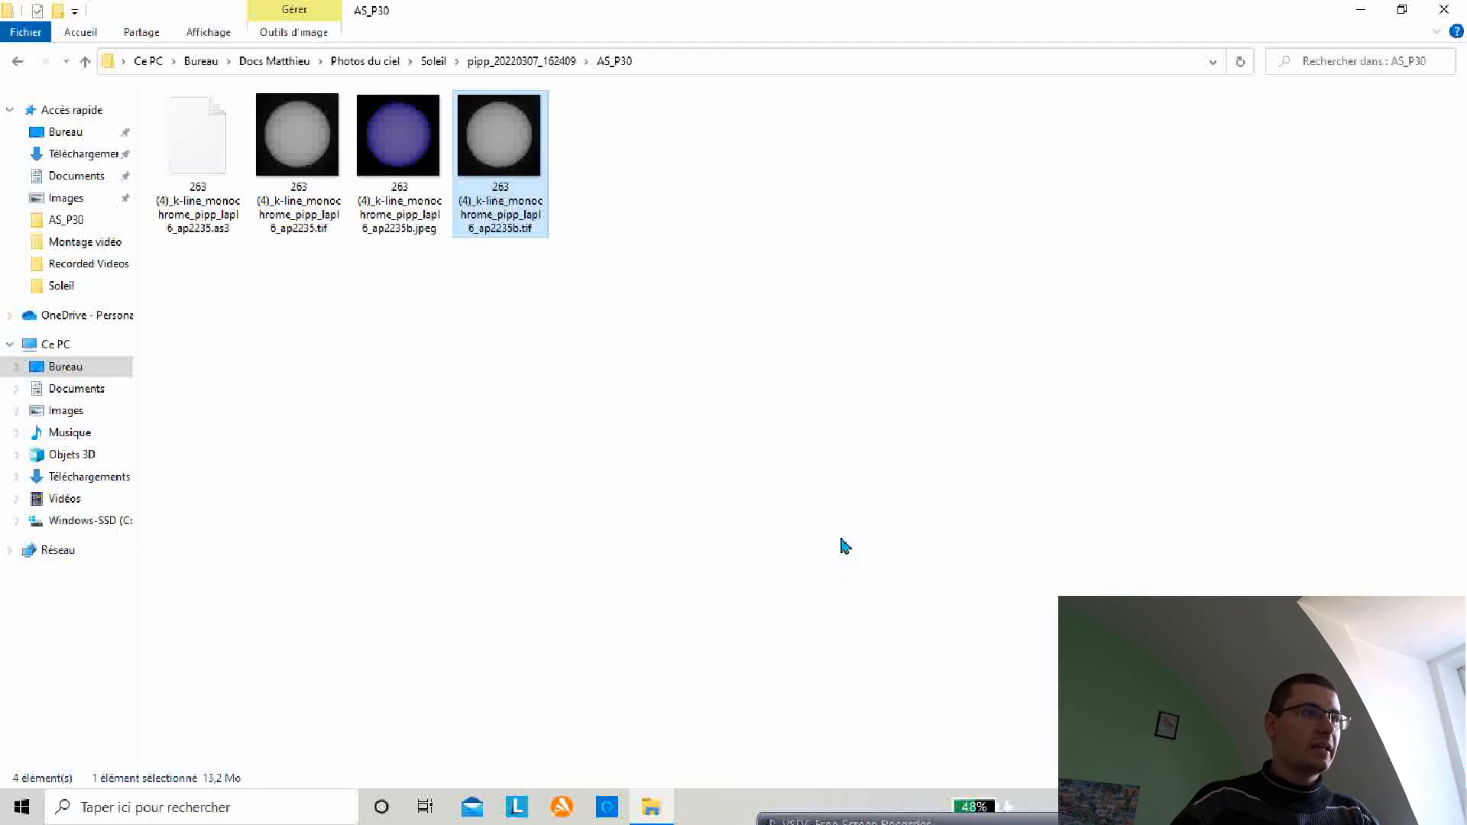
# Step: Open the exported JPEG from the AS_P30 folder
pyautogui.doubleClick(408, 159)
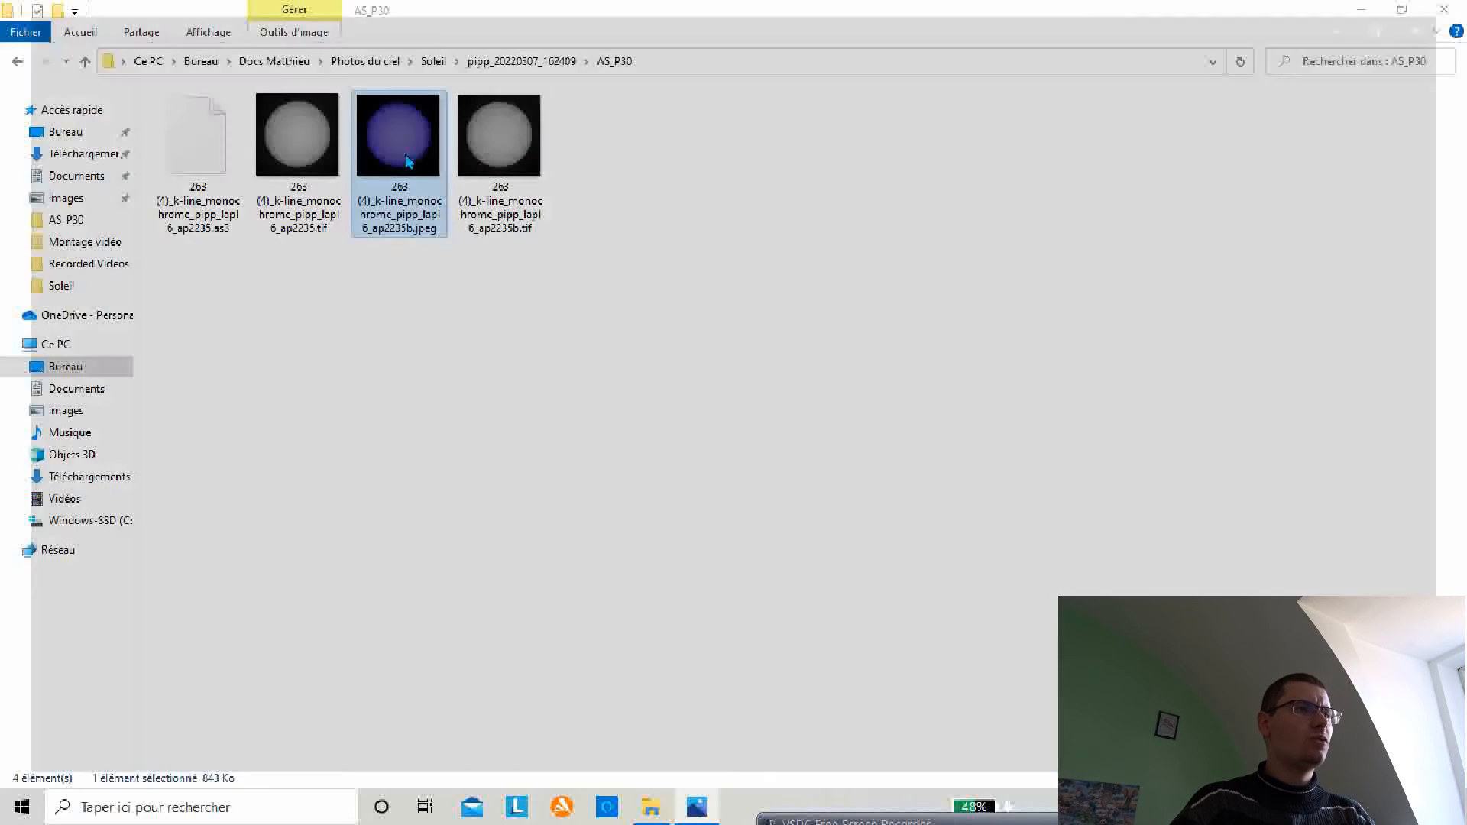